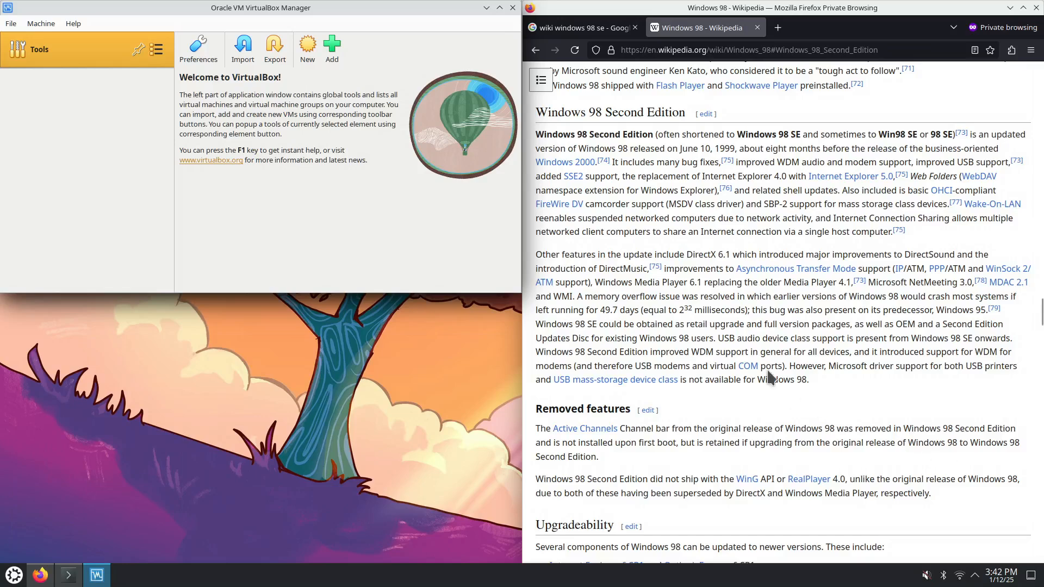
Start a new VM named windows98, version Windows 98, using the w98se.iso image
left_click(50, 27)
left_click(49, 40)
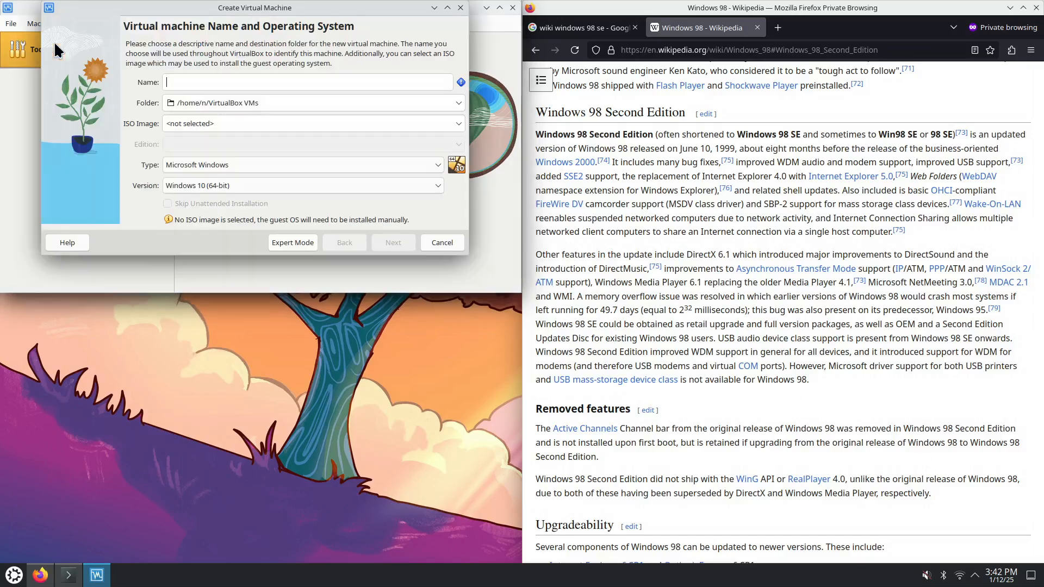
type("wi")
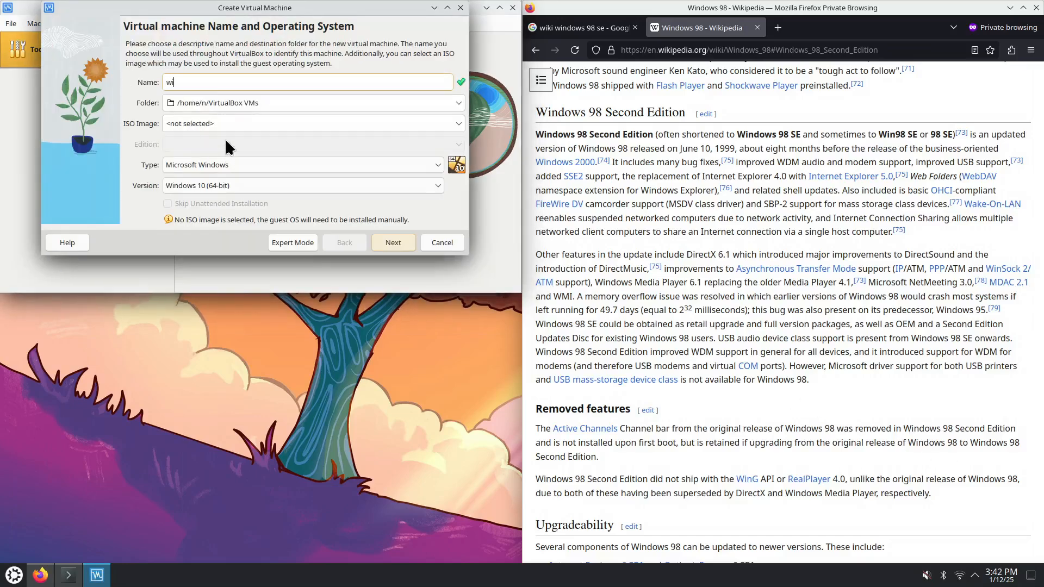
type("ndows98")
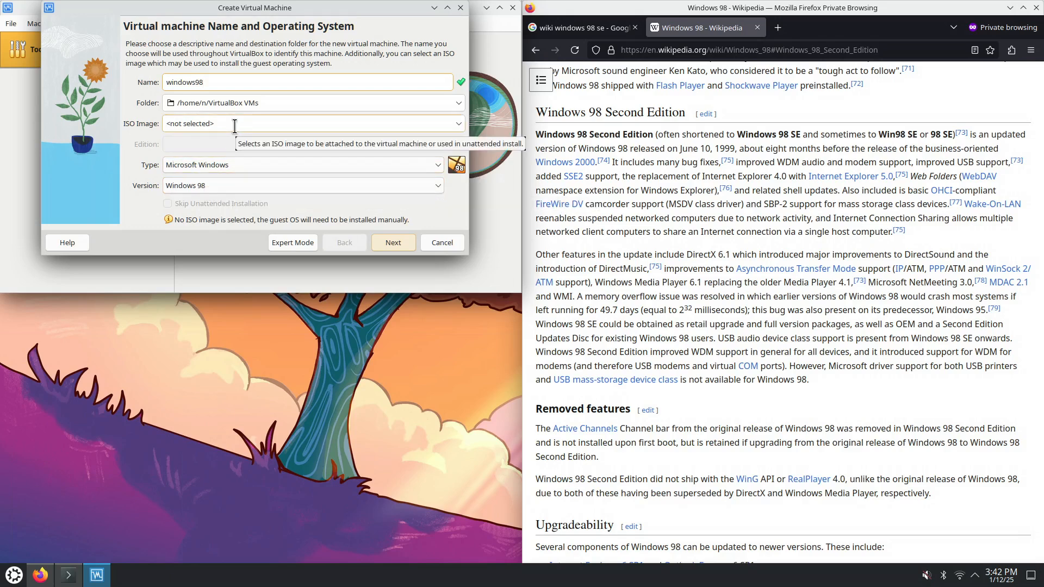
mouse_move(1006, 269)
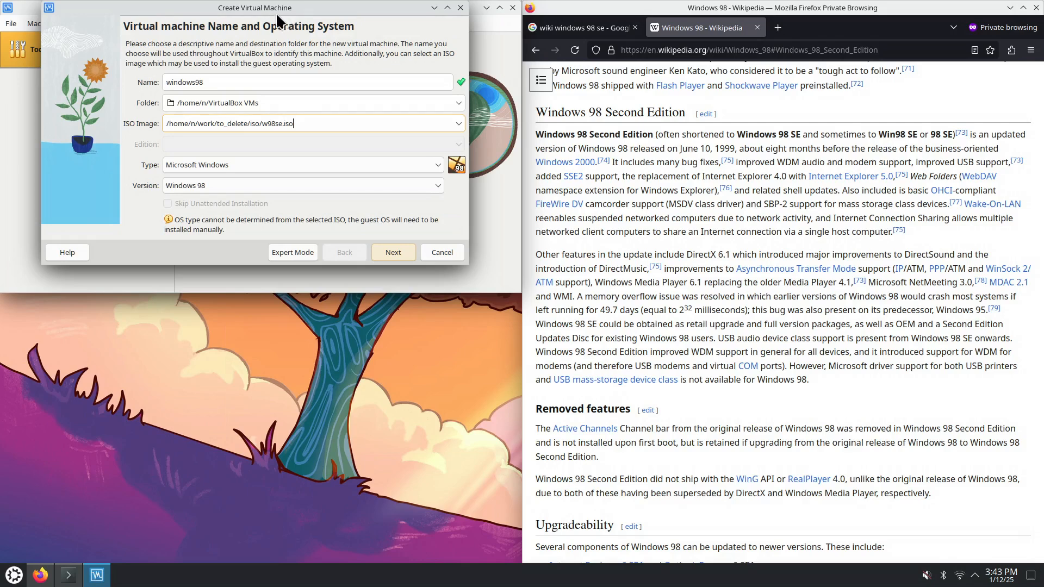
left_click_drag(282, 8, 285, 47)
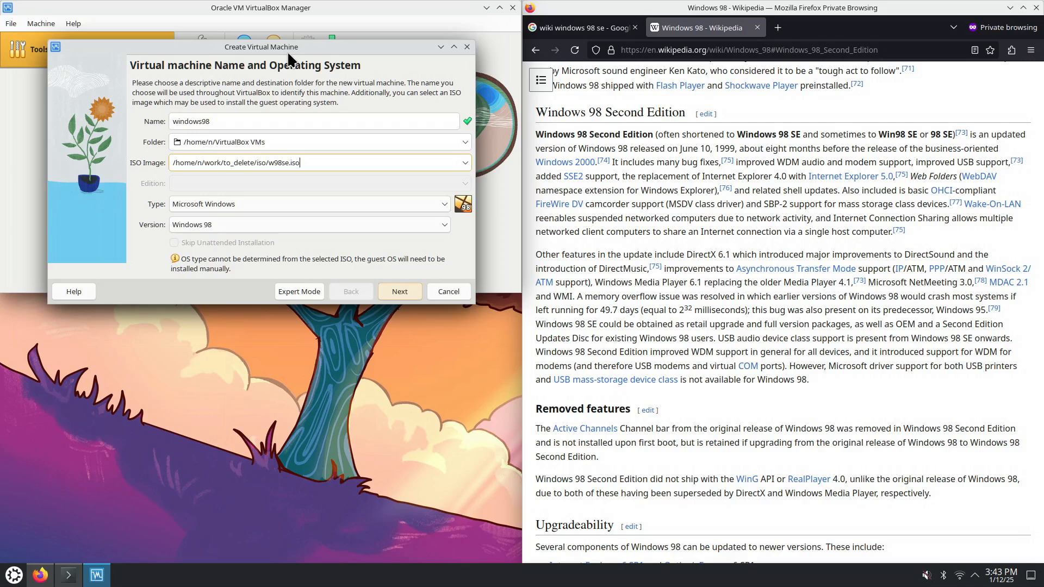
Give the new machine 128 MB base memory and continue to the virtual hard disk page
left_click(399, 289)
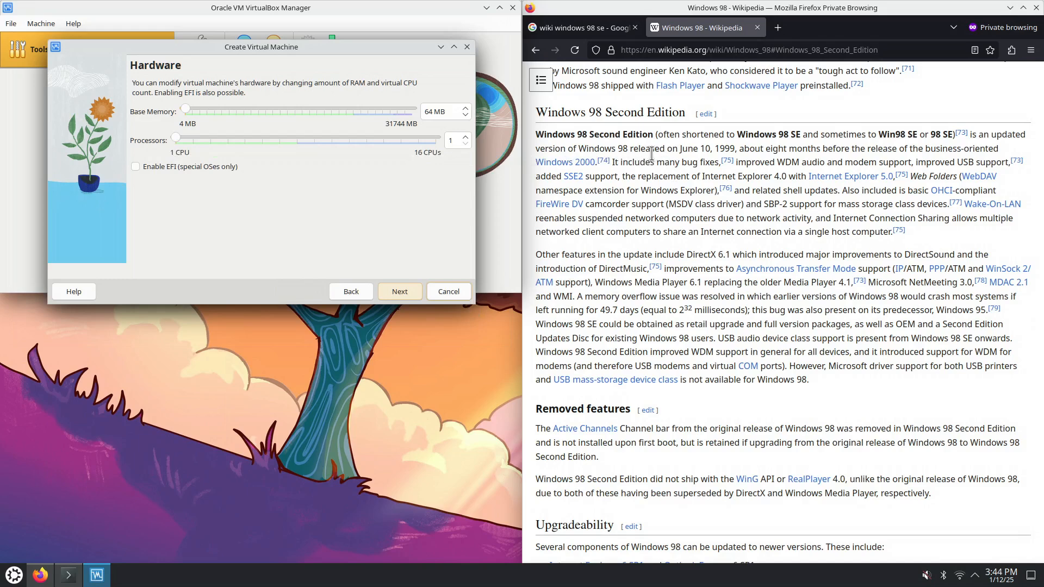
left_click_drag(694, 148, 740, 150)
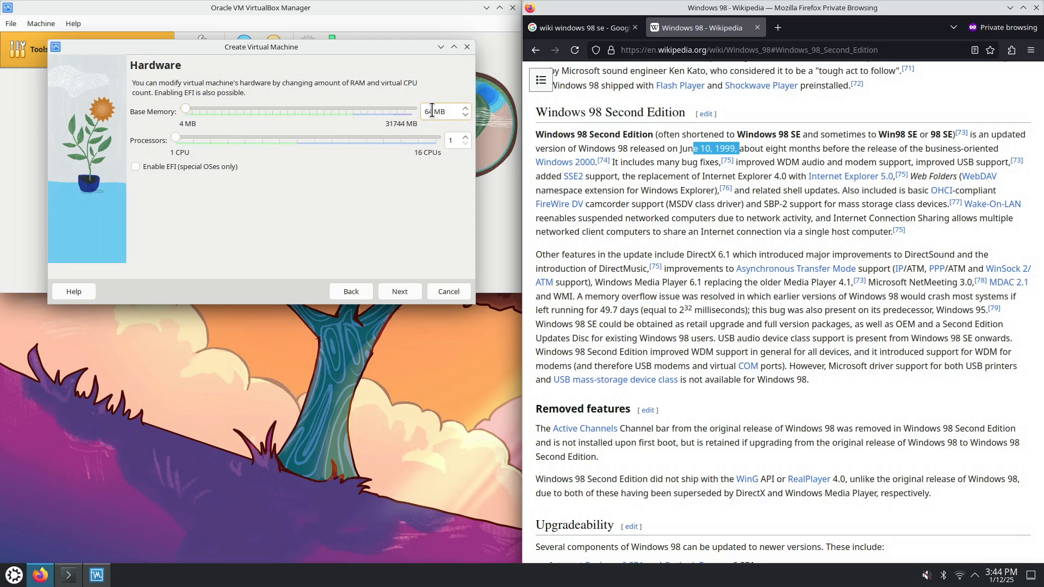
left_click(465, 109)
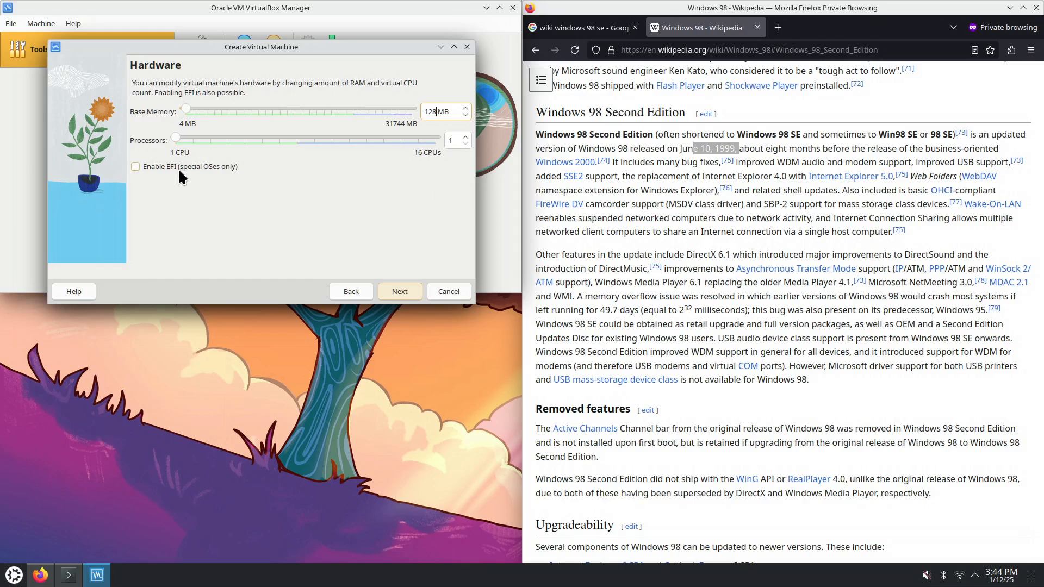
left_click(397, 289)
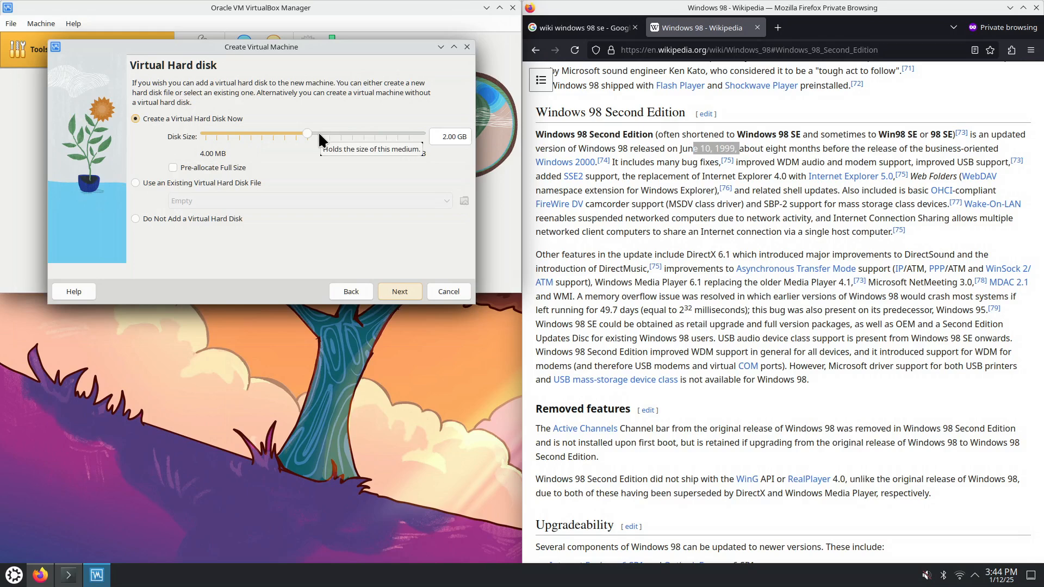
Size the virtual hard disk at 16.00 GB, review the summary, and finish creating windows98
left_click_drag(320, 134, 324, 132)
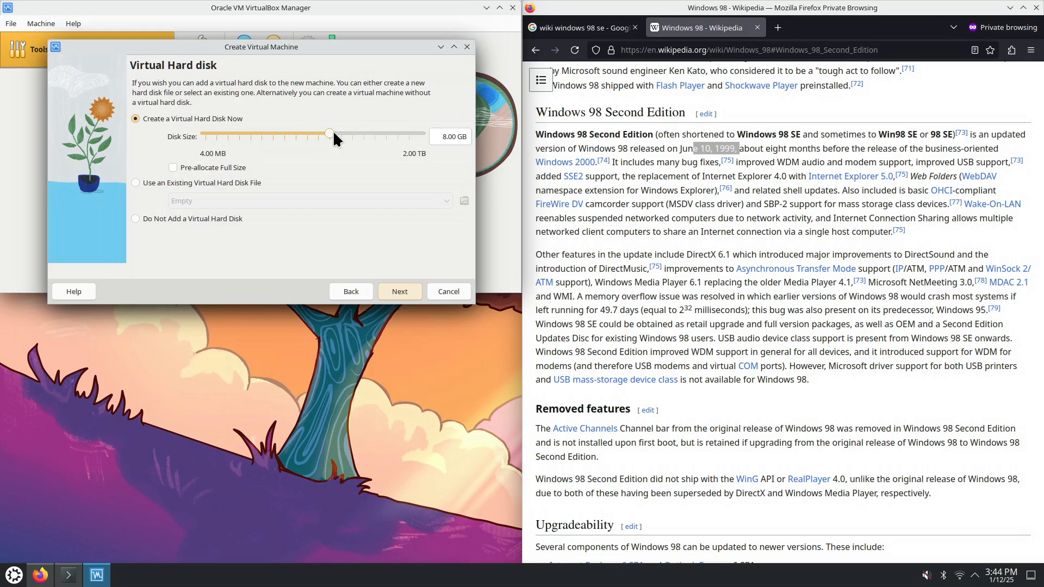
left_click(337, 133)
left_click(394, 295)
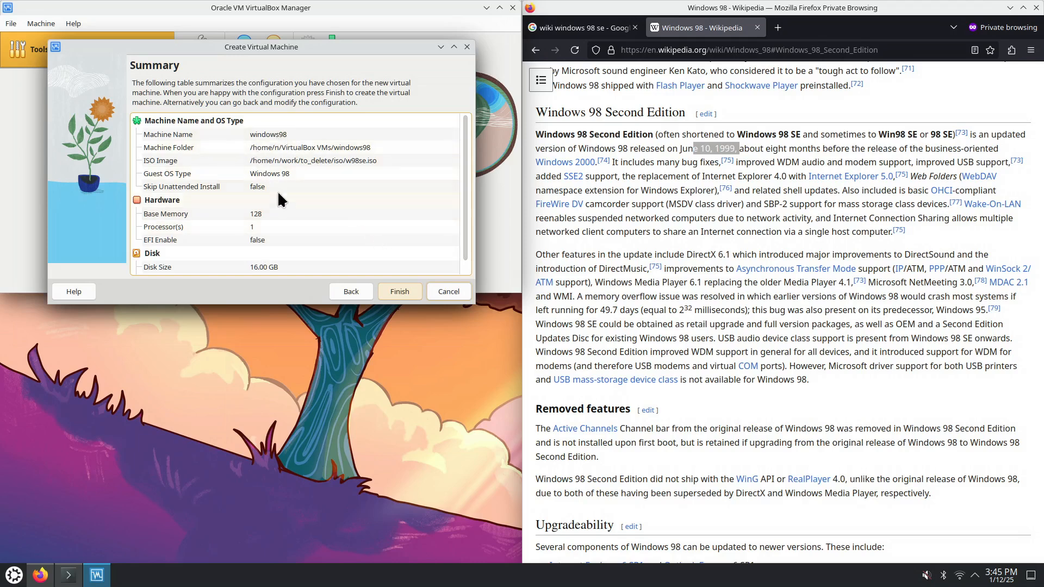
scroll(282, 209, "down", 1)
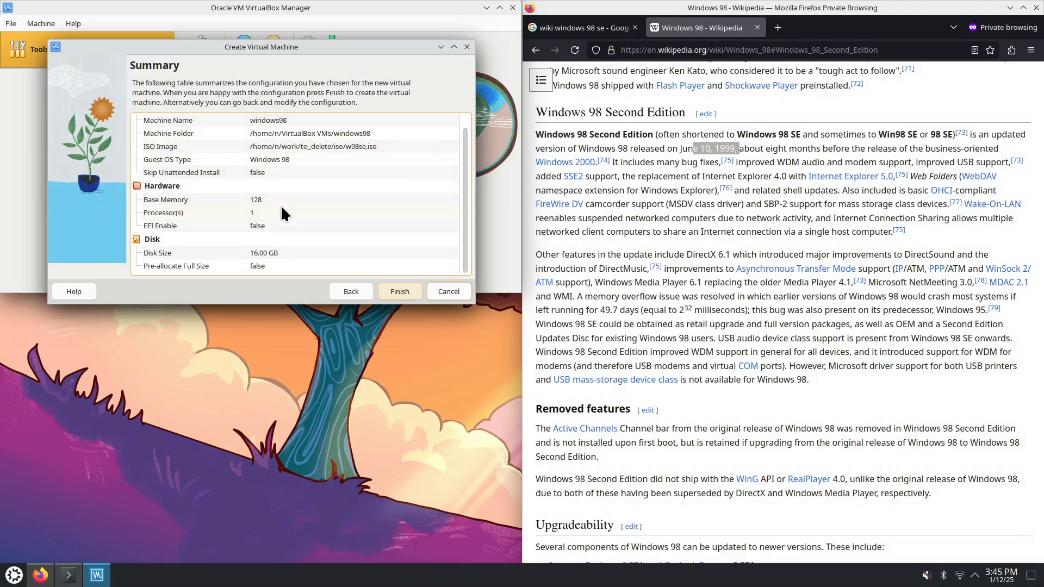
left_click(401, 293)
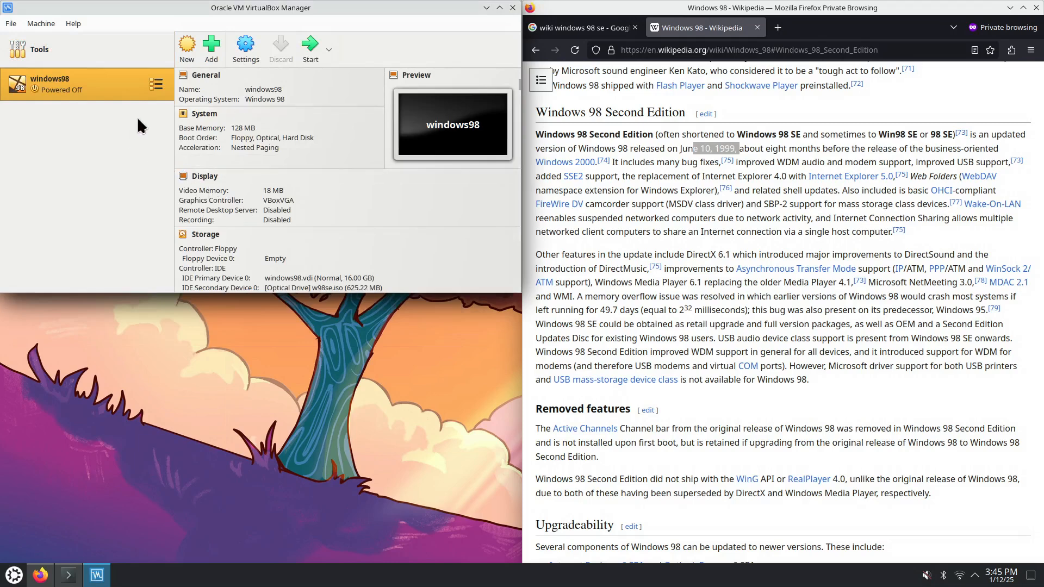
Open windows98's settings and look through the General Advanced, Description and Disk Encryption tabs
left_click(245, 53)
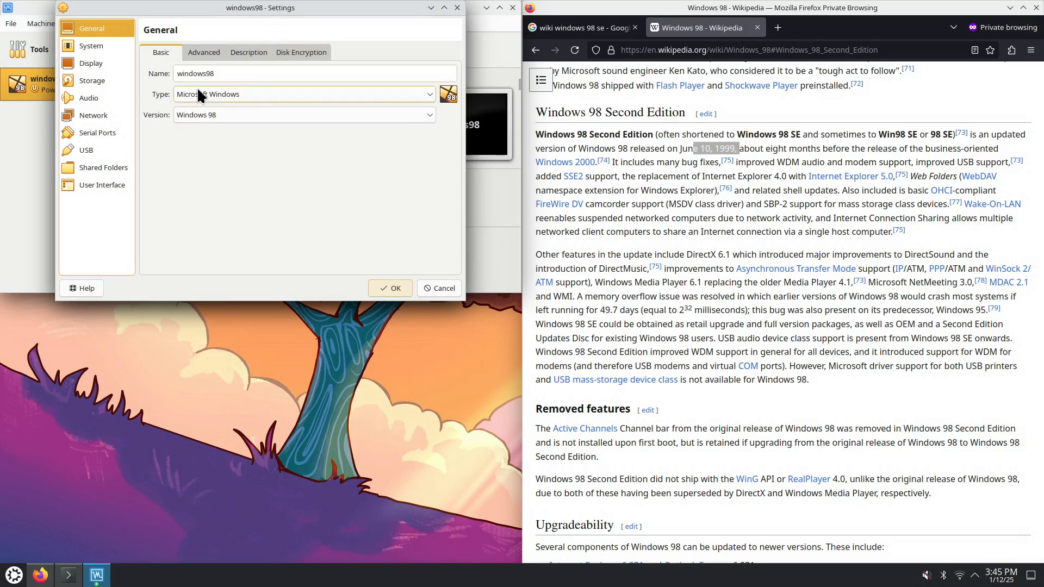
left_click(203, 50)
left_click(248, 52)
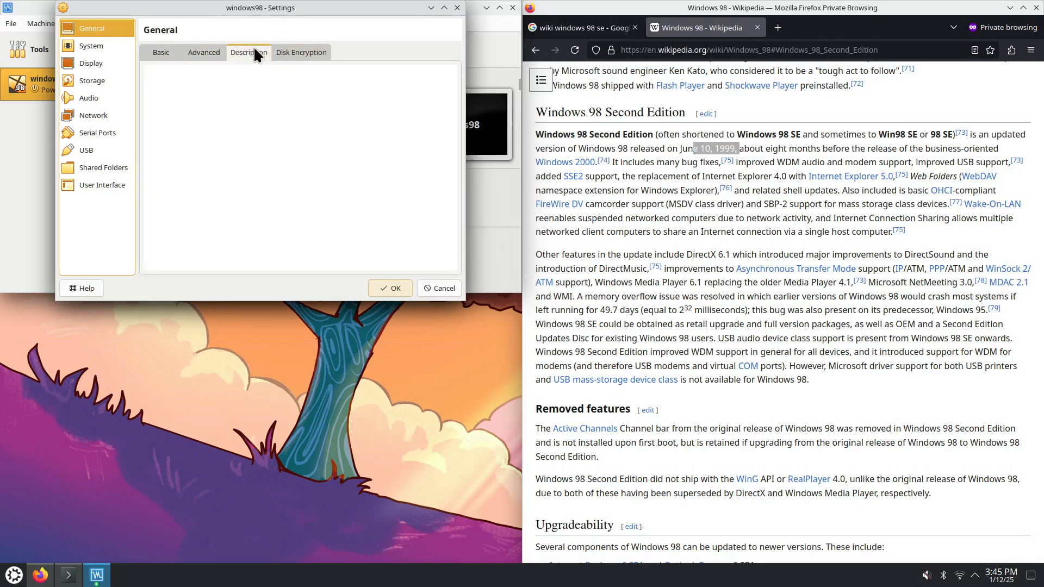
left_click(302, 52)
Review System settings, keeping the PIIX3 chipset and PS/2 Mouse, and check Processor and Acceleration
left_click(93, 46)
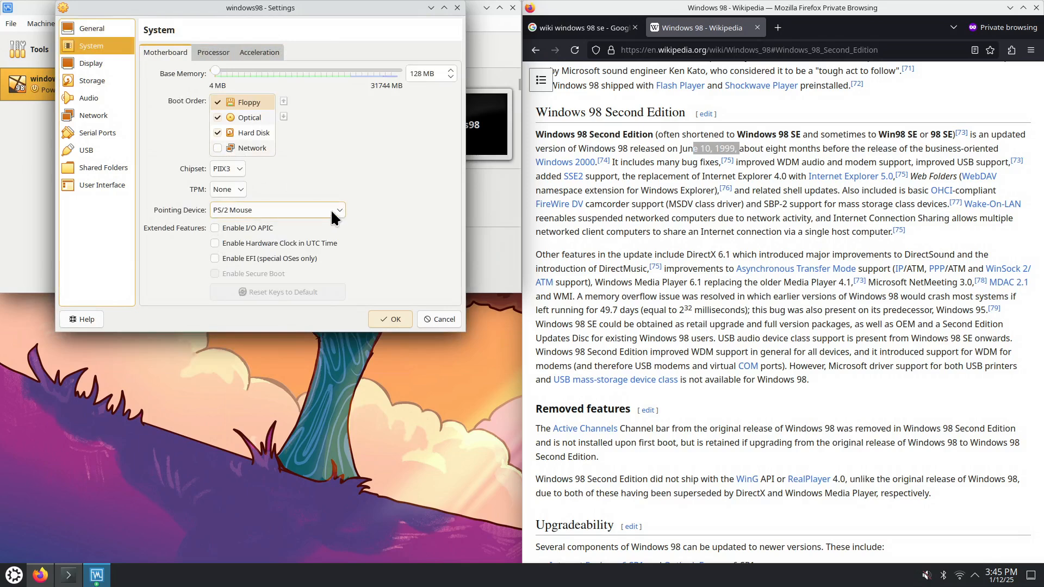
left_click(242, 168)
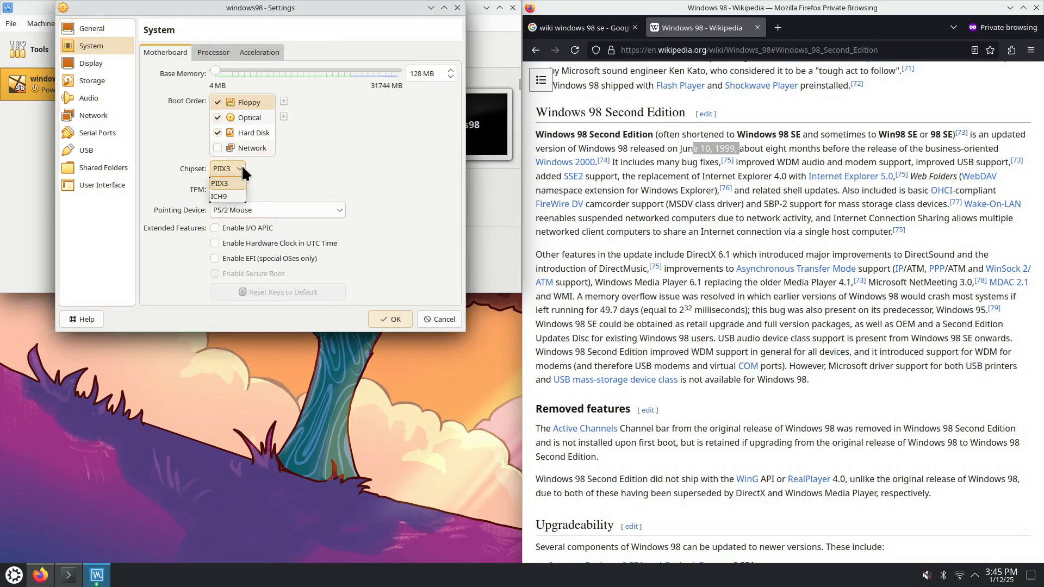
left_click(243, 169)
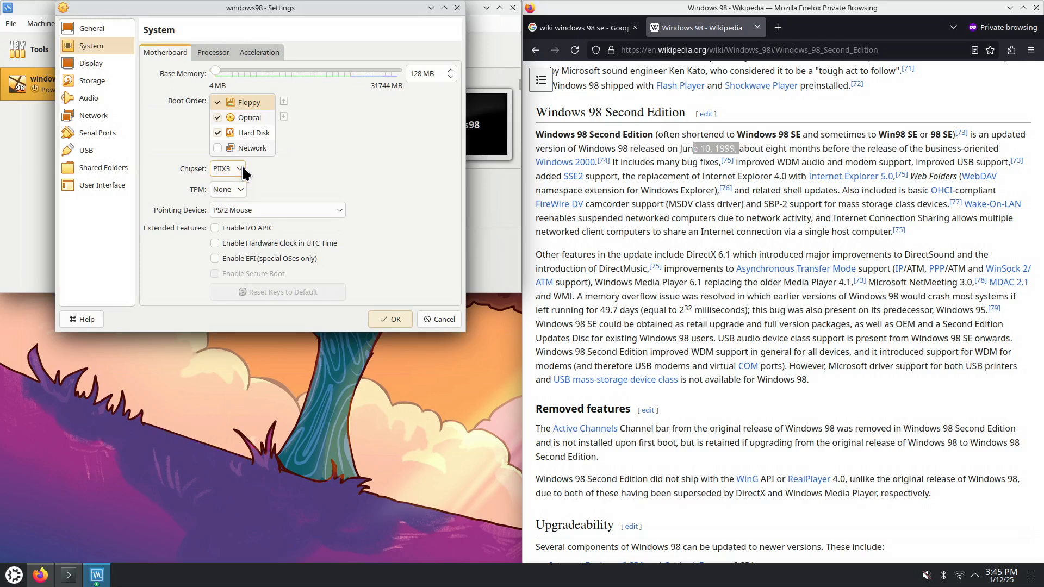
left_click(339, 210)
left_click(340, 210)
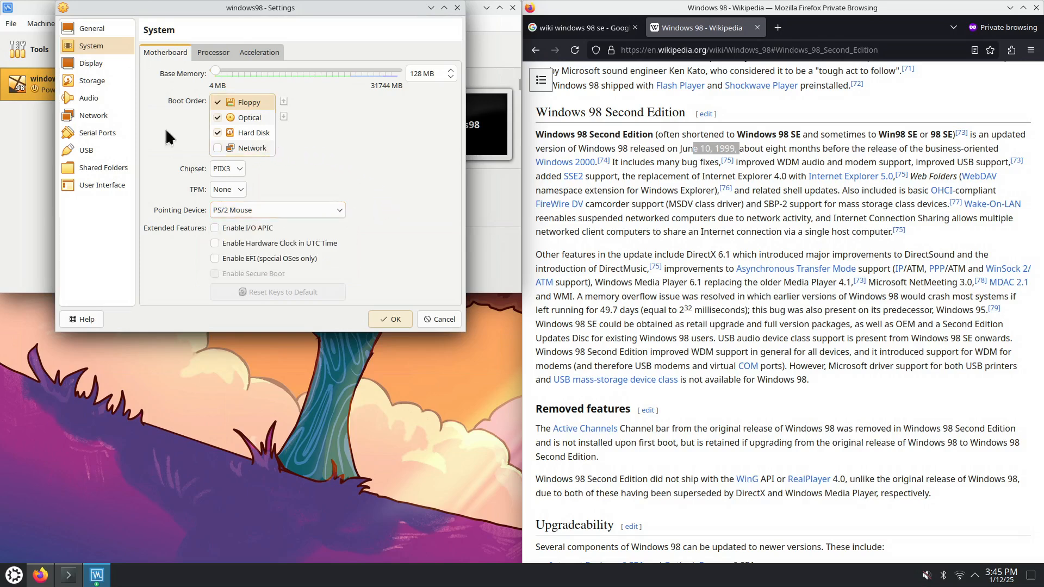
left_click(210, 54)
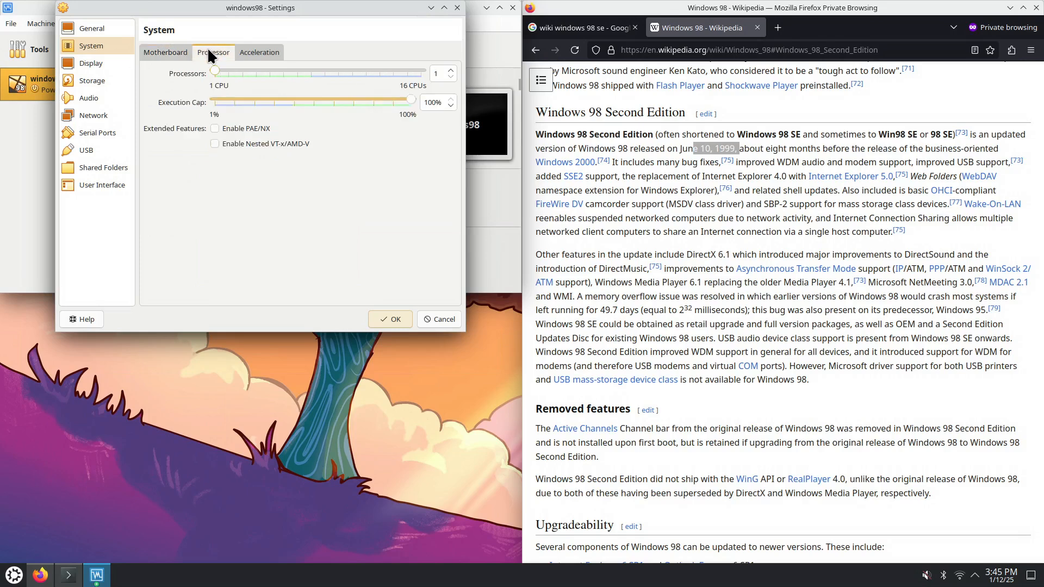
left_click(248, 53)
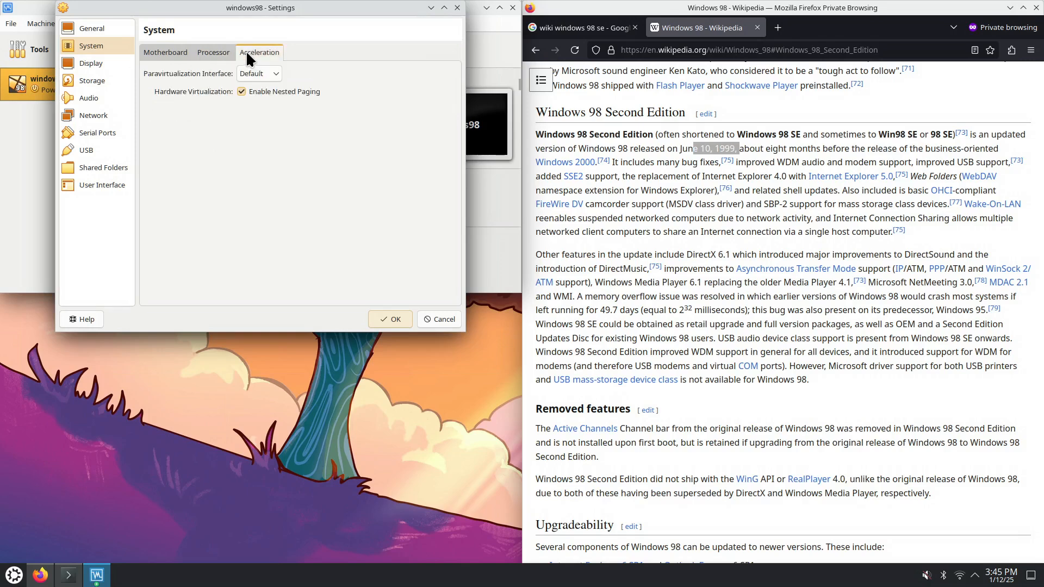
left_click(93, 64)
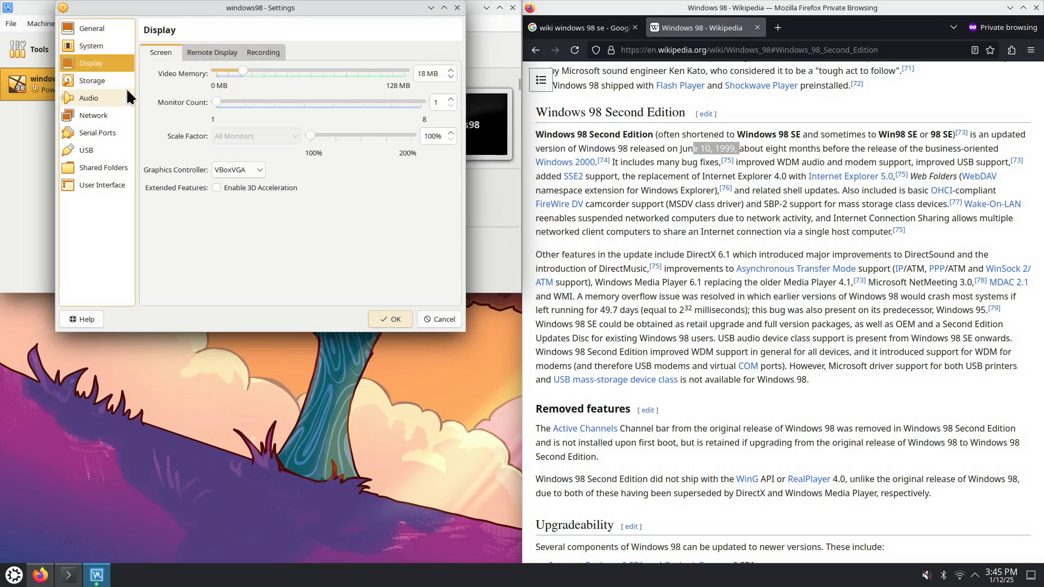
Check Remote Display and Recording, then inspect storage: IDE controller, windows98.vdi and w98se.iso
left_click(198, 50)
left_click(263, 53)
left_click(91, 81)
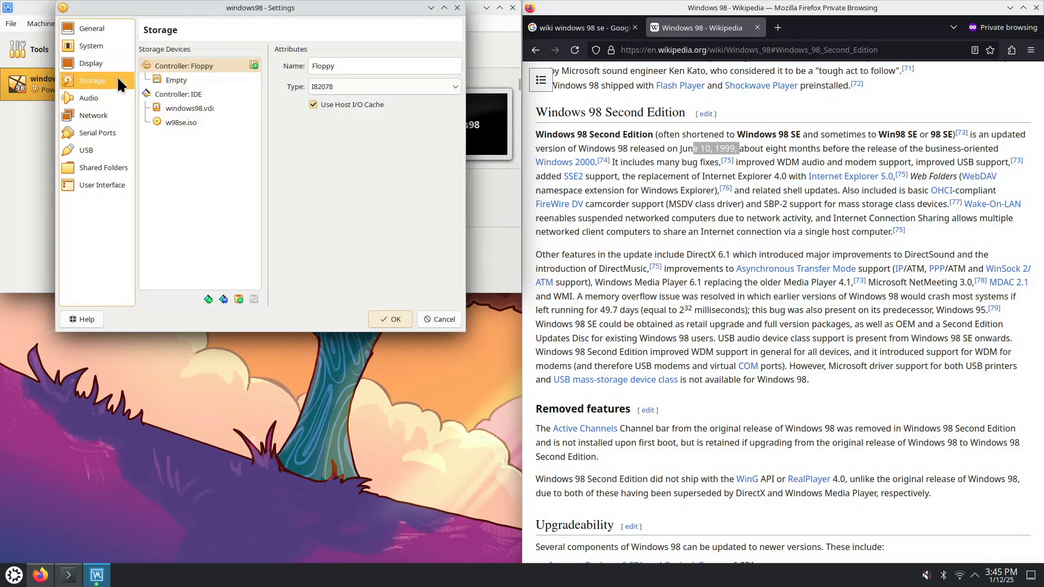
left_click(183, 93)
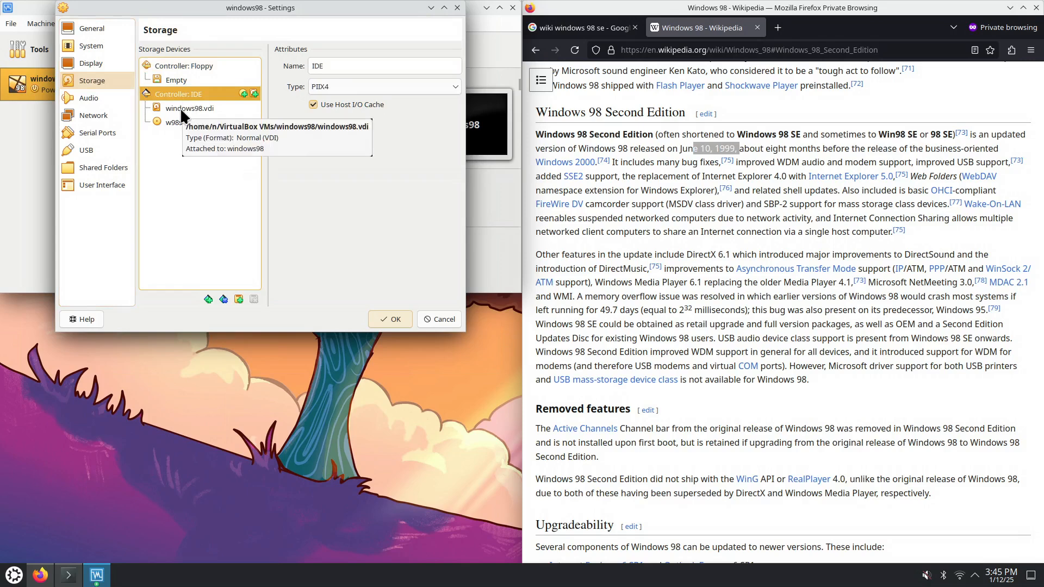
left_click(201, 108)
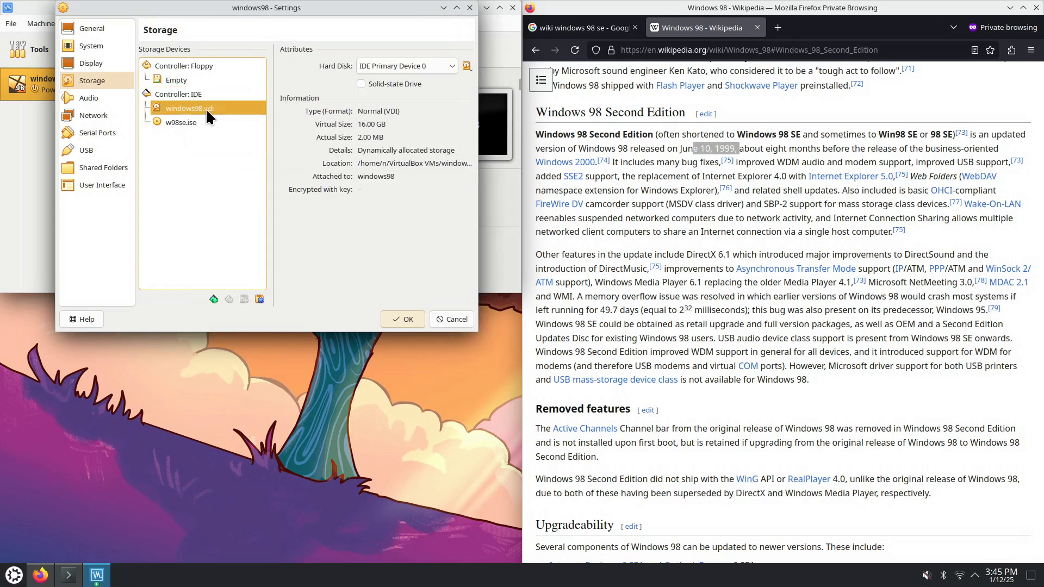
left_click(190, 123)
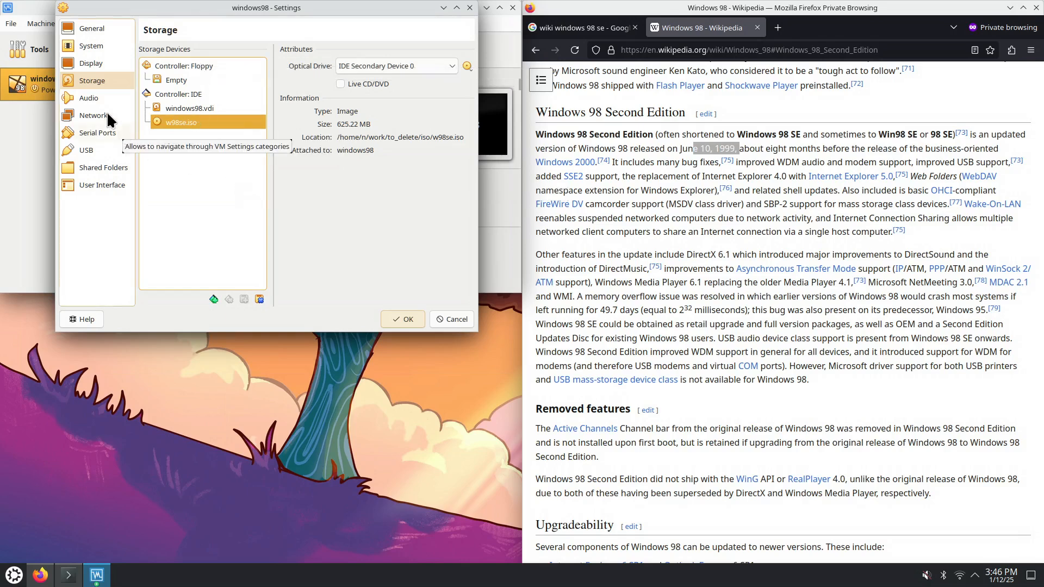
Keep SoundBlaster 16 as the audio controller and review the Network and Serial Ports settings
left_click(100, 97)
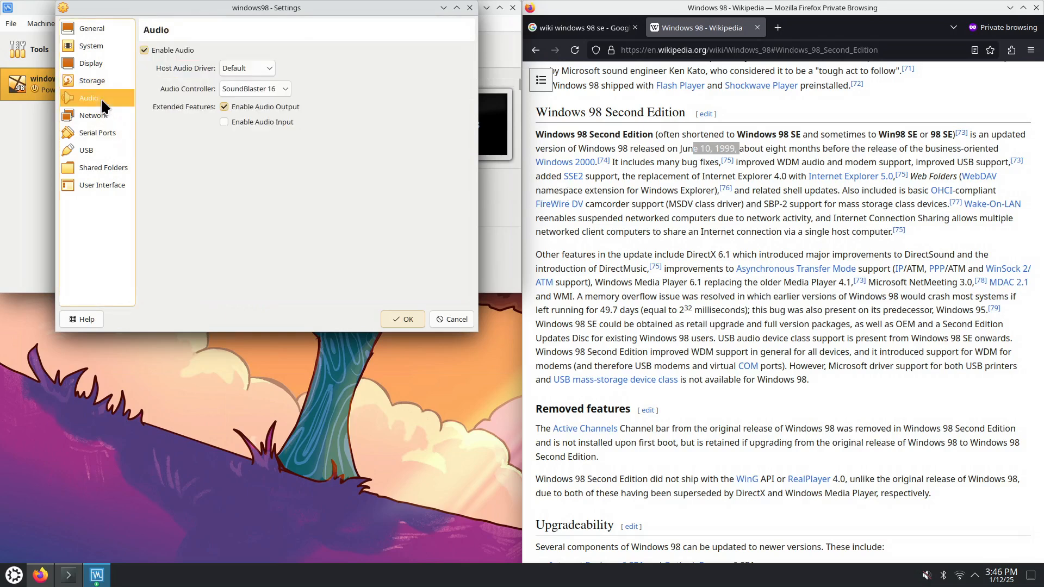
left_click(286, 89)
left_click(286, 87)
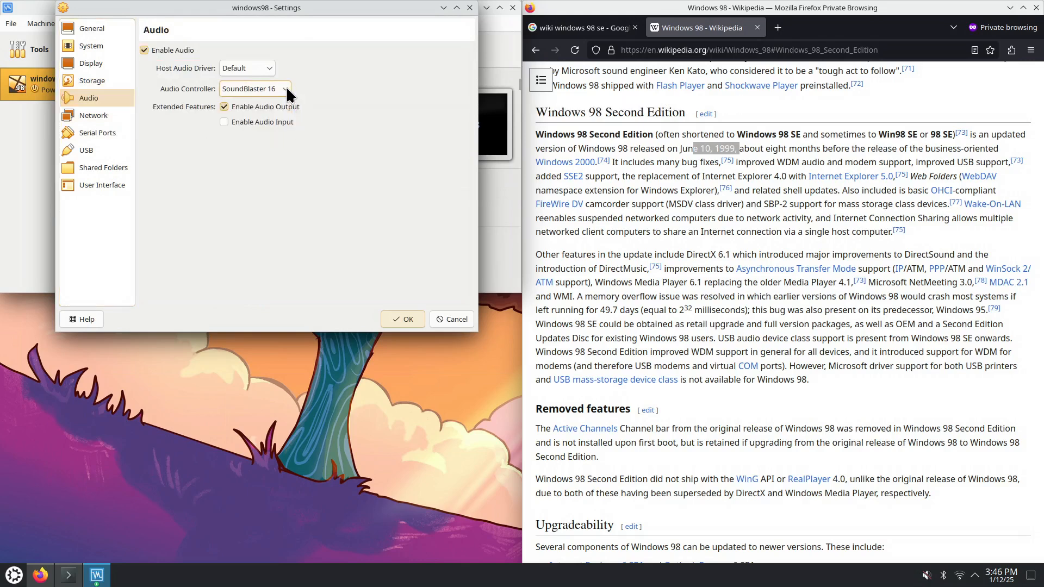
left_click(108, 114)
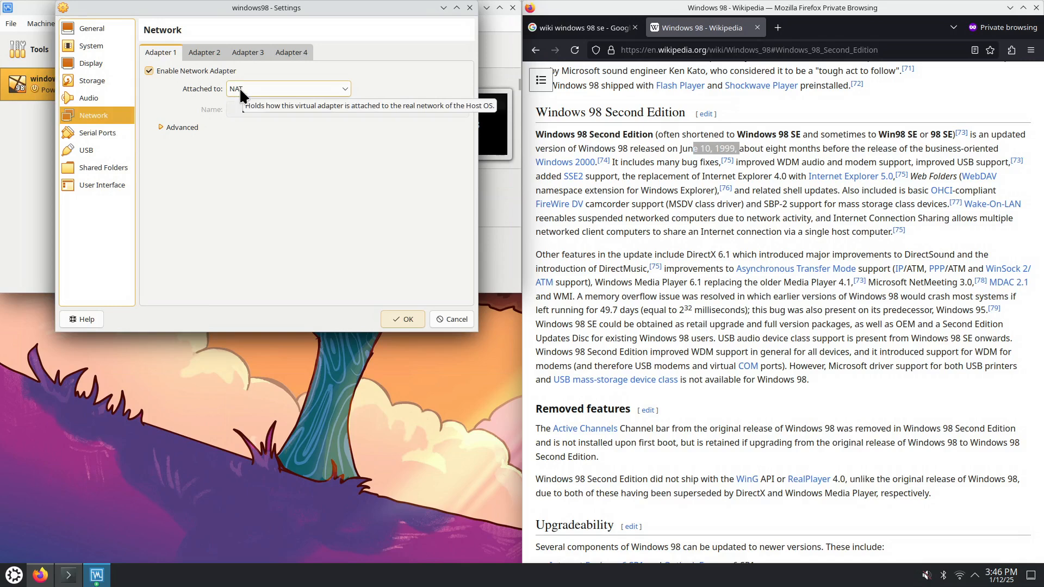
left_click(119, 134)
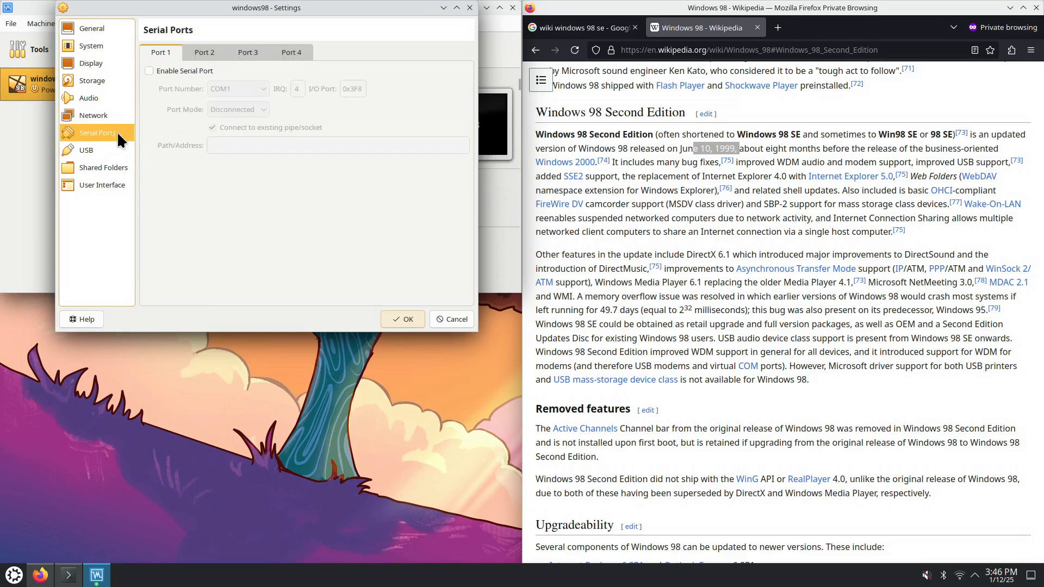
Save the settings and launch windows98 with Normal Start
left_click(405, 320)
left_click(329, 49)
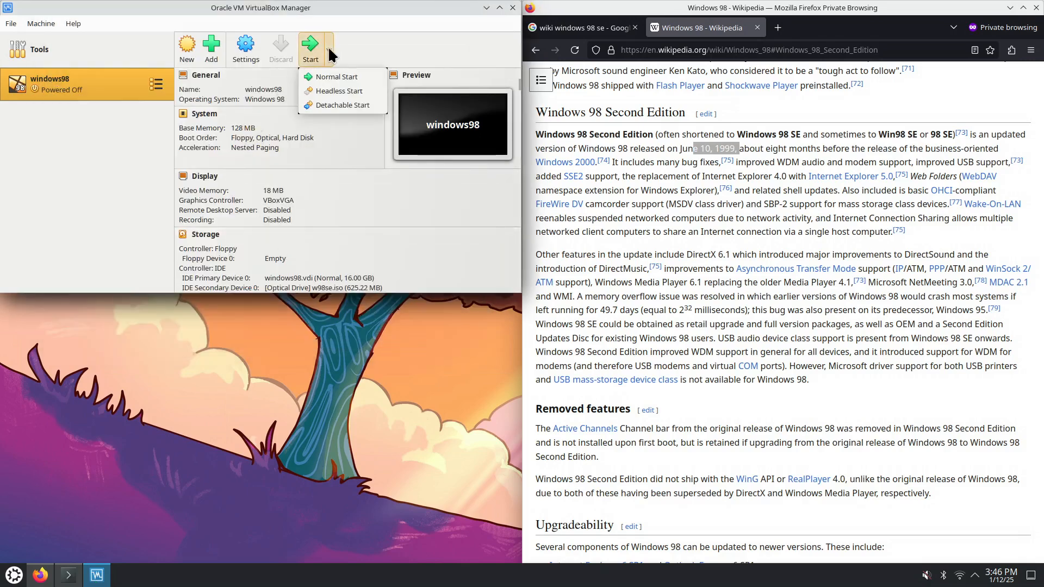
left_click(330, 76)
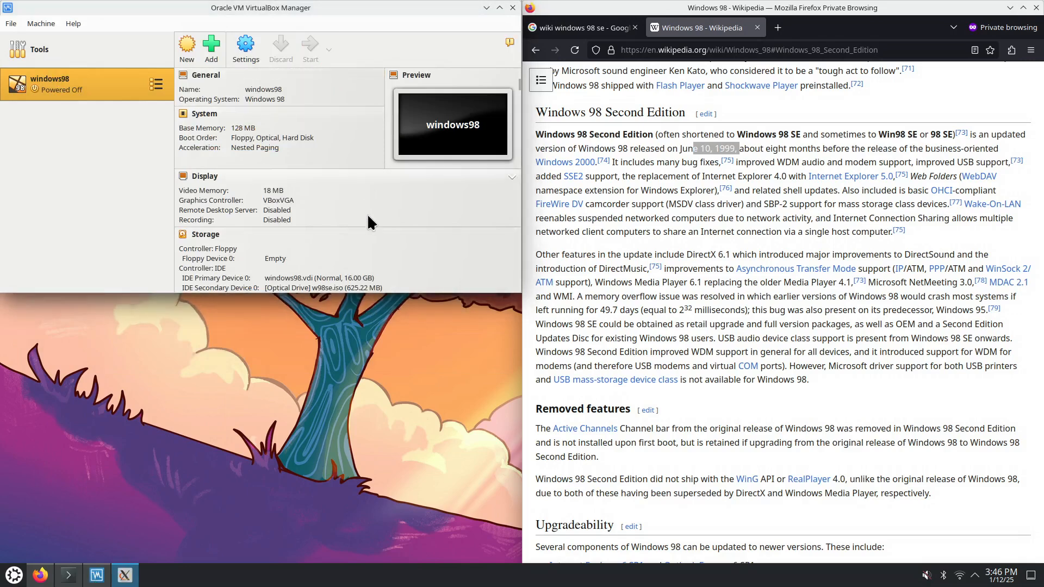
Boot the VM from CD-ROM and choose option 1, 'Start Windows 98 Setup from CD-ROM'
left_click_drag(530, 142, 266, 39)
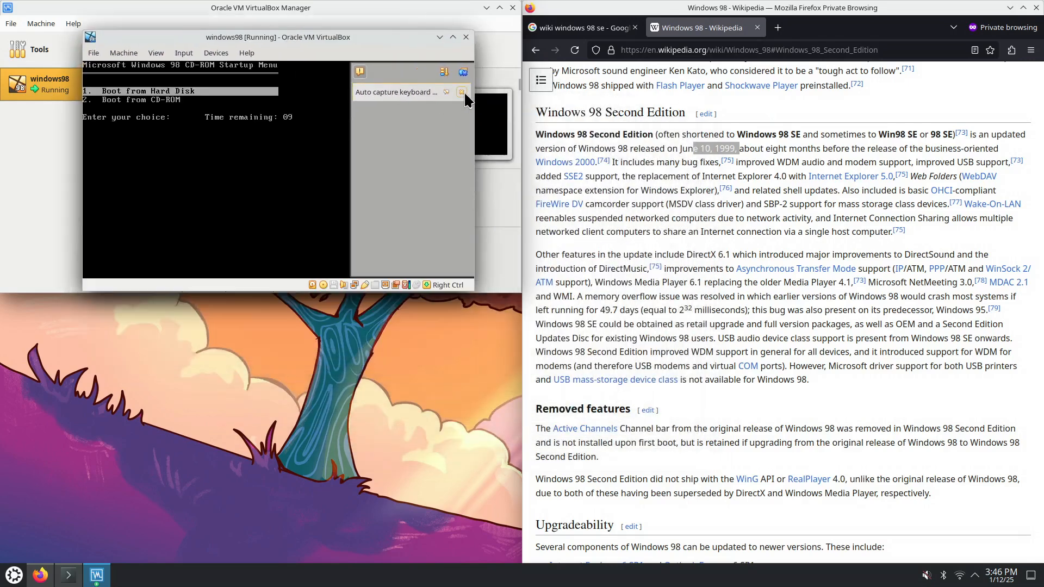
left_click(463, 92)
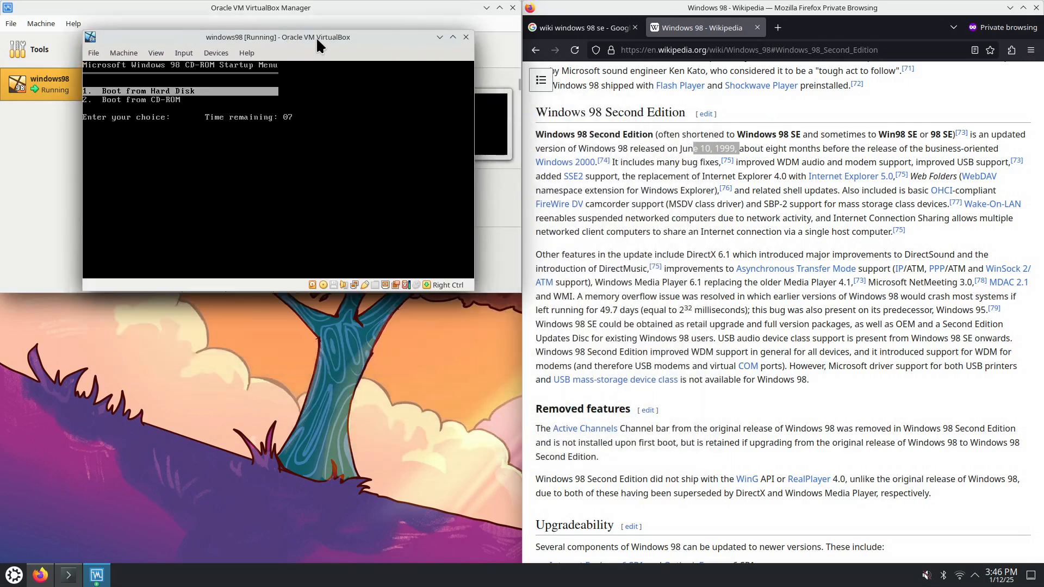
key("Down")
key("Return")
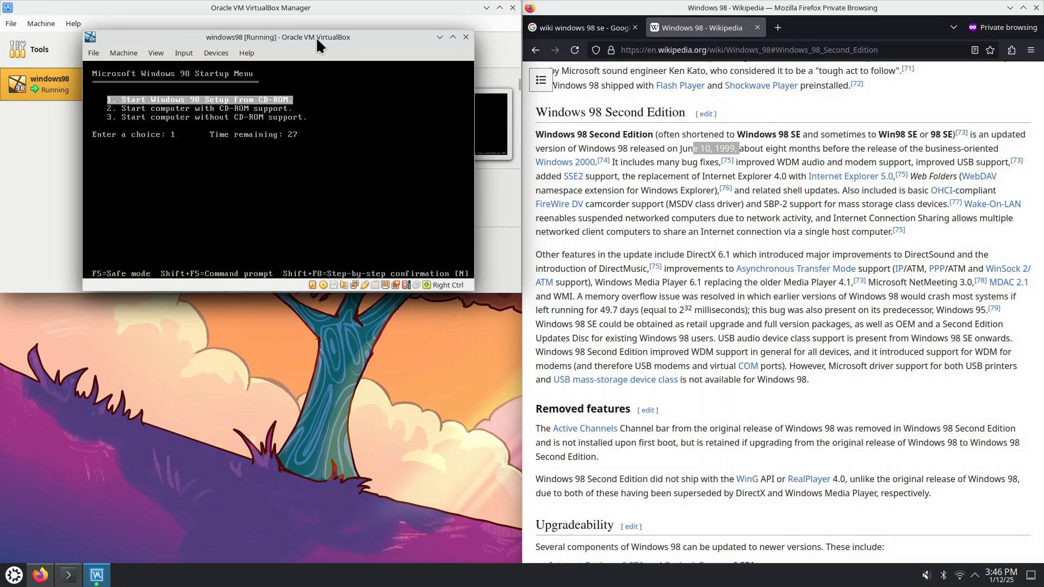
key("Return")
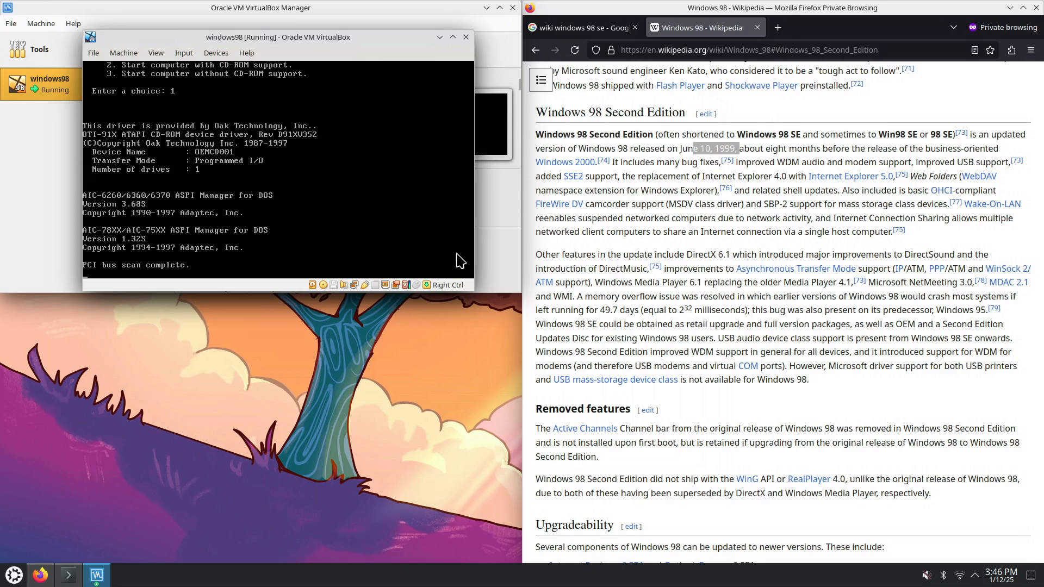
Enlarge the VM window while Windows 98 Setup loads to its welcome screen
left_click_drag(474, 291, 733, 462)
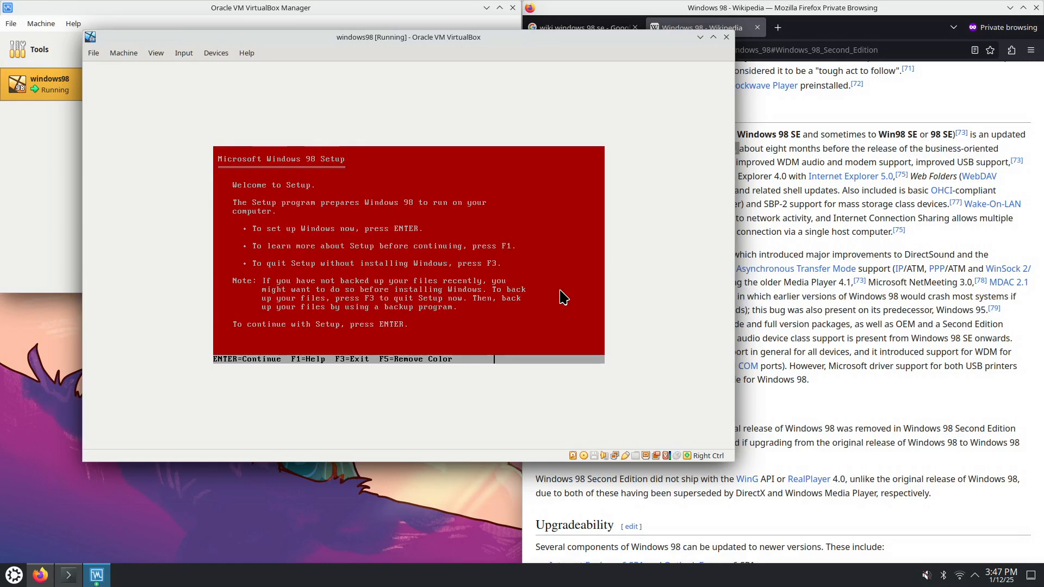
Let Setup configure the unallocated disk space with large disk support, then restart the VM
key("Return")
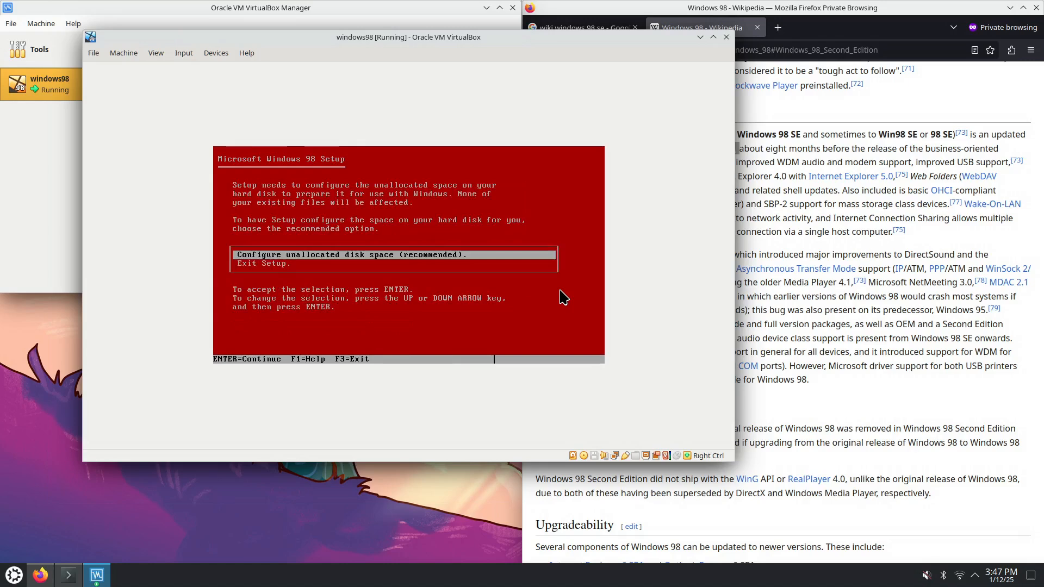
key("Return")
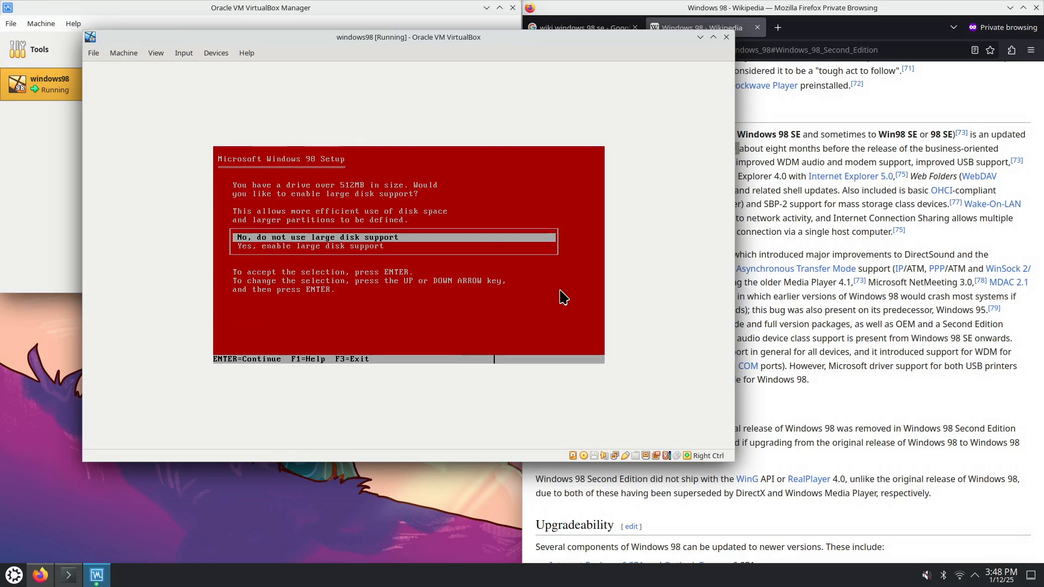
key("Return")
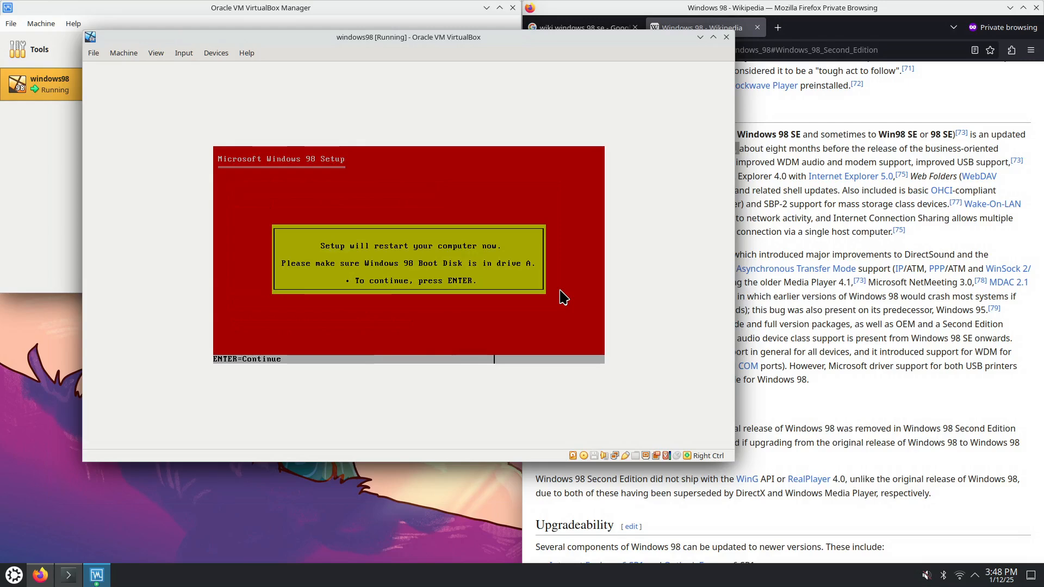
key("Return")
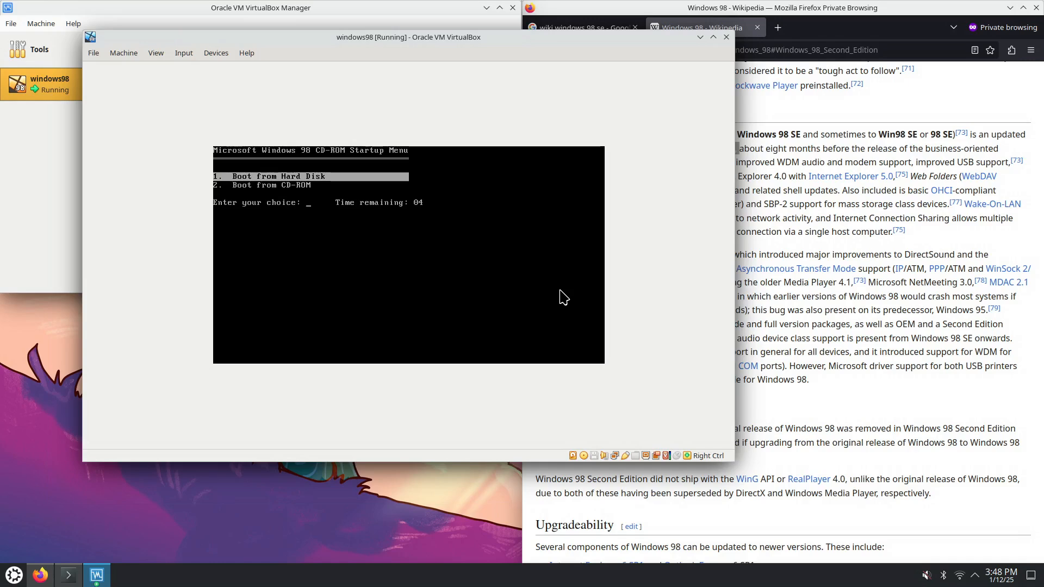
Pick Boot from CD-ROM at the startup menu and start Windows 98 Setup via option 1
key("Down")
key("Up")
key("Down")
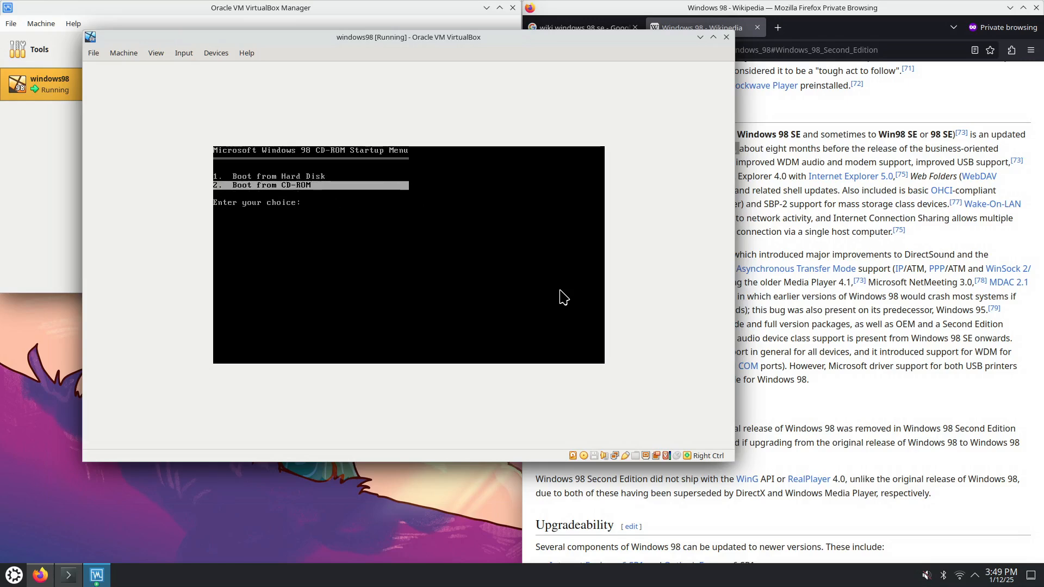
key("Return")
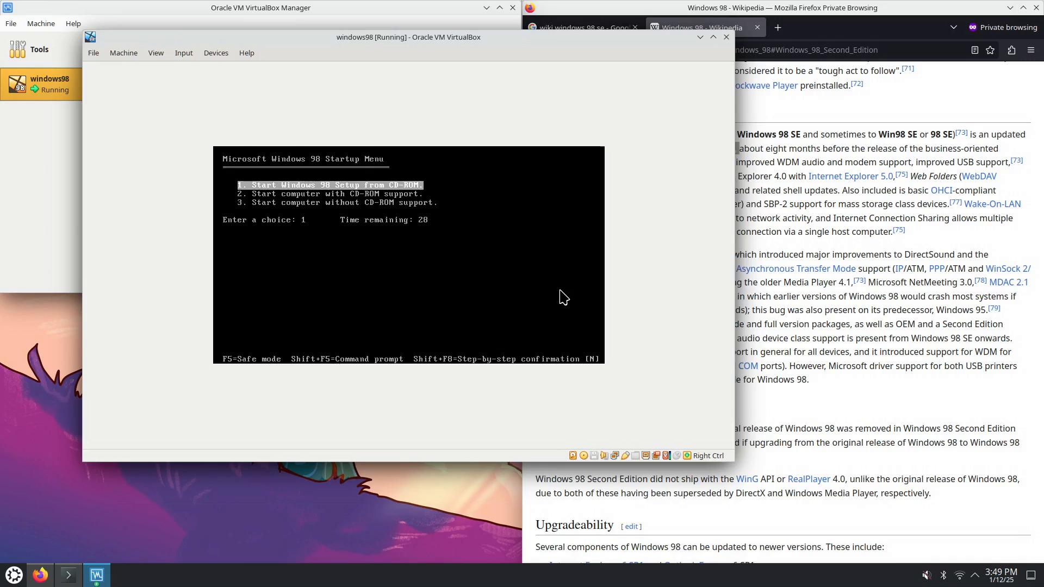
key("Return")
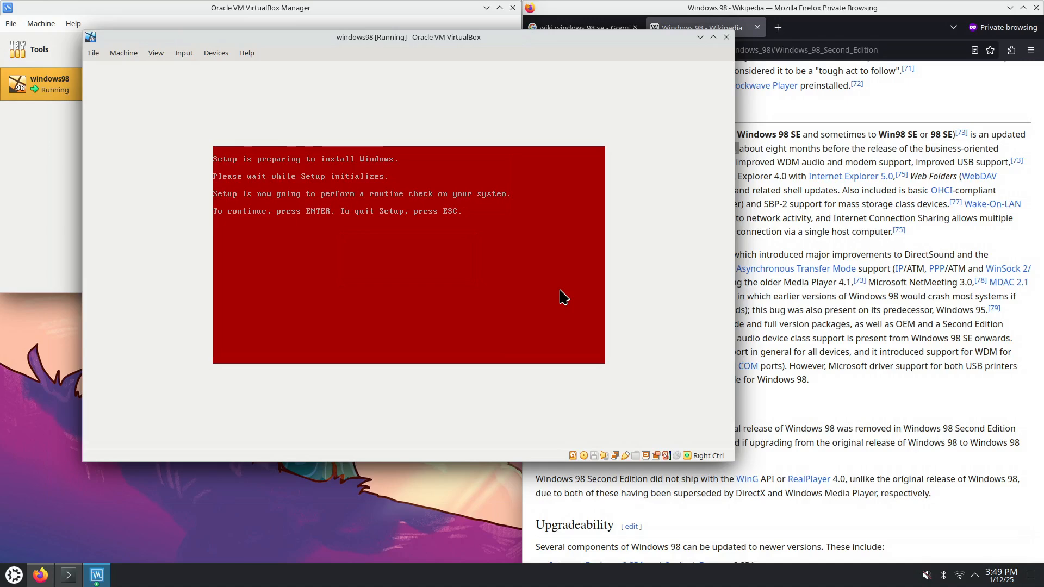
Proceed past the system check prompt and Setup welcome, keeping C:\WINDOWS as the install directory
key("Return")
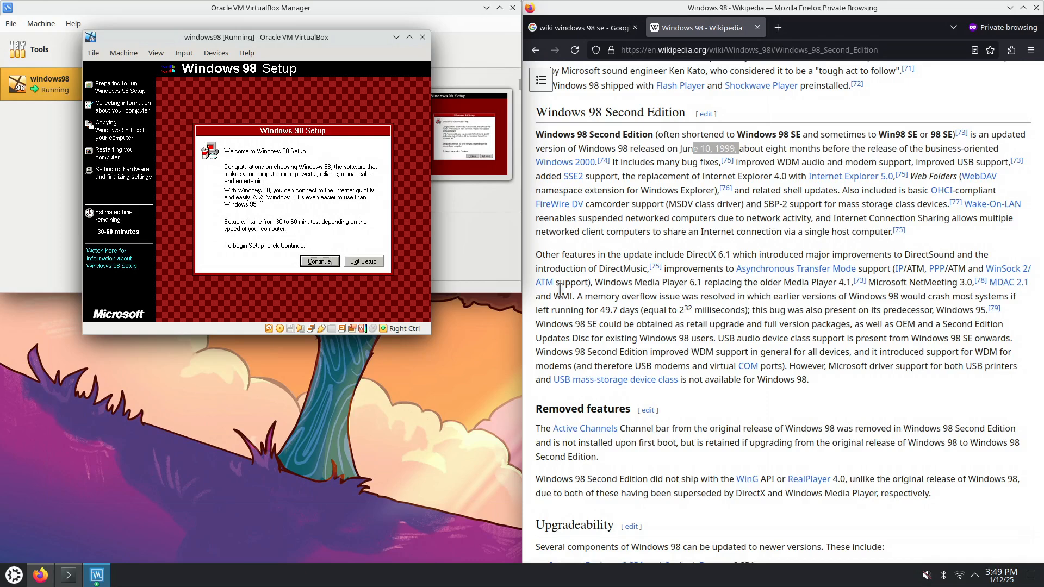
left_click(319, 270)
left_click(320, 262)
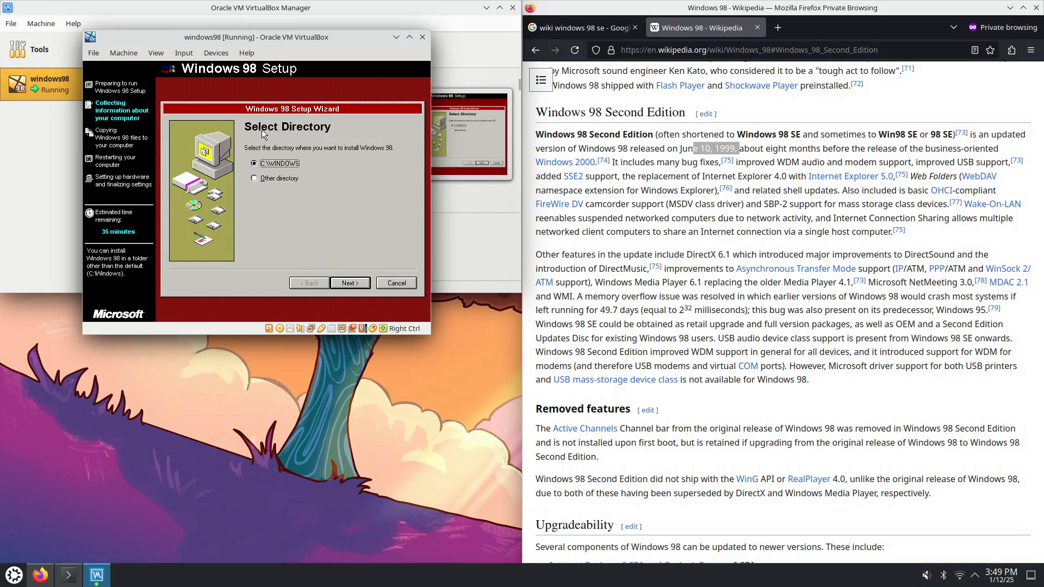
left_click(364, 286)
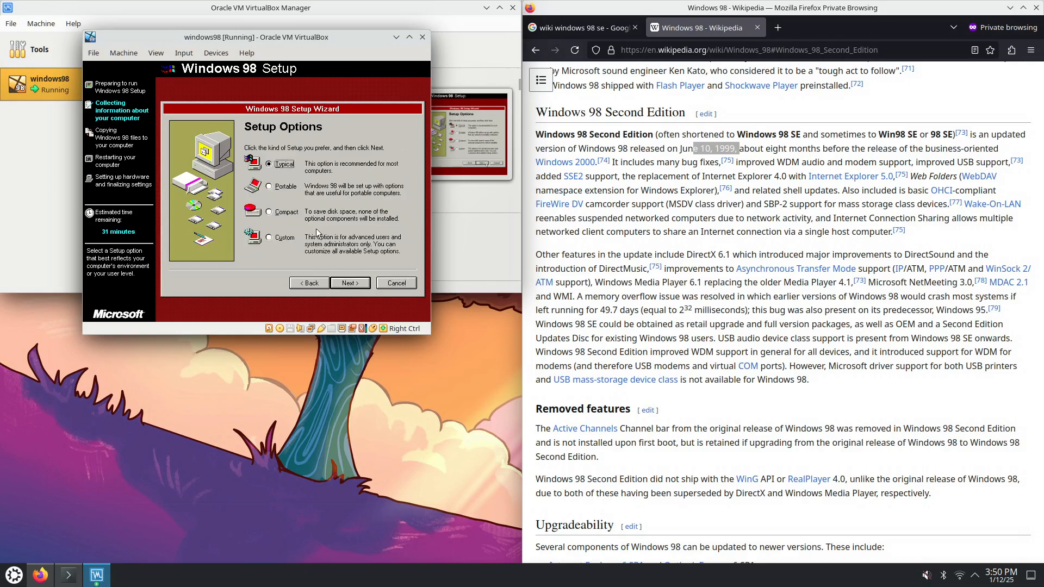
Choose the Custom setup type and leave Accessibility Options out of the components
left_click(270, 240)
left_click(364, 283)
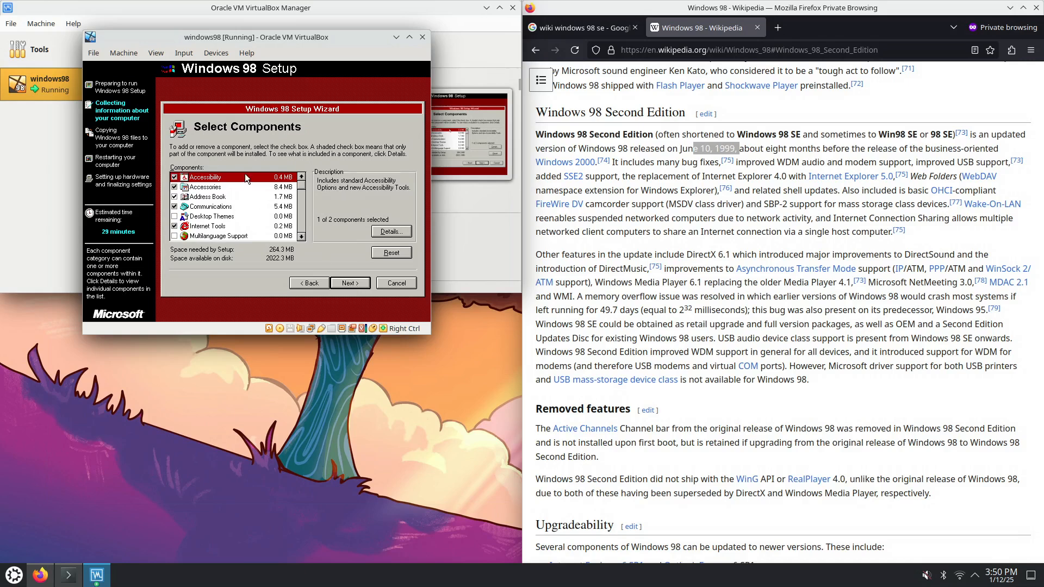
double_click(245, 177)
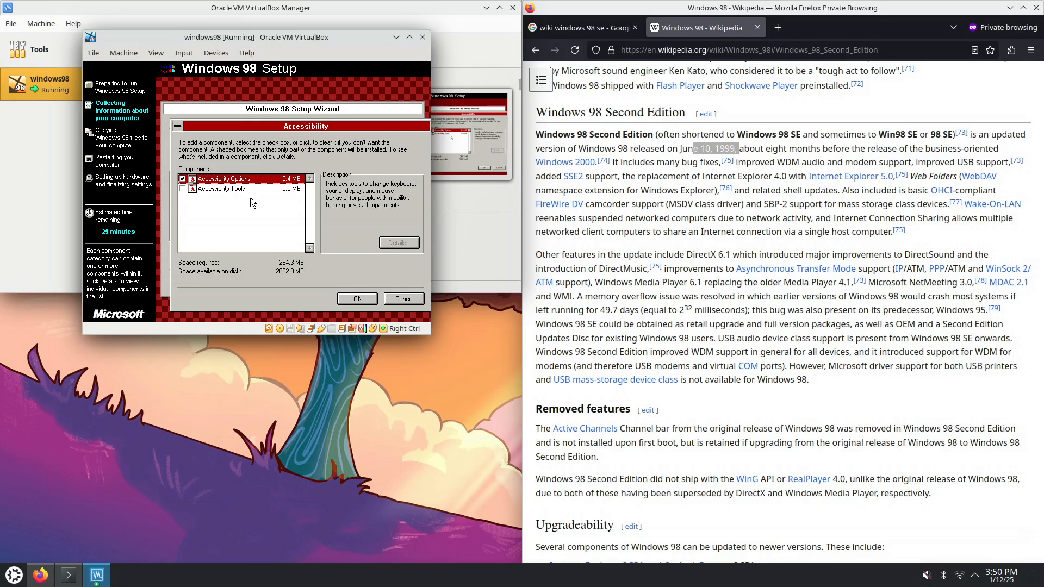
left_click(183, 179)
left_click(357, 299)
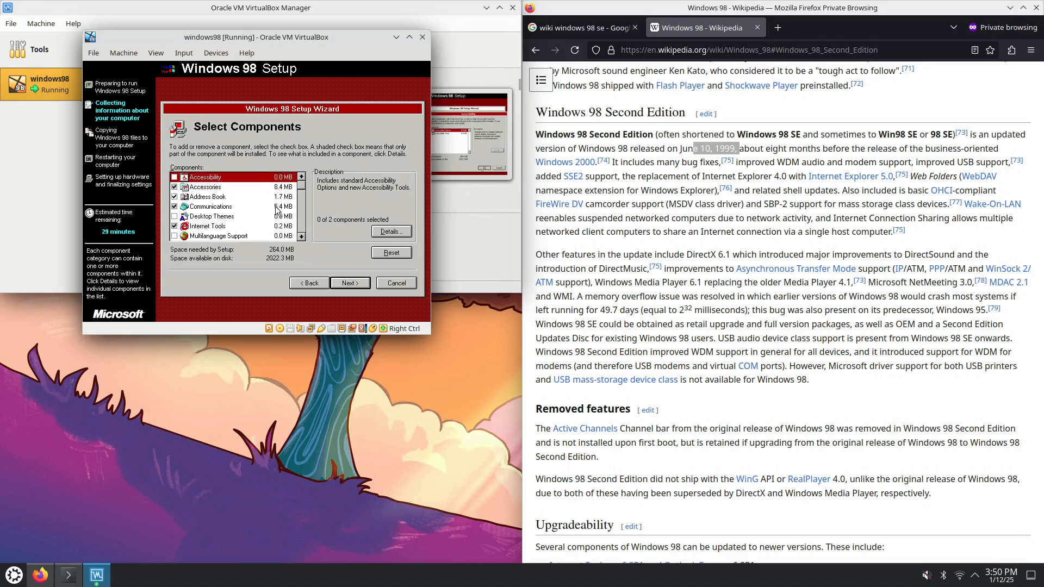
Add Games to the Accessories components and confirm the change
double_click(224, 188)
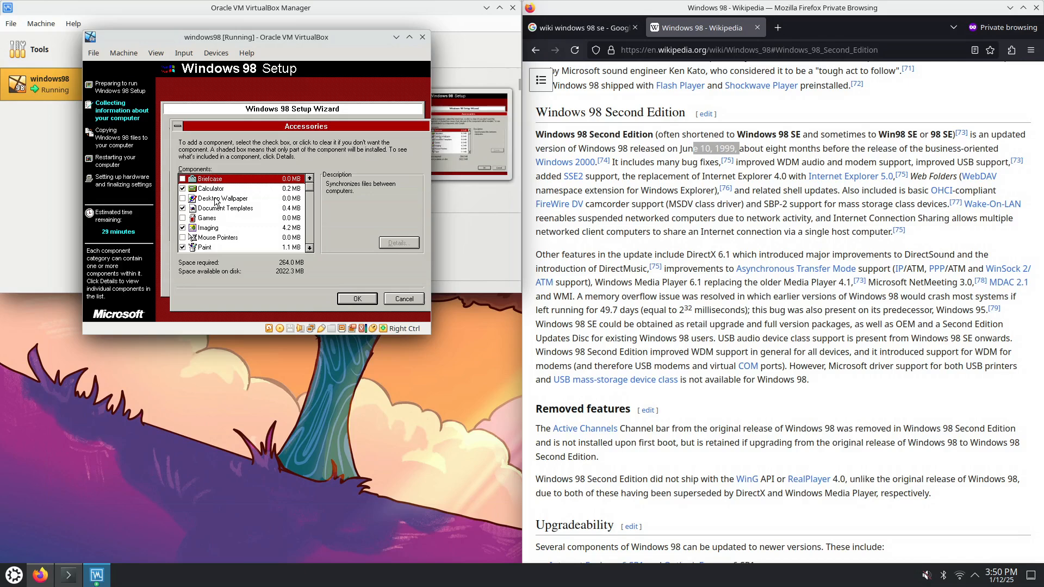
left_click(184, 219)
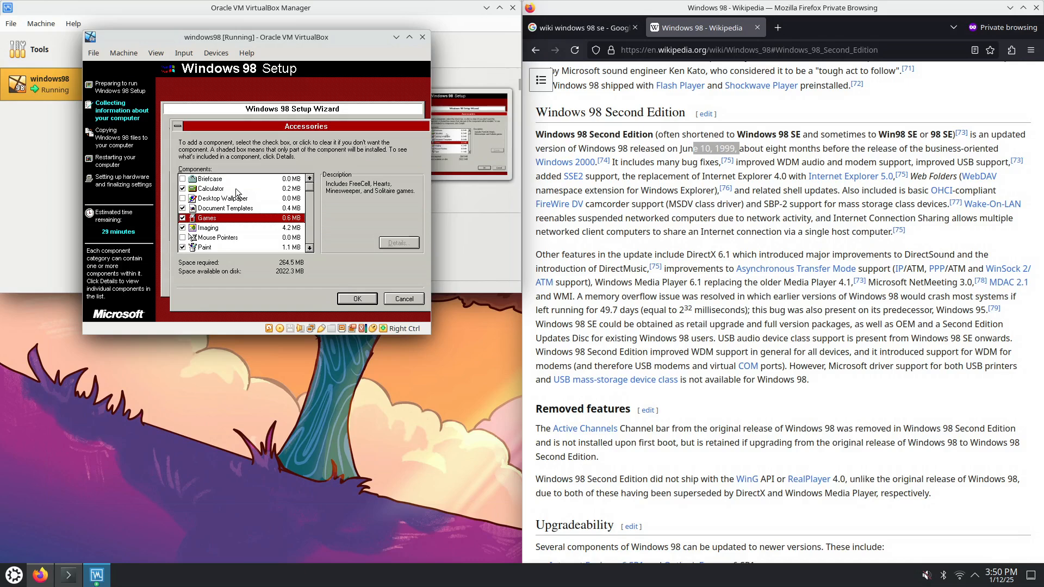
left_click(309, 248)
left_click(308, 248)
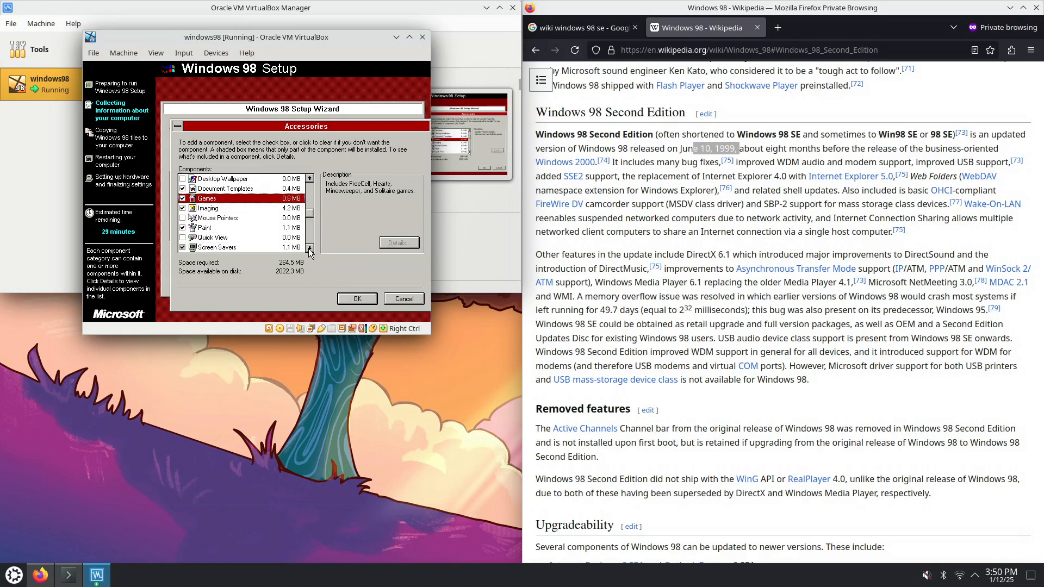
left_click(309, 248)
left_click(308, 248)
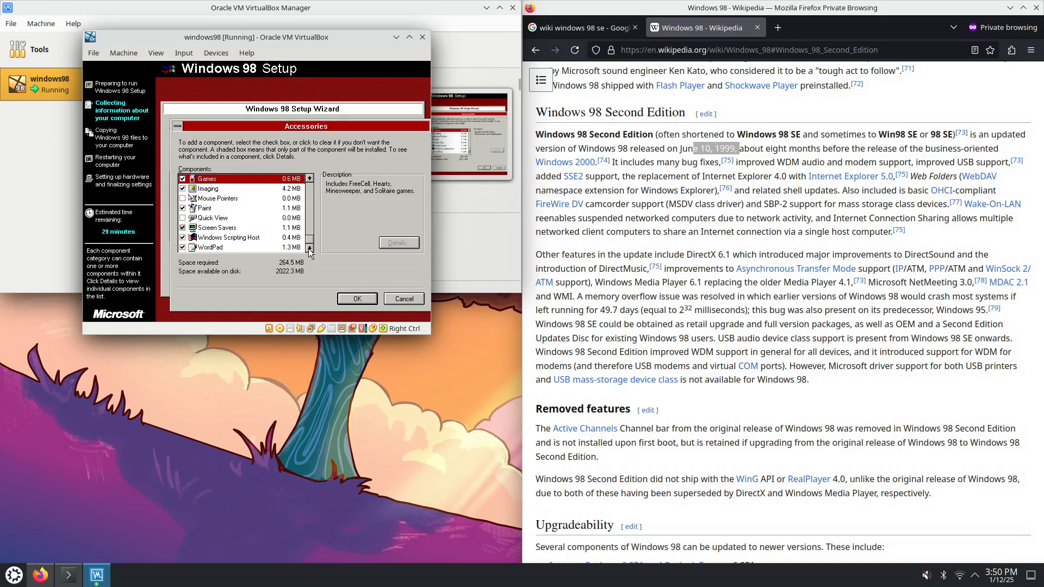
left_click(354, 301)
left_click(226, 199)
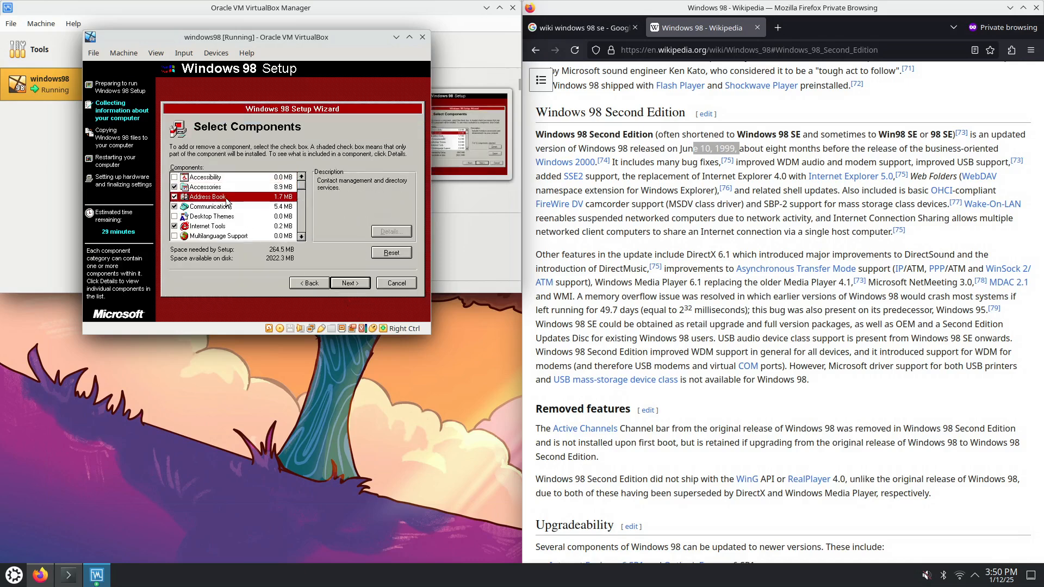
Uncheck Address Book, accepting that Outlook Express is removed along with it
left_click(174, 197)
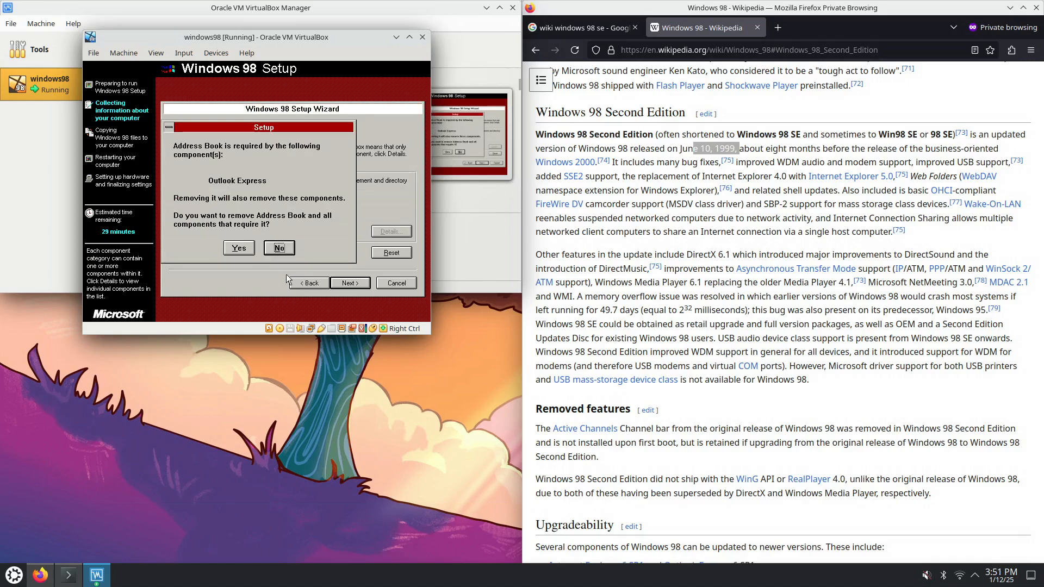
left_click(241, 250)
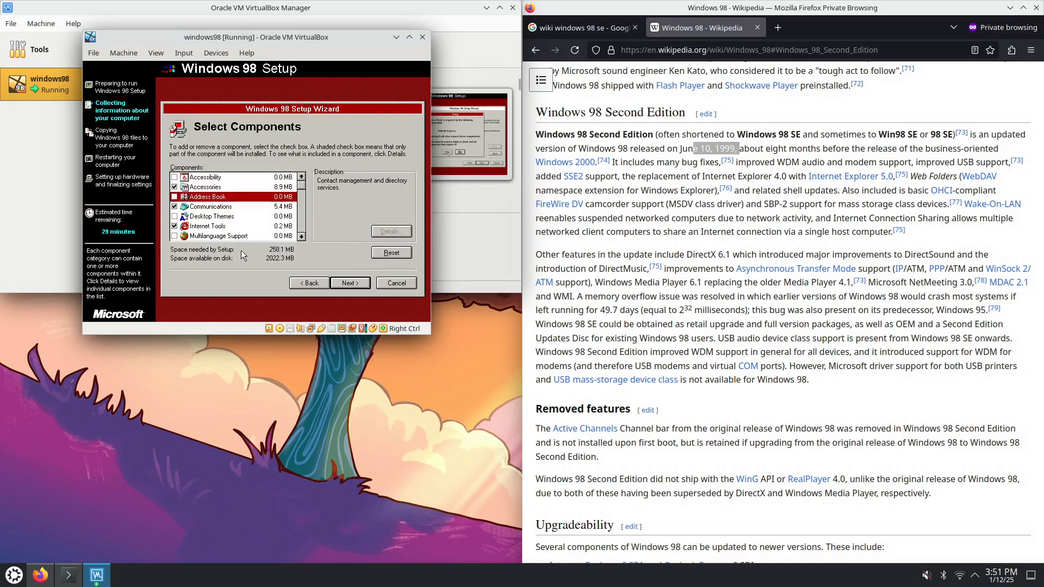
left_click(218, 208)
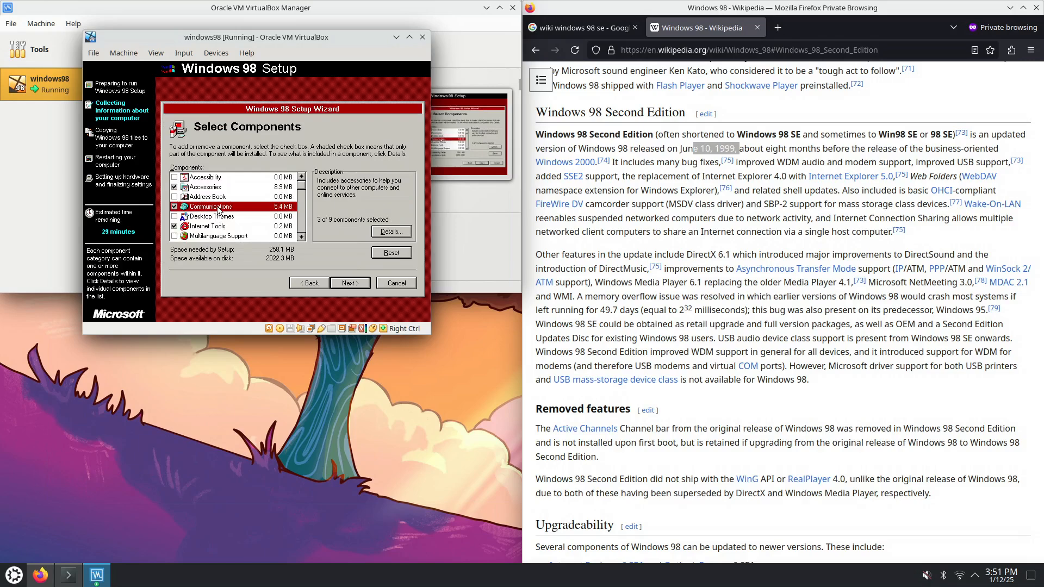
Uncheck Dial-Up Networking, NetMeeting and Phone Dialer in the Communications details
left_click(389, 231)
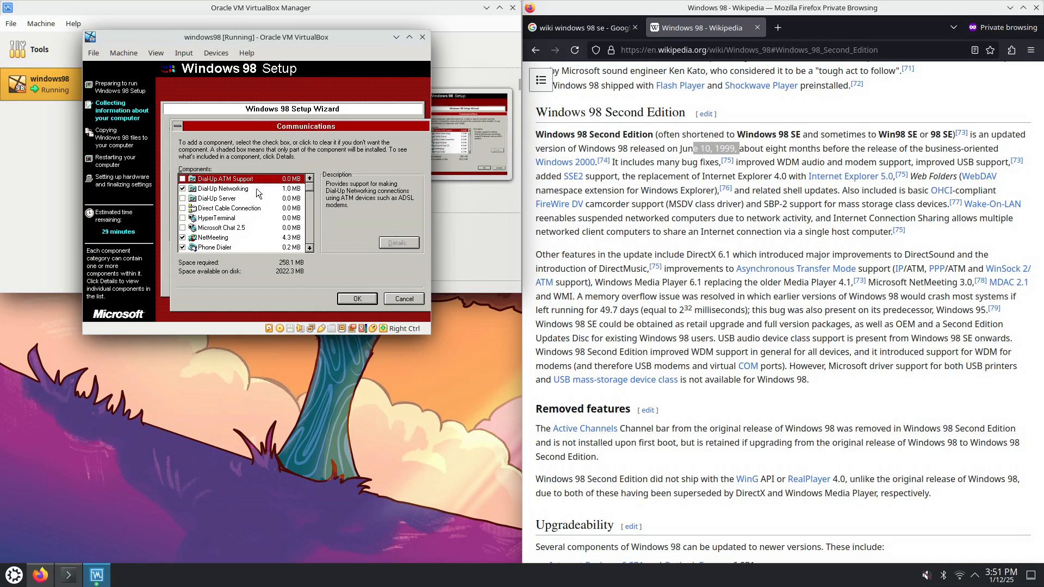
left_click(183, 189)
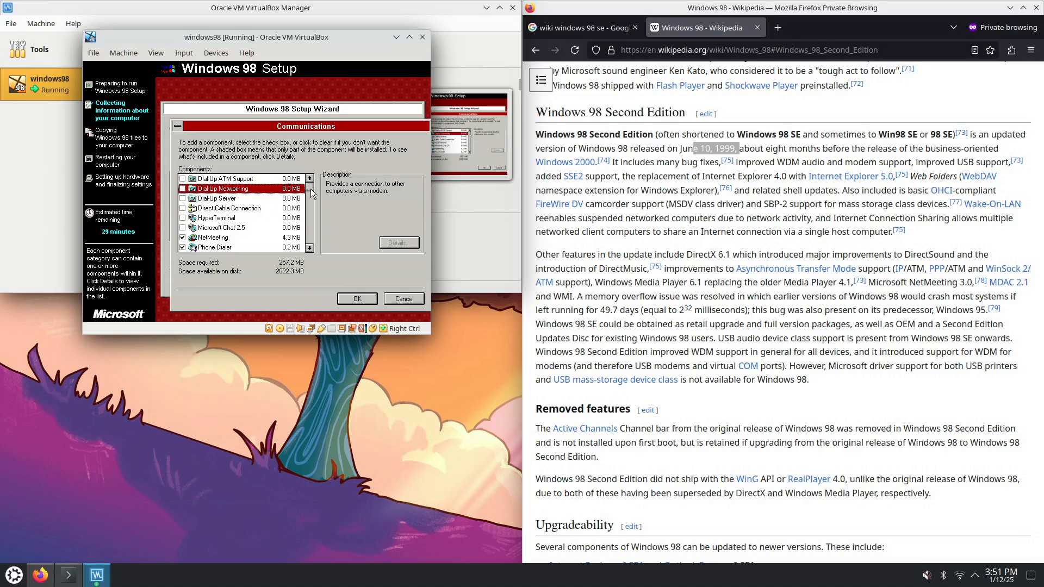
left_click(309, 249)
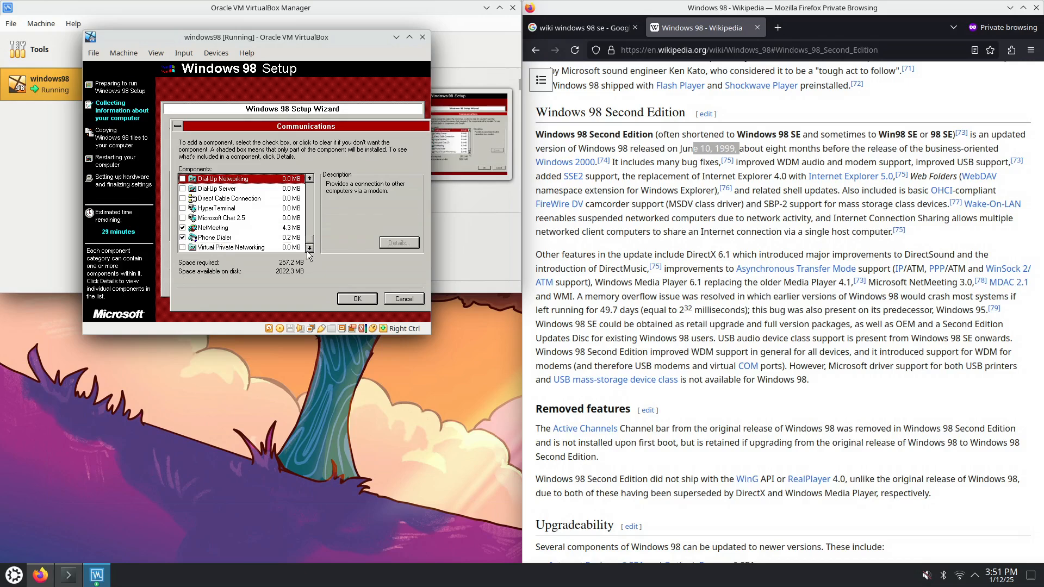
left_click(206, 228)
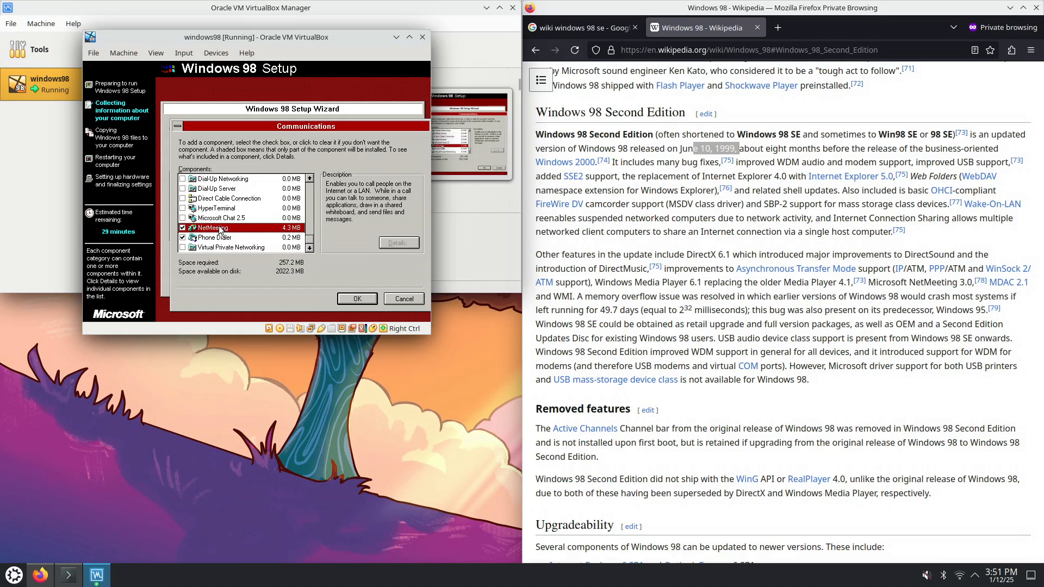
left_click(183, 227)
left_click(215, 241)
left_click(183, 238)
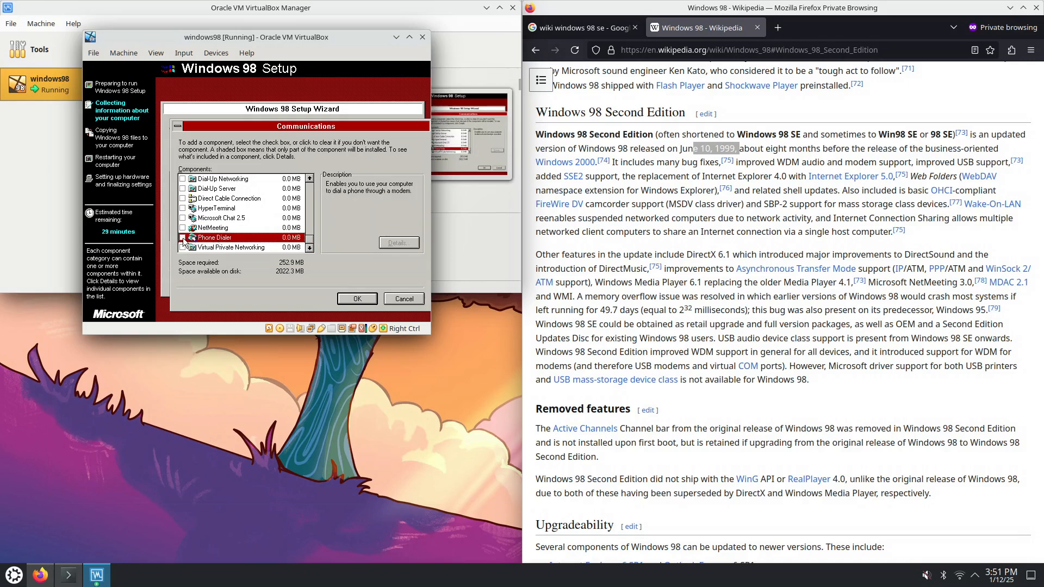
left_click(371, 298)
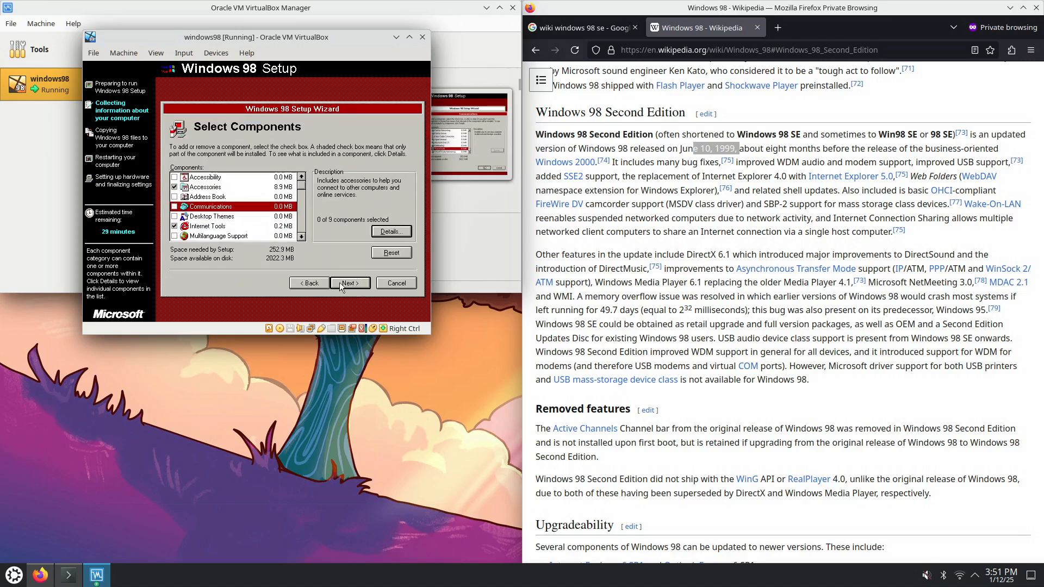
left_click(243, 218)
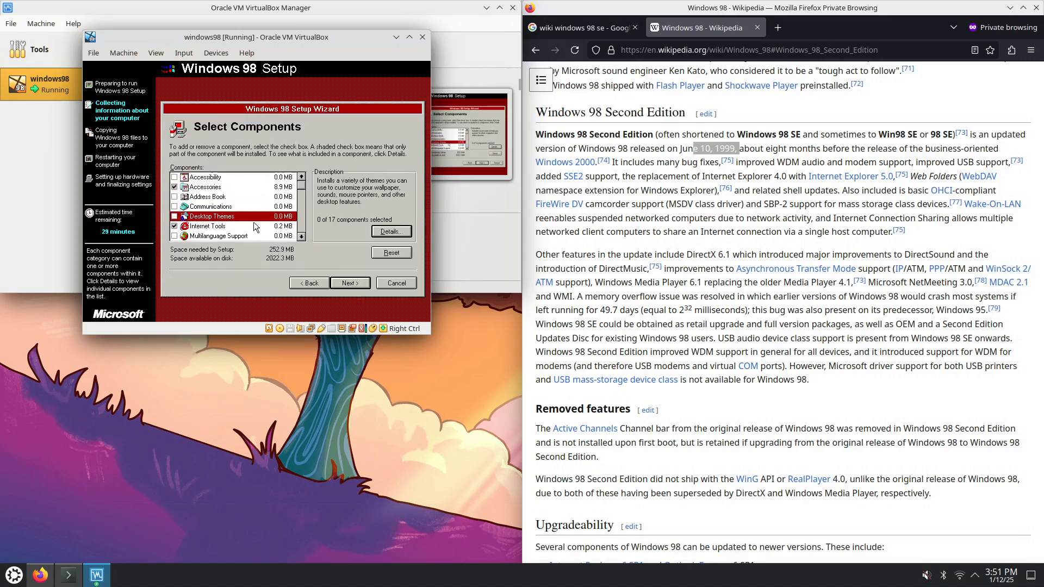
left_click(301, 237)
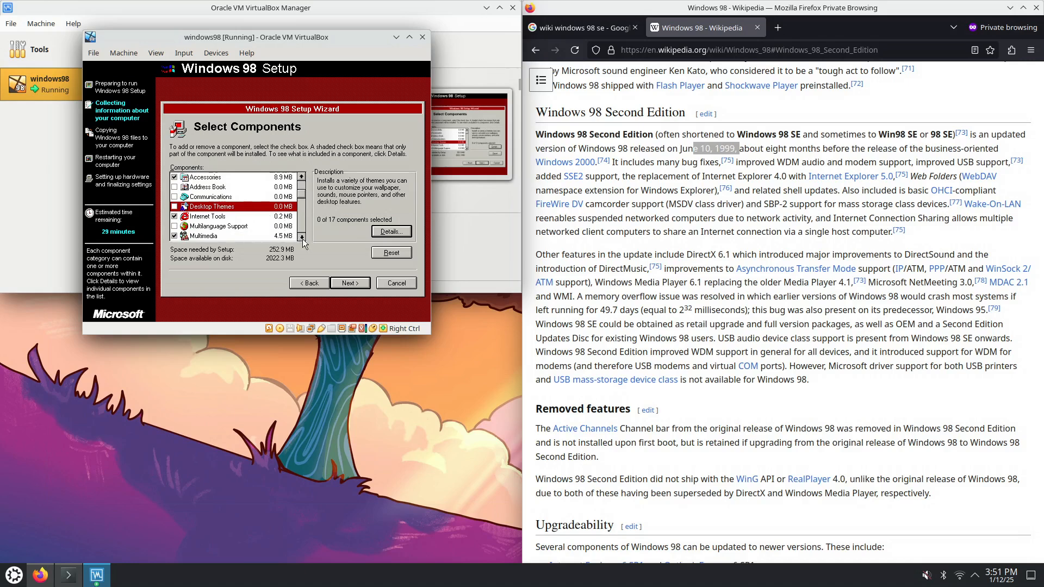
left_click(300, 237)
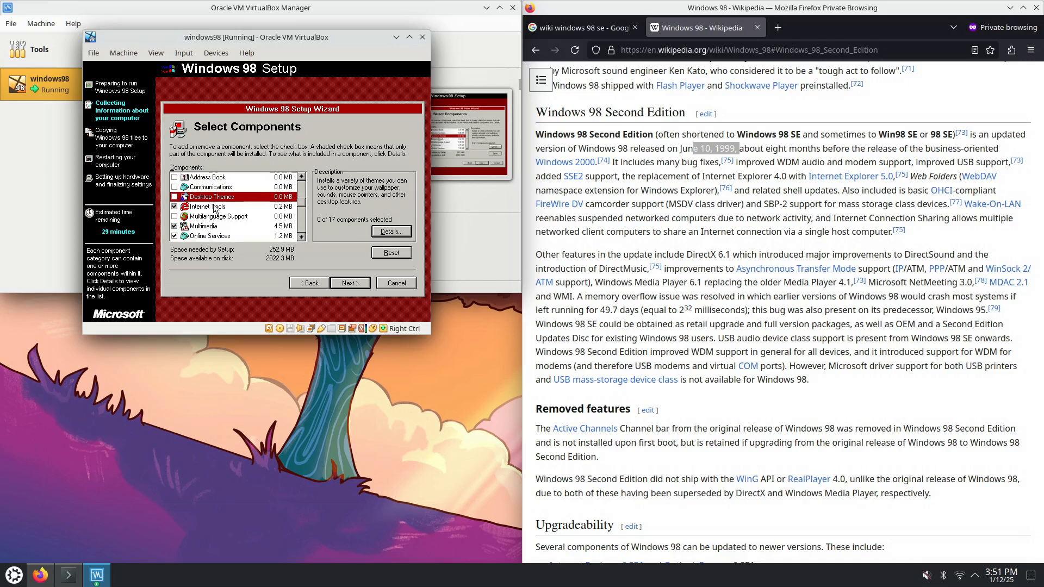
left_click(391, 231)
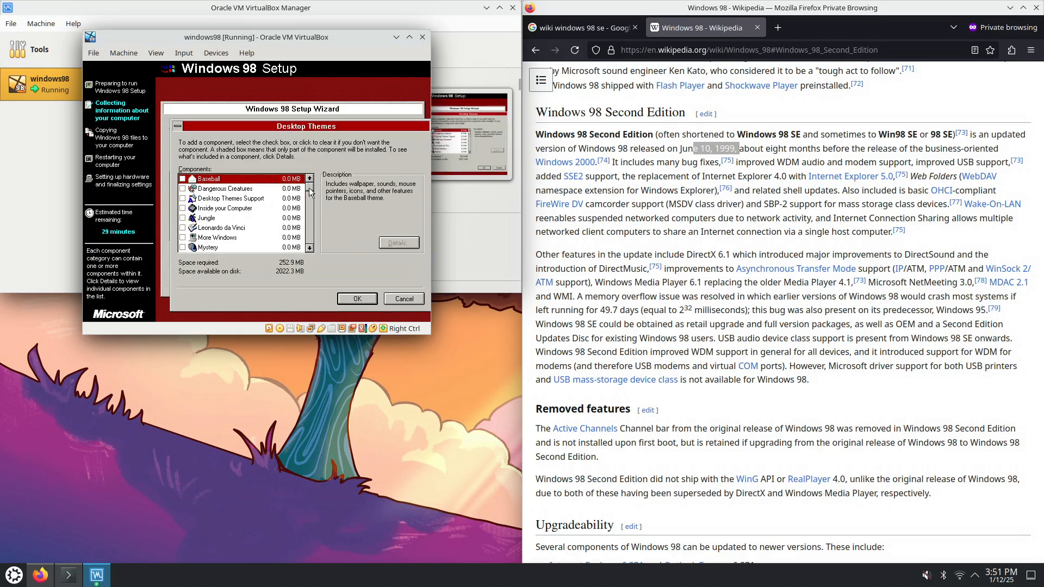
scroll(311, 195, "down", 1)
left_click_drag(311, 196, 309, 247)
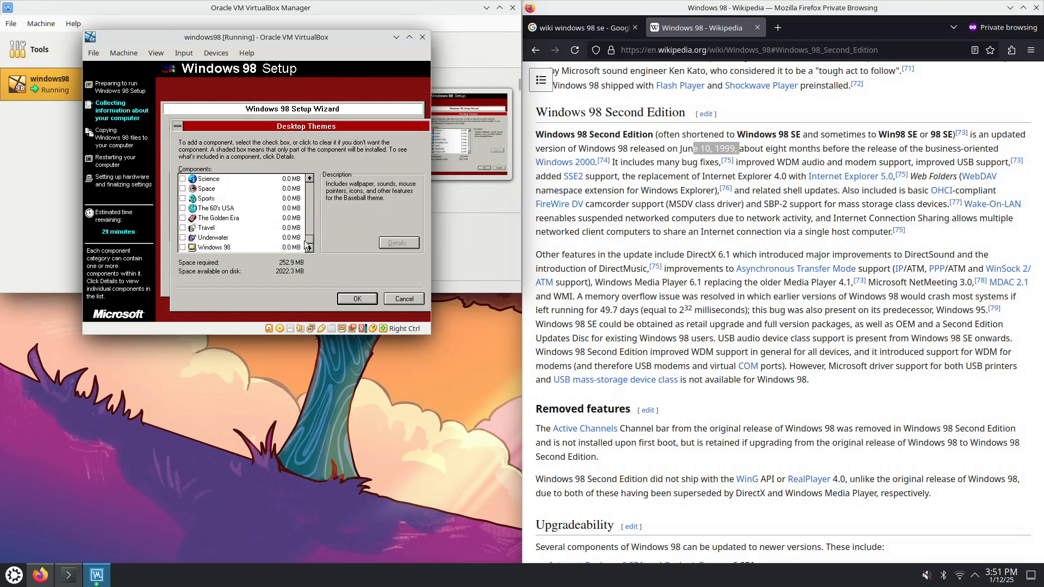
left_click(404, 298)
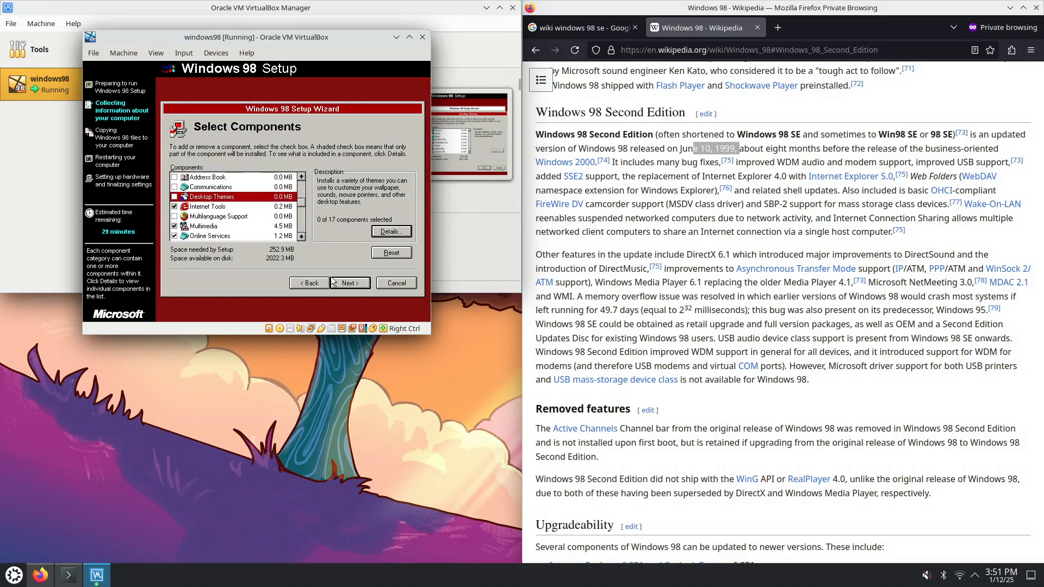
left_click(237, 207)
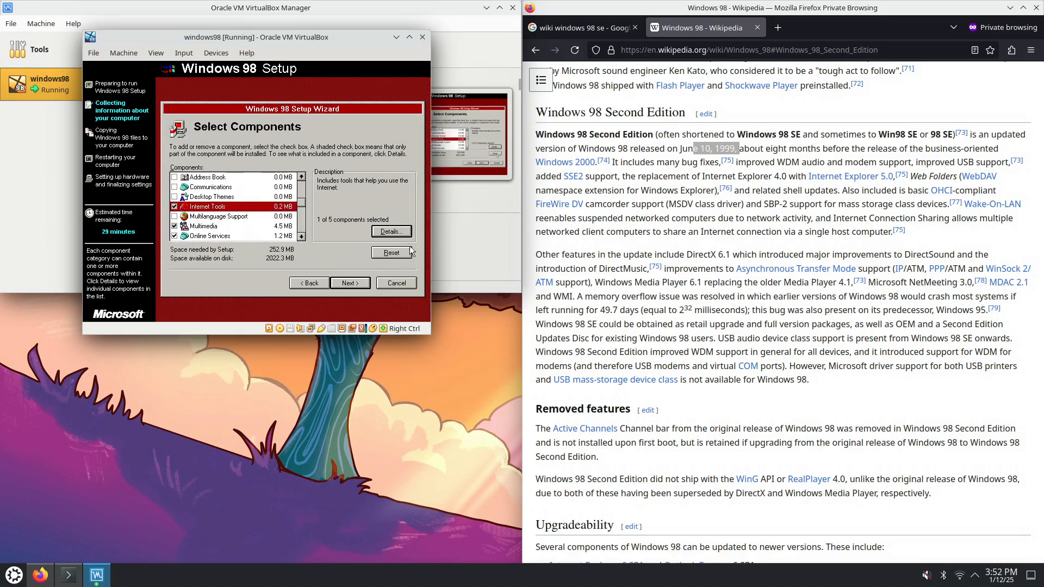
Uncheck Personal Web Server in the Internet Tools details after reviewing the component descriptions
left_click(401, 234)
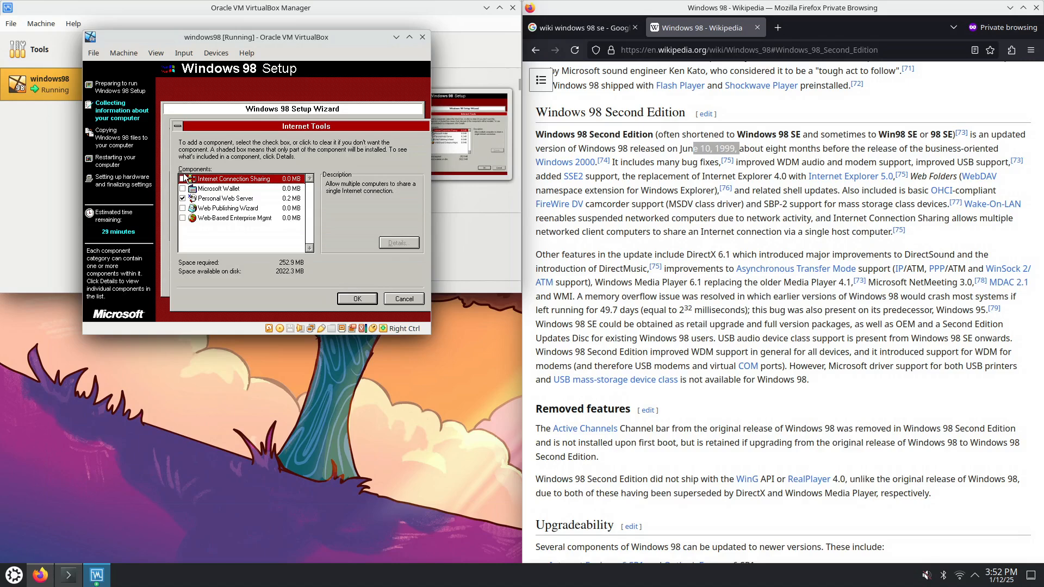
left_click(231, 201)
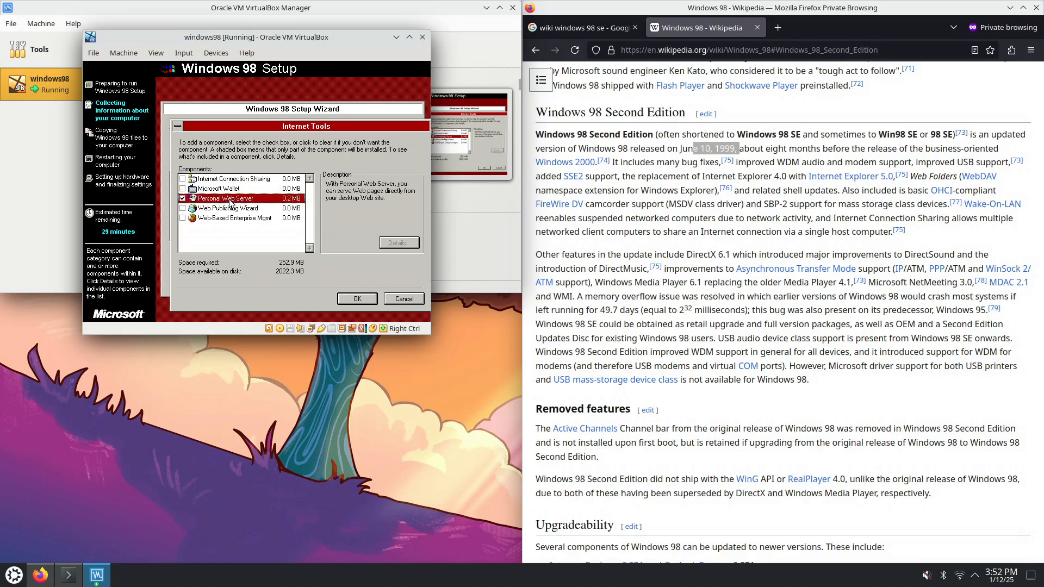
left_click(221, 190)
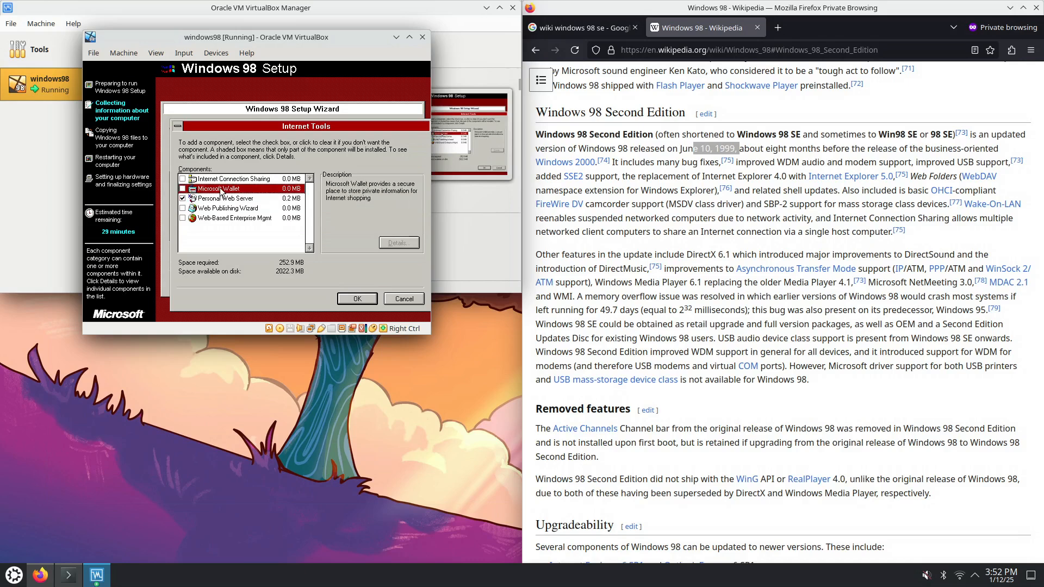
left_click(228, 200)
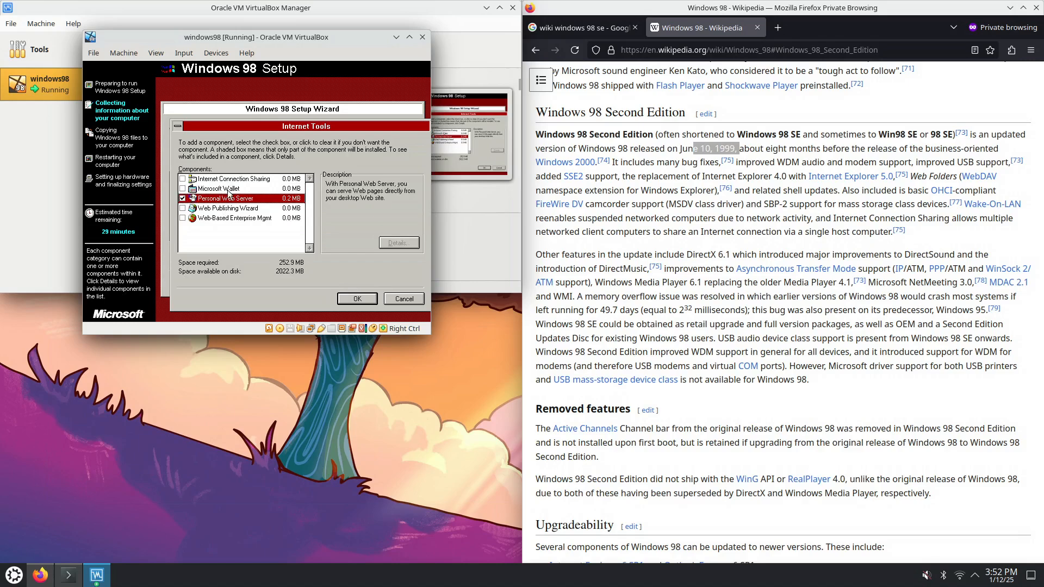
left_click(229, 189)
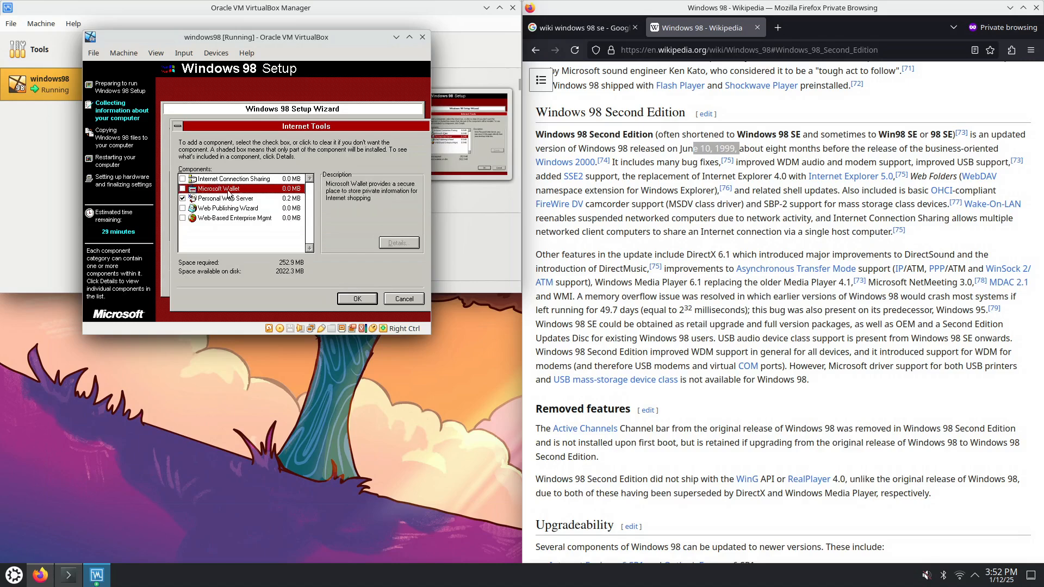
left_click(184, 199)
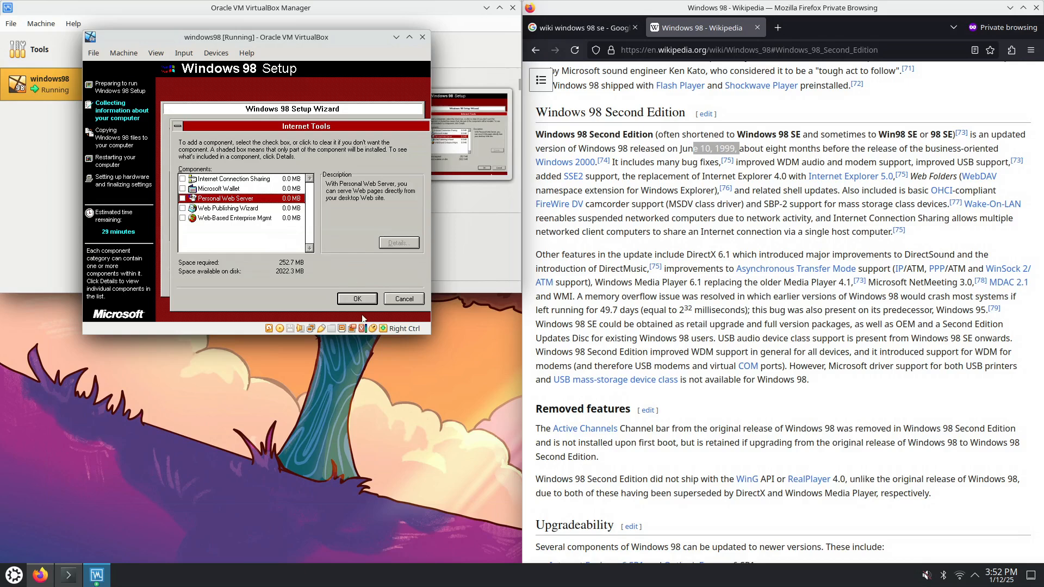
left_click(237, 179)
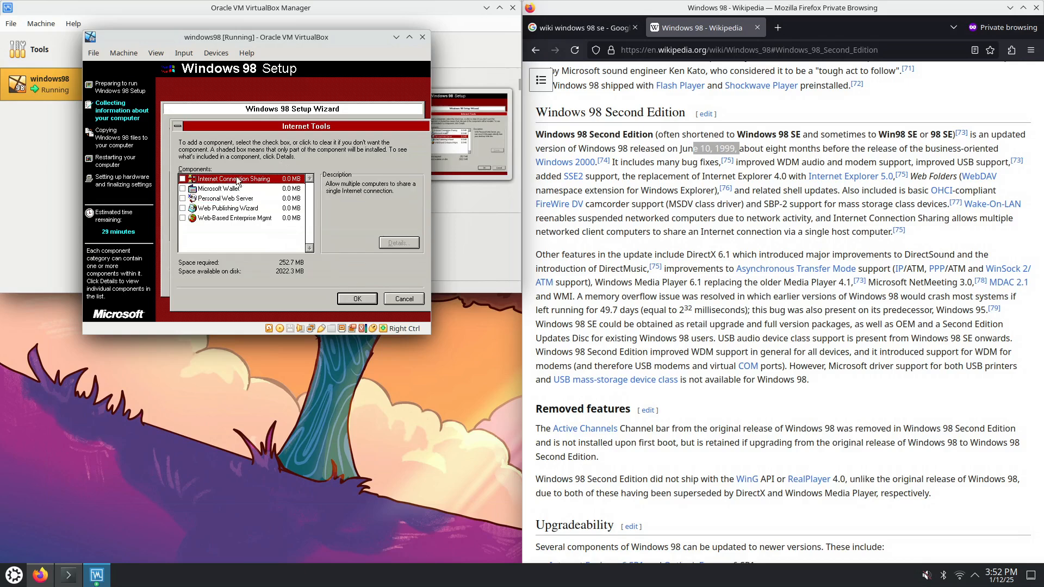
left_click(360, 301)
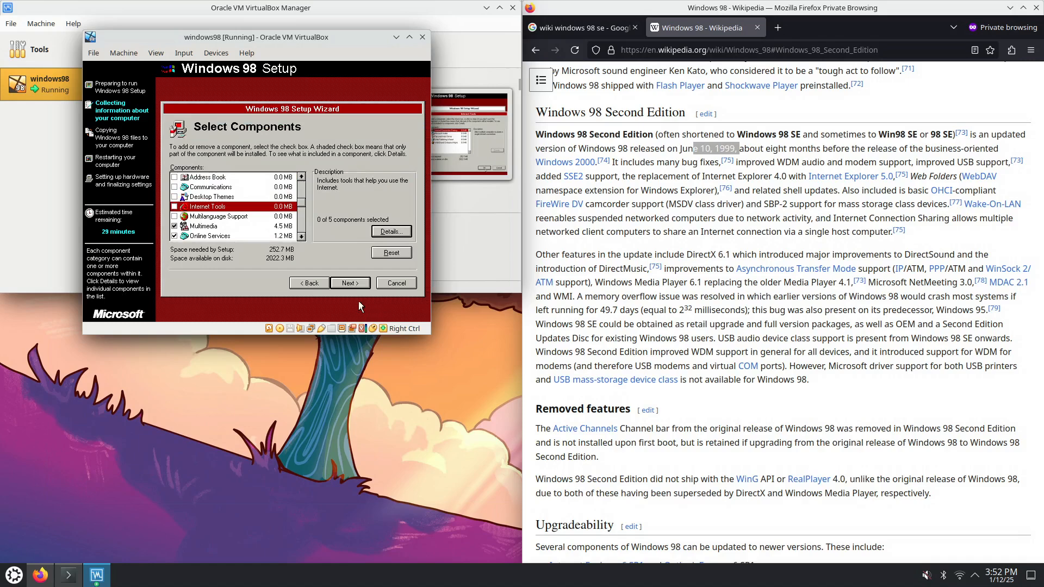
double_click(220, 224)
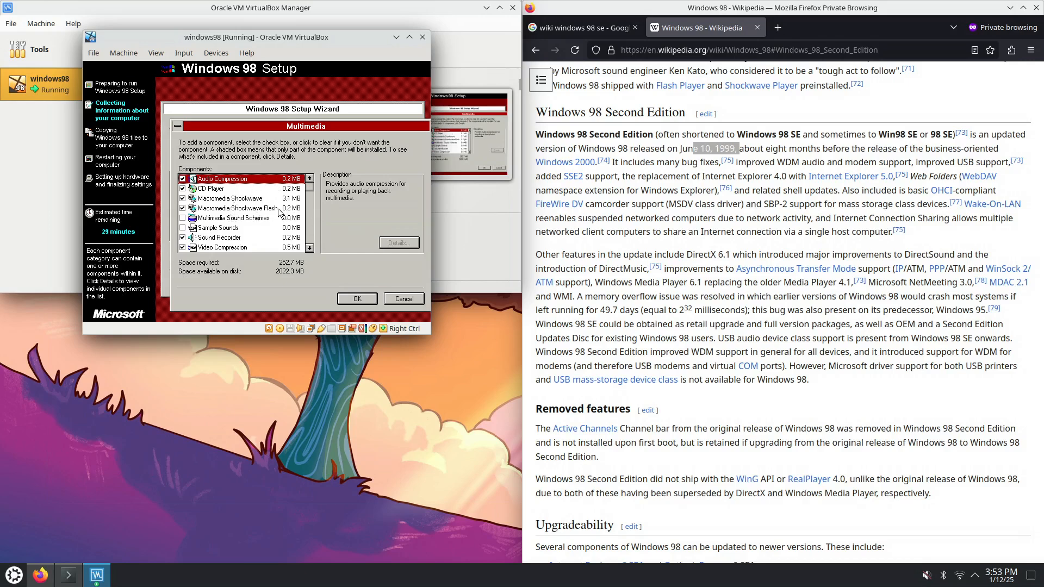
left_click(310, 247)
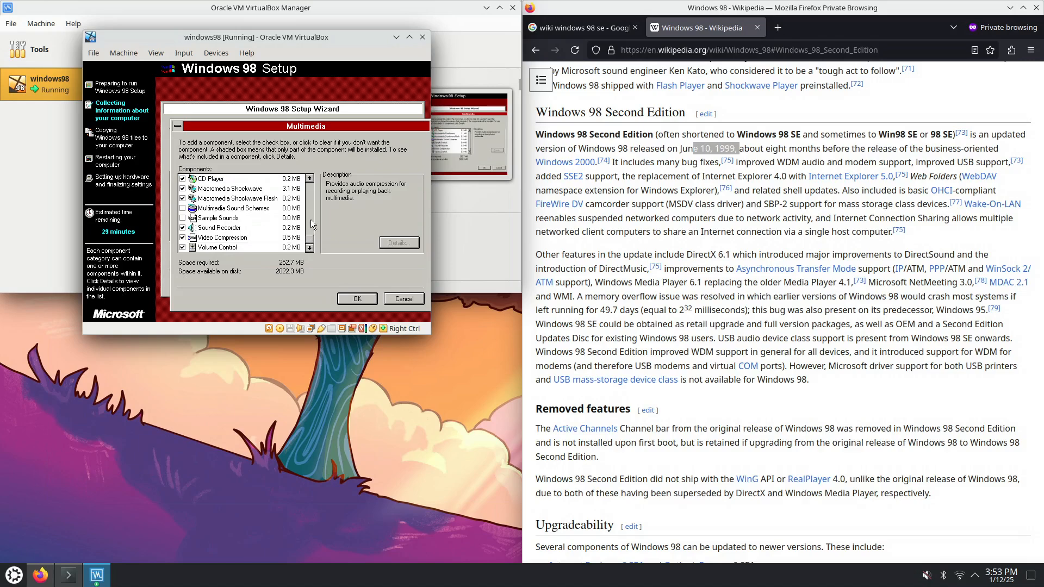
left_click(358, 300)
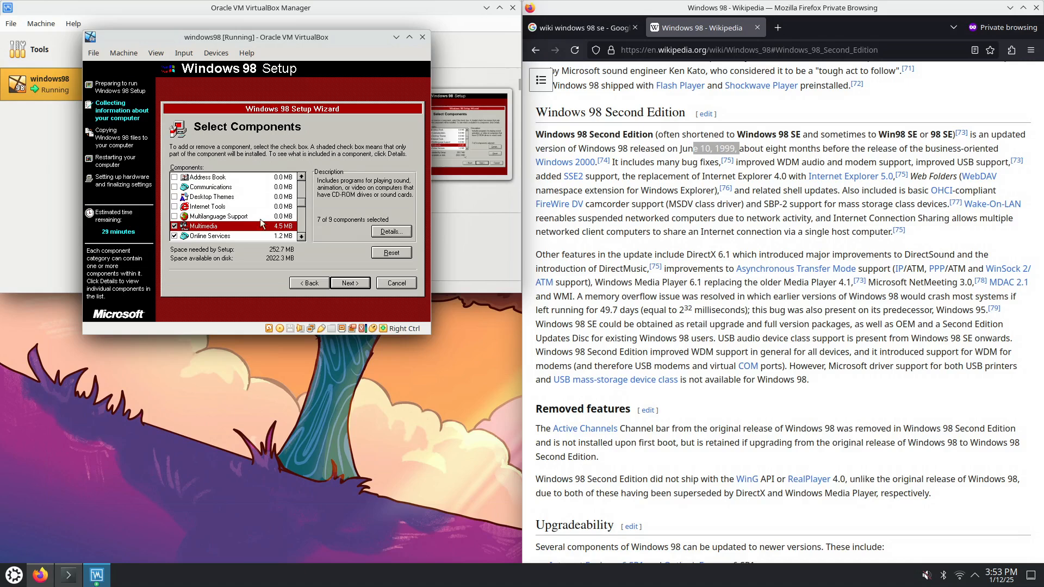
Uncheck Online Services so all four of its components are excluded
left_click(301, 237)
left_click(302, 238)
left_click(201, 217)
double_click(201, 217)
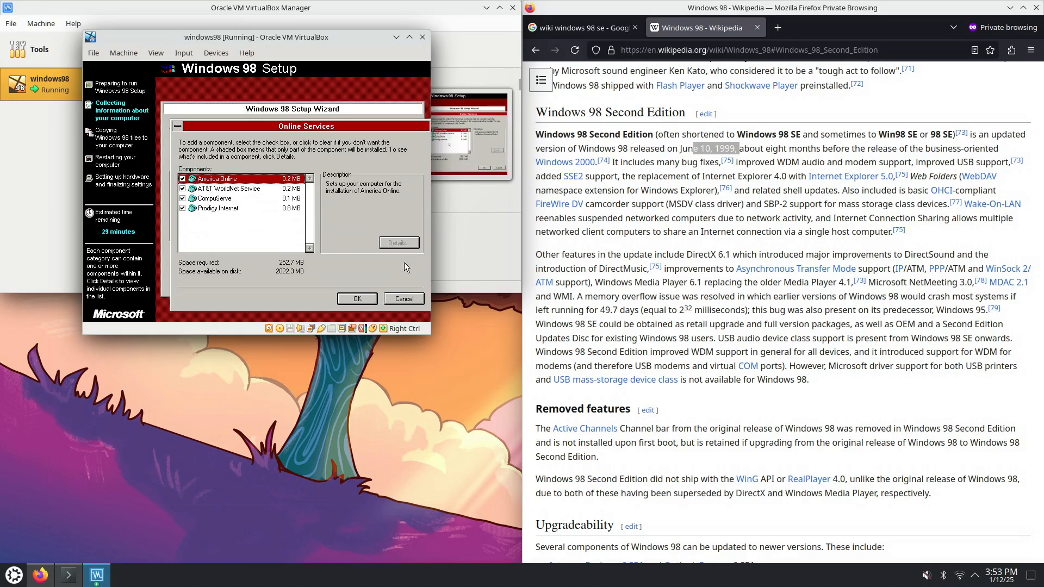
left_click(403, 299)
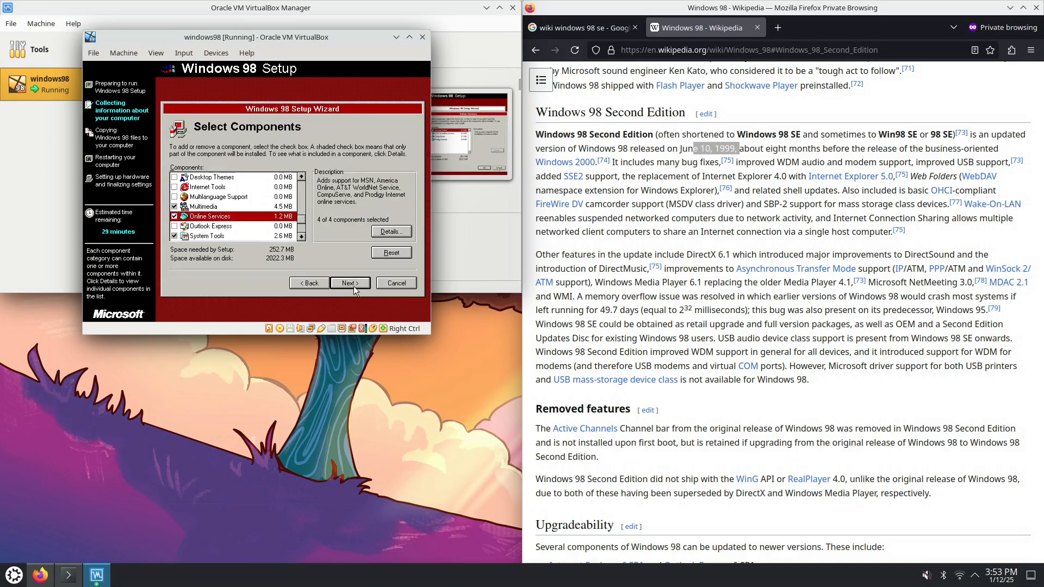
left_click(175, 217)
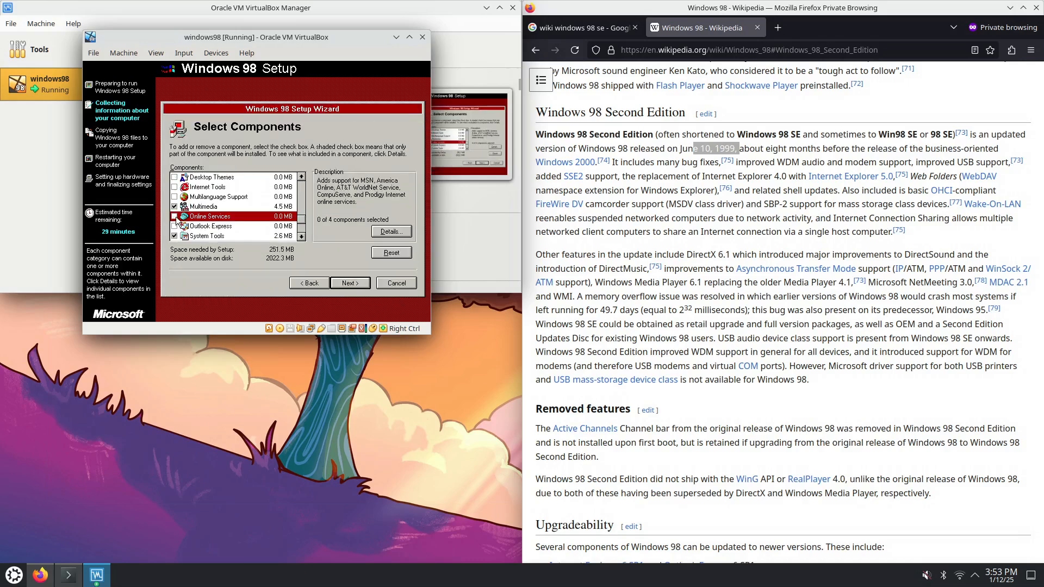
left_click(228, 227)
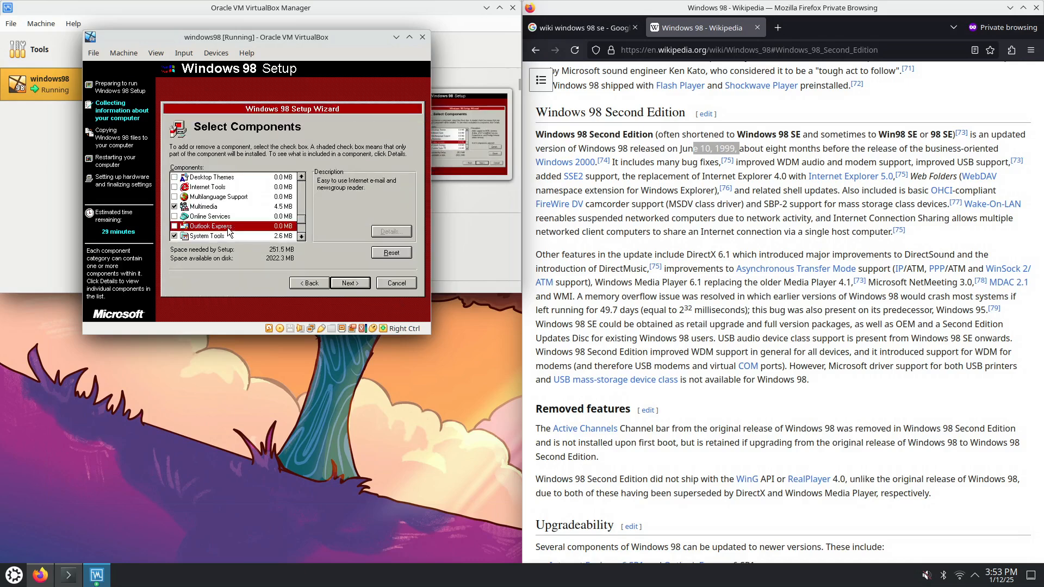
left_click(302, 237)
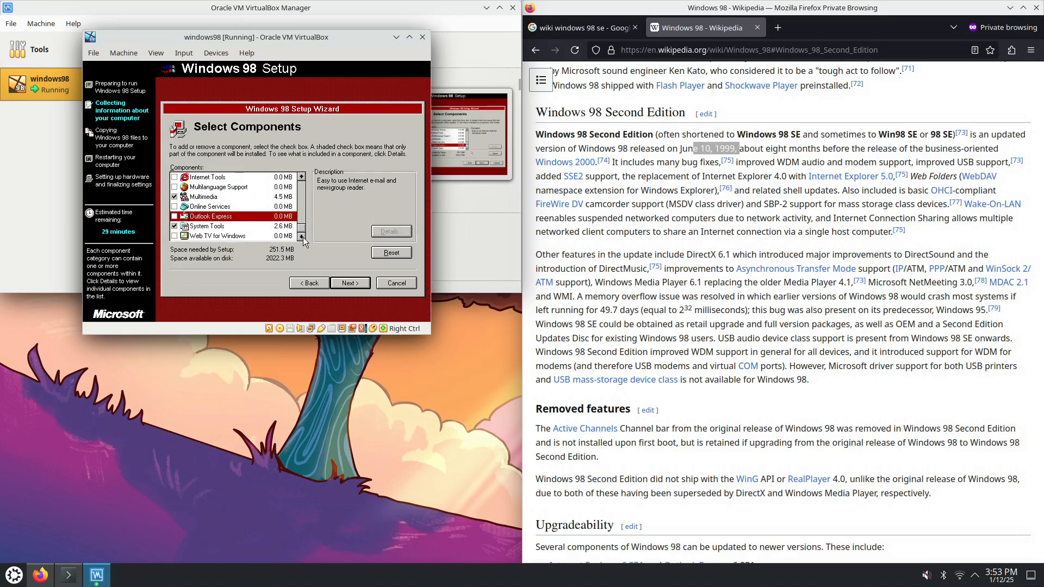
left_click(210, 226)
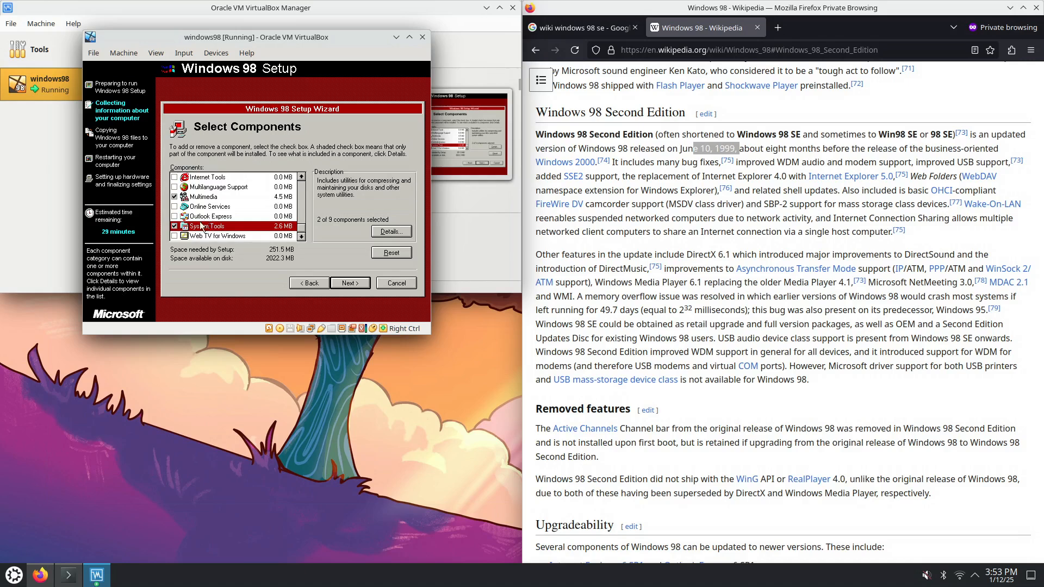
Include Character Map in the System Tools subcomponents after reviewing their descriptions
double_click(197, 225)
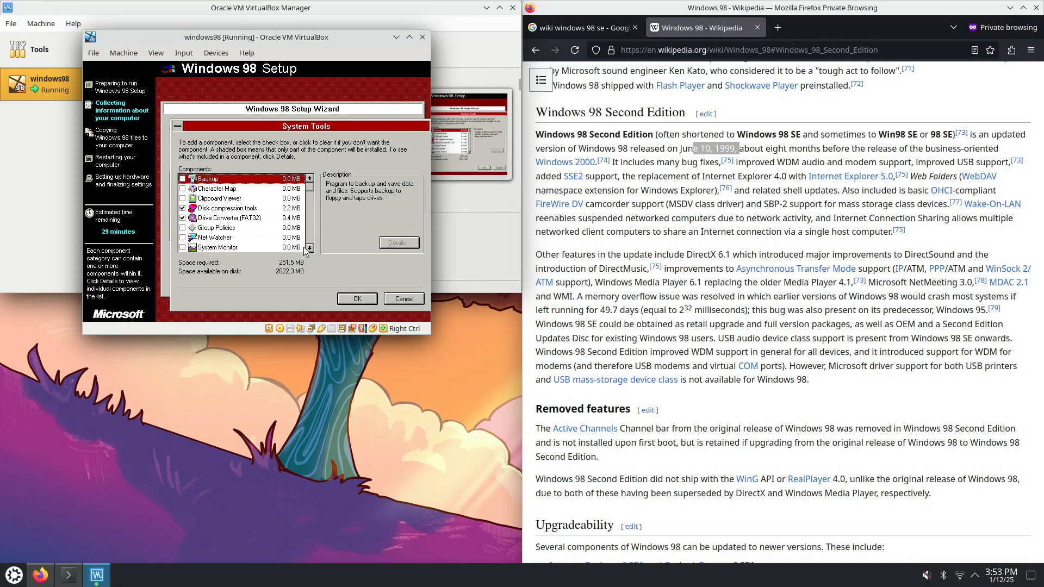
left_click(240, 228)
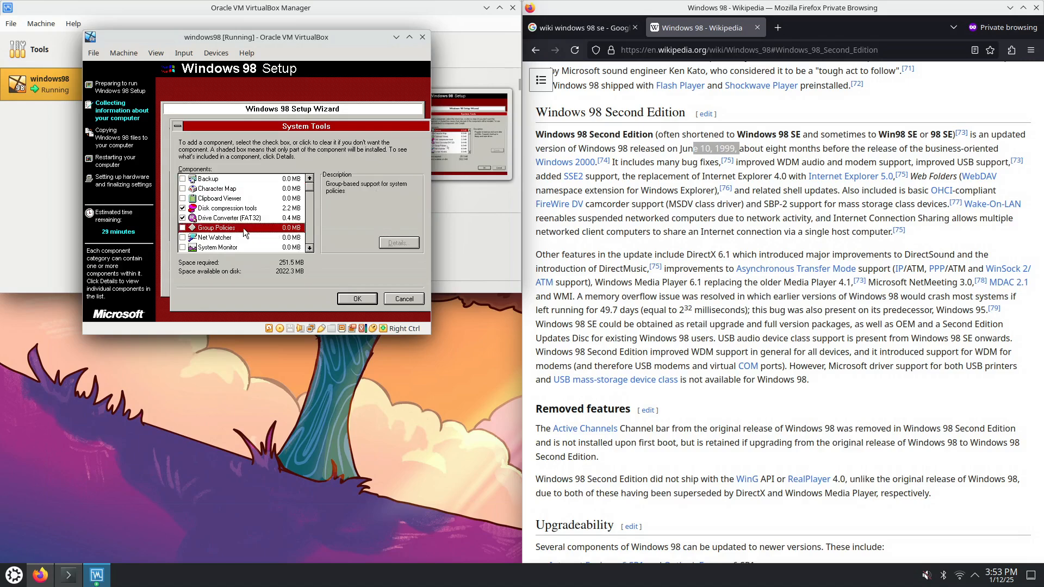
left_click(310, 248)
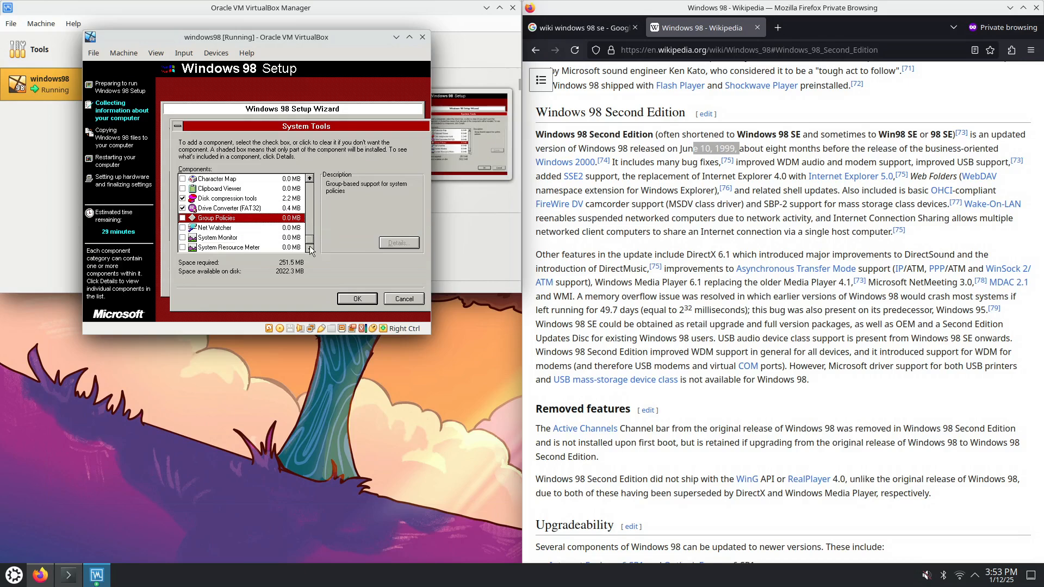
left_click(221, 248)
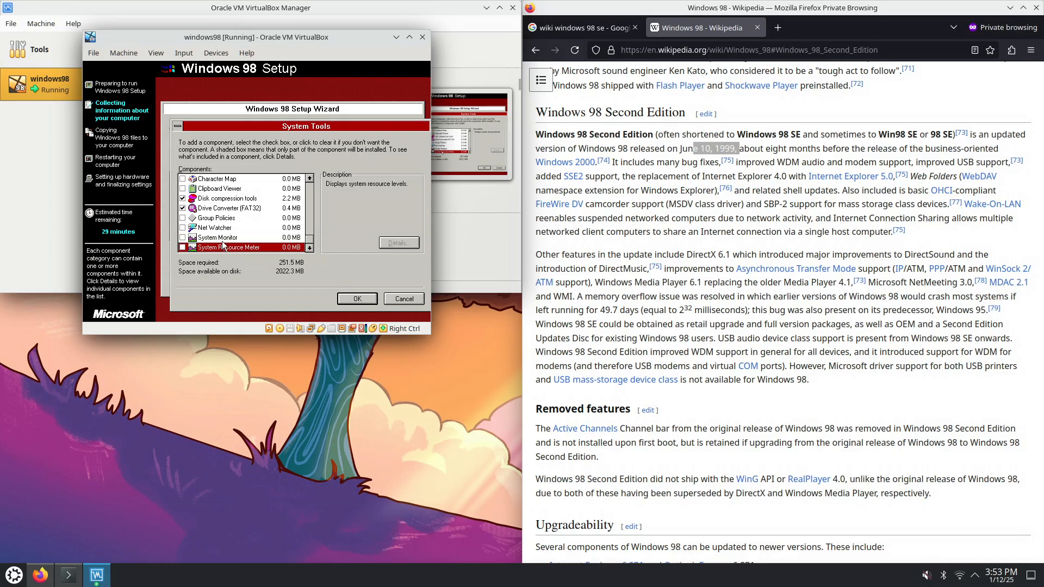
left_click(223, 240)
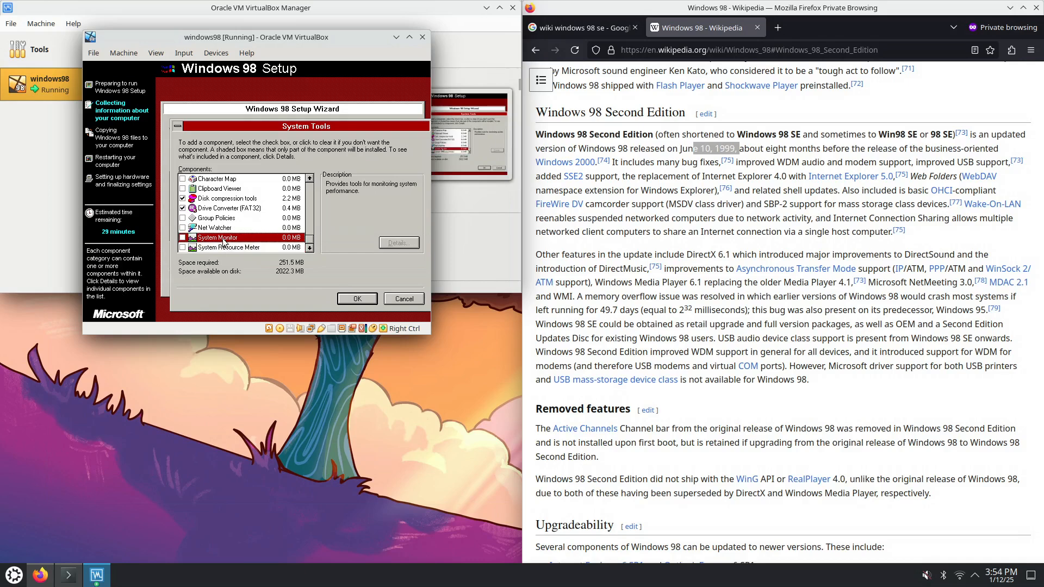
left_click(224, 229)
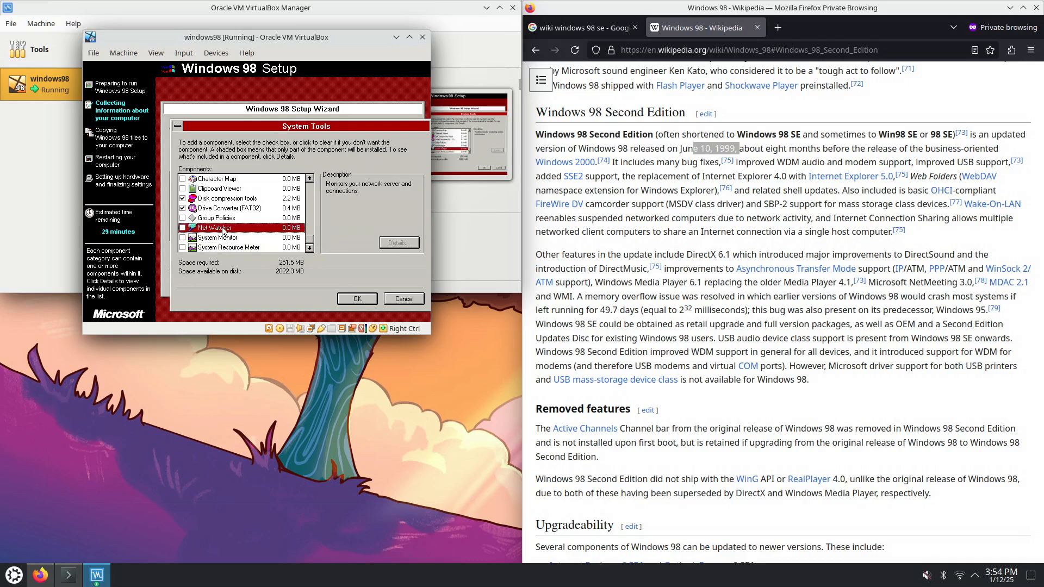
left_click(223, 219)
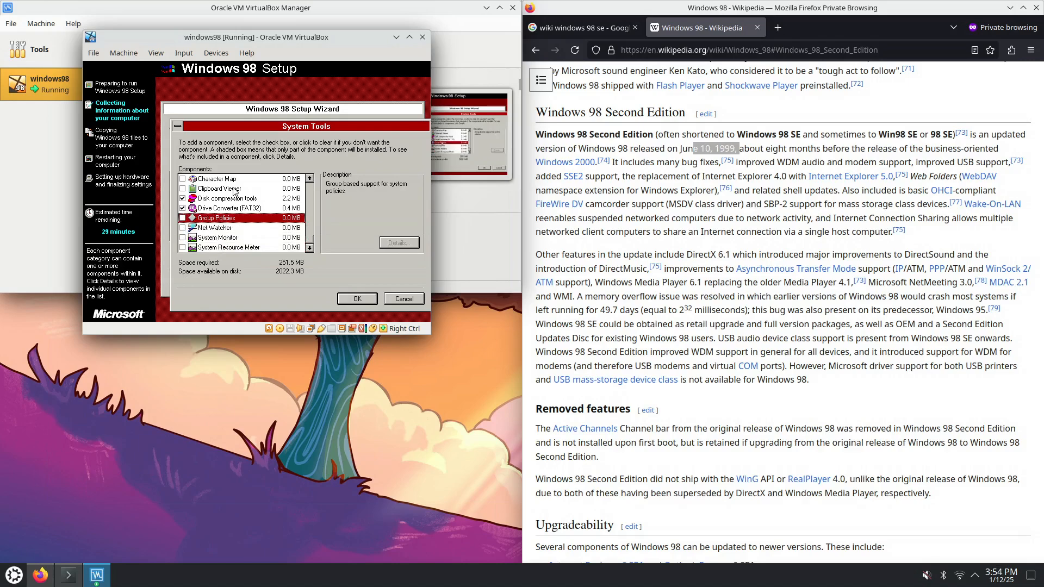
left_click(309, 179)
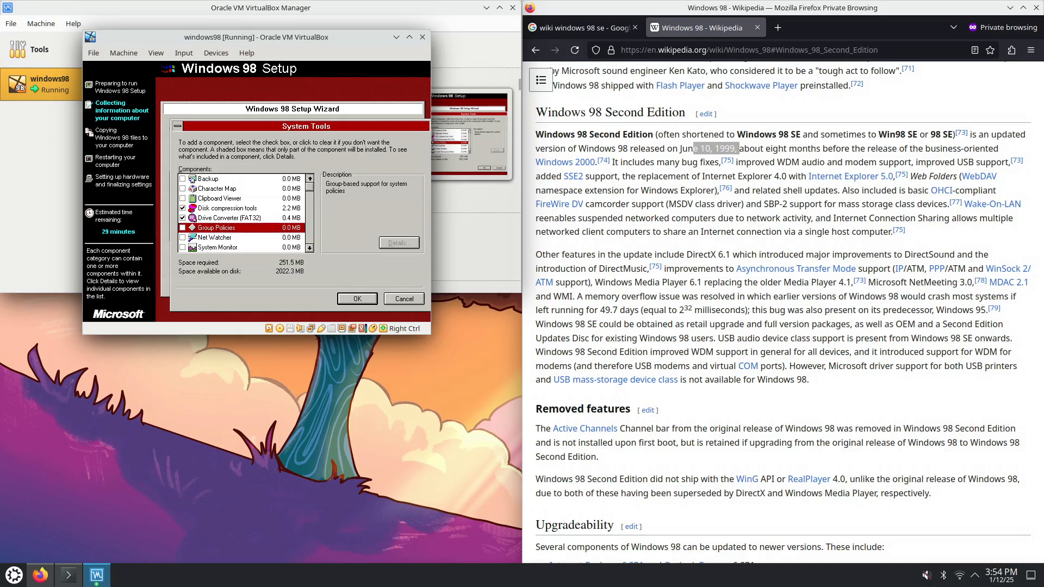
left_click(219, 199)
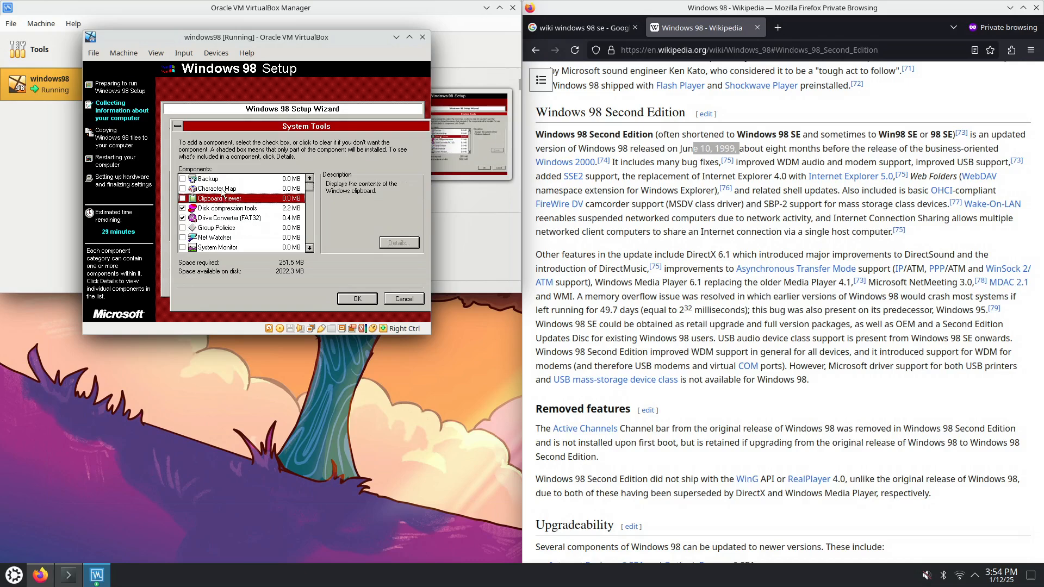
left_click(218, 189)
left_click(182, 189)
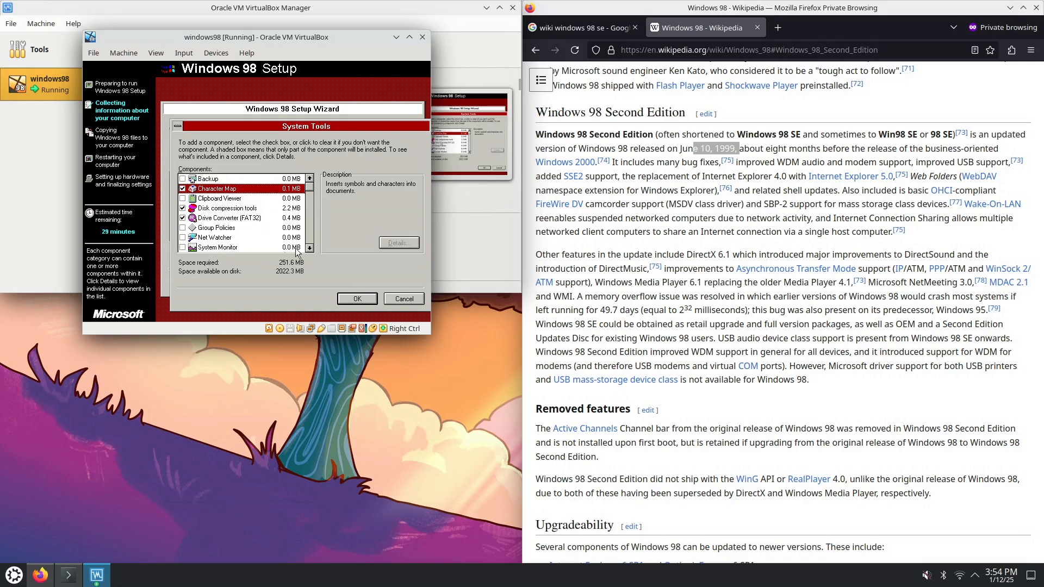
left_click(357, 298)
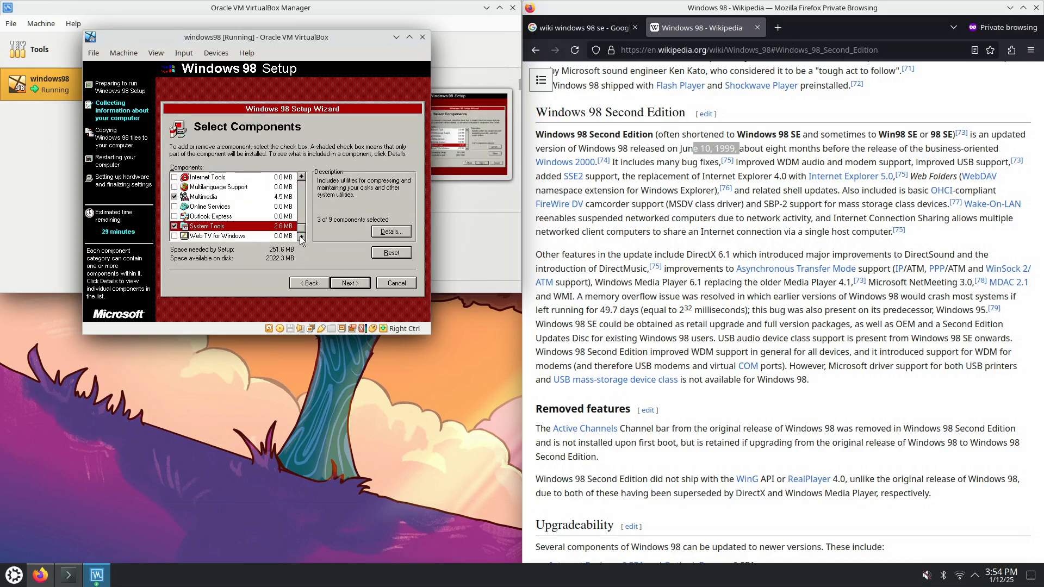
Review Web TV for Windows details without changes and finish component selection
left_click(227, 236)
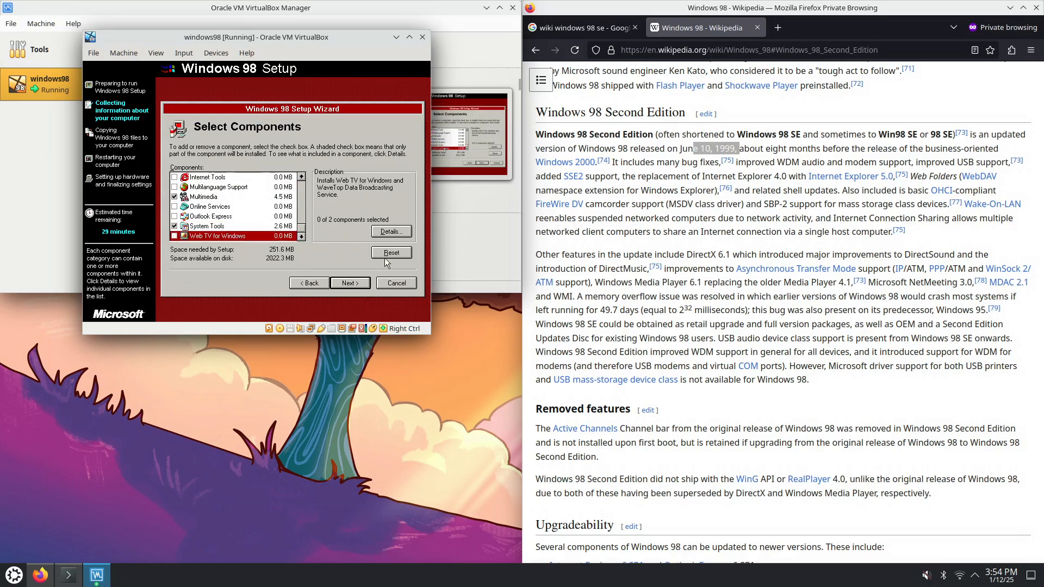
left_click(392, 232)
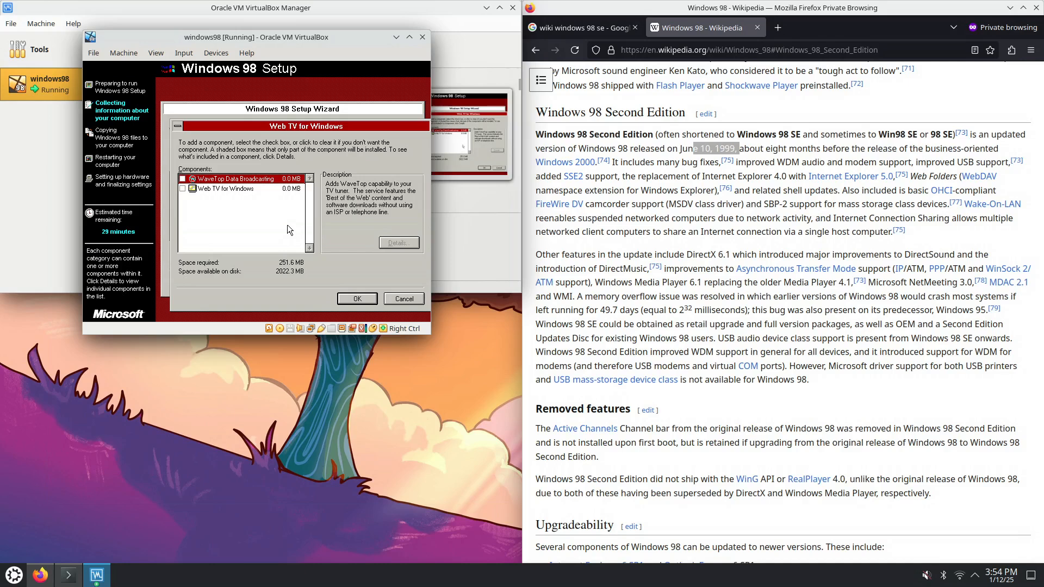
left_click(253, 189)
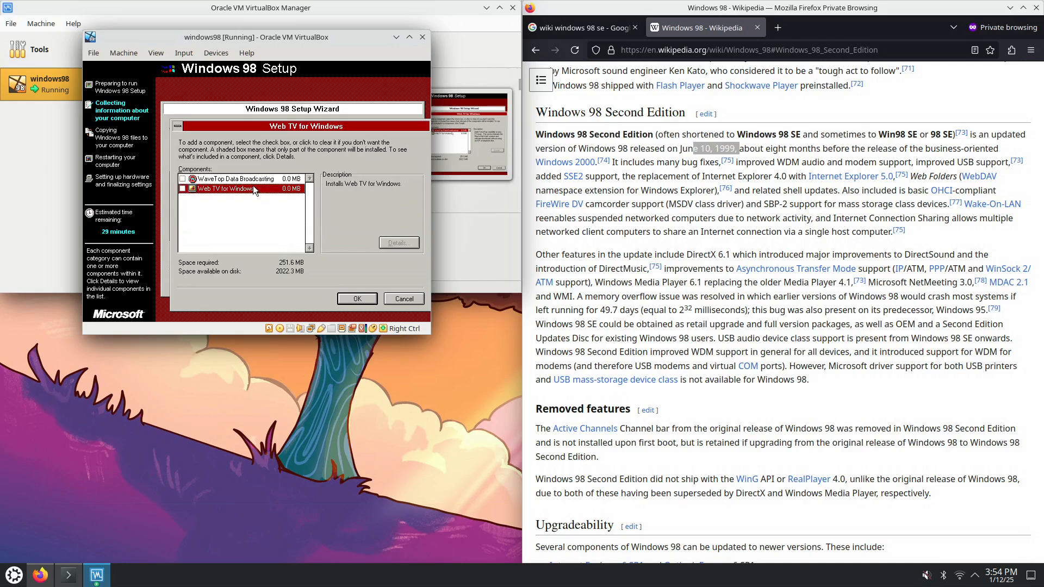
left_click(349, 297)
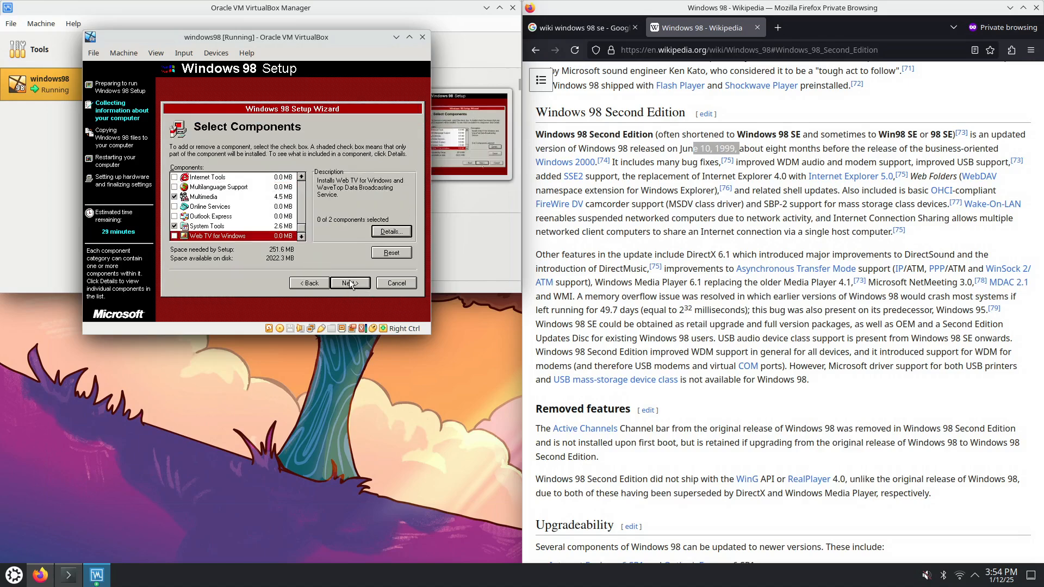
left_click(350, 281)
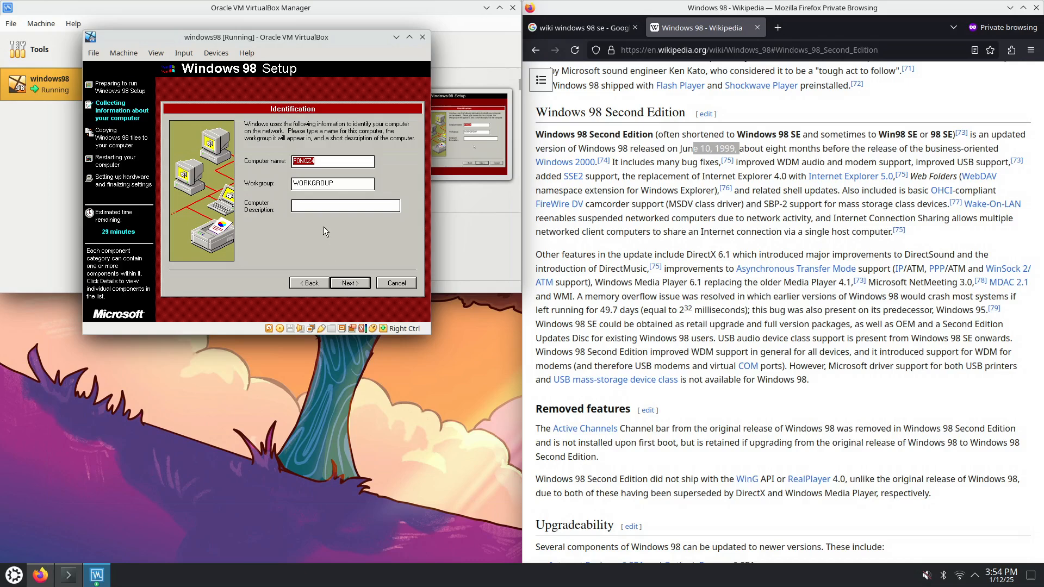
Name the computer windows98, keeping the default keyboard and United States location
type("windows98")
left_click(345, 283)
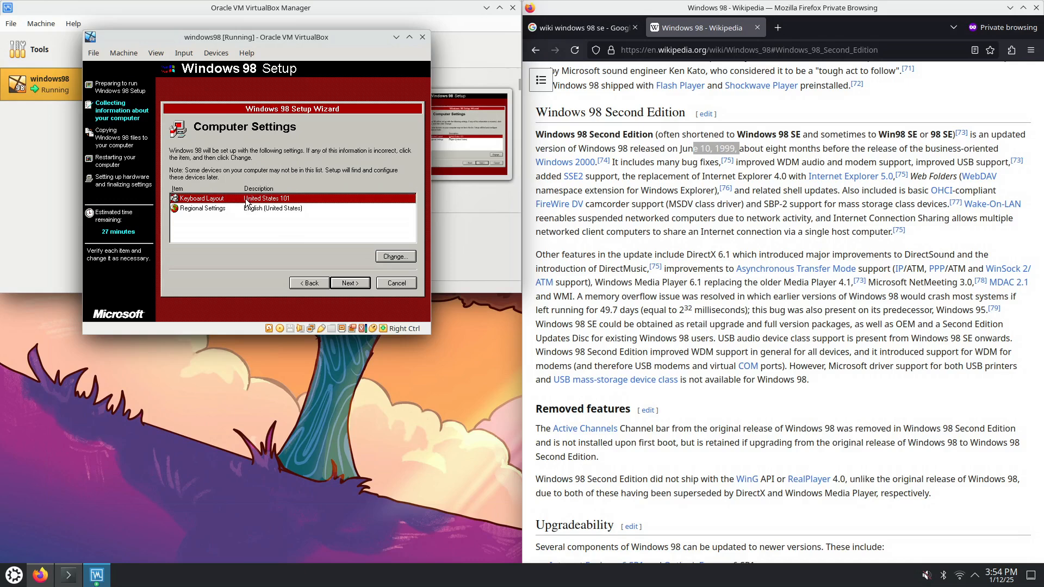
left_click(355, 282)
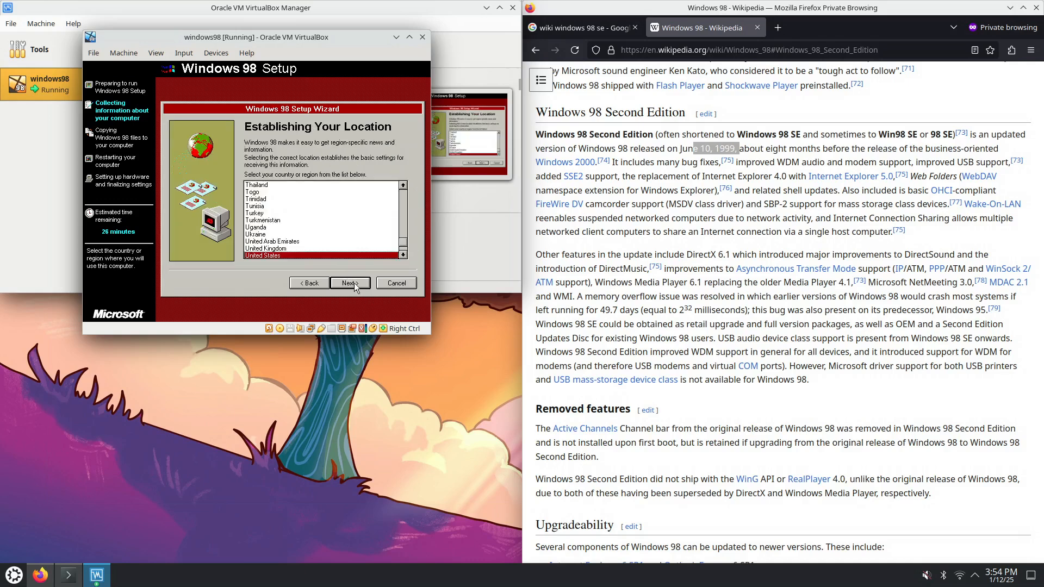
left_click(353, 282)
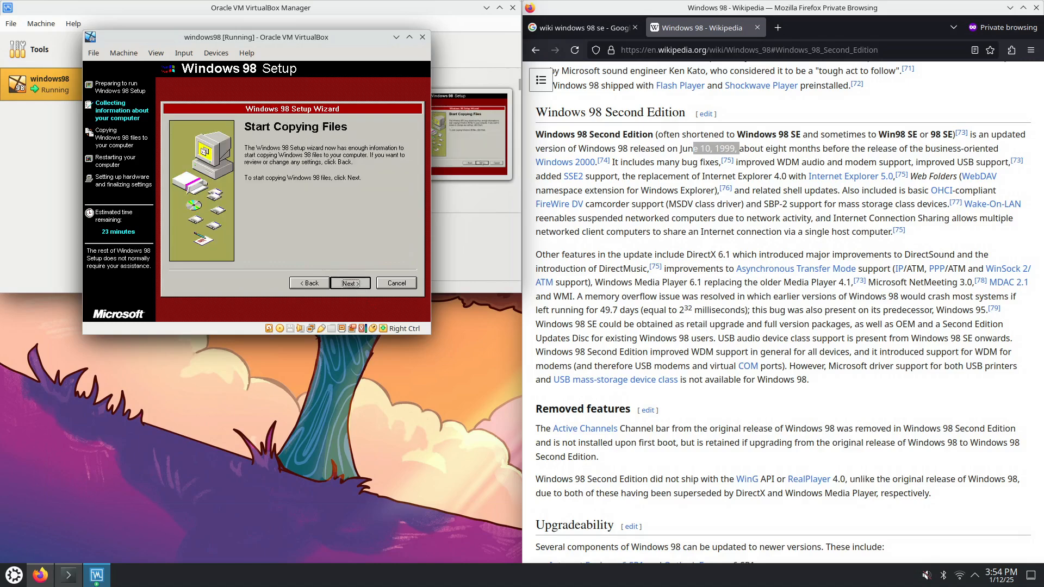
Start copying the Windows 98 files
left_click(350, 283)
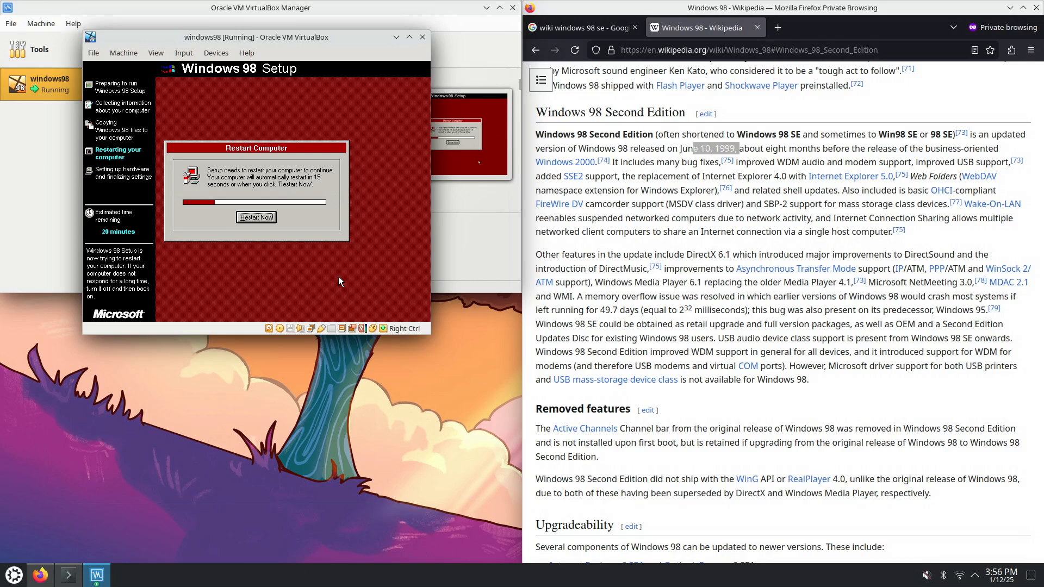
Restart the VM now and boot it from the hard disk
left_click(256, 217)
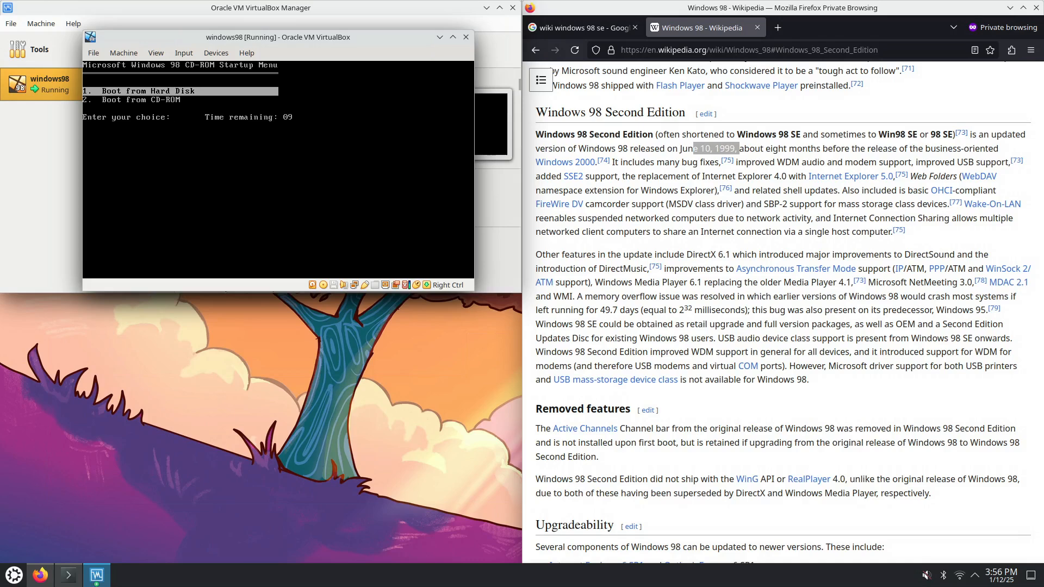
key("Return")
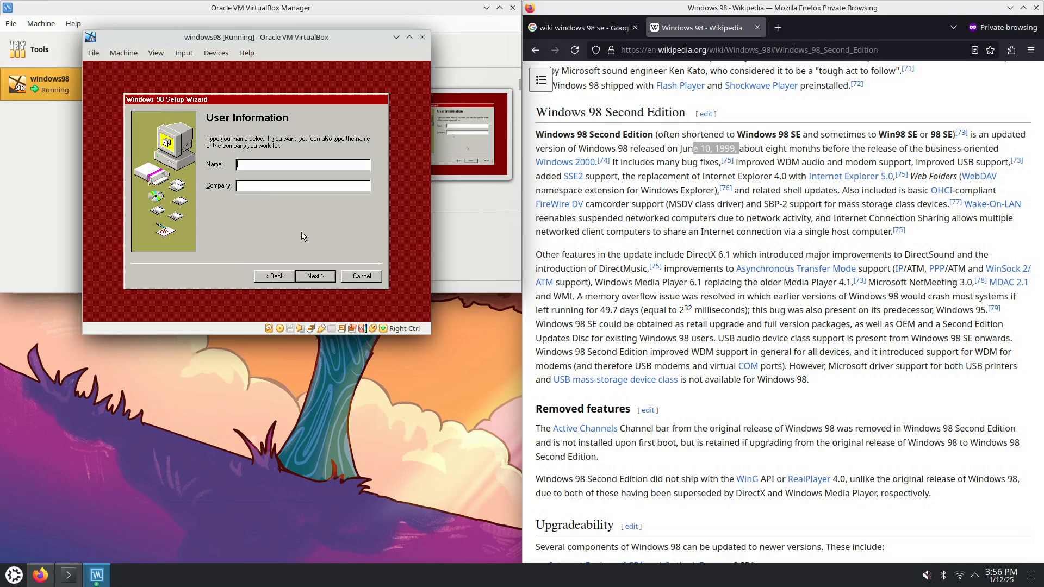
Enter 'user' as the user name and accept the Windows 98 license agreement
left_click(318, 278)
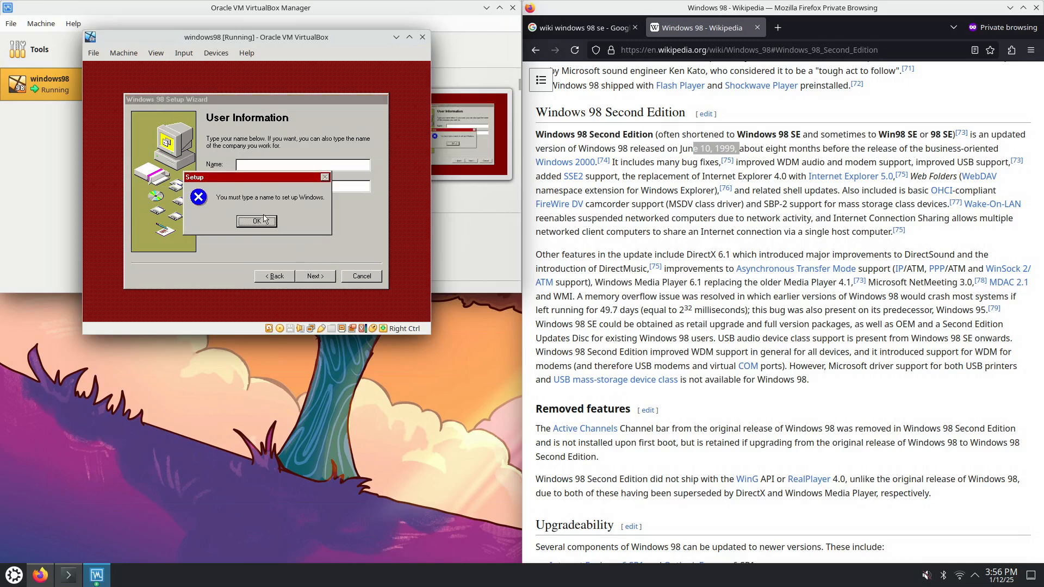
left_click(257, 221)
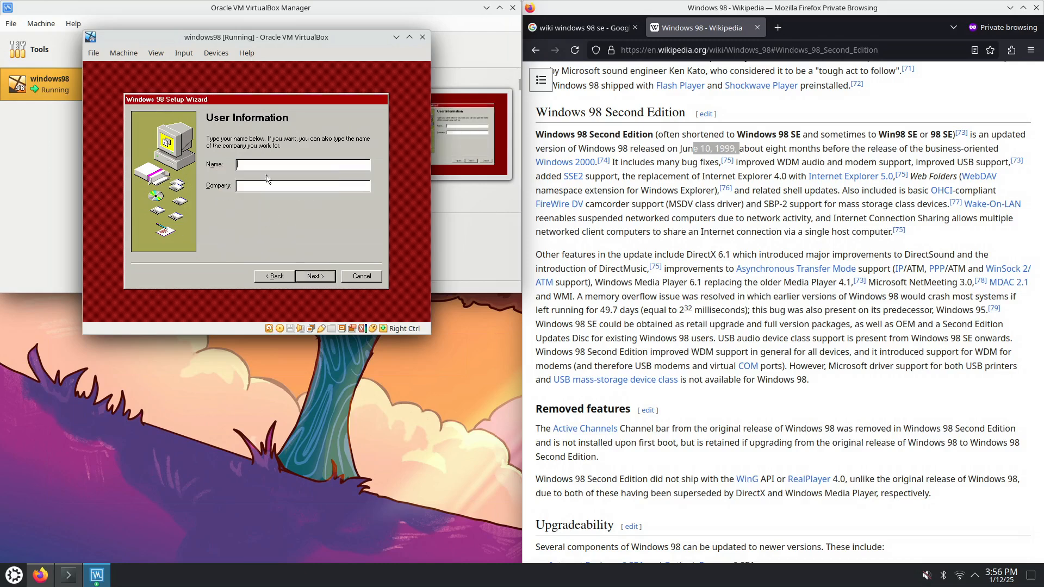
type("user")
left_click(316, 279)
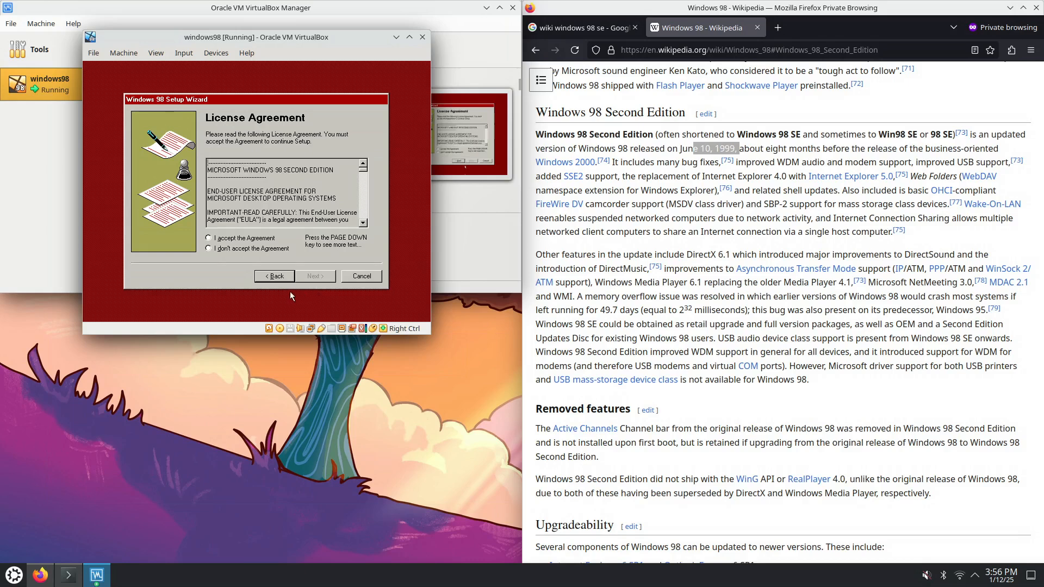
left_click(238, 240)
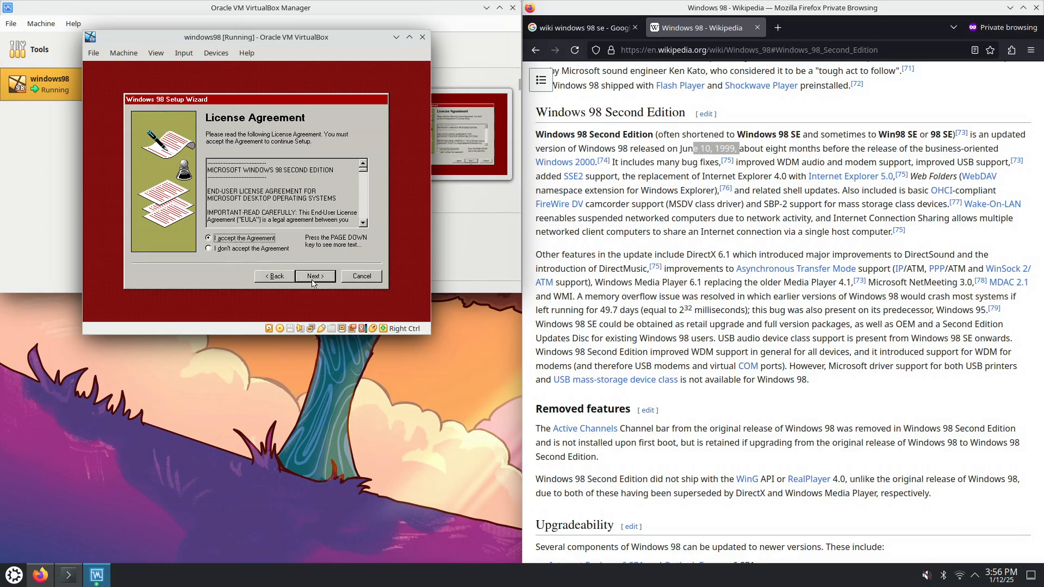
left_click(313, 281)
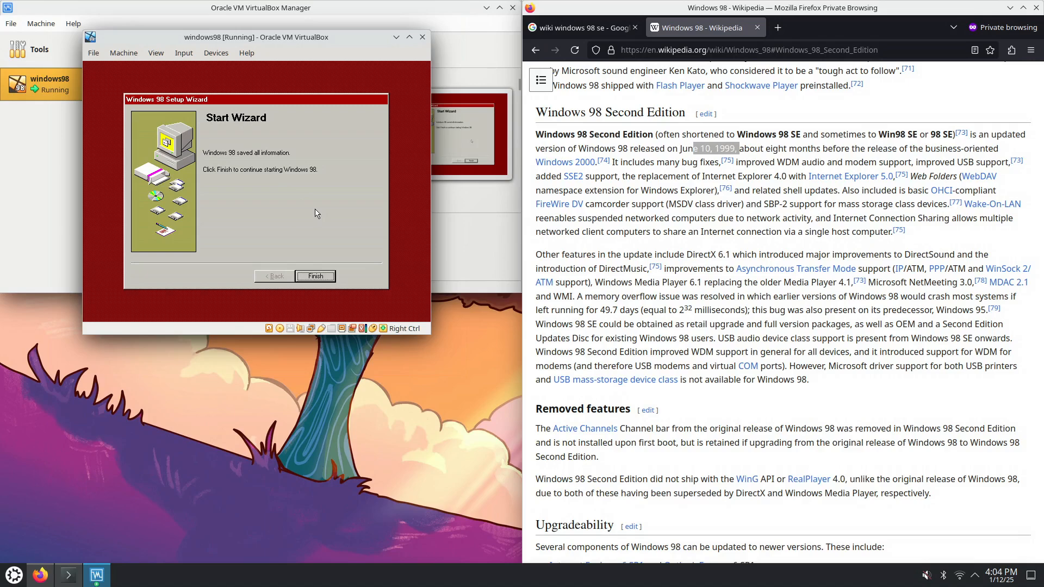
Finish the Windows 98 Start Wizard so Setup goes on to hardware detection
left_click(314, 280)
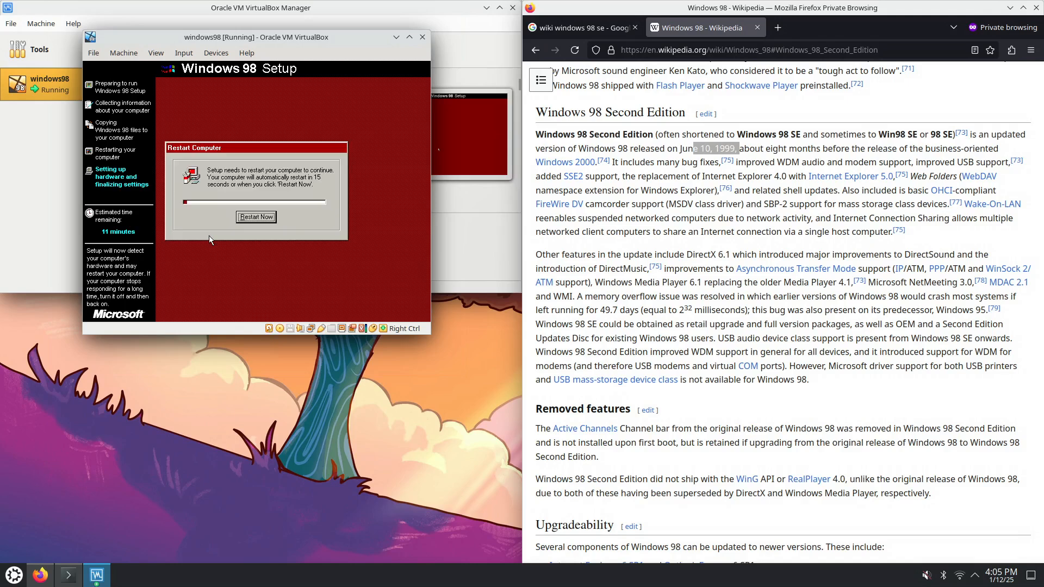
Restart the Windows 98 guest right away to resume setup after the reboot
left_click(261, 217)
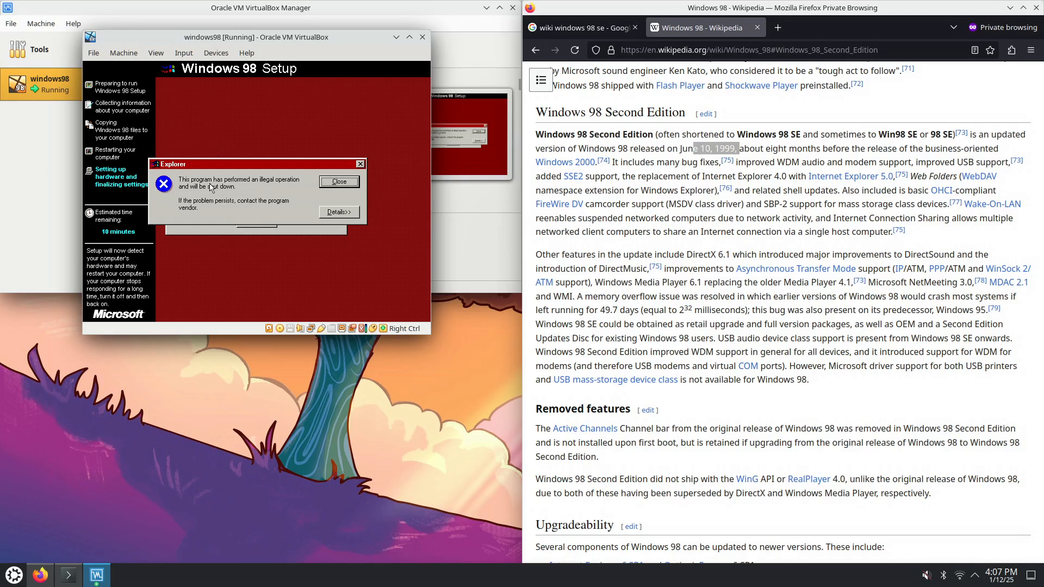
View the technical details of the Explorer illegal-operation error, then close it
left_click(340, 216)
mouse_move(357, 255)
left_mouse_down()
mouse_move(357, 269)
mouse_move(360, 245)
left_mouse_up()
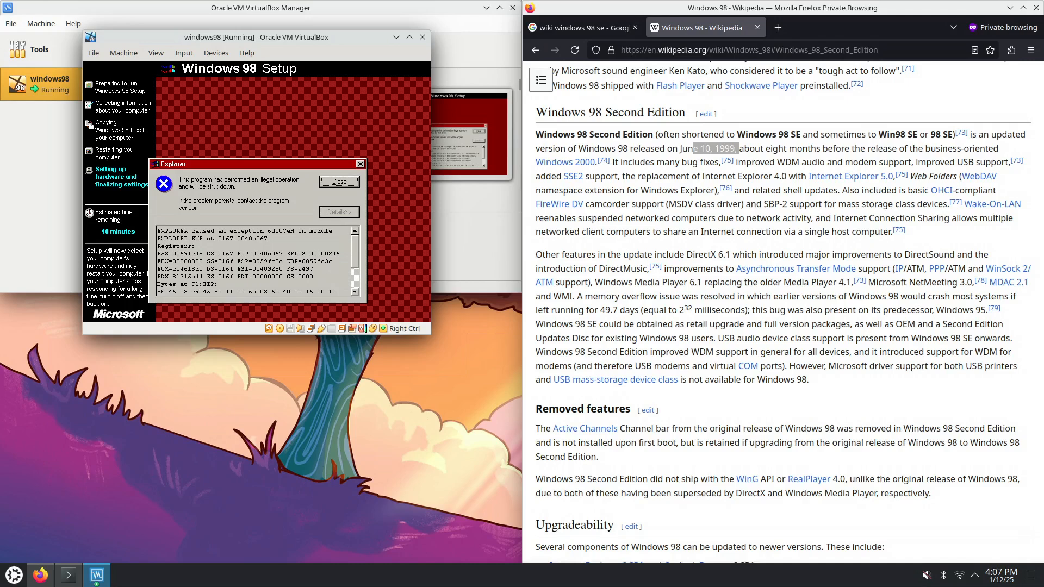
left_click(328, 183)
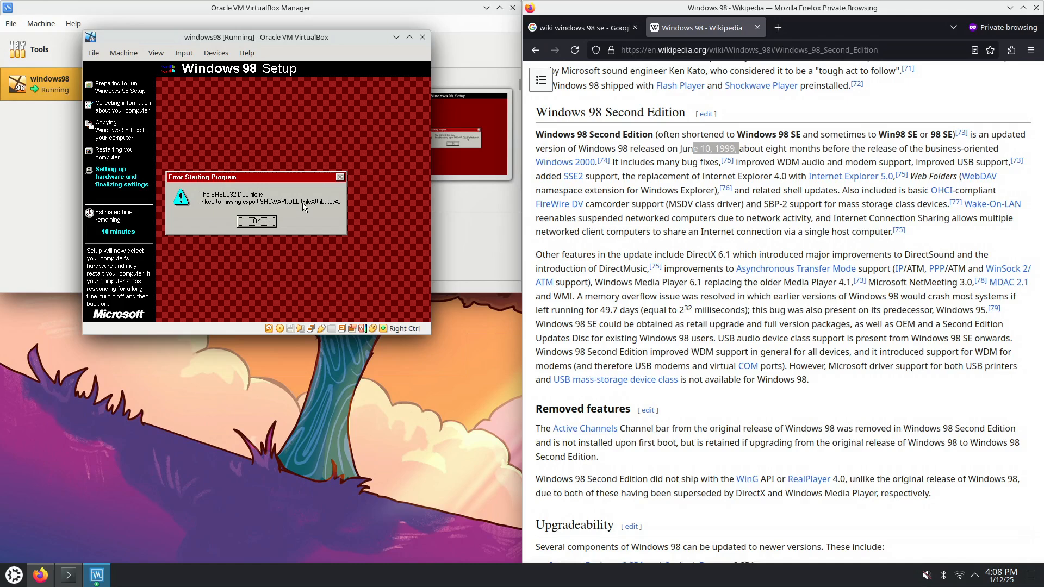
Dismiss the SHELL32.DLL error, confirm the network logon, then inspect and close the Explorer crash details
left_click(256, 221)
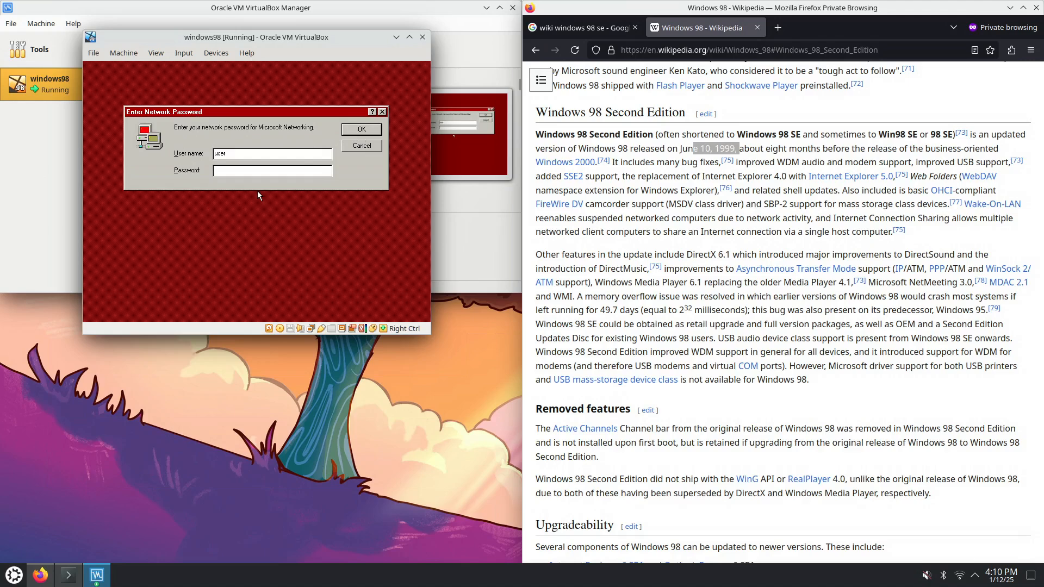
left_click(372, 130)
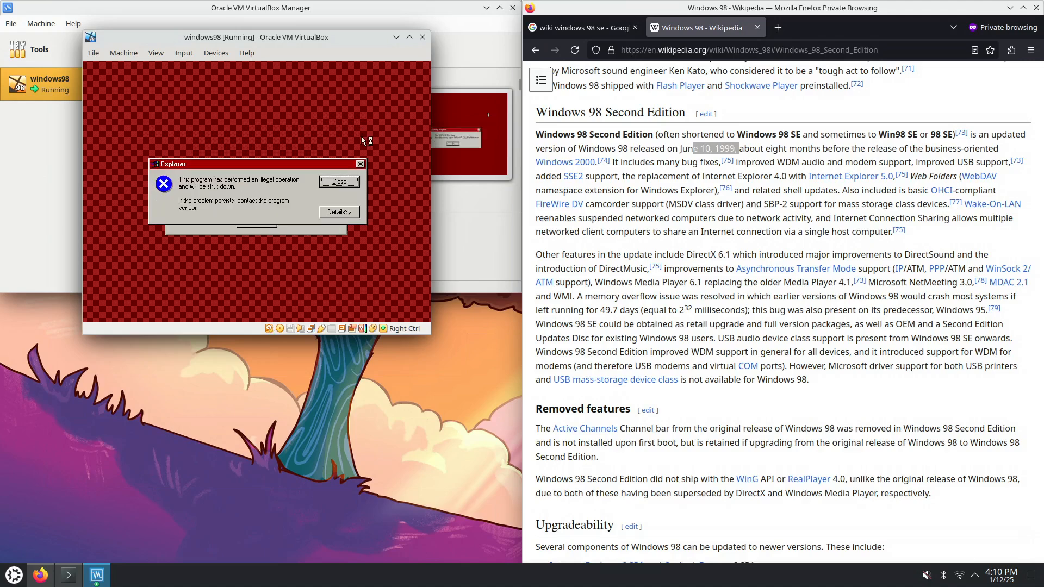
left_click(342, 213)
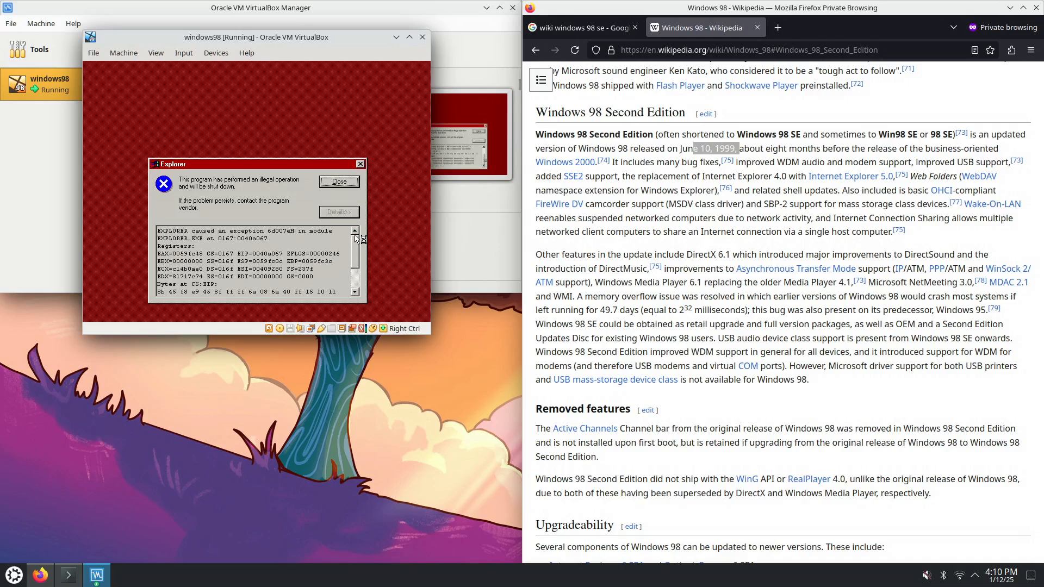
left_click(359, 182)
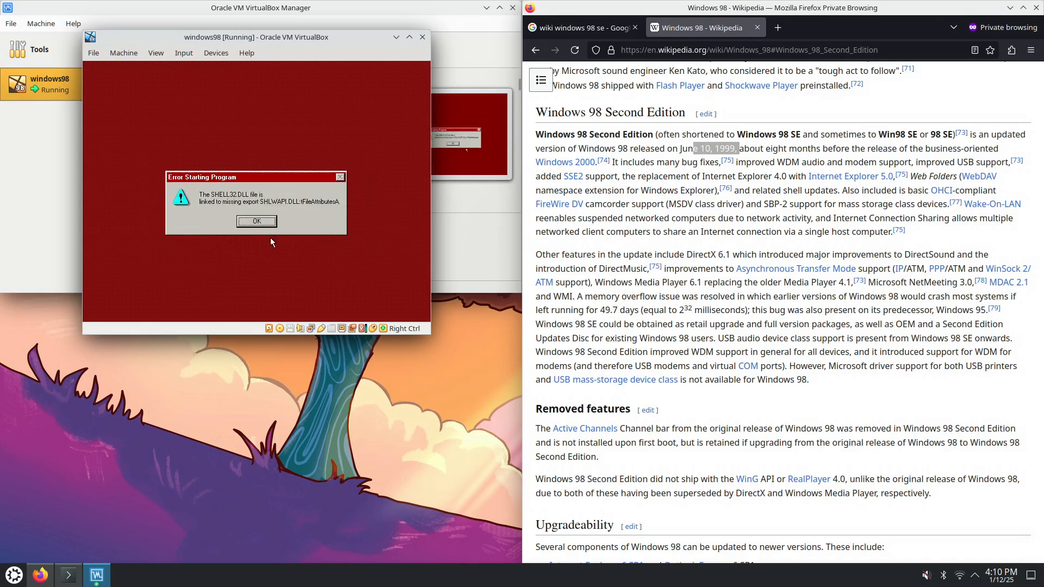
Dismiss the SHELL32.DLL missing-export error message with OK
left_click(268, 225)
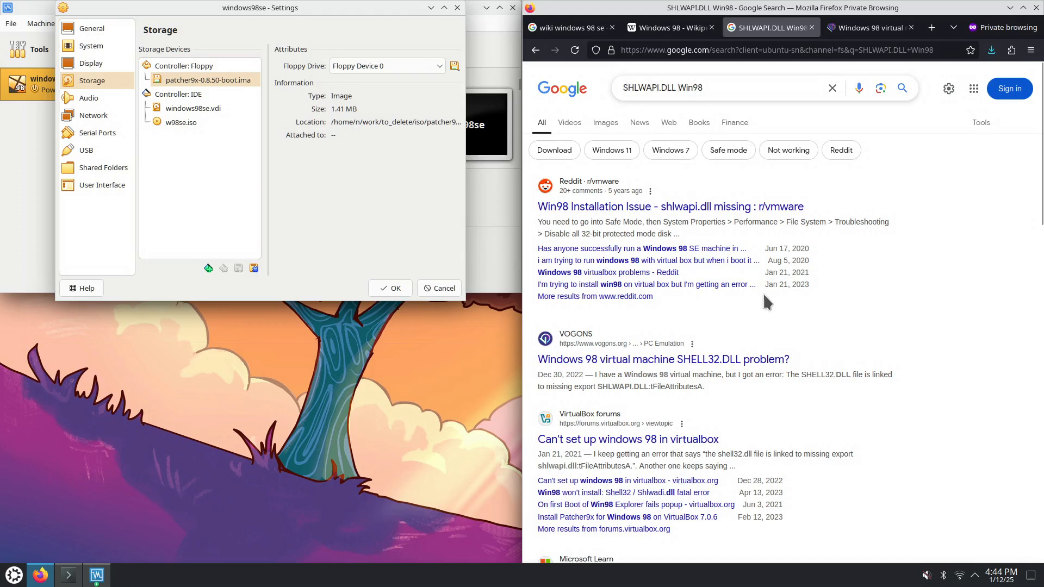
Open the VOGONS thread's vmware.com community link in a new tab, view it, and return
left_click(872, 31)
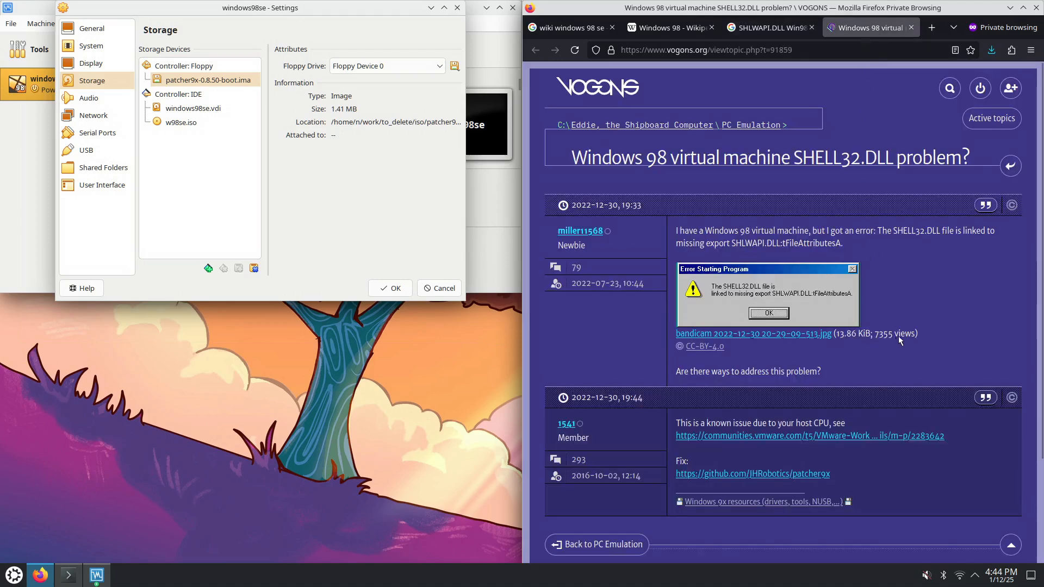
right_click(853, 436)
left_click(919, 278)
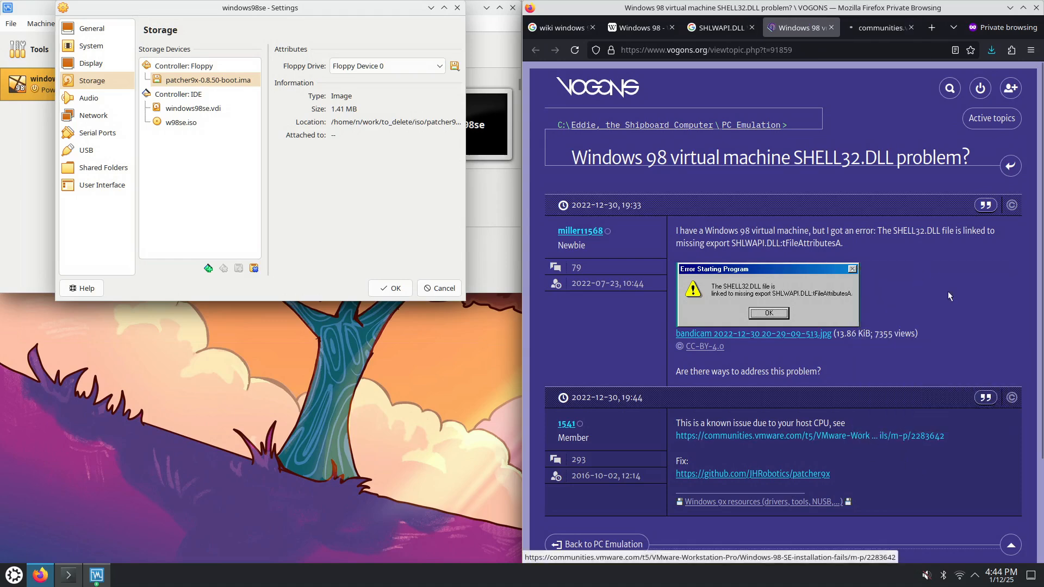
left_click(880, 31)
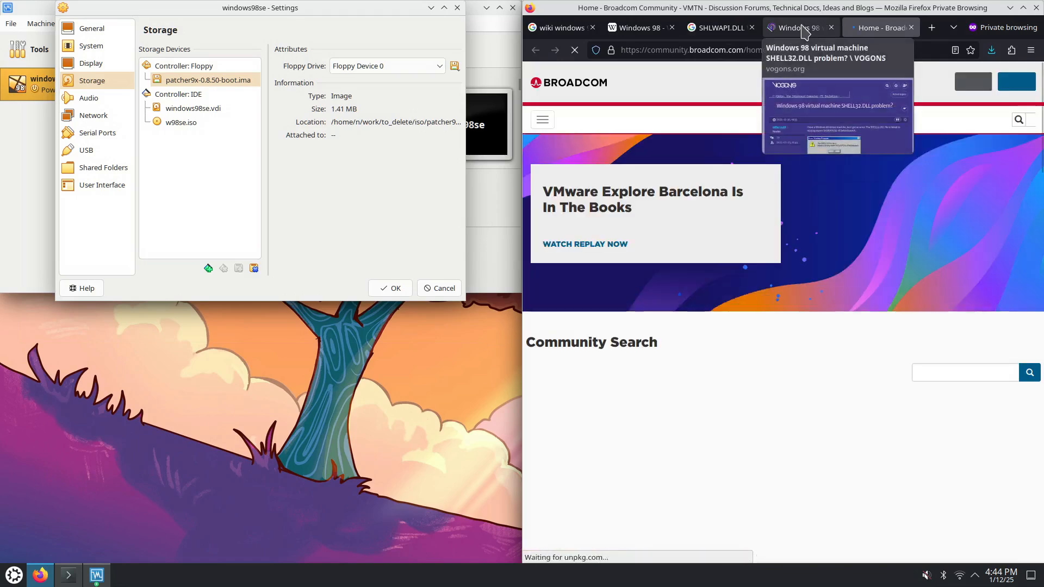
left_click(804, 31)
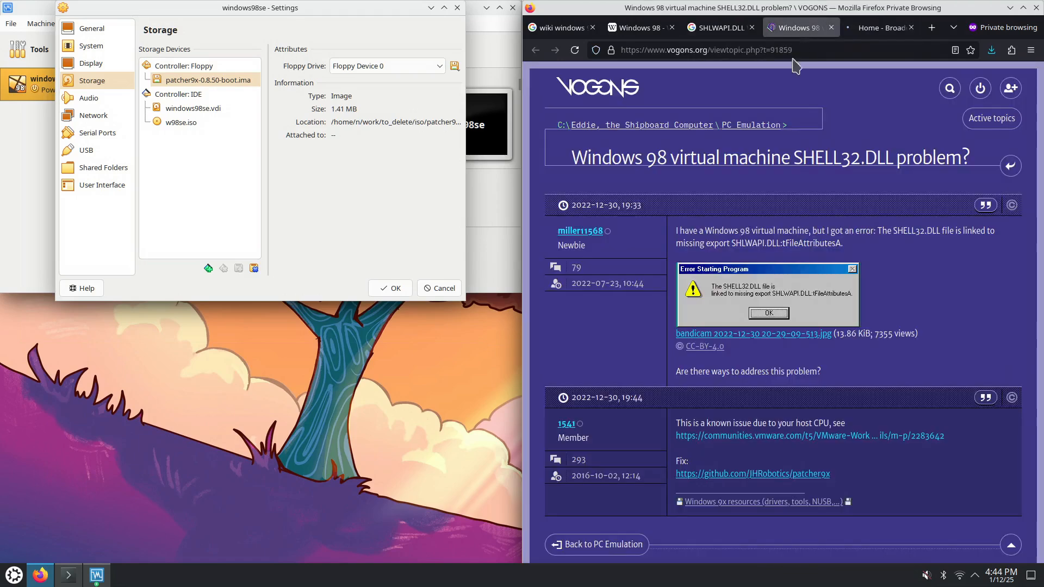
right_click(817, 474)
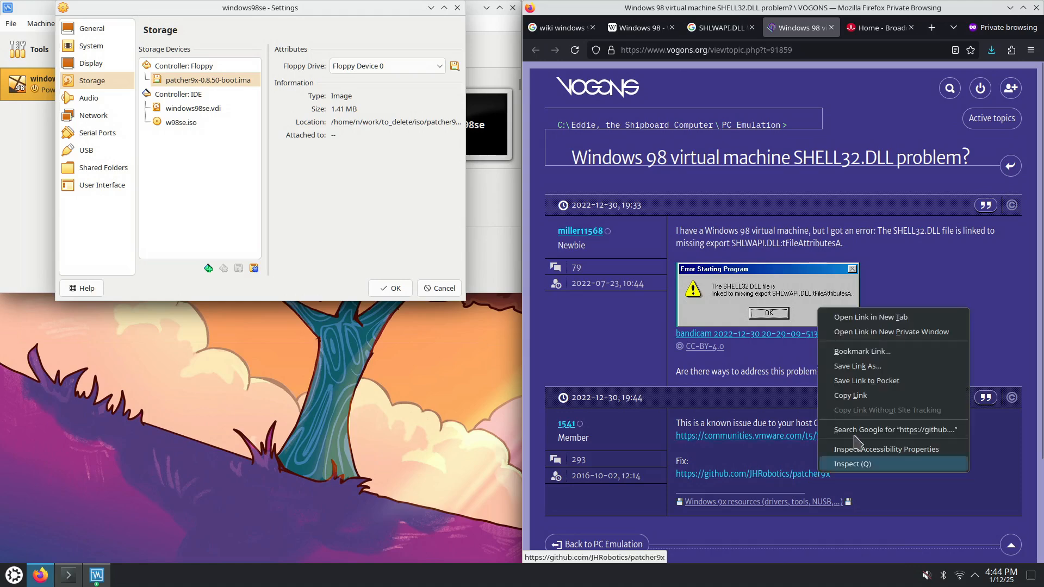
left_click(878, 316)
left_click(821, 27)
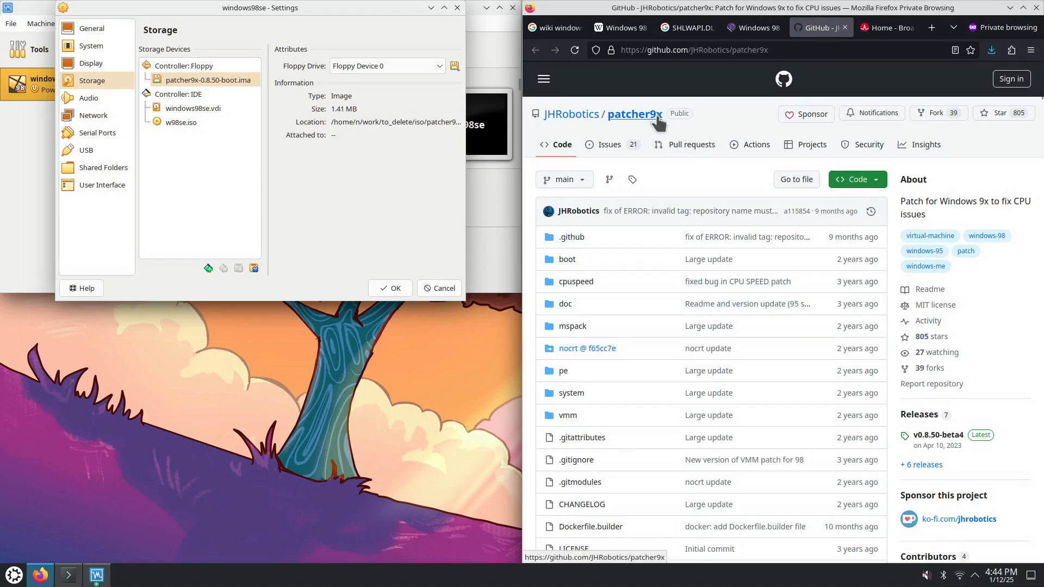
mouse_move(569, 120)
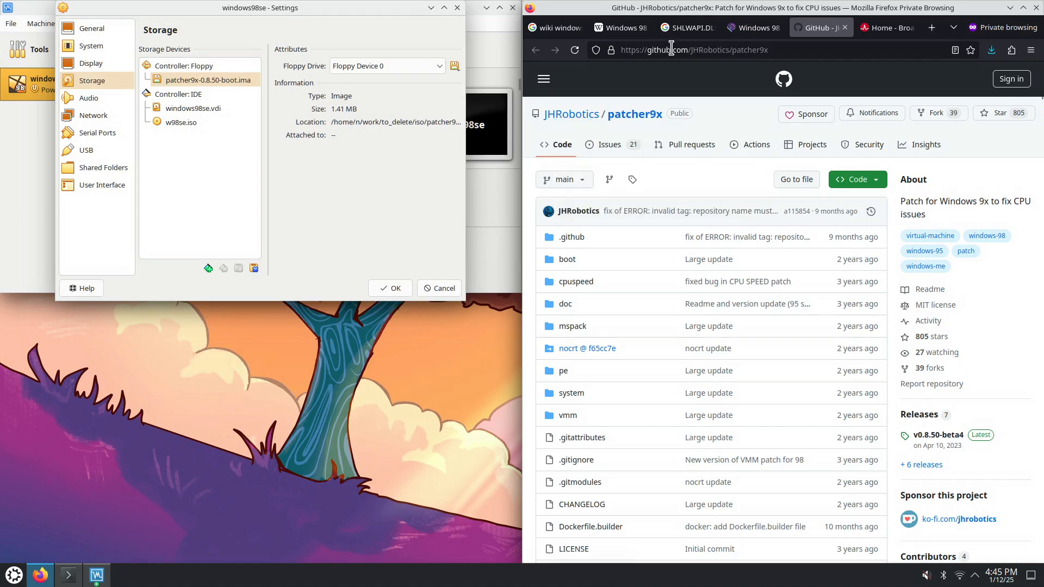
scroll(717, 260, "down", 5)
scroll(717, 260, "down", 15)
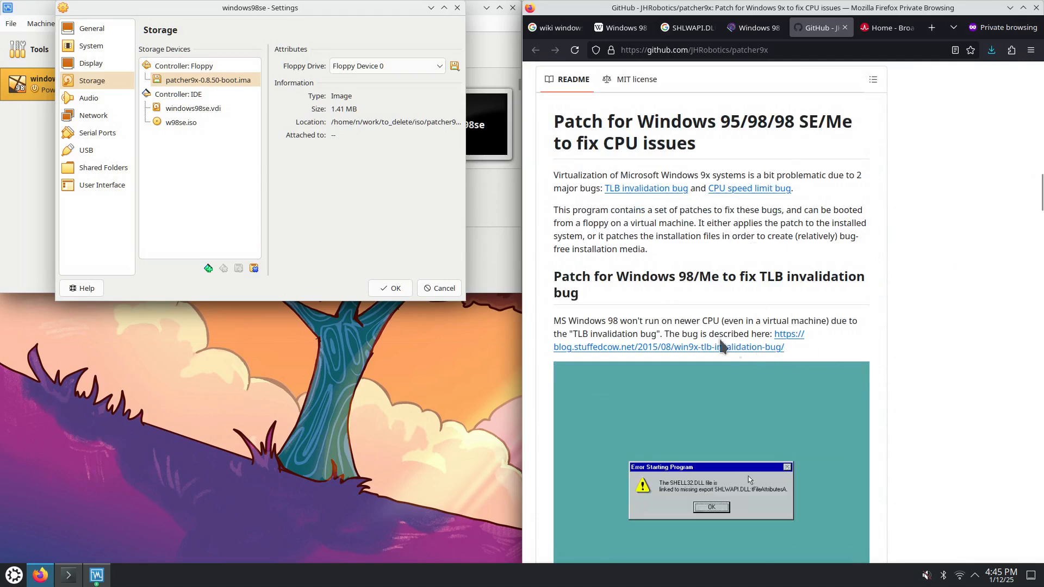
left_click_drag(573, 333, 659, 329)
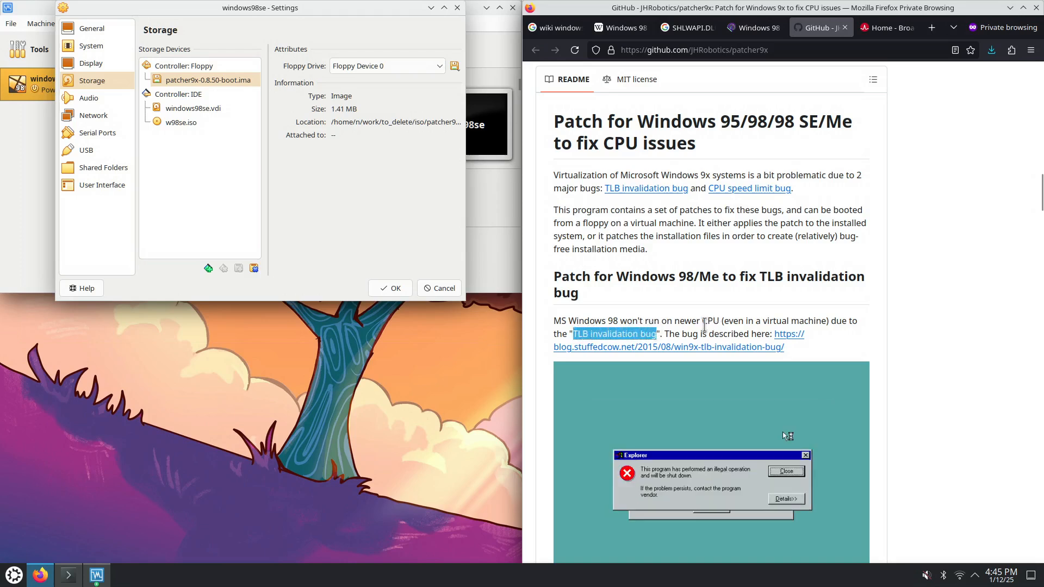
left_click(705, 325)
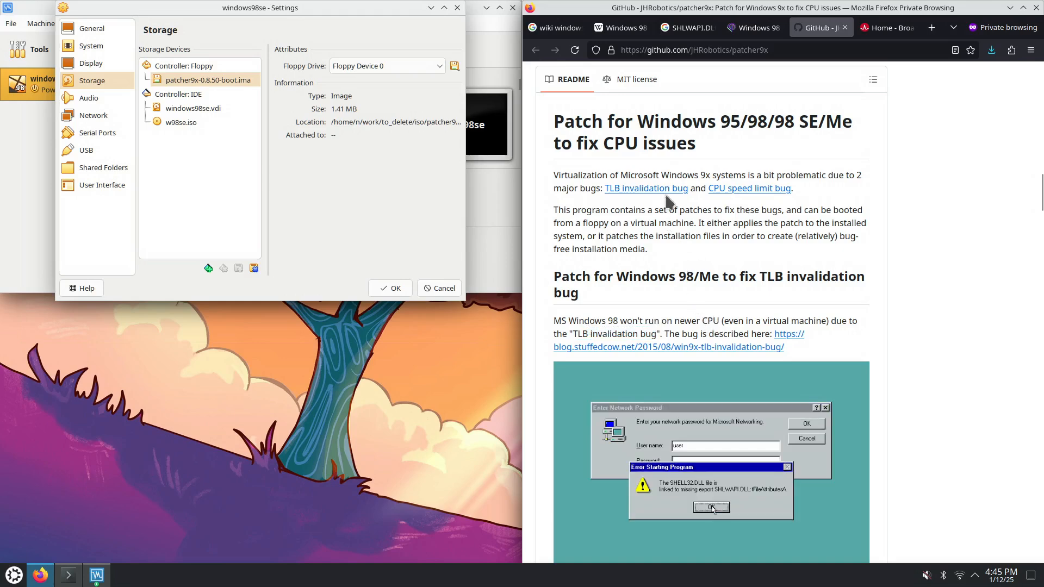
left_click_drag(662, 175, 706, 172)
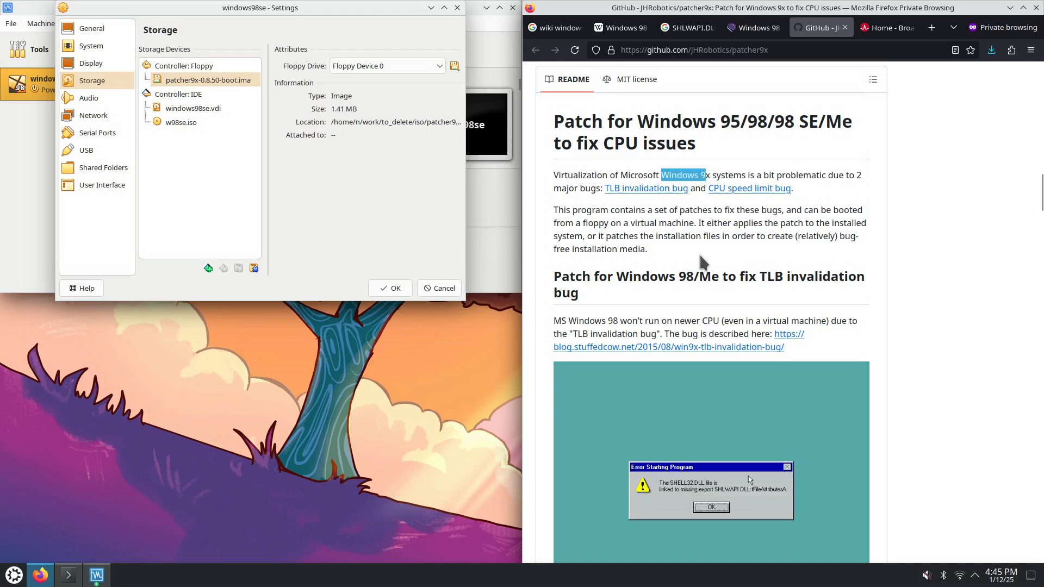
left_click_drag(605, 144, 666, 143)
left_click_drag(675, 322, 717, 320)
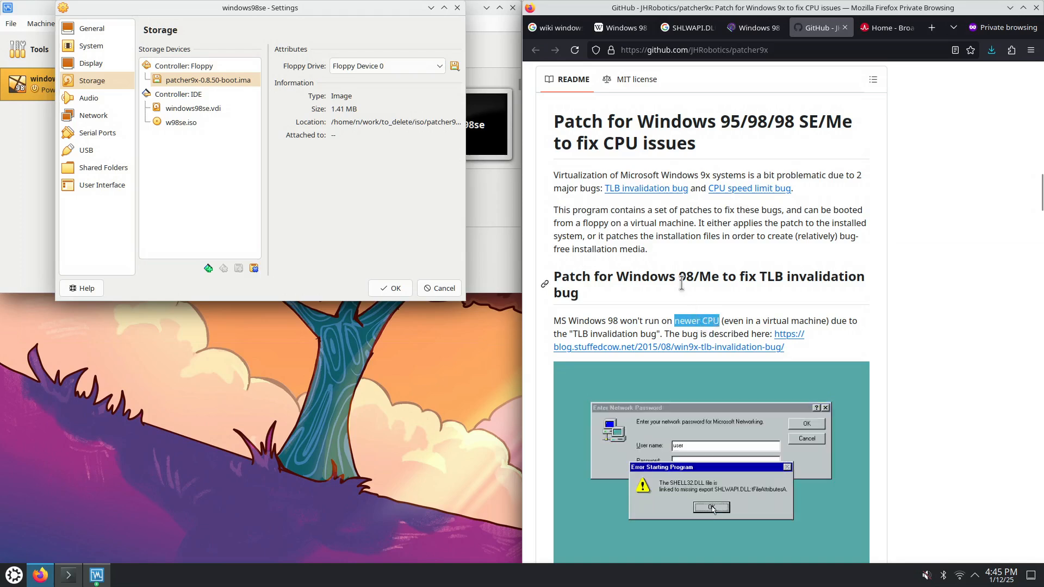
left_click_drag(764, 321, 827, 321)
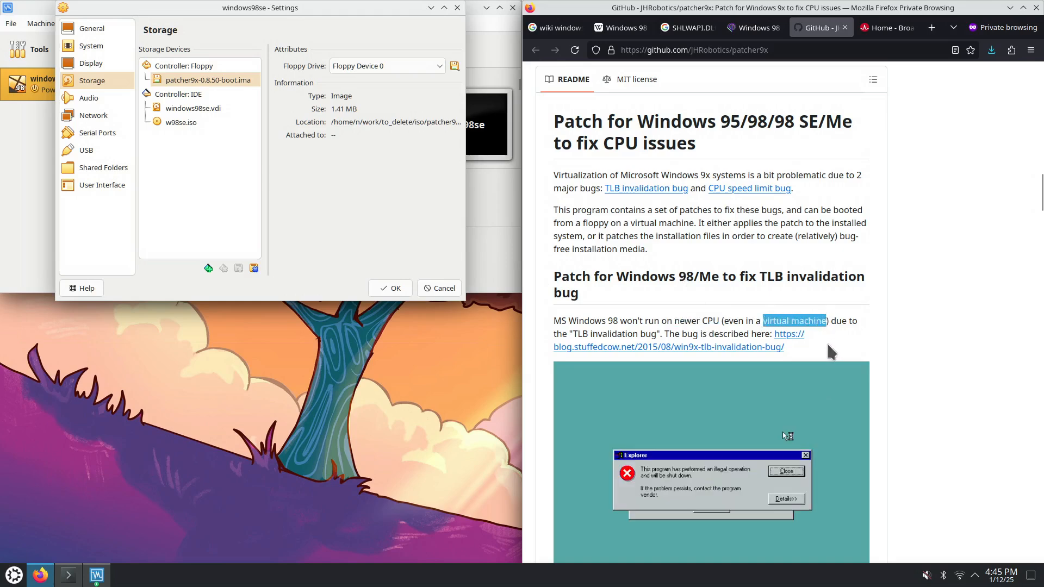
scroll(925, 281, "down", 5)
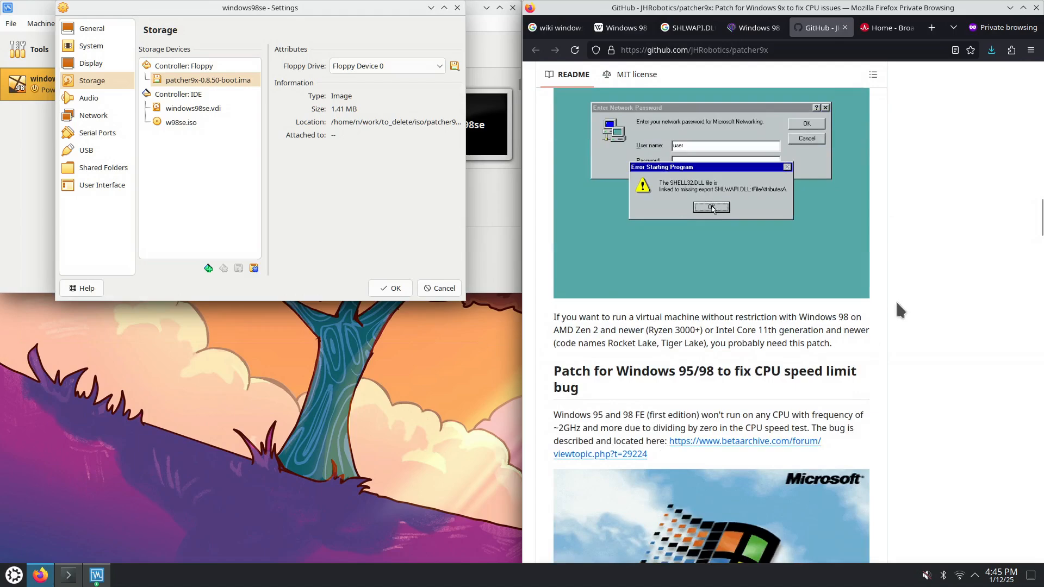
scroll(873, 349, "up", 5)
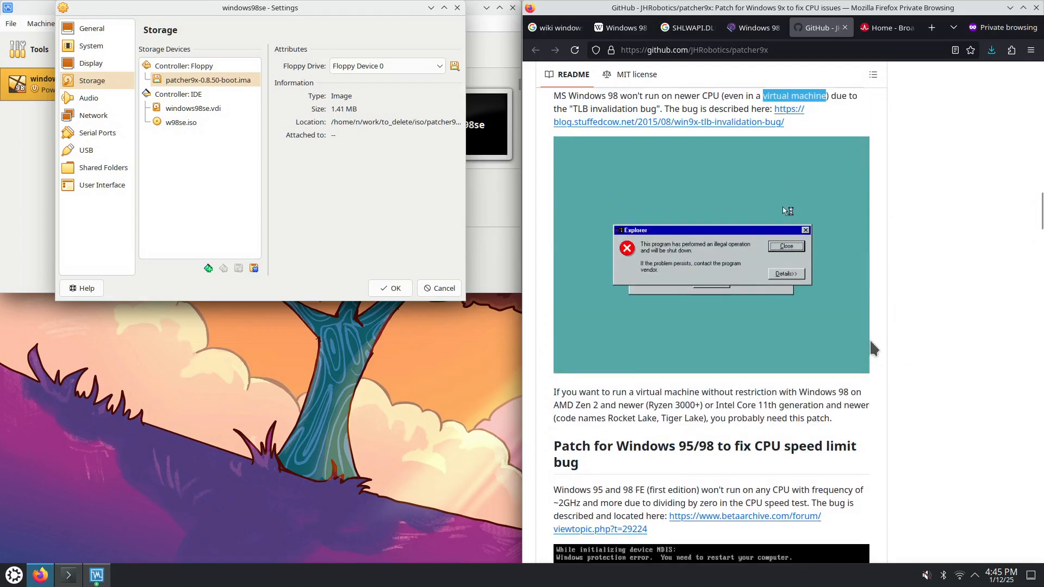
left_click_drag(617, 278, 699, 278)
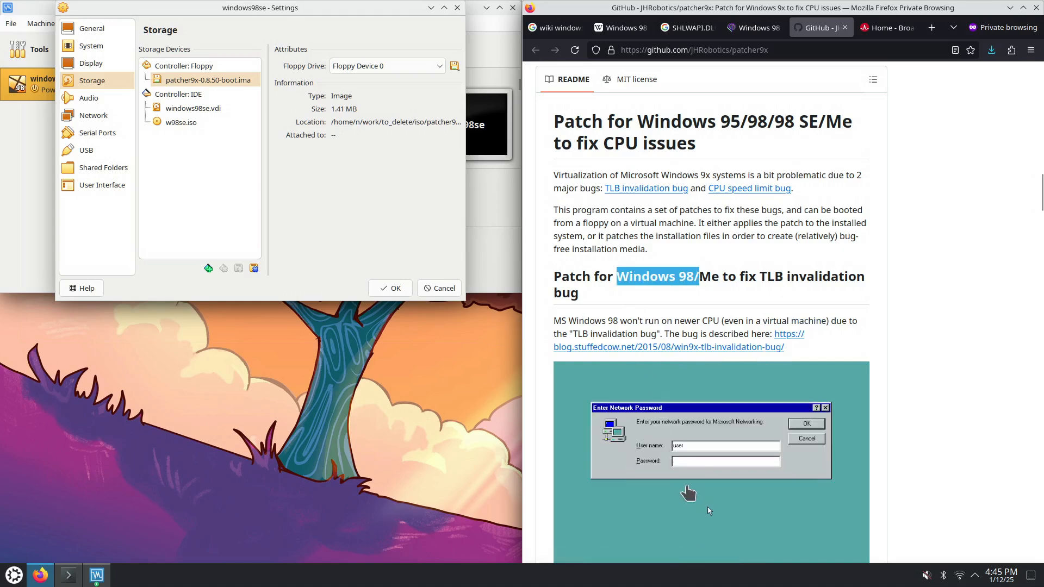
scroll(712, 348, "down", 4)
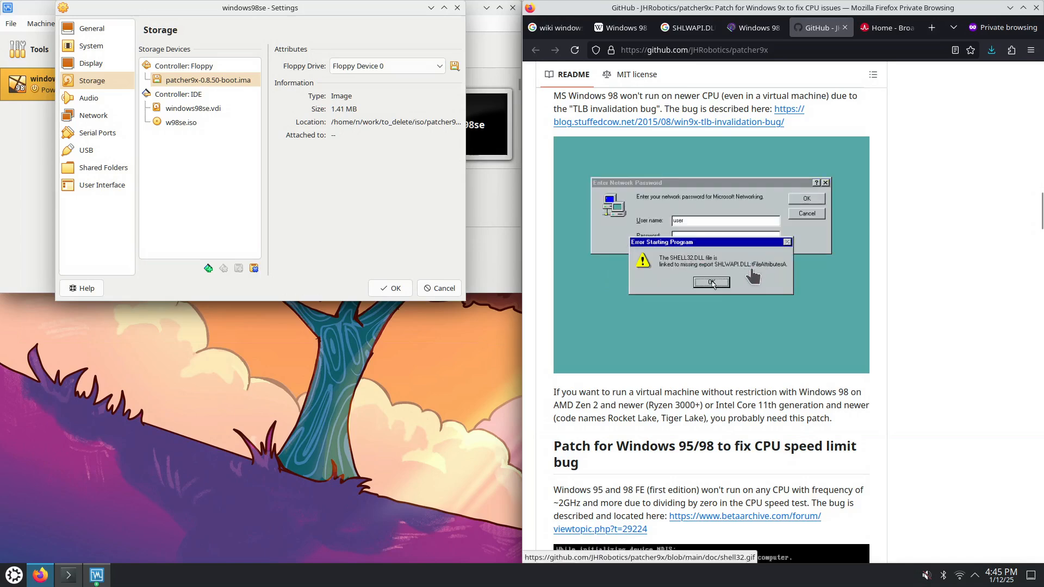
scroll(759, 348, "down", 3)
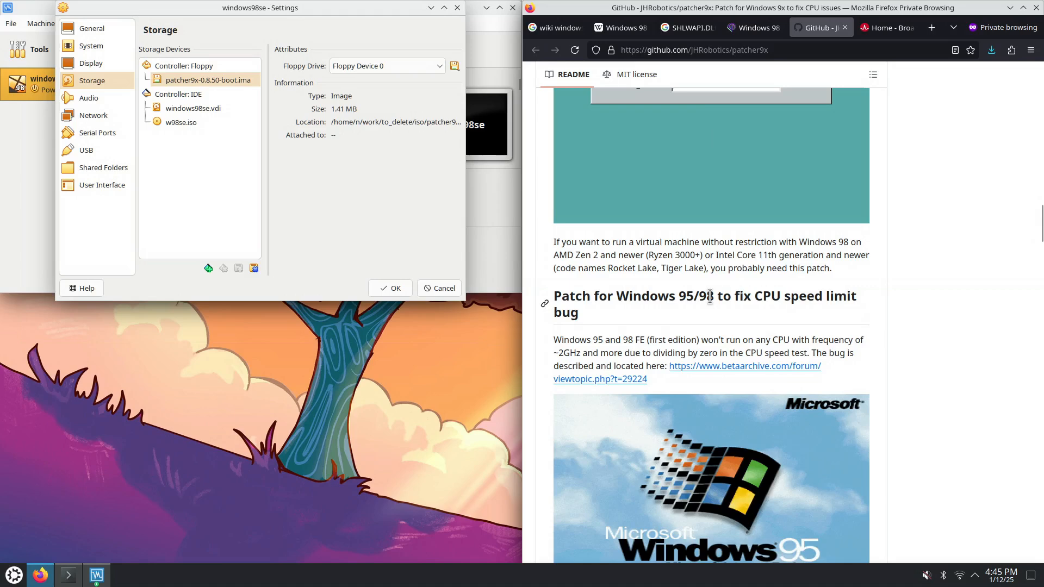
left_click_drag(623, 340, 646, 339)
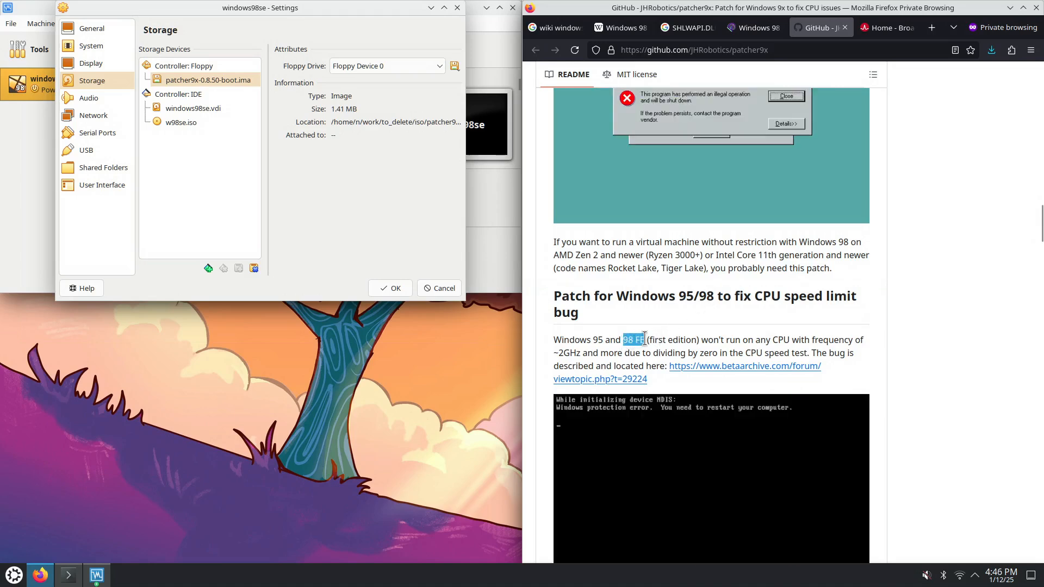
scroll(686, 342, "down", 2)
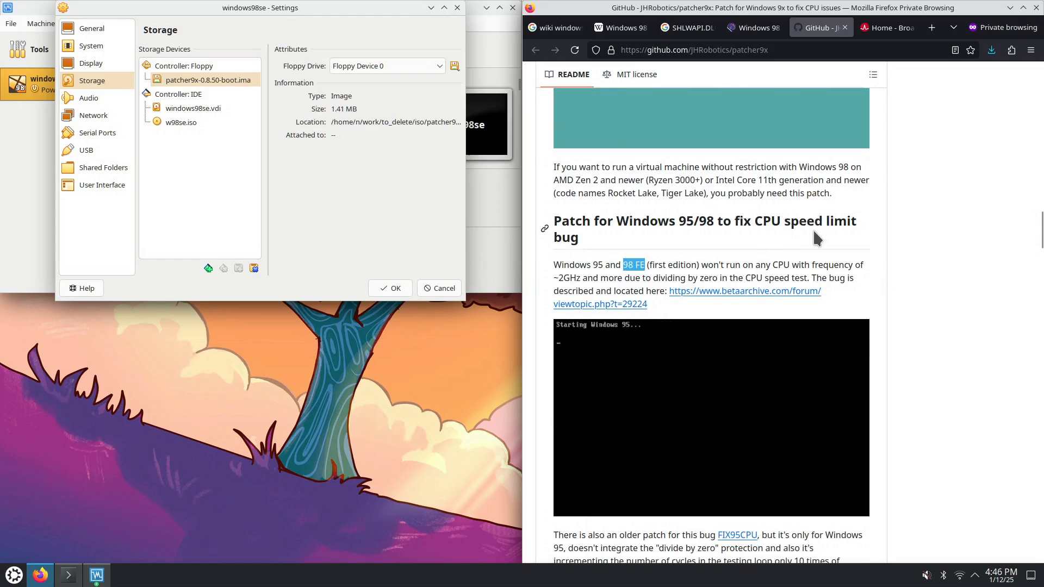
scroll(797, 245, "up", 2)
left_click_drag(562, 296, 635, 366)
scroll(689, 335, "up", 6)
left_click_drag(662, 172, 674, 184)
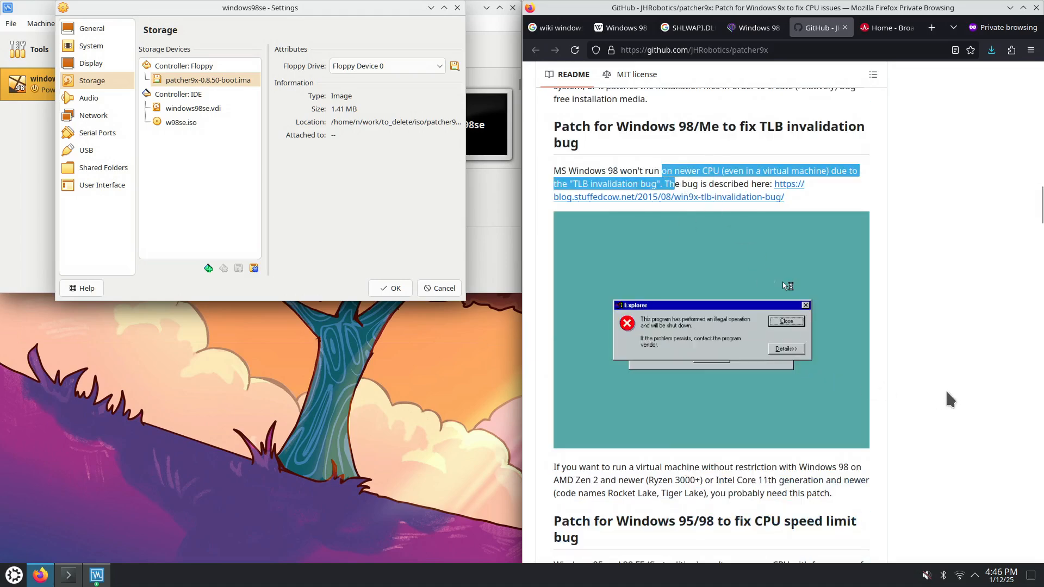
Read the patcher9x README, highlighting the bootable floppy image sentence and the patch9x command
scroll(949, 388, "down", 10)
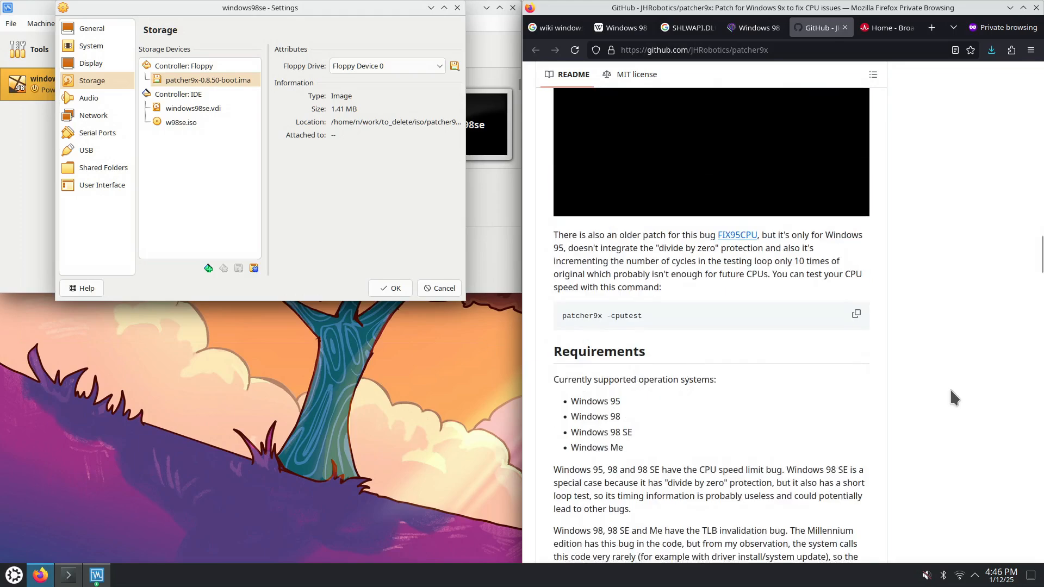
scroll(749, 357, "down", 7)
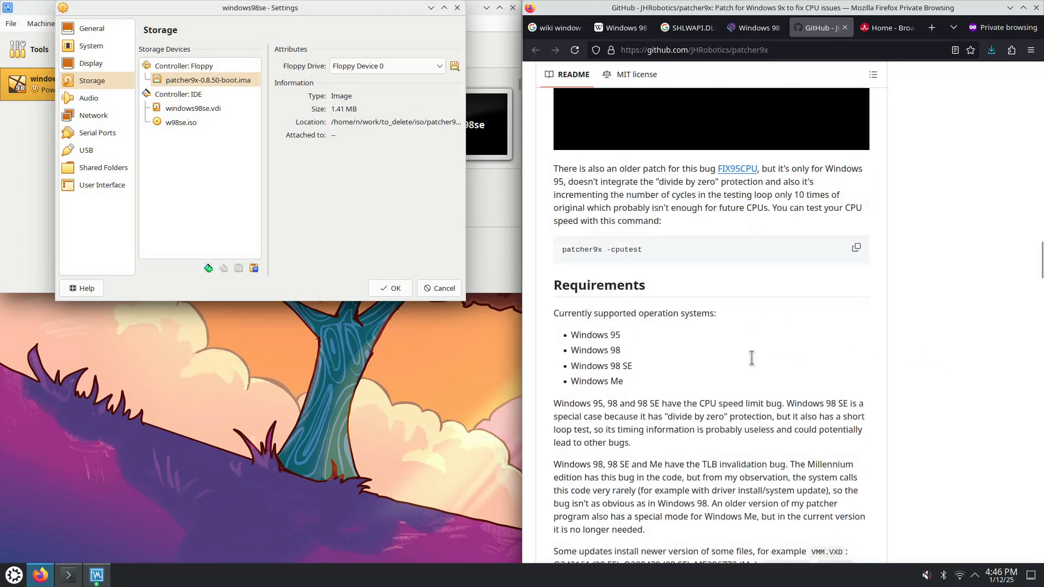
scroll(751, 359, "down", 3)
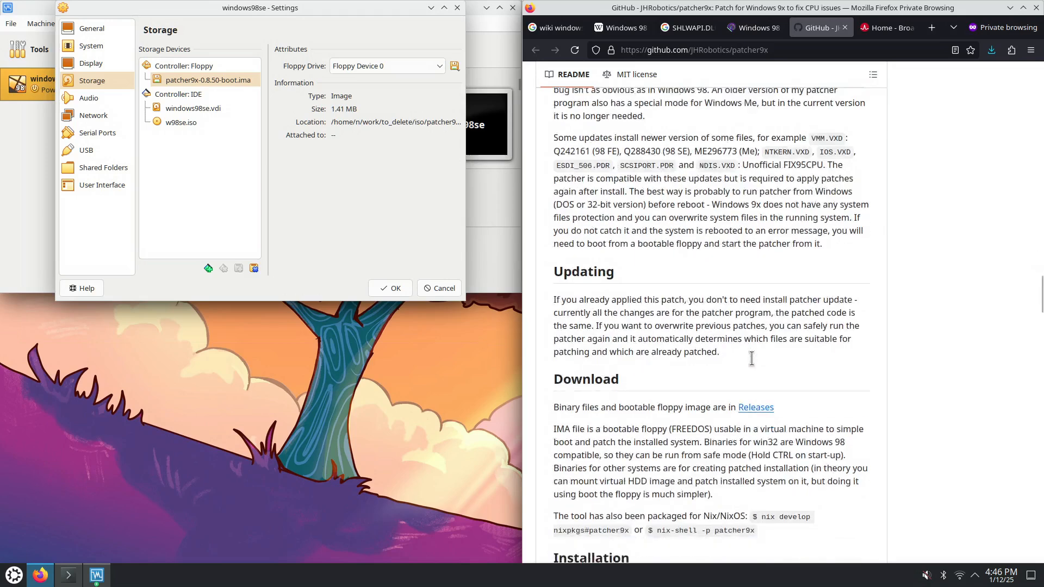
scroll(698, 392, "down", 5)
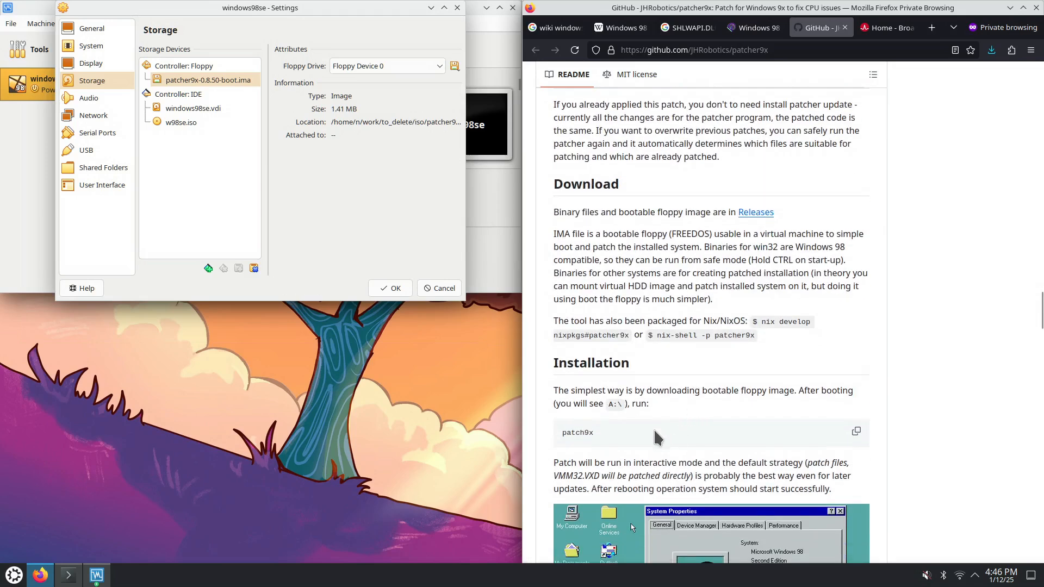
left_click_drag(566, 391, 554, 391)
left_click_drag(737, 391, 794, 391)
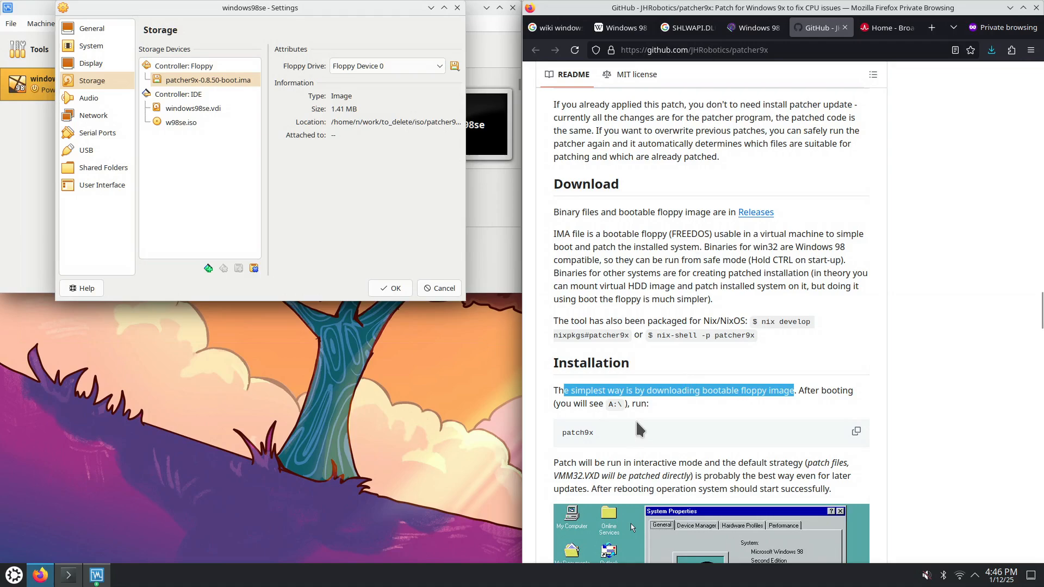
scroll(629, 405, "down", 3)
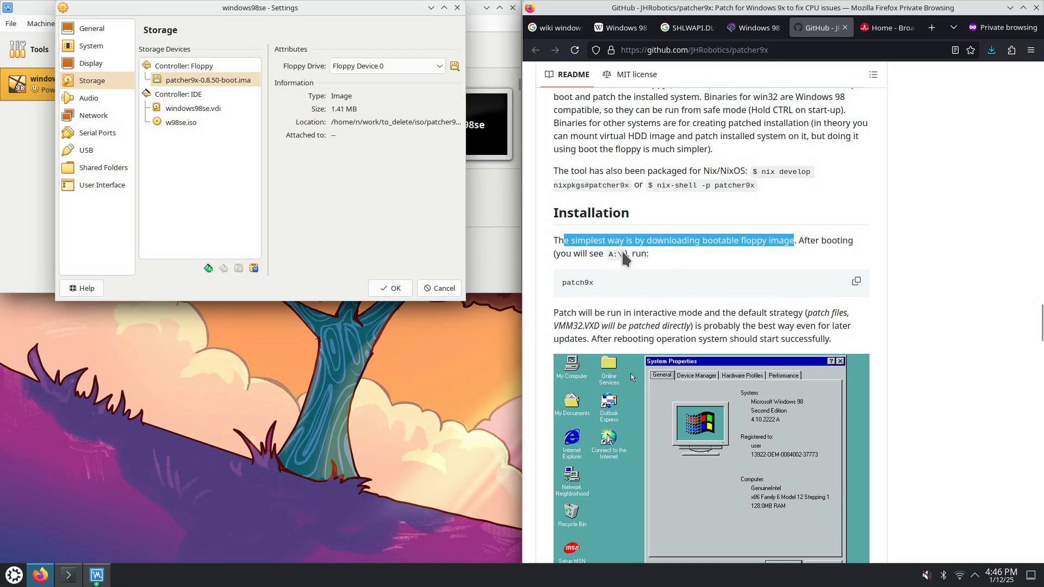
left_click_drag(566, 283, 594, 283)
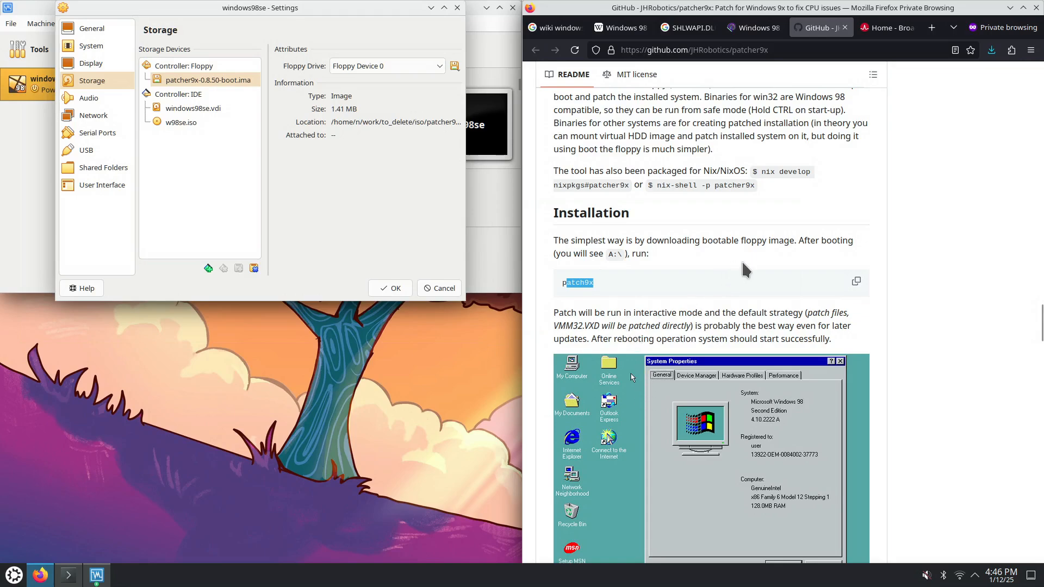
left_click_drag(1041, 322, 1040, 74)
scroll(974, 303, "down", 3)
scroll(963, 346, "down", 5)
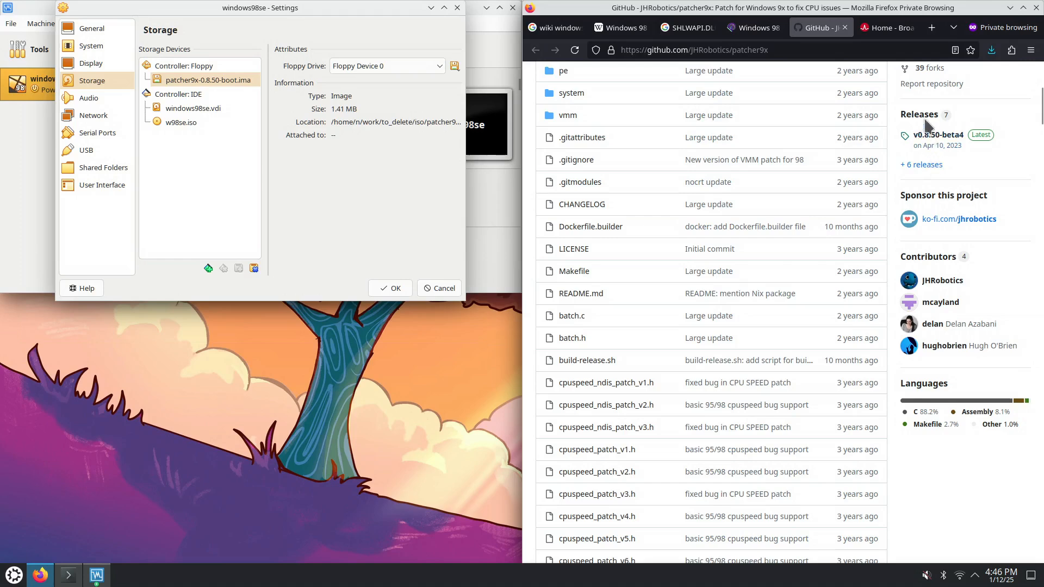
Open the patcher9x Releases page in a new tab and scroll to the v0.8.50-beta4 assets
right_click(922, 115)
left_click(924, 123)
left_click(838, 34)
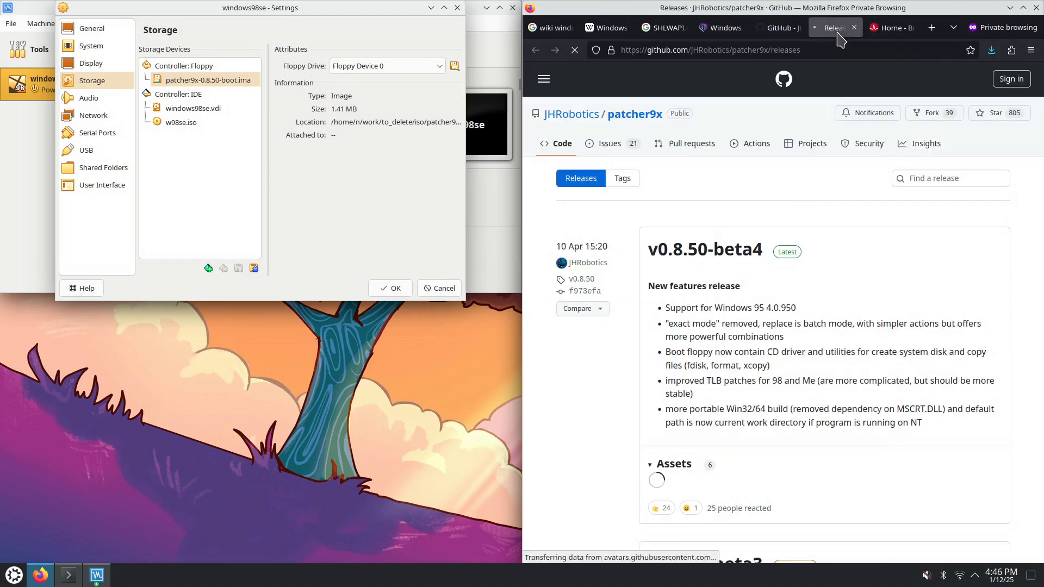
scroll(767, 327, "down", 5)
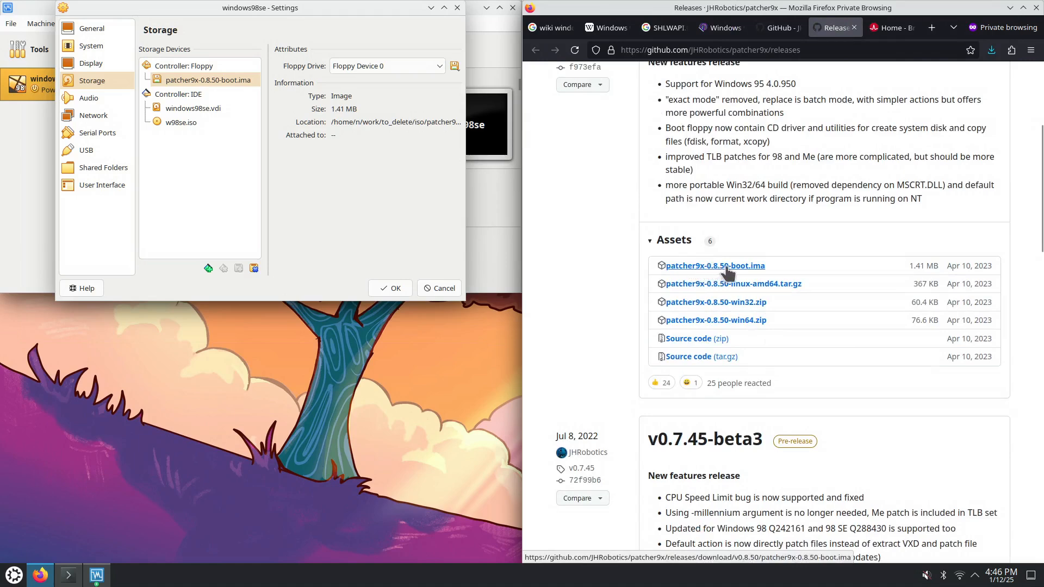
left_click_drag(466, 124, 570, 126)
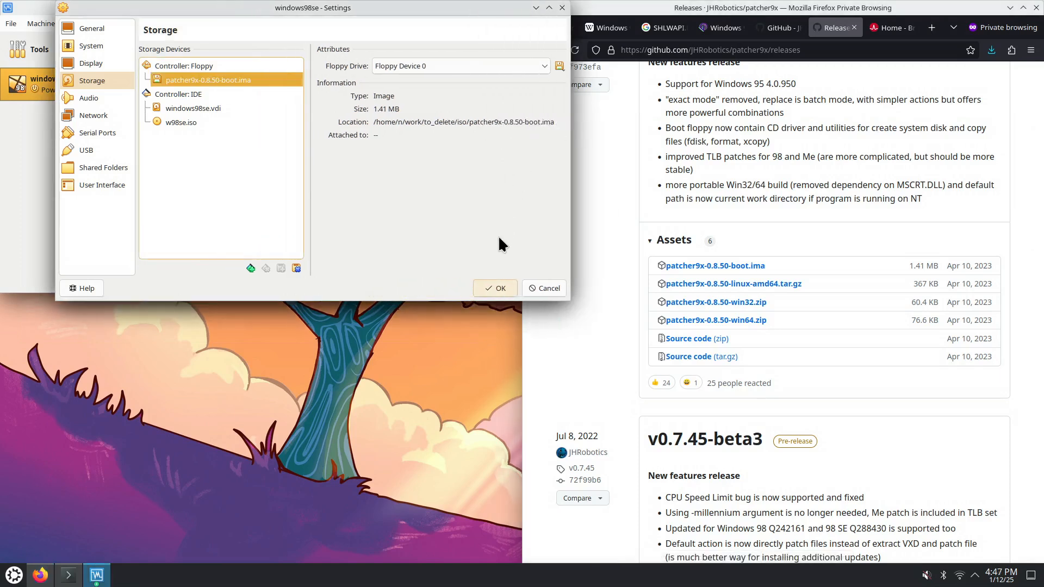
Save the floppy storage settings, confirm floppy-first boot order, and start windows98se normally
left_click(499, 289)
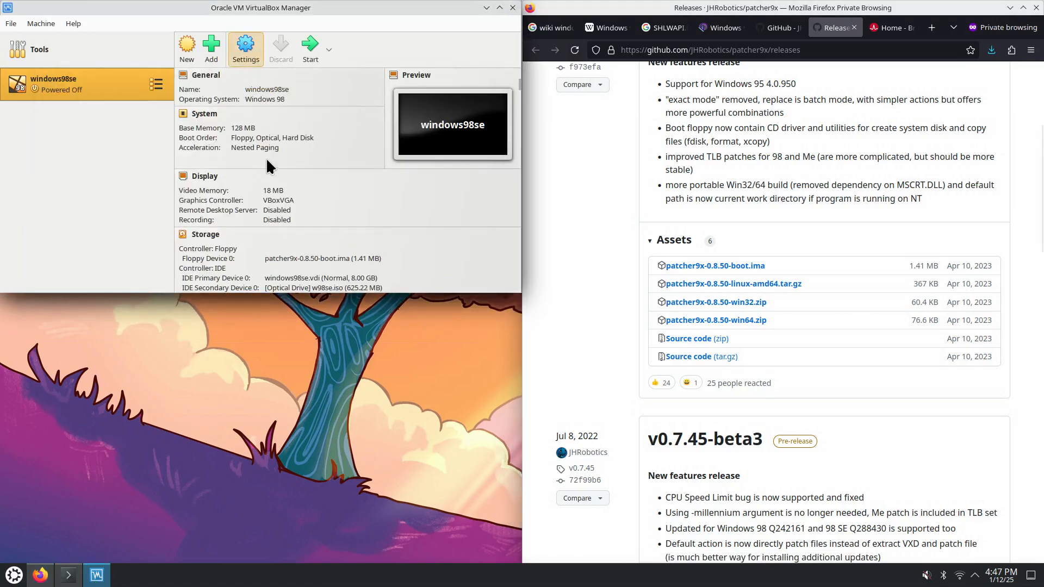
key("ctrl+s")
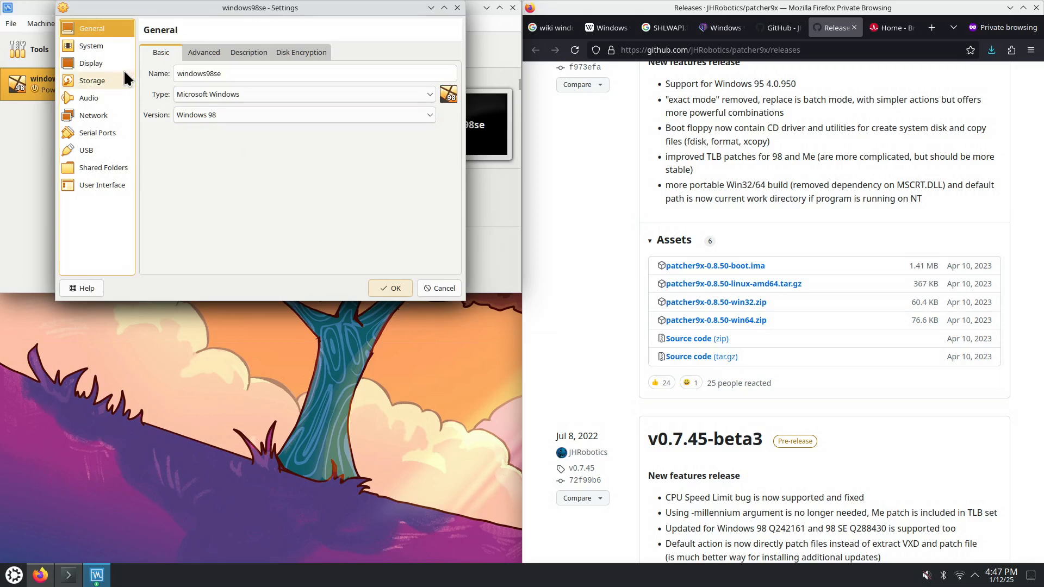
left_click(103, 44)
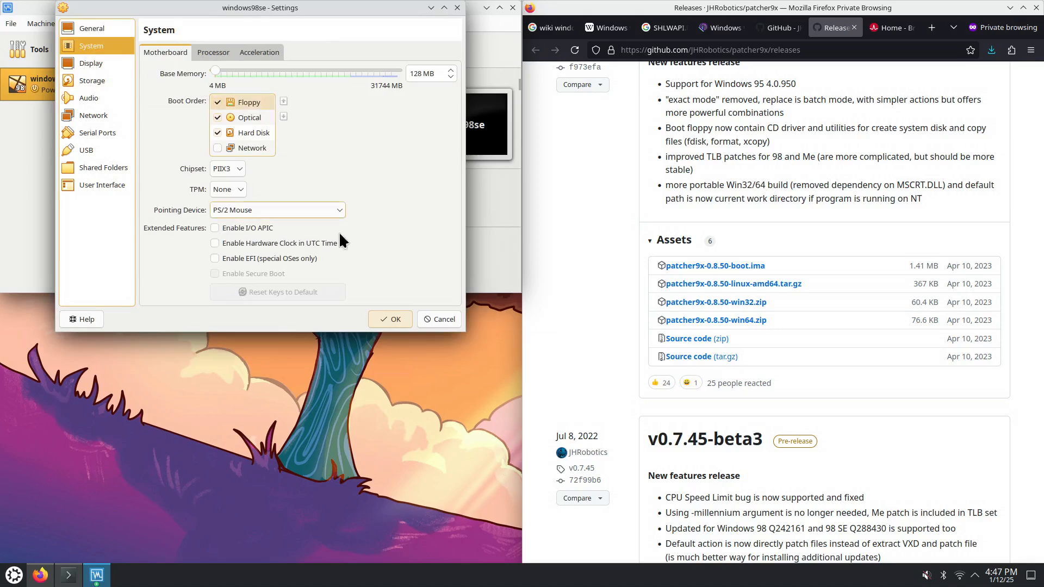
left_click(395, 319)
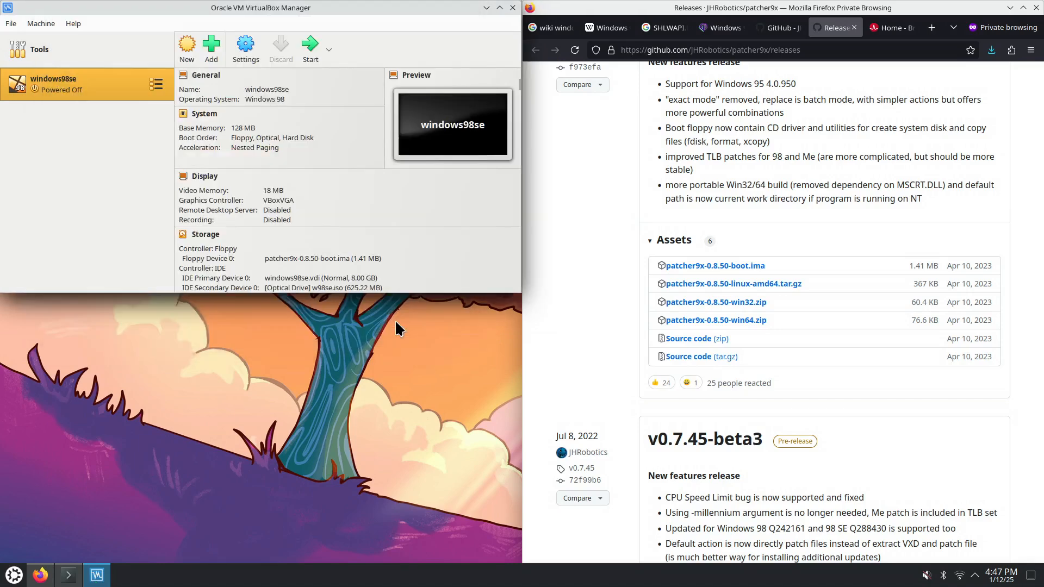
left_click(329, 50)
left_click(328, 72)
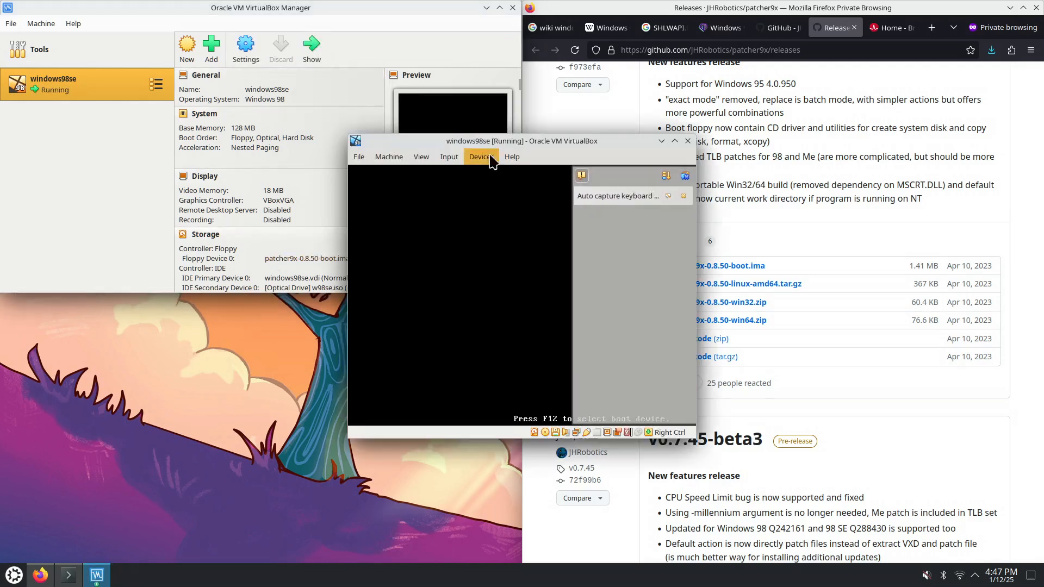
Boot FreeDOS from the patcher9x floppy using the default option 1
left_click_drag(498, 138, 279, 116)
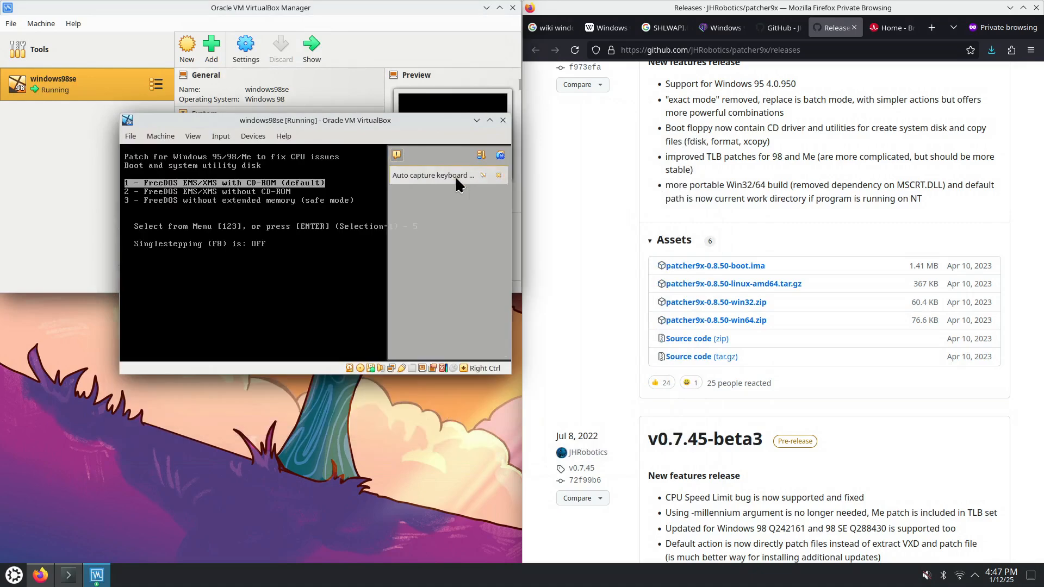
left_click(328, 201)
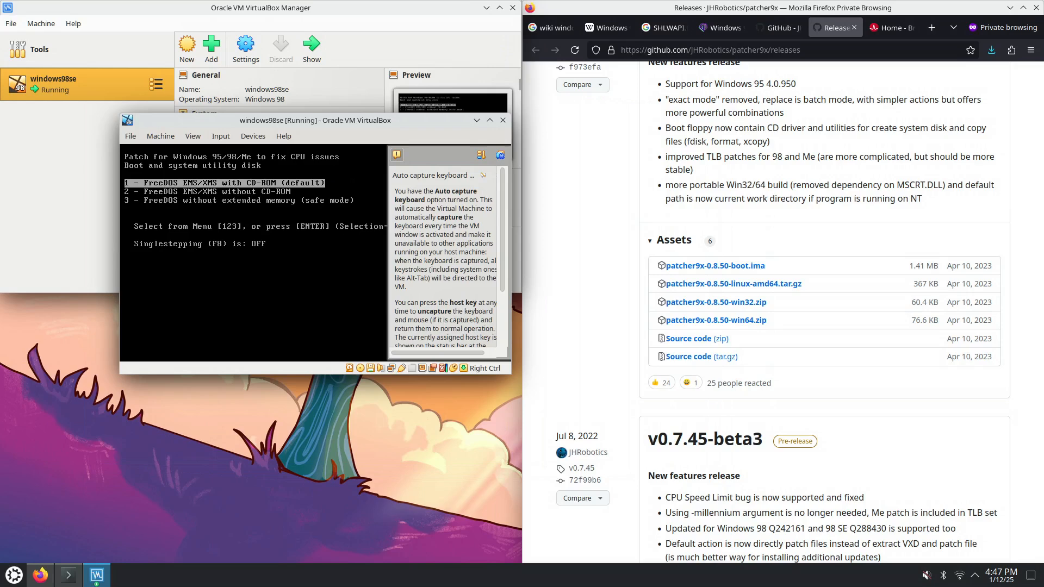
key("Return")
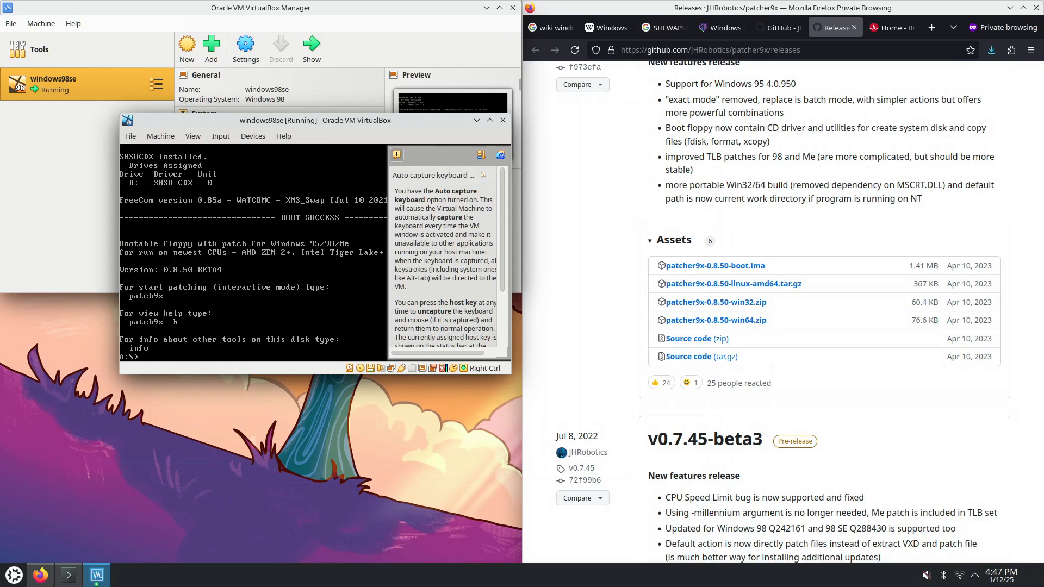
left_click(500, 156)
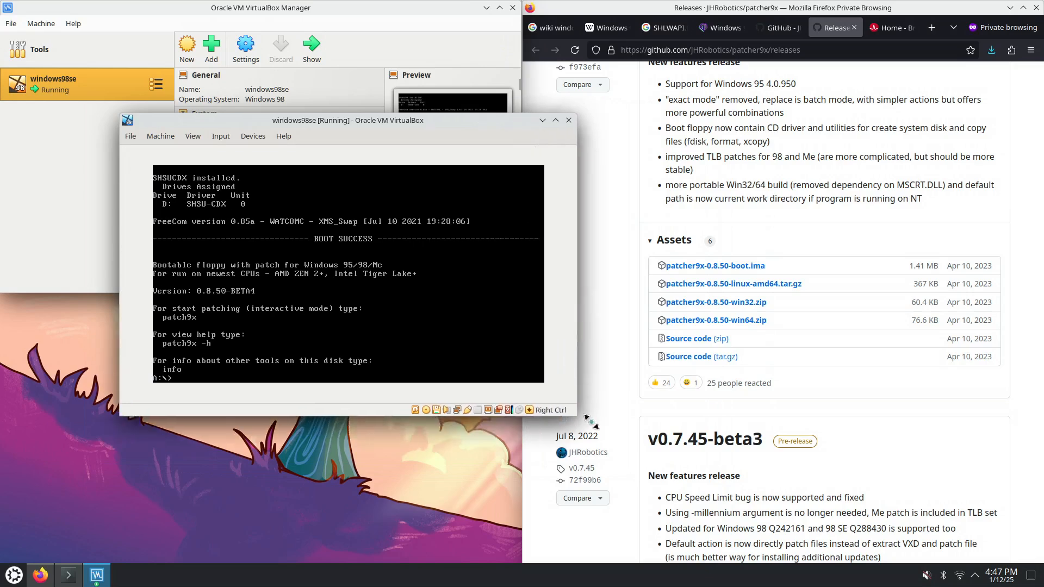
Reset the windows98se virtual machine and confirm the reset
left_click(159, 136)
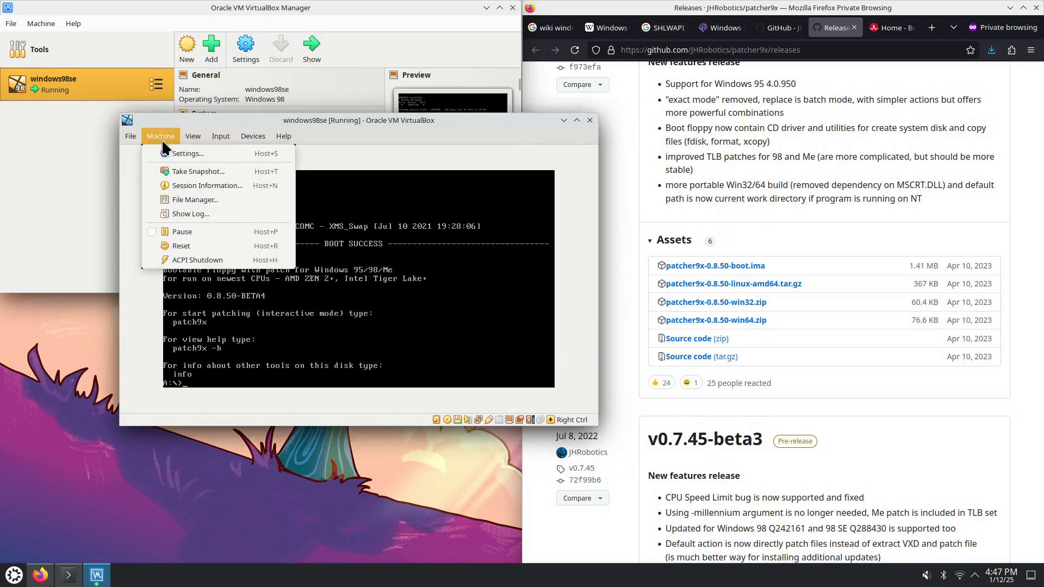
left_click(190, 250)
left_click(331, 309)
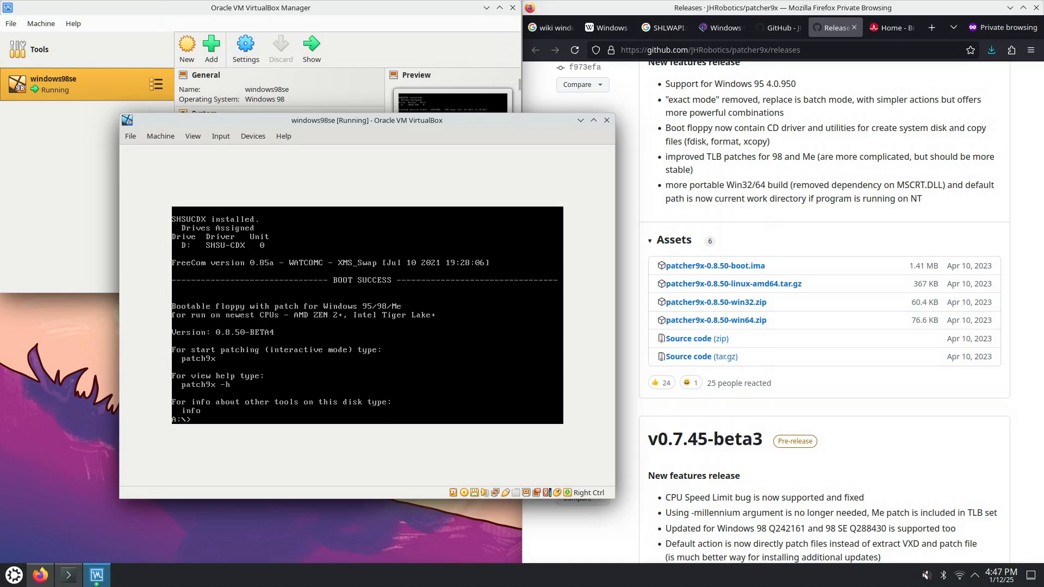
Scroll the patcher9x README to Installation, select the patch9x command, and move the VM window fully into view
left_click(777, 27)
scroll(750, 196, "down", 5)
scroll(761, 217, "down", 10)
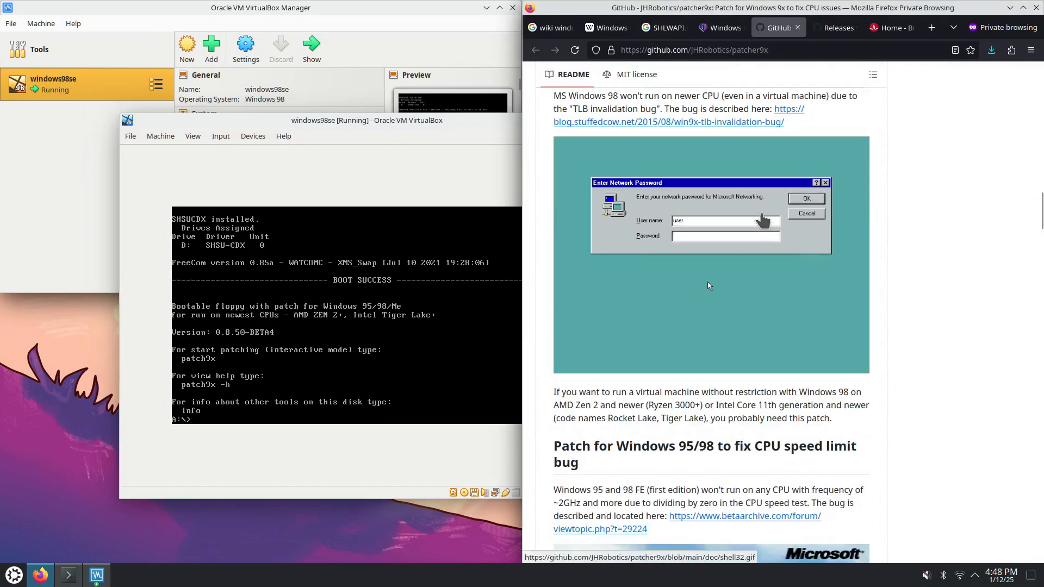
scroll(761, 213, "up", 5)
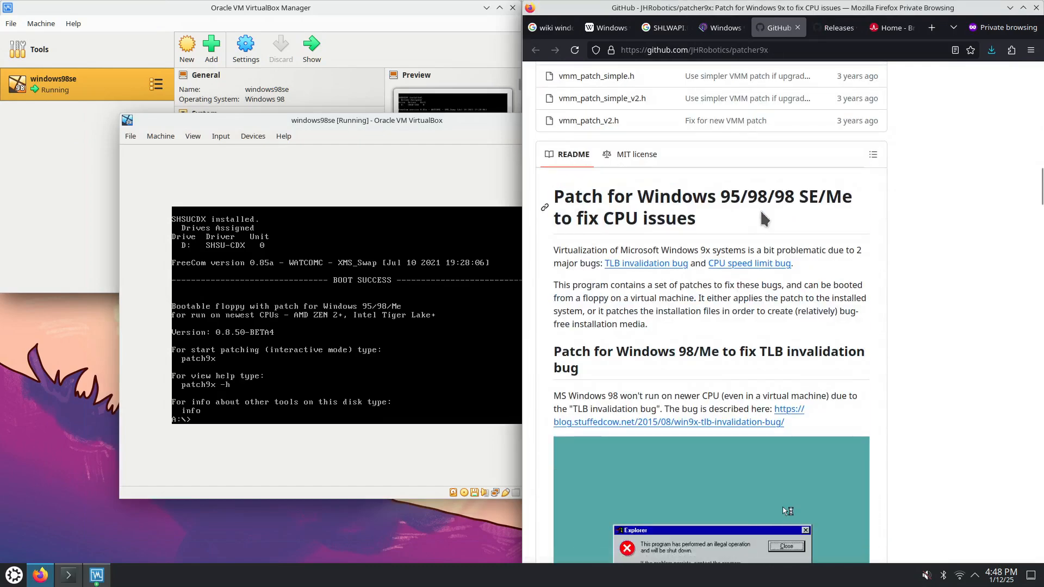
scroll(761, 210, "down", 15)
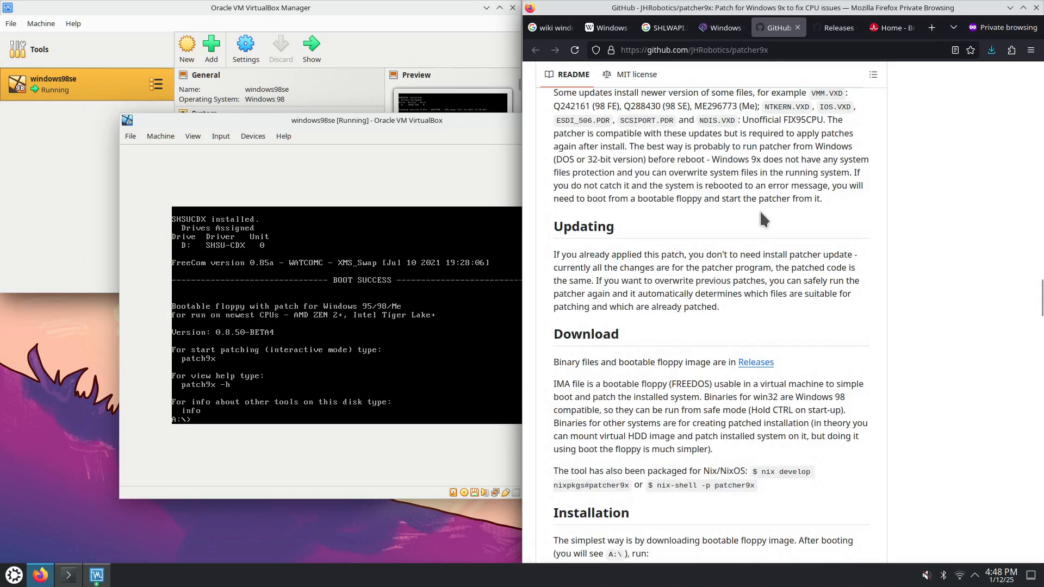
scroll(761, 213, "down", 5)
left_click_drag(566, 283, 594, 283)
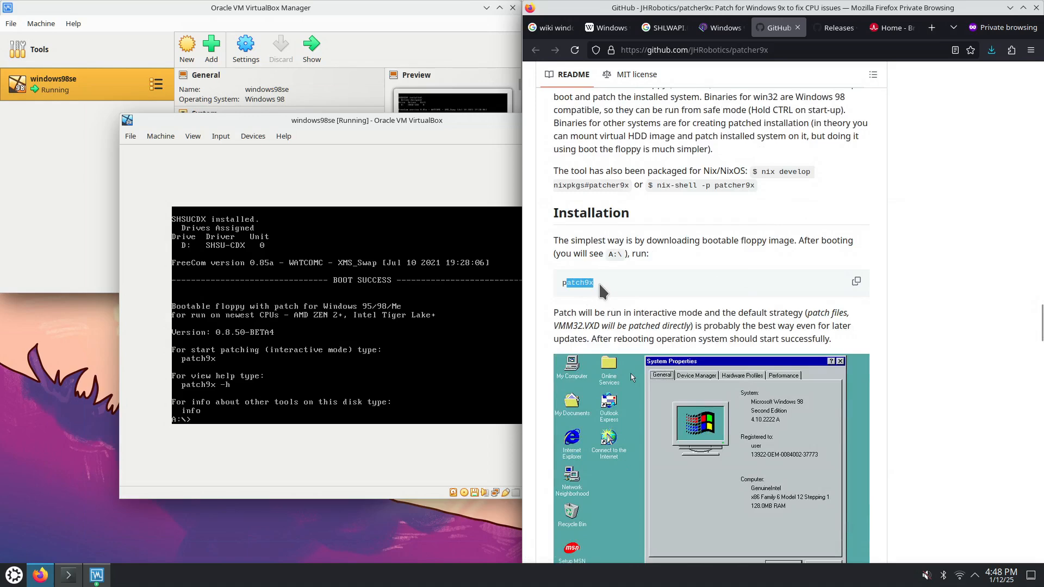
left_click_drag(466, 120, 373, 129)
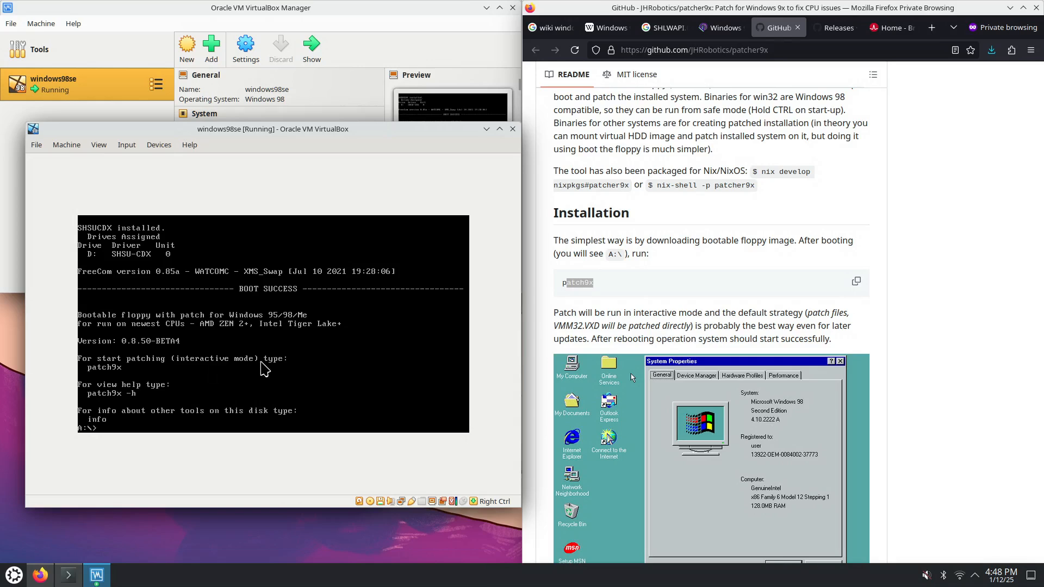
Run patch9x with the default Windows path and strategy, apply the 2 new patches, then exit
left_click(130, 421)
type("patch9x.")
key("Return")
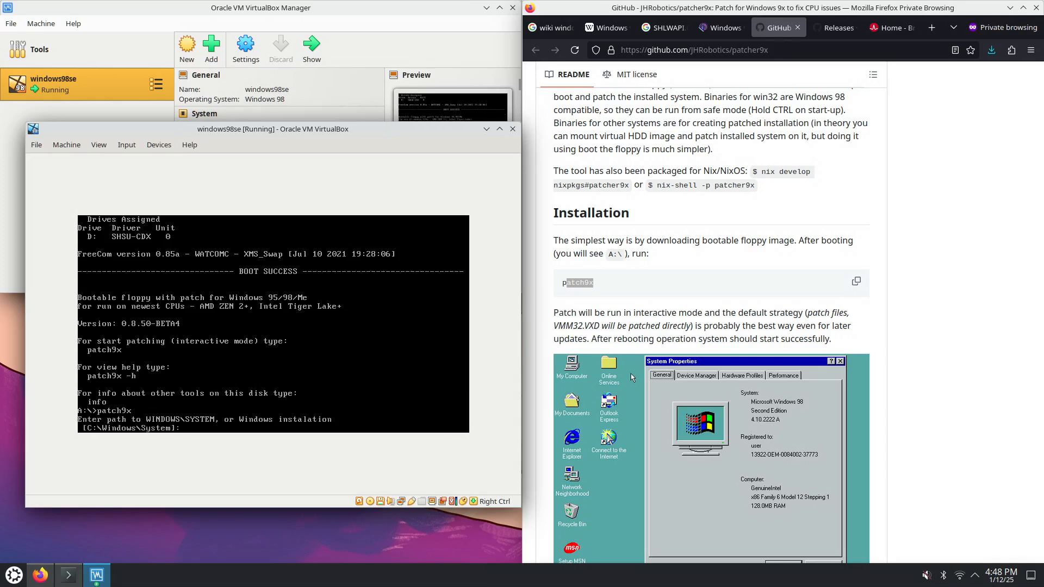
key("Return")
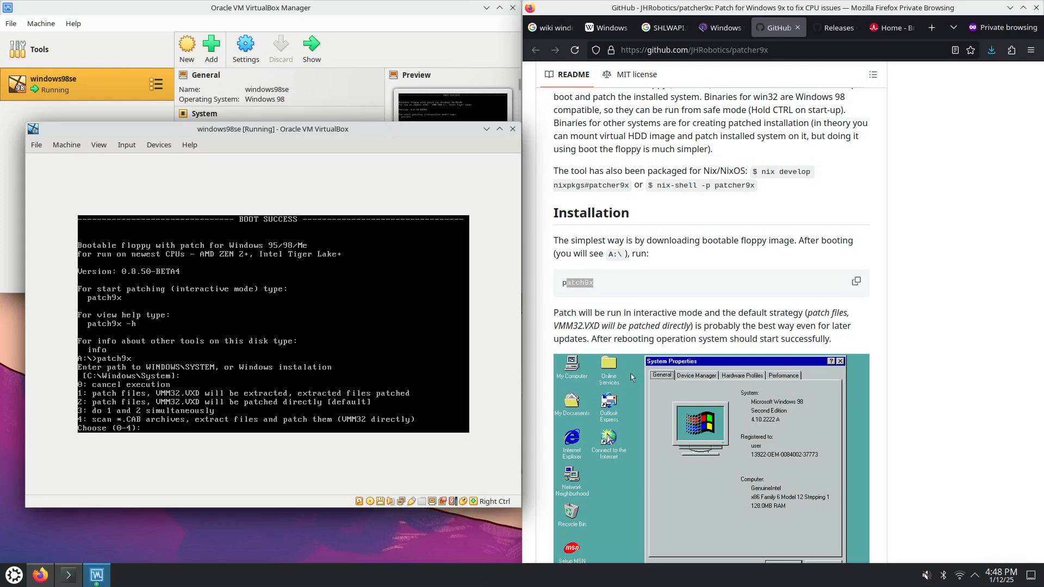
key("Return")
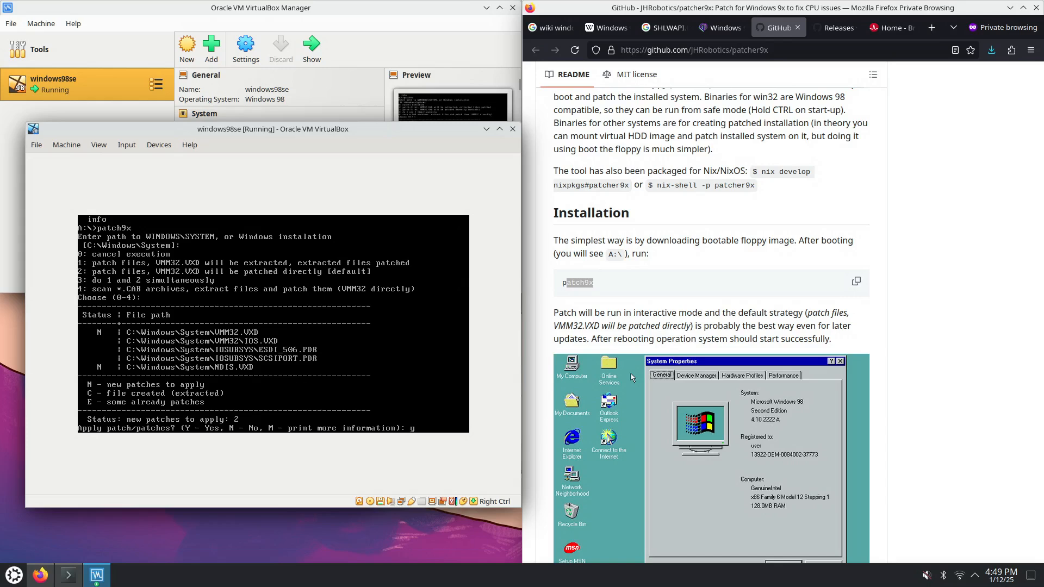
key("Return")
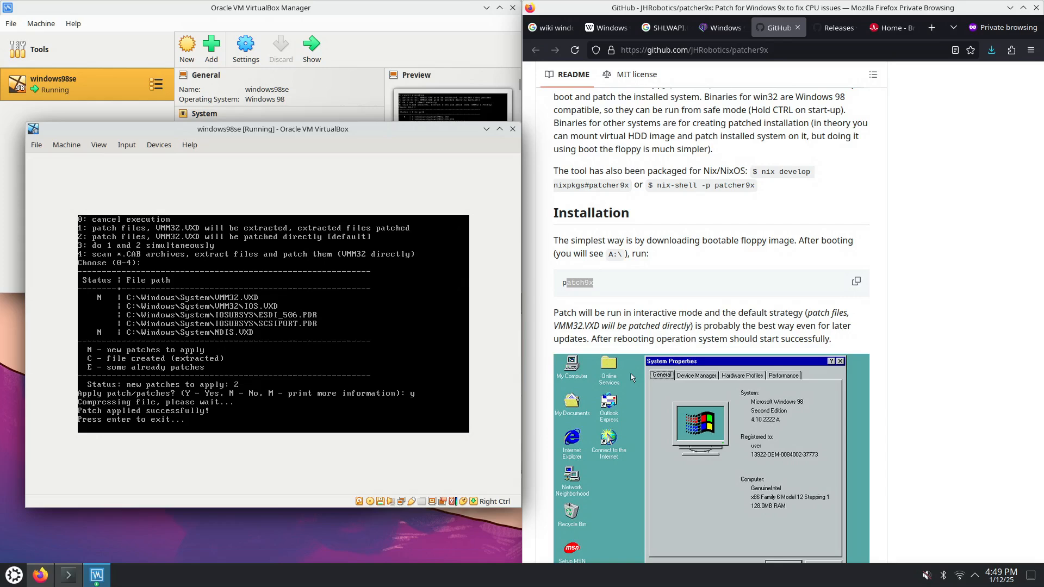
key("Return")
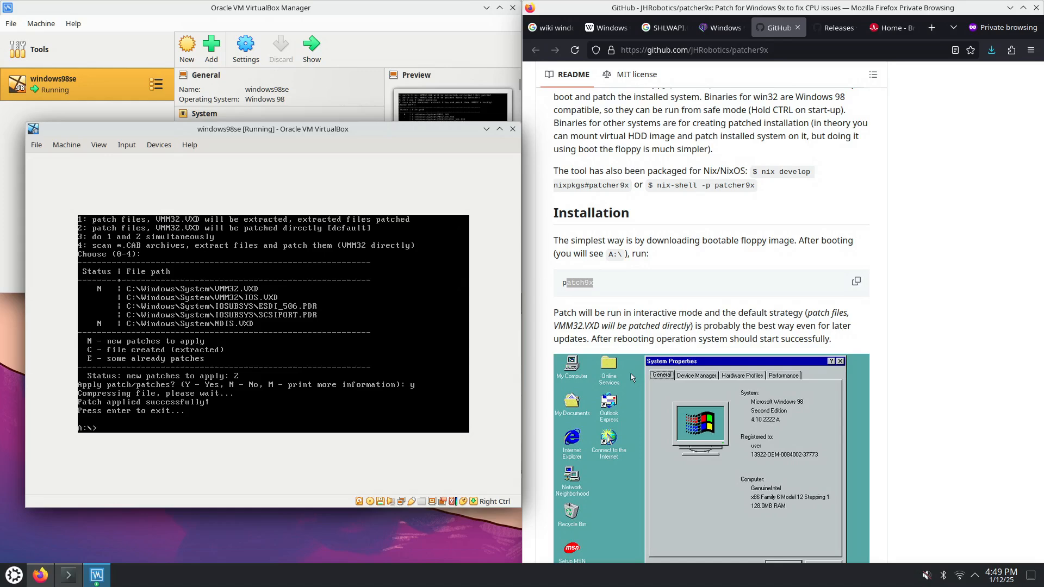
Send an ACPI shutdown to the windows98se VM, then power it off
left_click(65, 146)
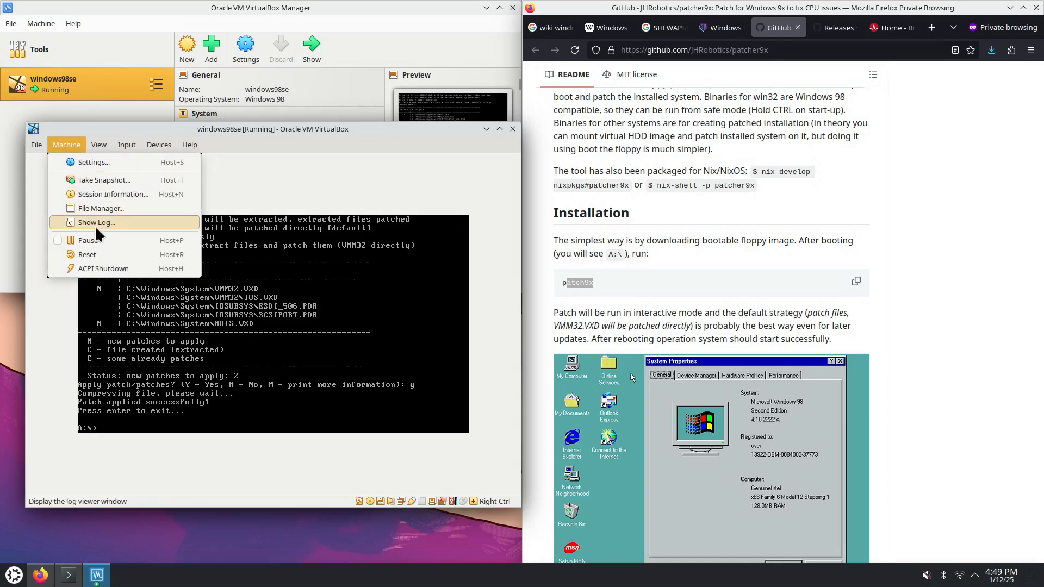
left_click(119, 270)
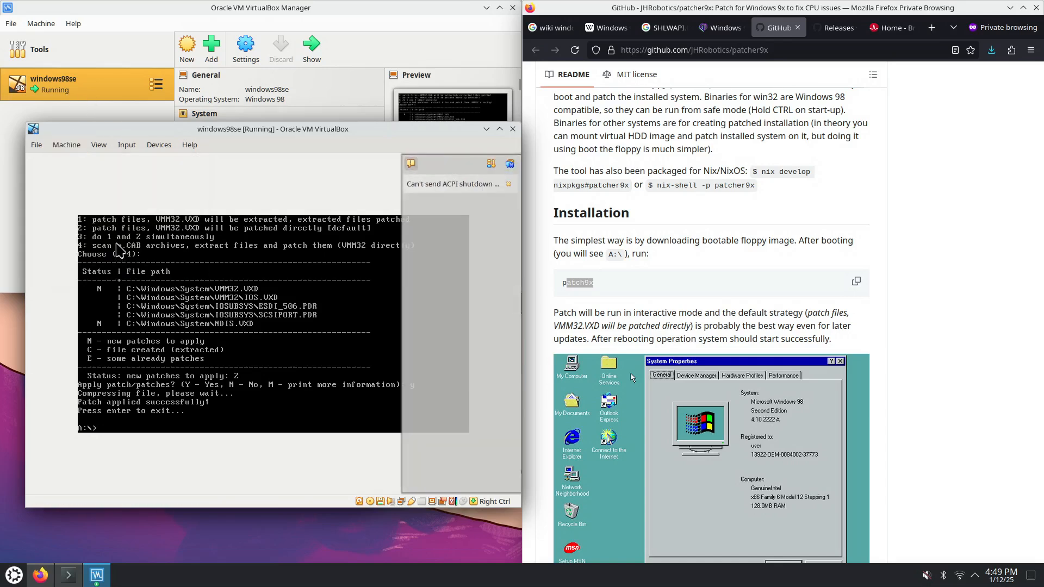
left_click(36, 146)
left_click(52, 201)
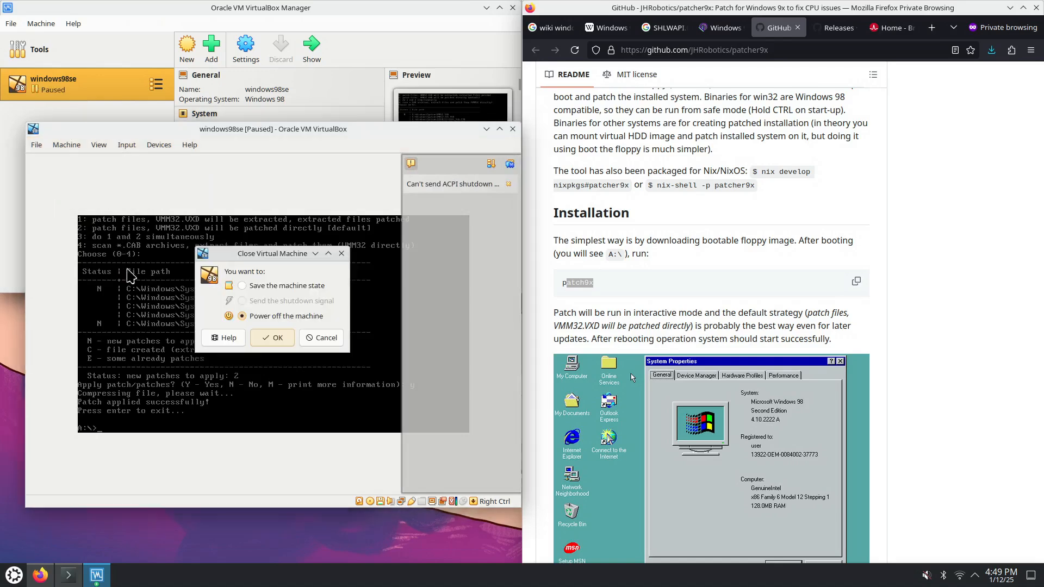
left_click(277, 341)
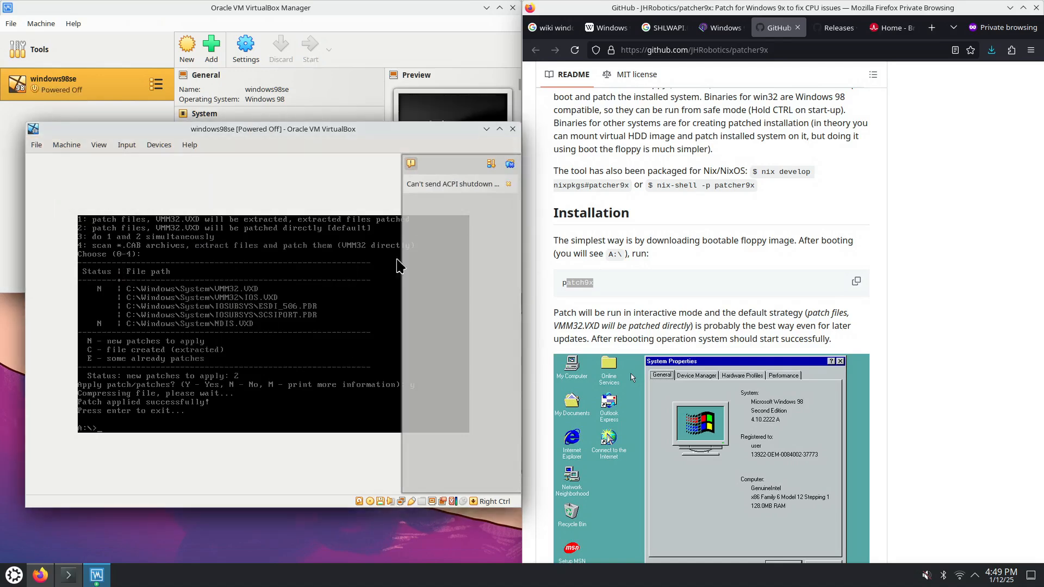
Remove the patcher9x boot floppy image from the VM's storage and save the settings
scroll(332, 126, "down", 3)
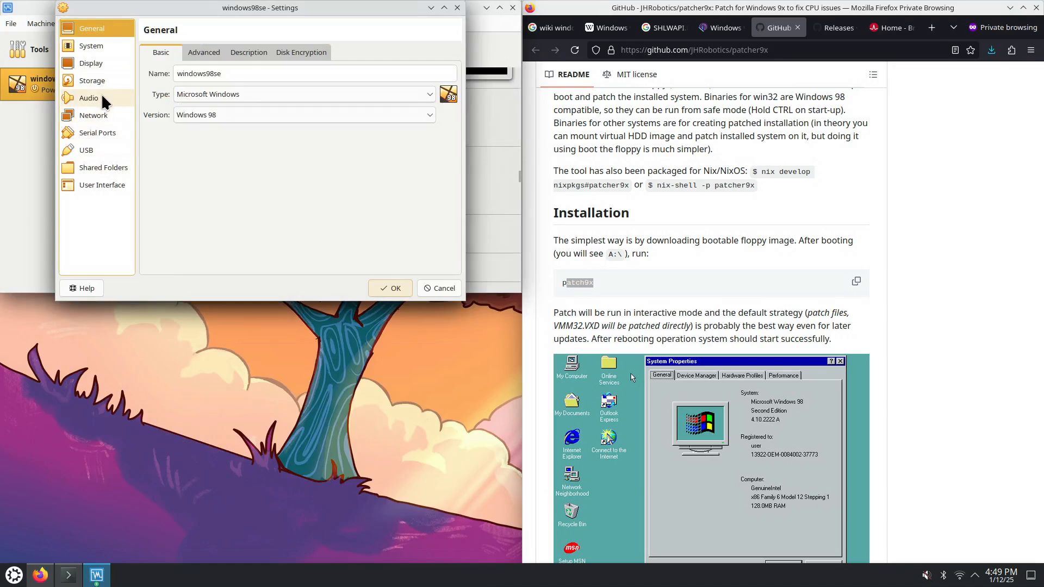
left_click(104, 79)
left_click(178, 80)
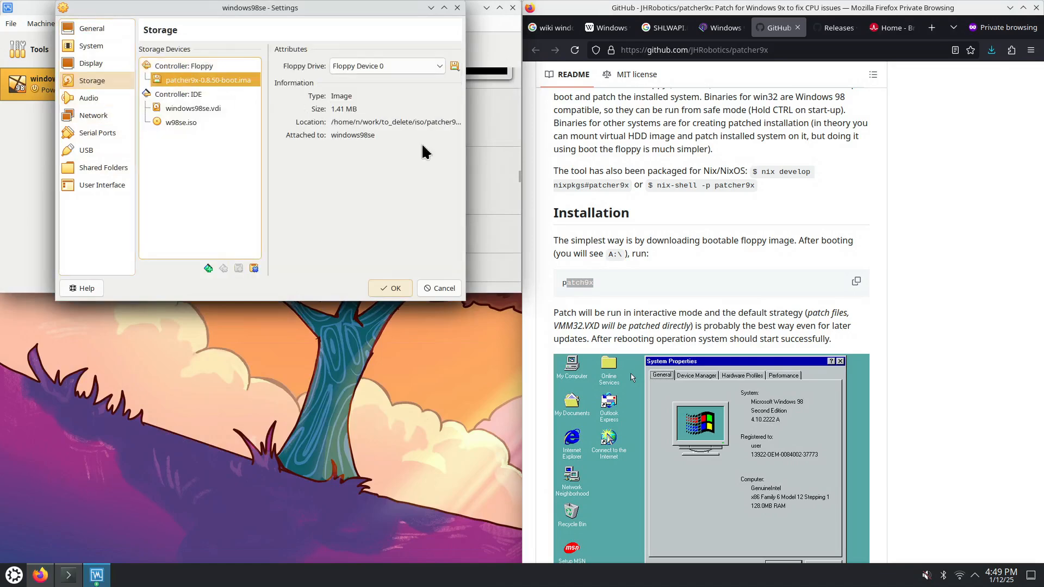
left_click(440, 63)
left_click(441, 61)
left_click(236, 82)
right_click(218, 77)
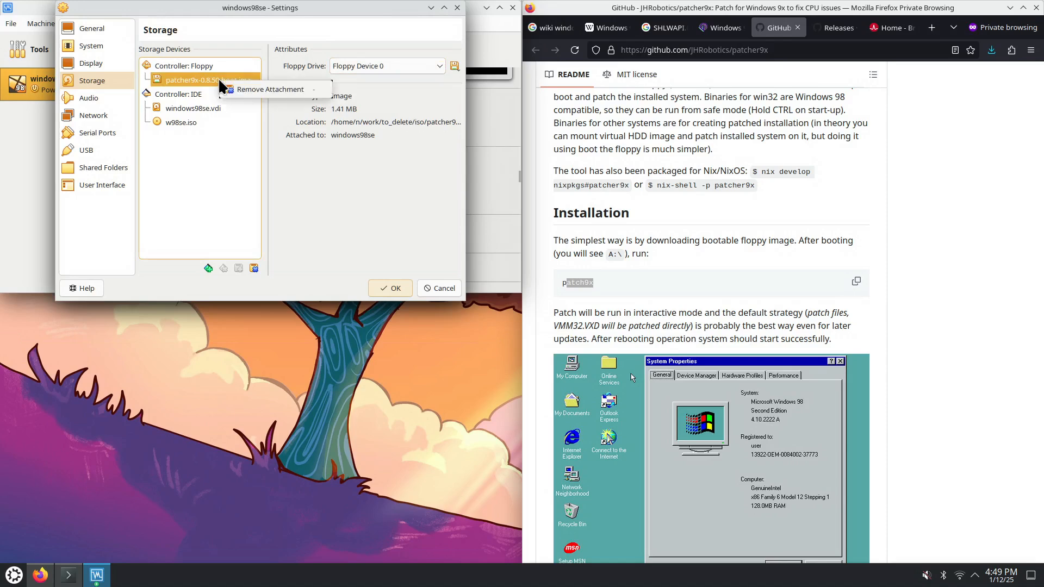
left_click(249, 90)
left_click(393, 284)
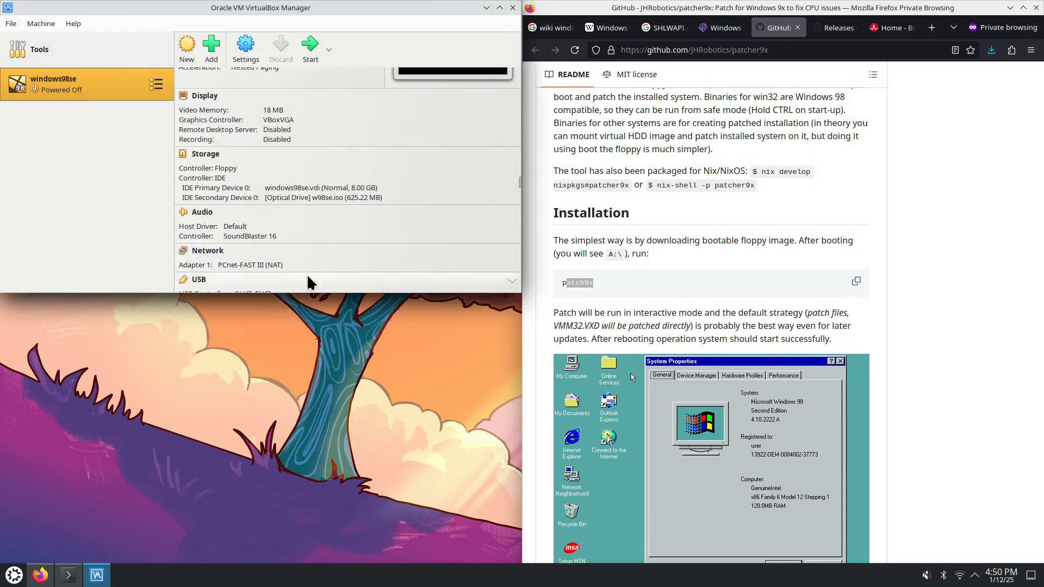
Review the VM's storage and boot order, confirming the w98se.iso disc is still attached
left_click(246, 47)
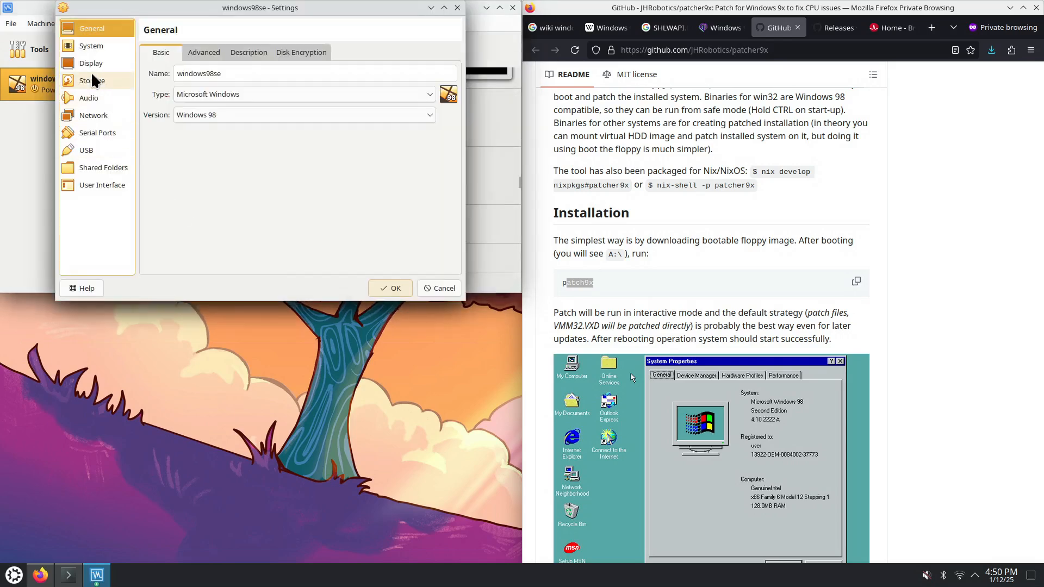
left_click(96, 80)
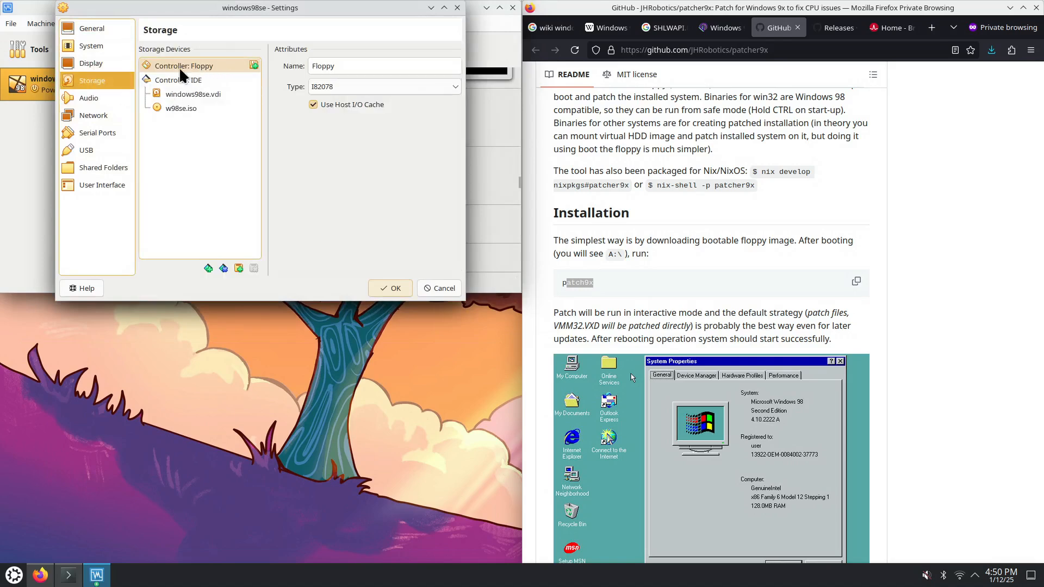
left_click(96, 41)
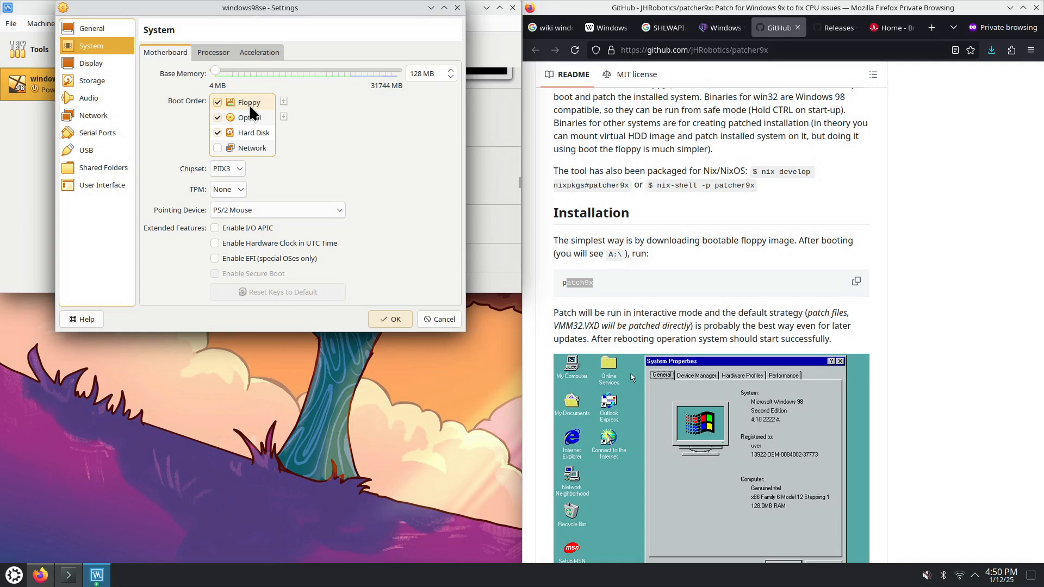
left_click(92, 80)
left_click(187, 108)
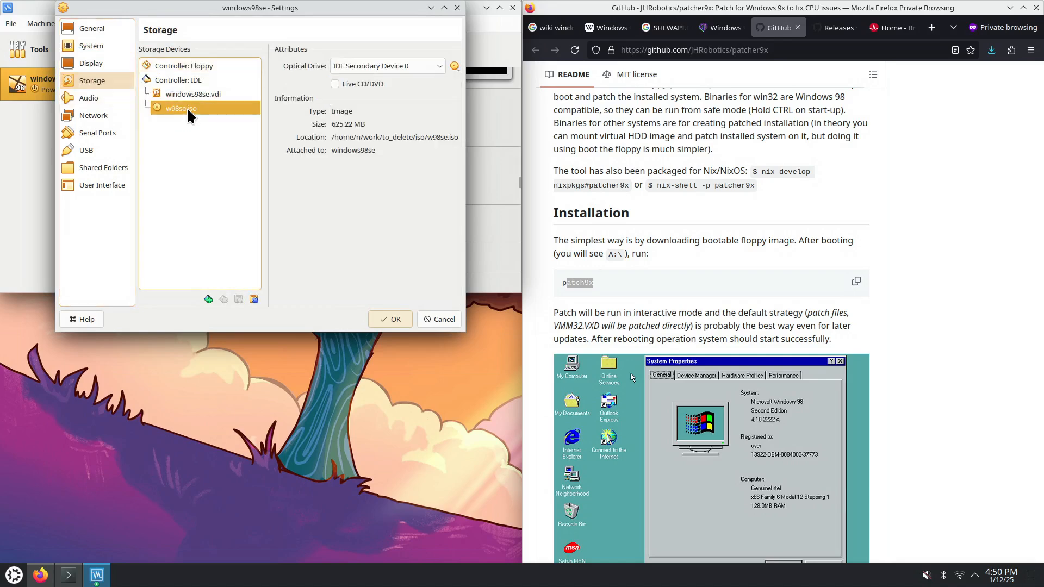
left_click(397, 319)
Start the windows98se VM normally and dismiss its notification panel
left_click(328, 50)
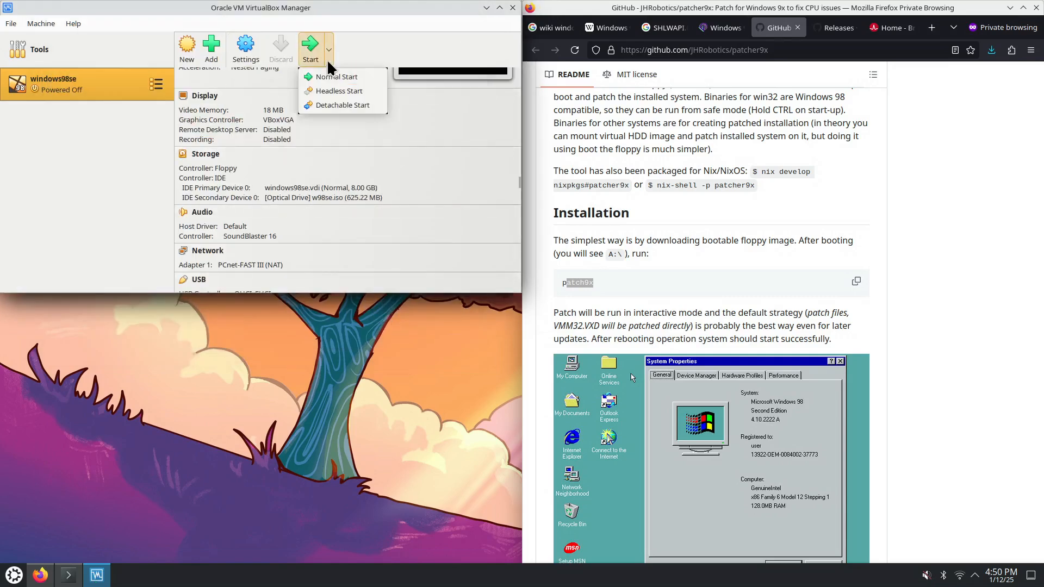
left_click(333, 75)
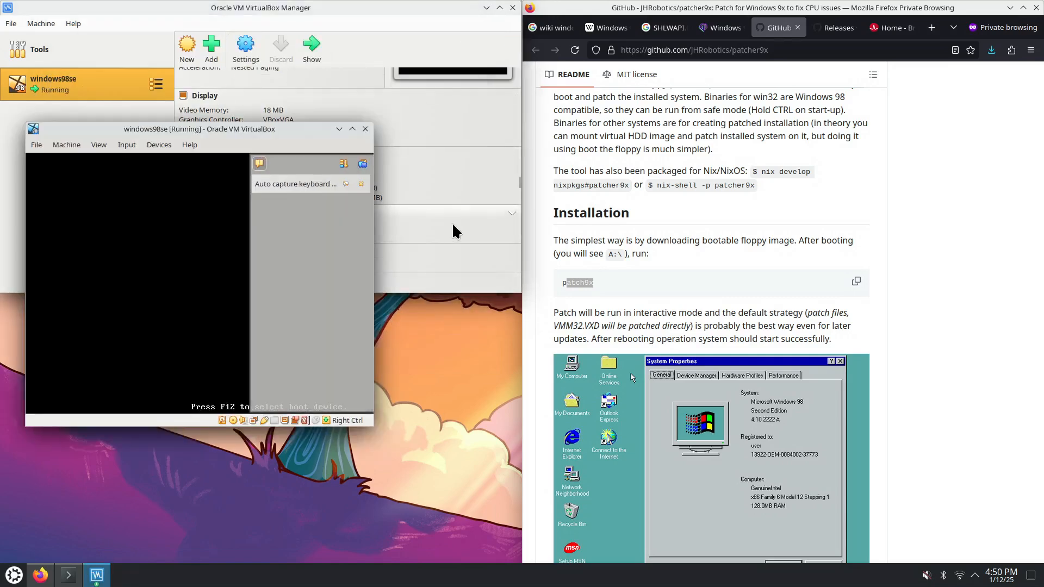
left_click(363, 163)
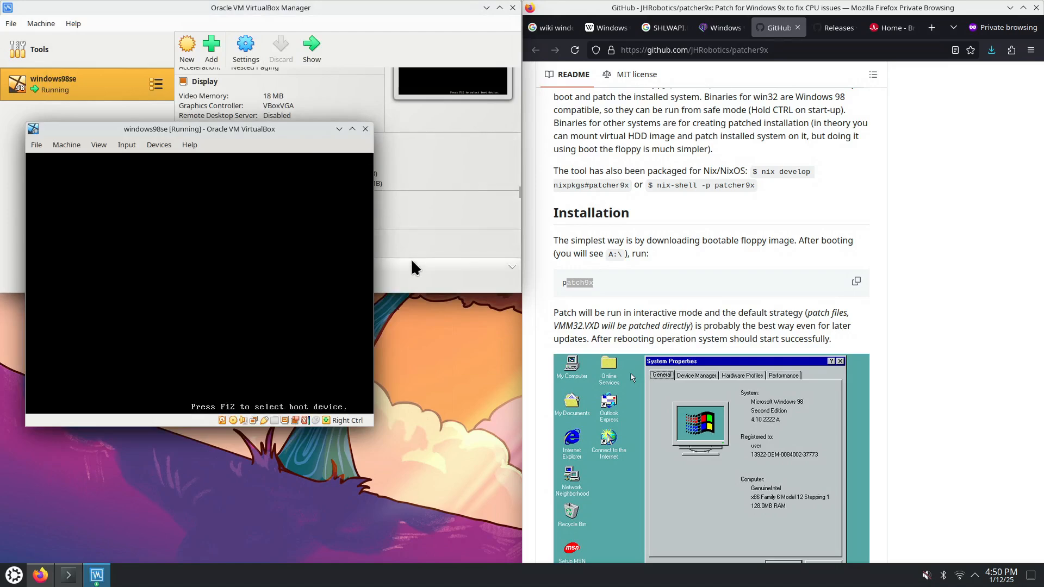
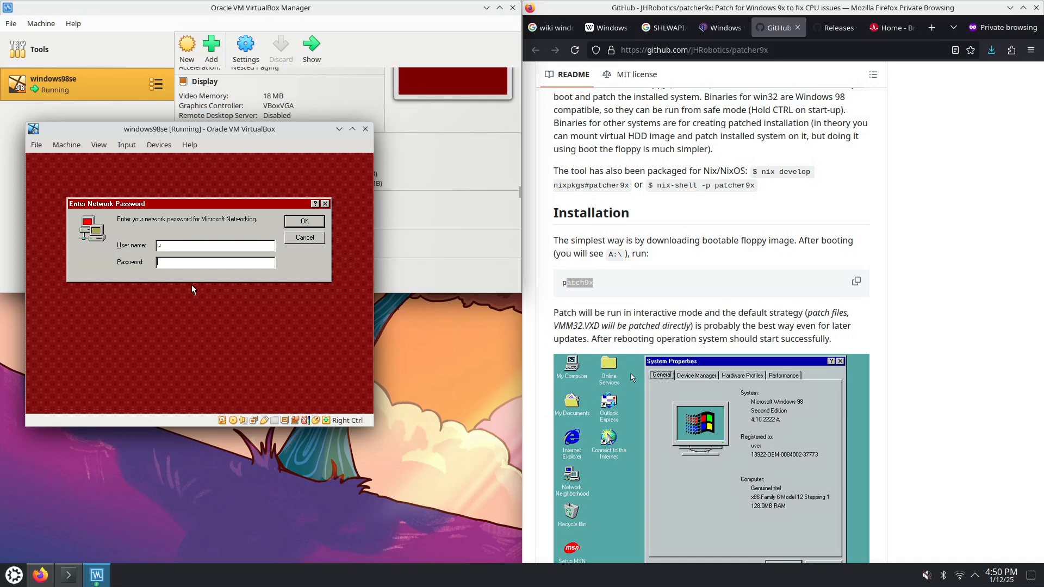
Skip the network password prompt and apply the (GMT-05:00) Eastern Time (US & Canada) time zone
left_click(303, 221)
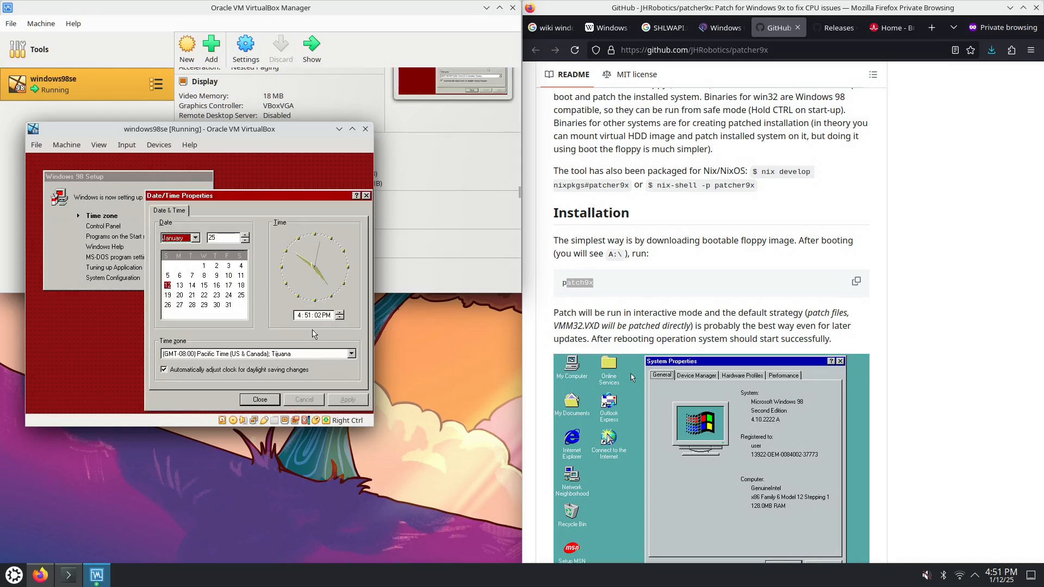
left_click(351, 356)
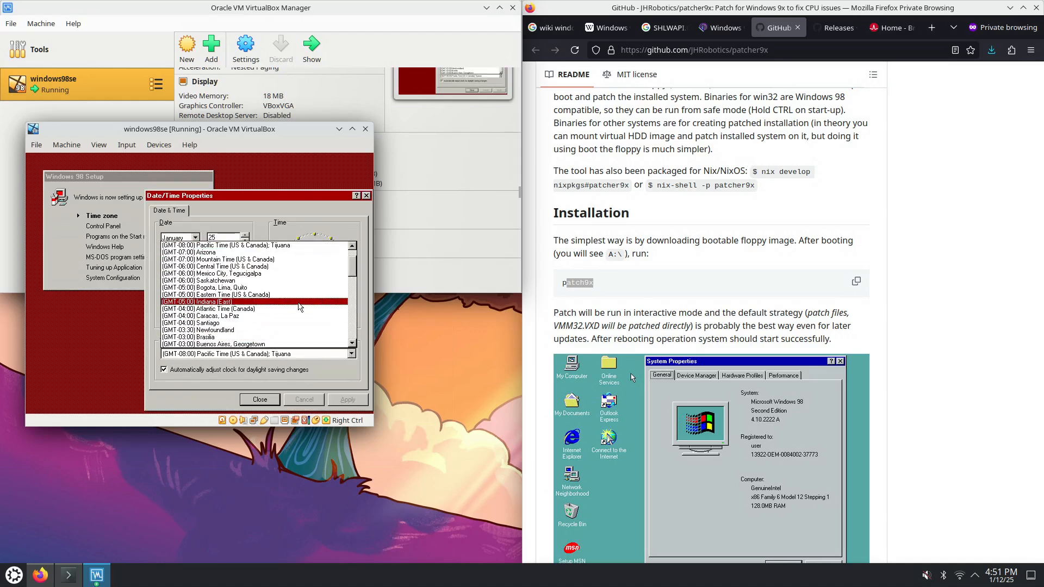
left_click(285, 296)
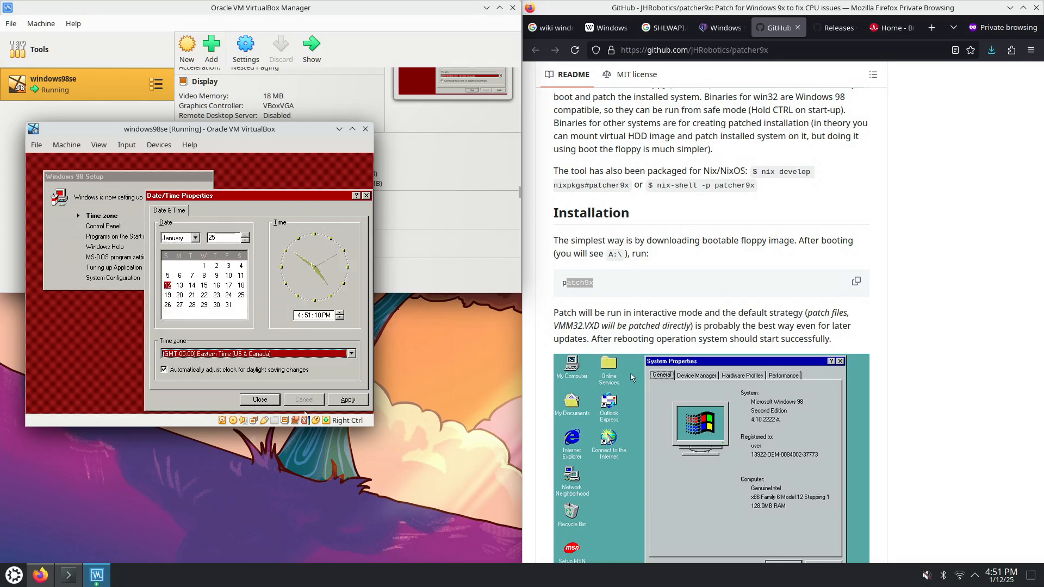
left_click(347, 401)
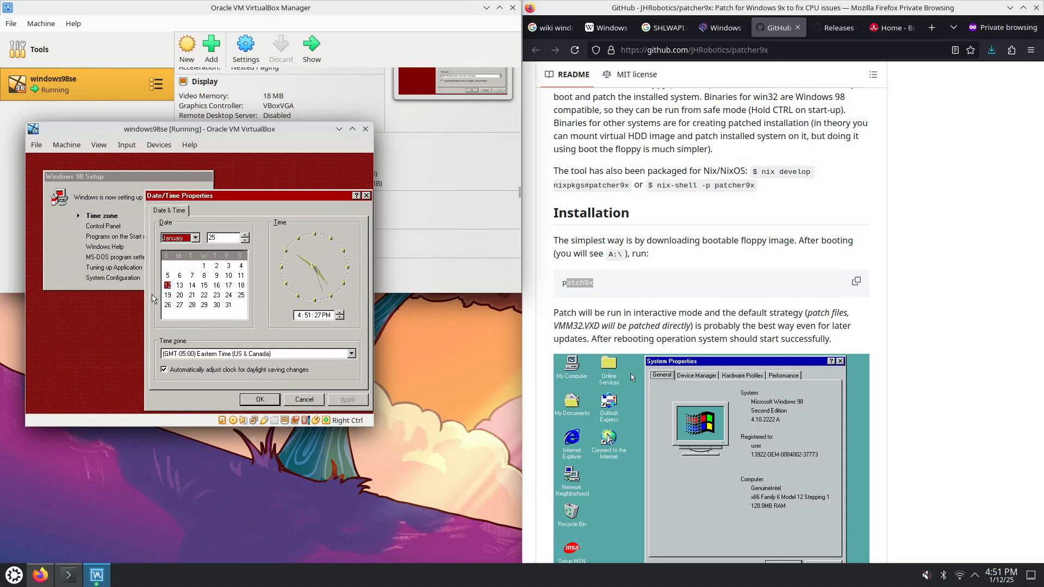
Confirm the Date/Time Properties so setup can continue
left_click(167, 285)
left_click_drag(218, 238, 208, 238)
left_click(258, 400)
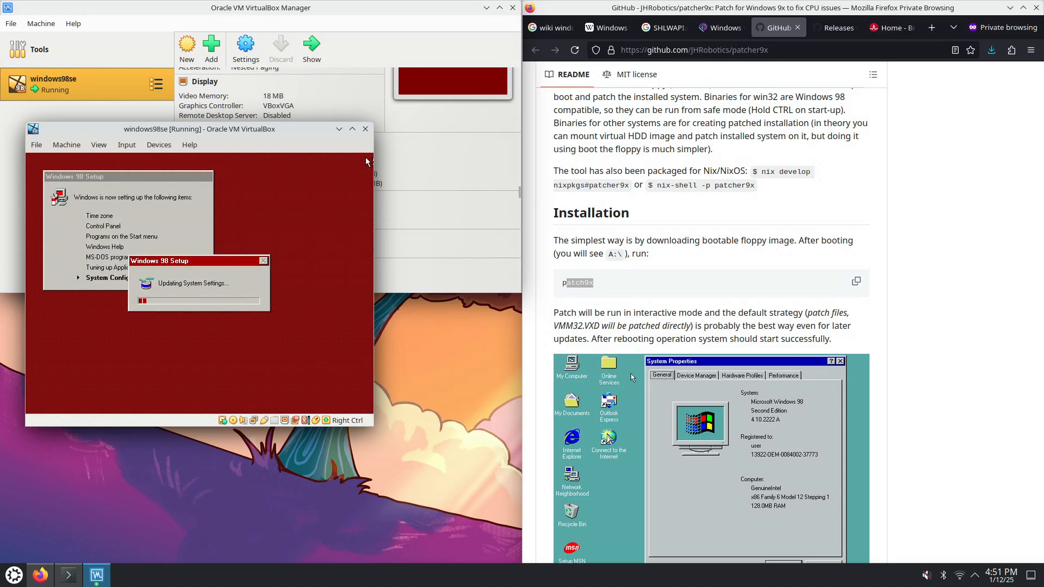
Scroll the Windows 98 Wikipedia article down to its Upgradeability heading
left_click(608, 27)
scroll(672, 157, "up", 10)
scroll(670, 154, "up", 15)
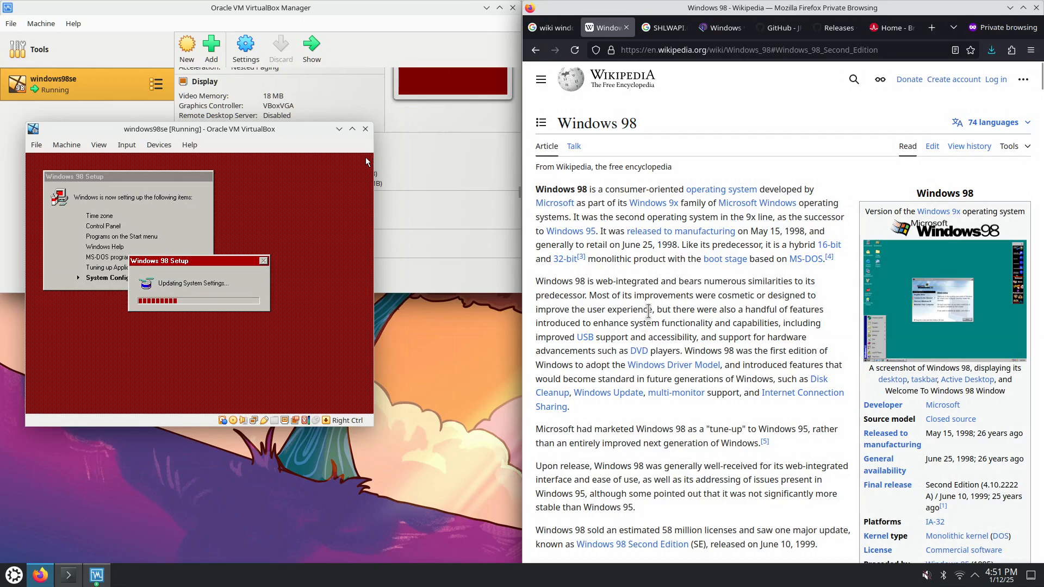
scroll(649, 311, "down", 15)
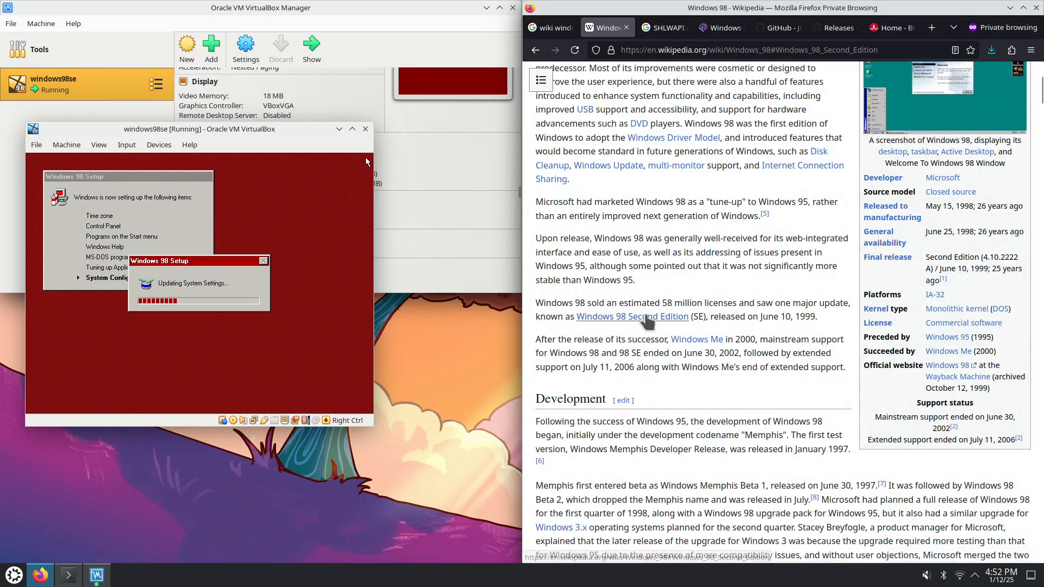
scroll(647, 315, "down", 10)
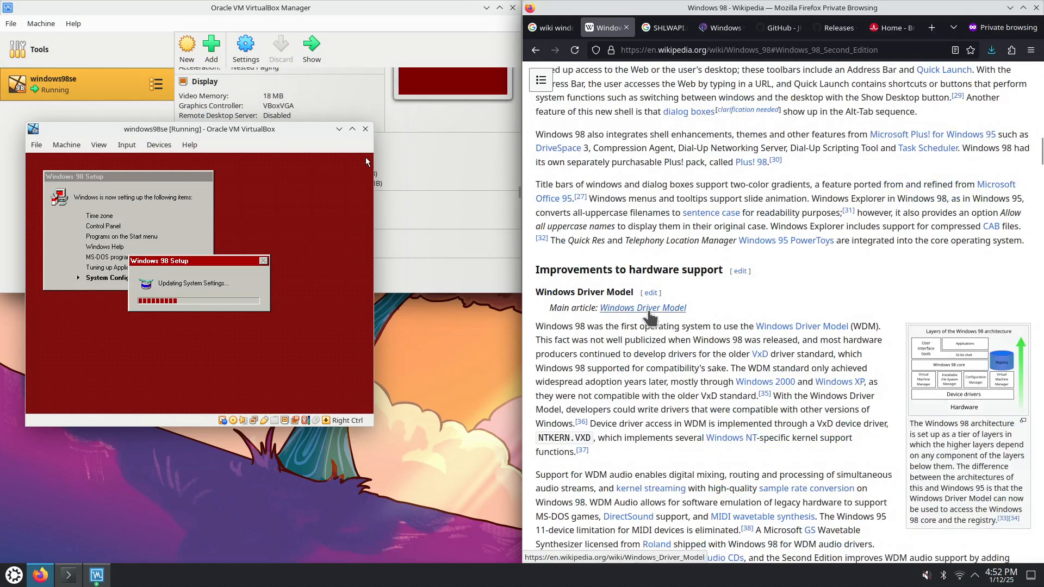
scroll(648, 319, "down", 10)
scroll(649, 320, "down", 10)
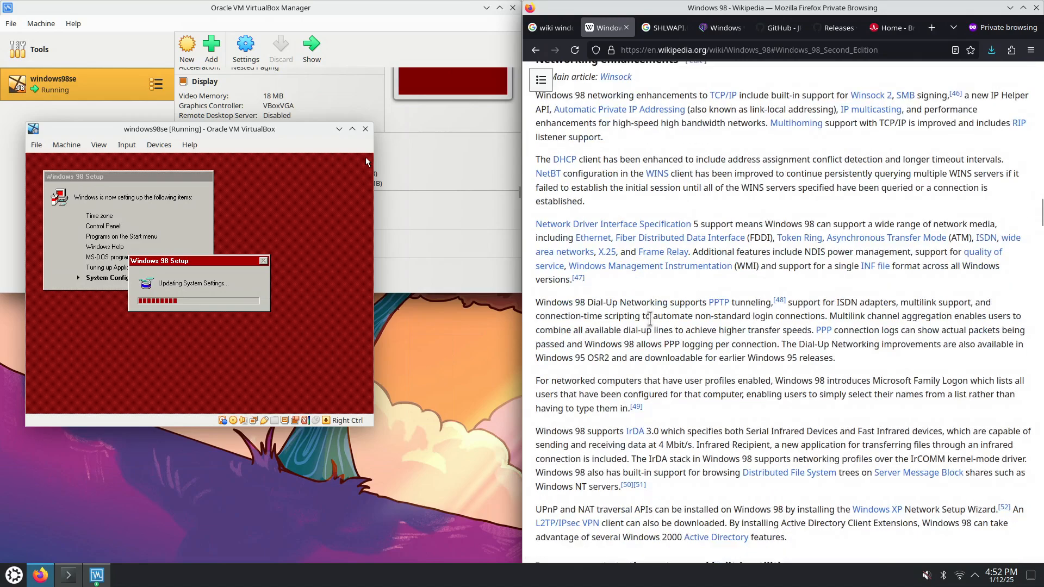
scroll(651, 336, "down", 5)
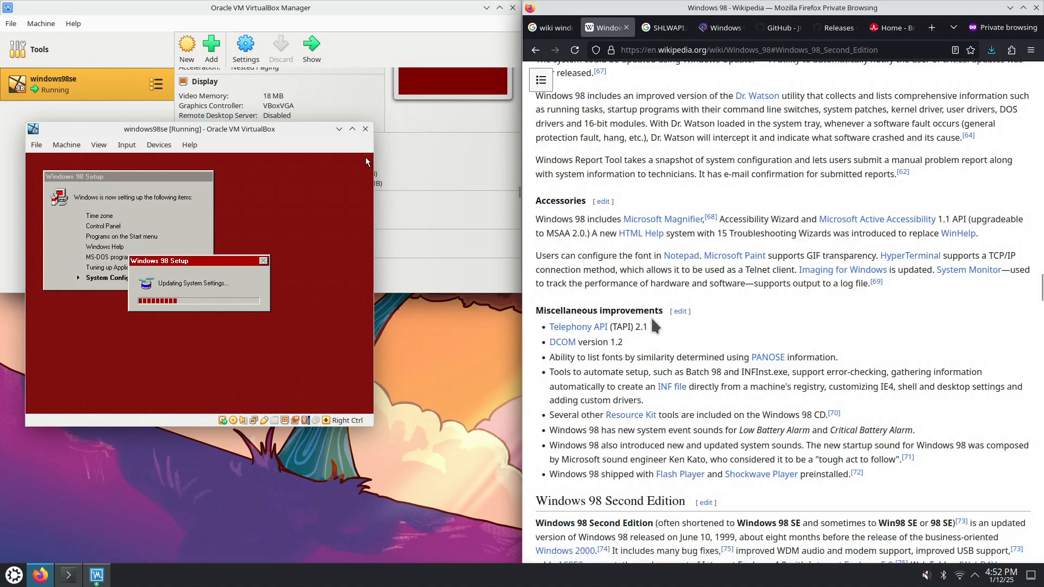
scroll(651, 333, "down", 15)
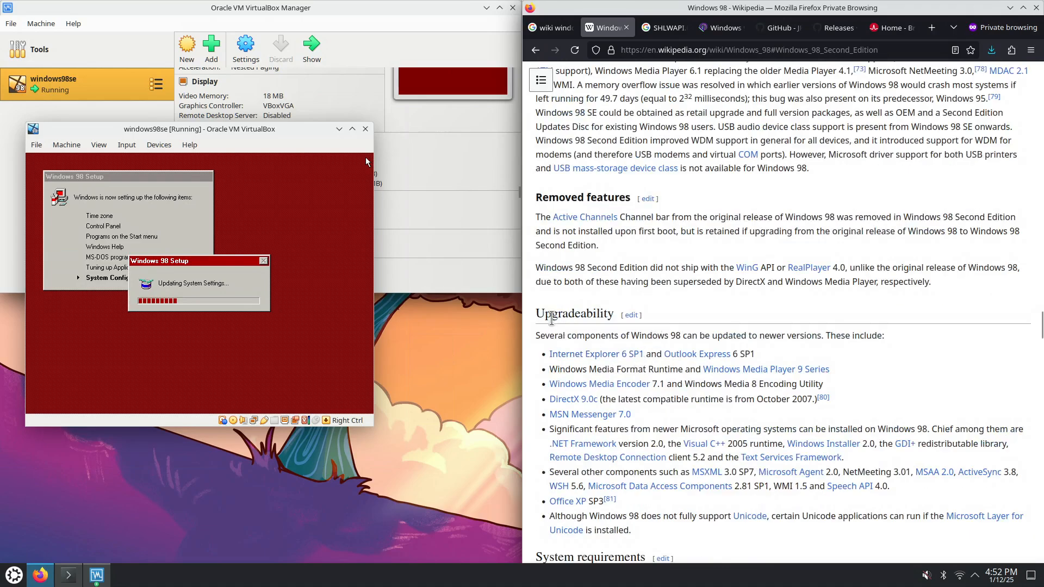
left_click_drag(545, 314, 607, 309)
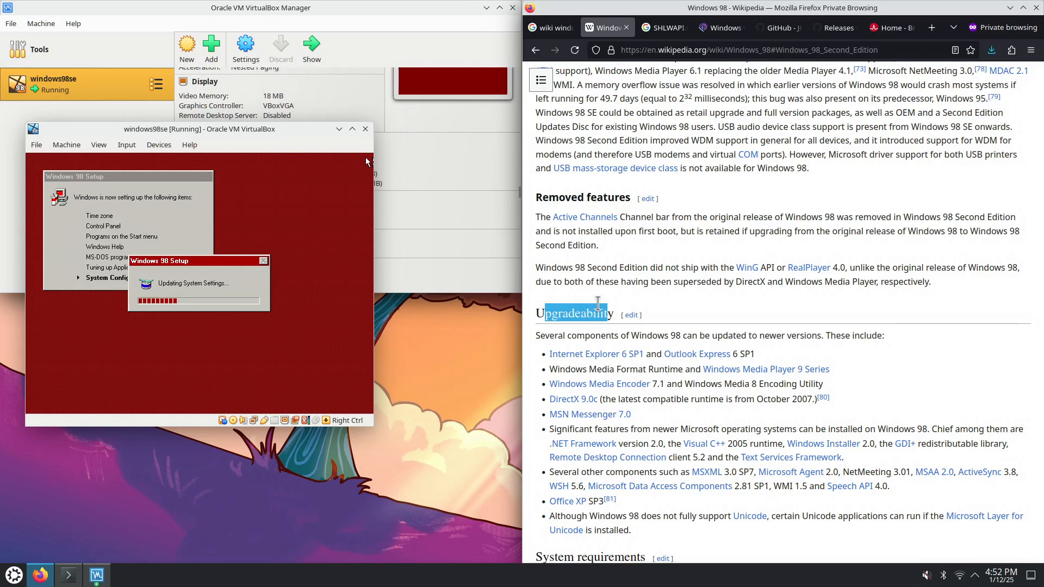
Highlight the Unicode item, the Outlook Express 6 SP1 mention and the DirectX runtime note
triple_click(651, 533)
left_click_drag(622, 478, 599, 359)
left_click(619, 336)
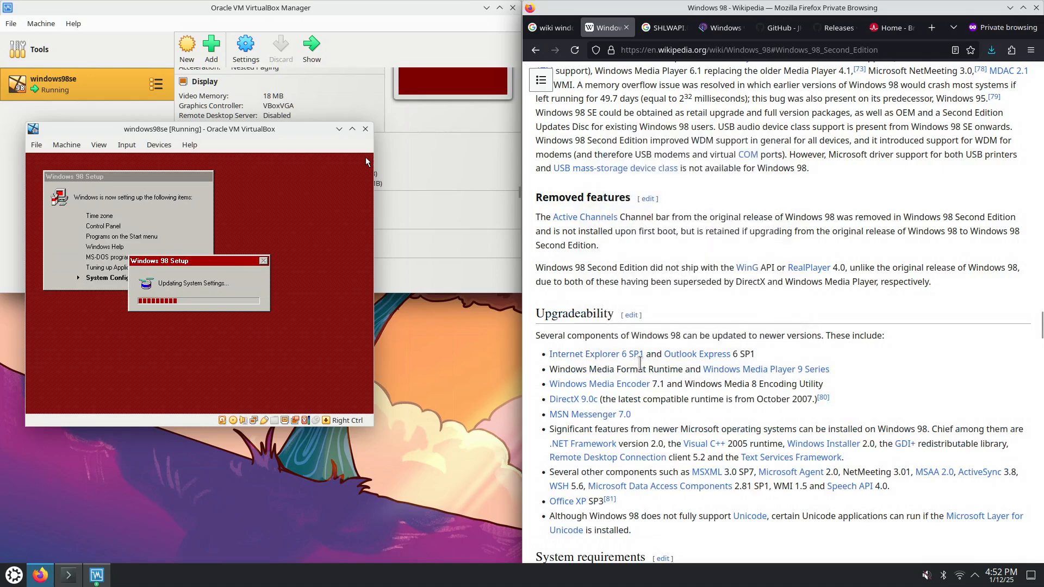
left_click_drag(656, 355, 749, 356)
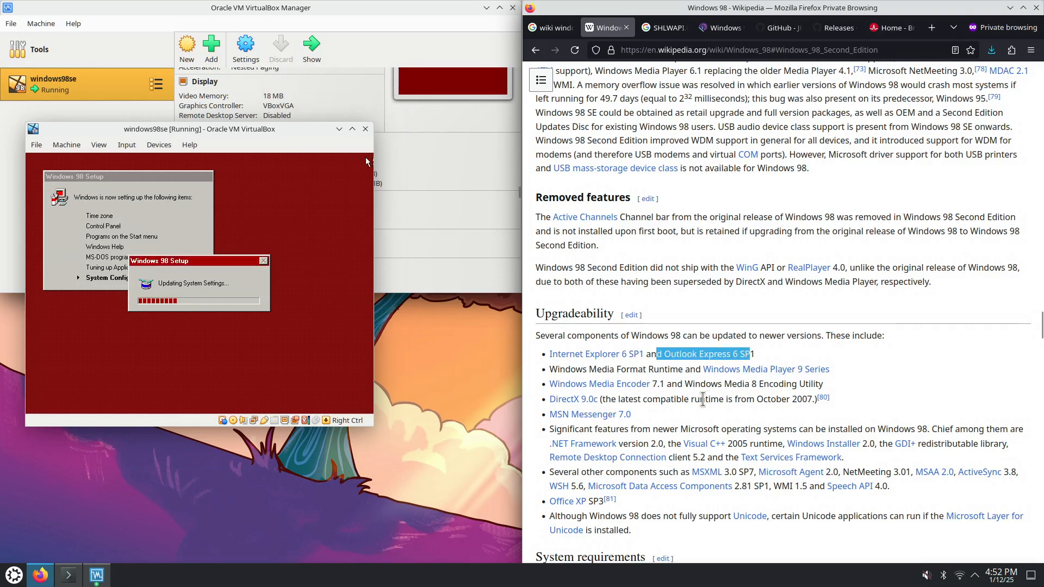
left_click(605, 399)
left_click_drag(606, 399, 764, 400)
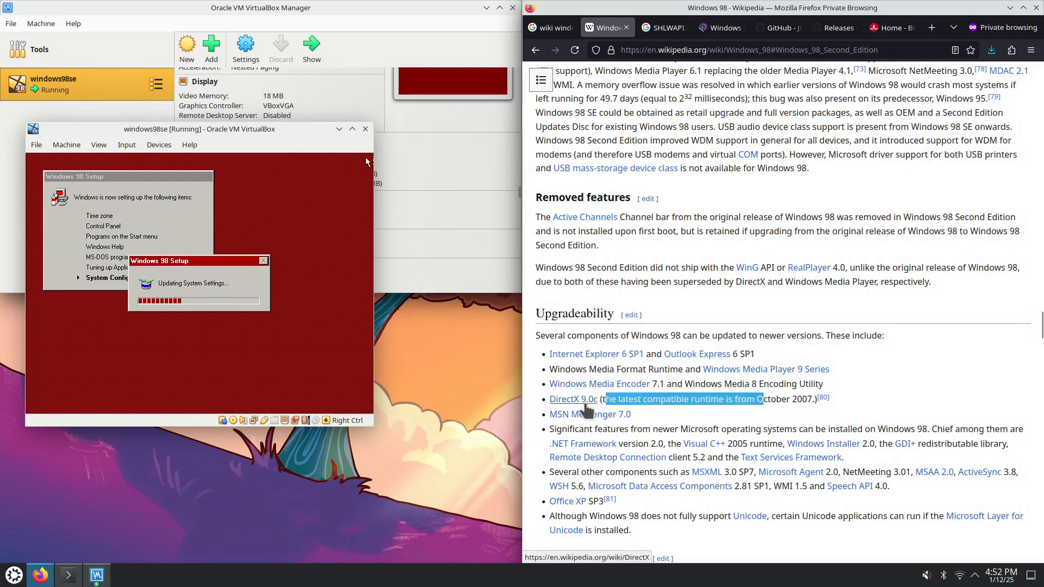
left_click(802, 401)
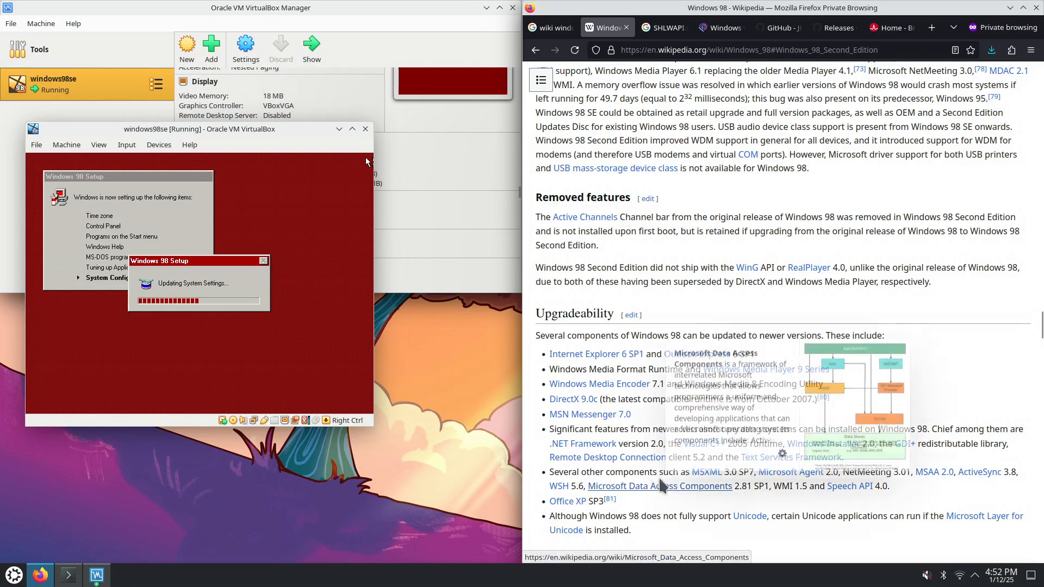
Highlight the .NET Framework, Visual C++ 2005, Windows Installer, Remote Desktop, MDAC, Office XP SP3 and Unicode entries
left_click_drag(623, 444, 664, 443)
left_click_drag(731, 444, 784, 442)
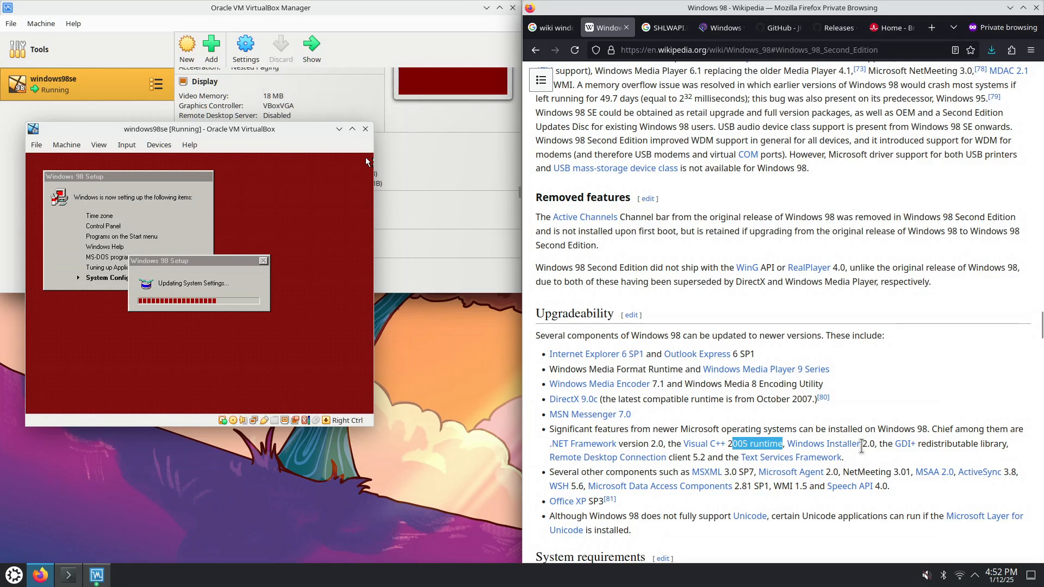
left_click_drag(865, 444, 869, 444)
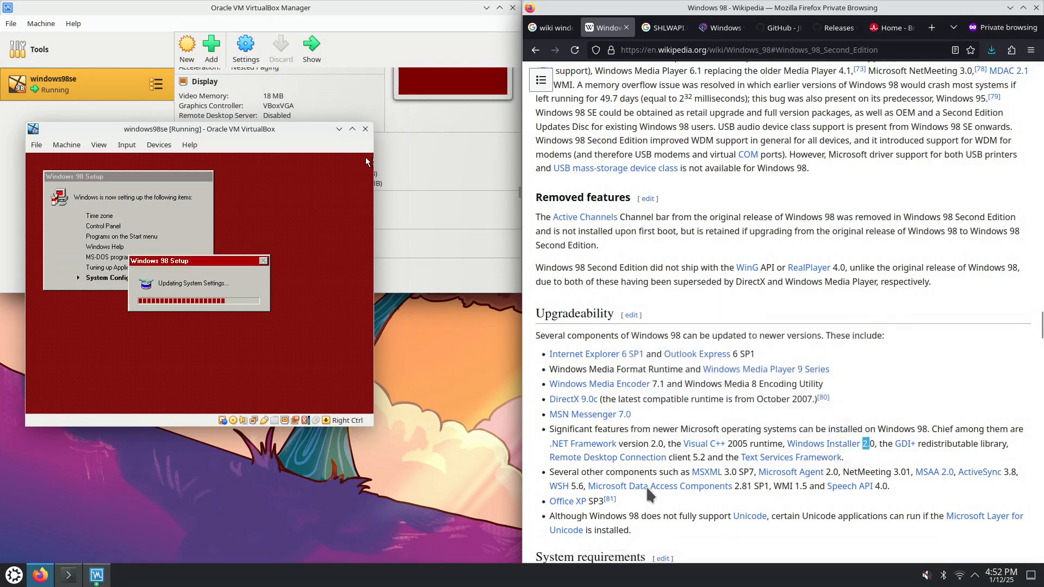
mouse_move(594, 461)
left_click_drag(678, 457, 704, 458)
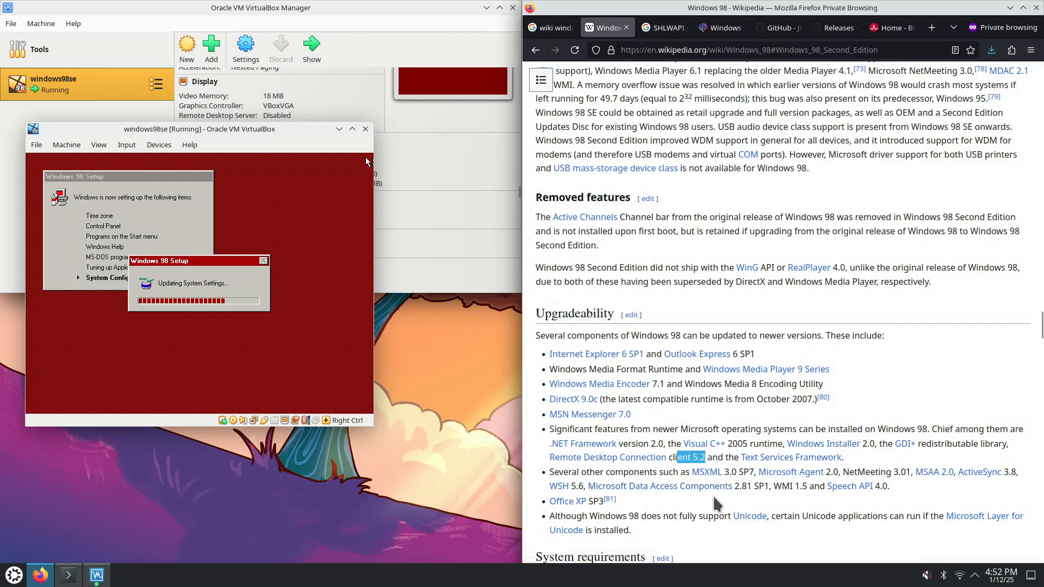
left_click_drag(748, 486, 680, 487)
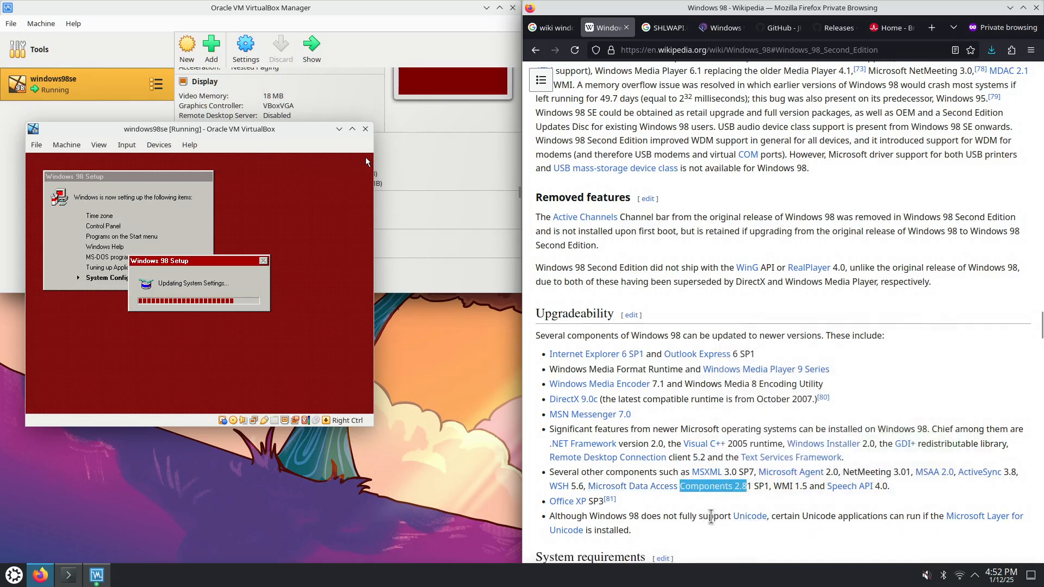
left_click_drag(617, 506, 566, 504)
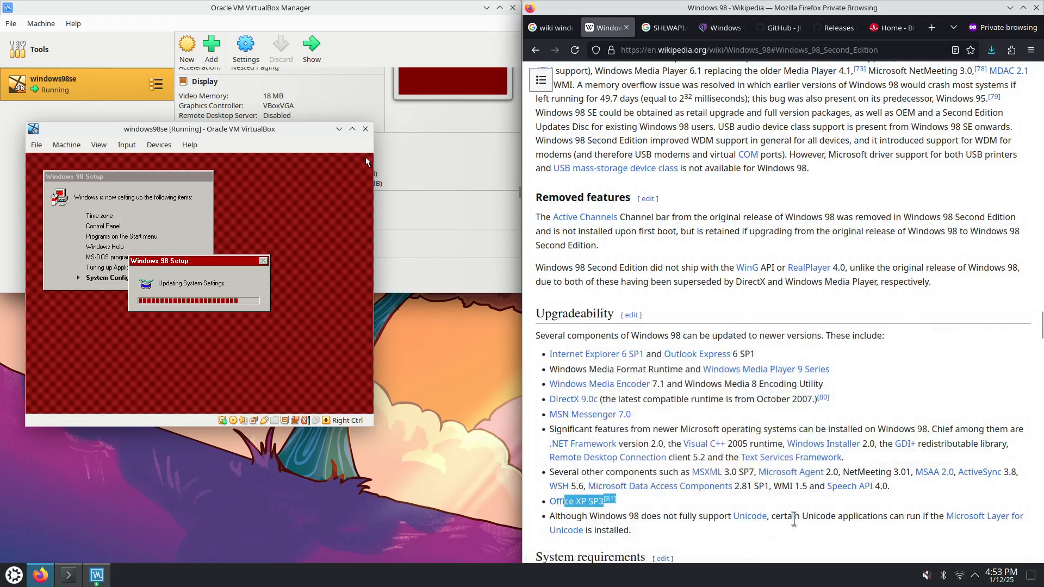
left_click_drag(713, 517, 716, 526)
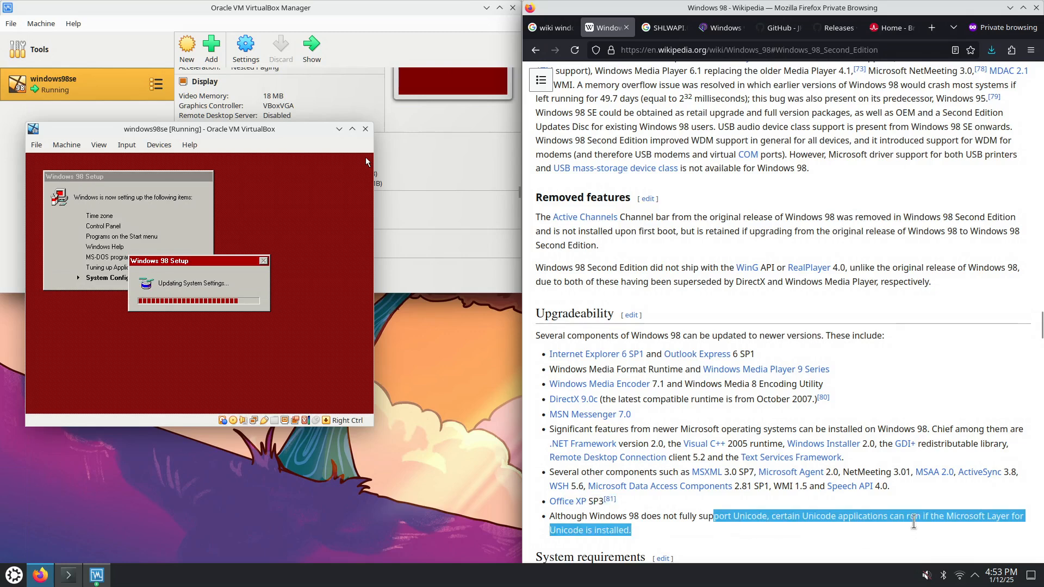
mouse_move(931, 530)
left_click(712, 517)
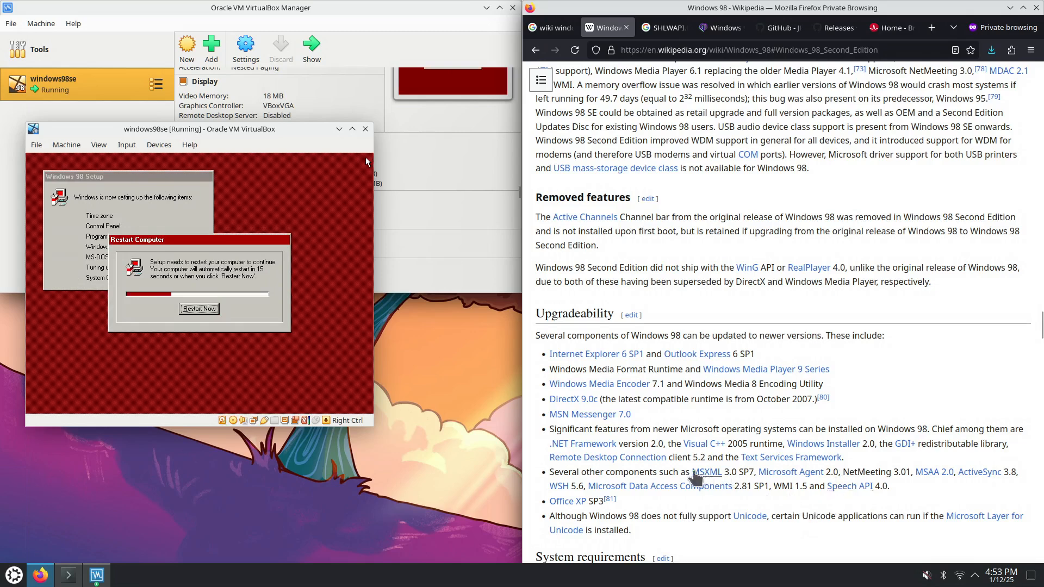
Note MSXML 3.0 and WMI 1.5 in the article, then dismiss the VM's post-restart network password prompt
left_click_drag(673, 472, 742, 473)
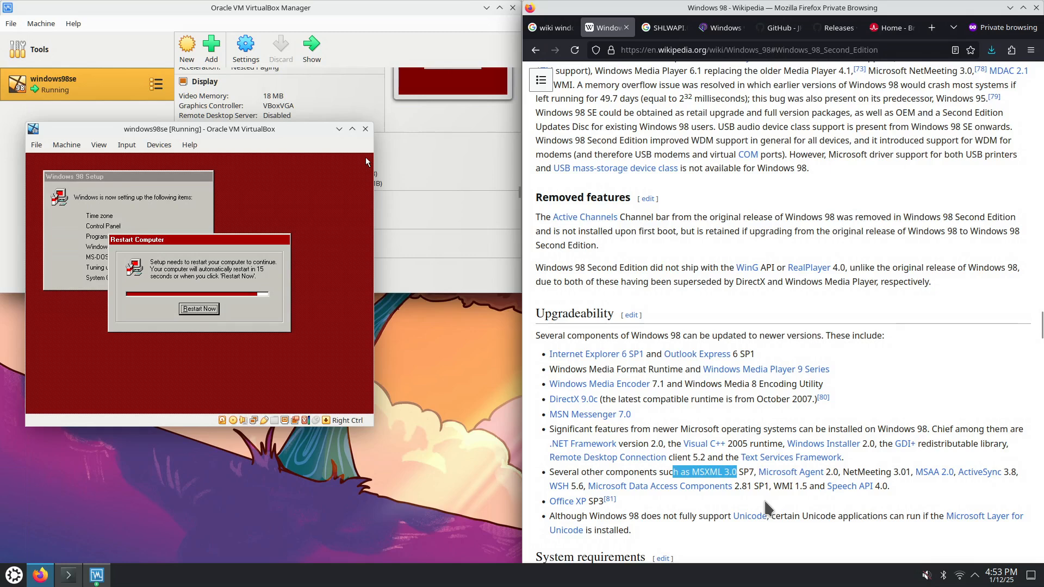
left_click_drag(774, 487, 809, 486)
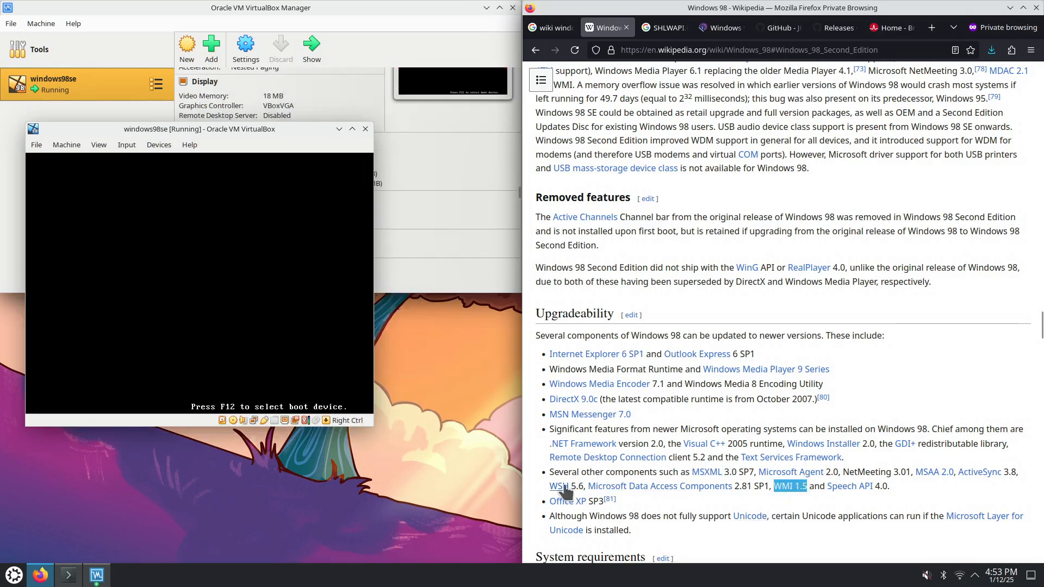
mouse_move(560, 489)
left_click(669, 495)
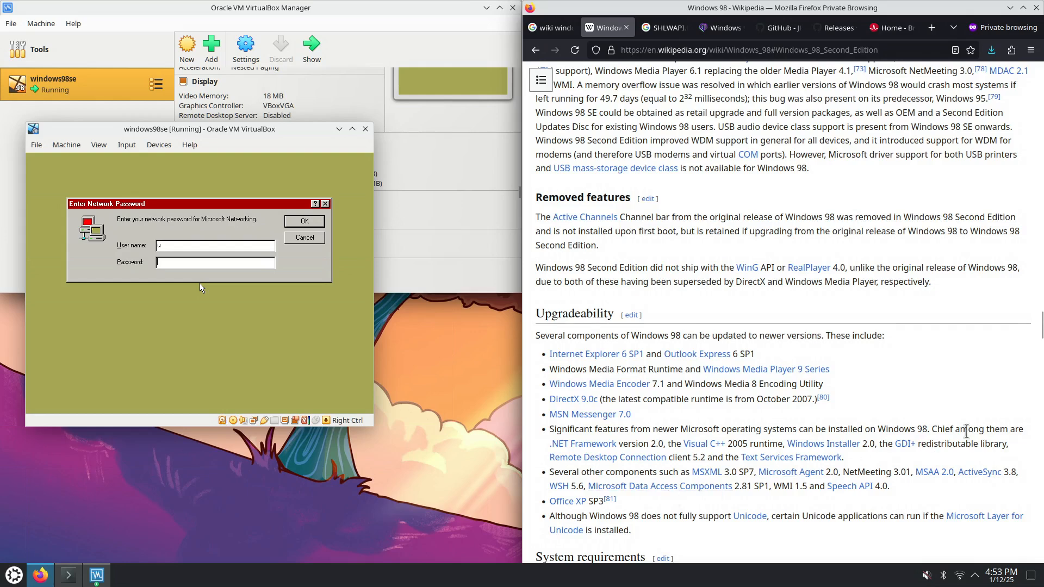
left_click(328, 231)
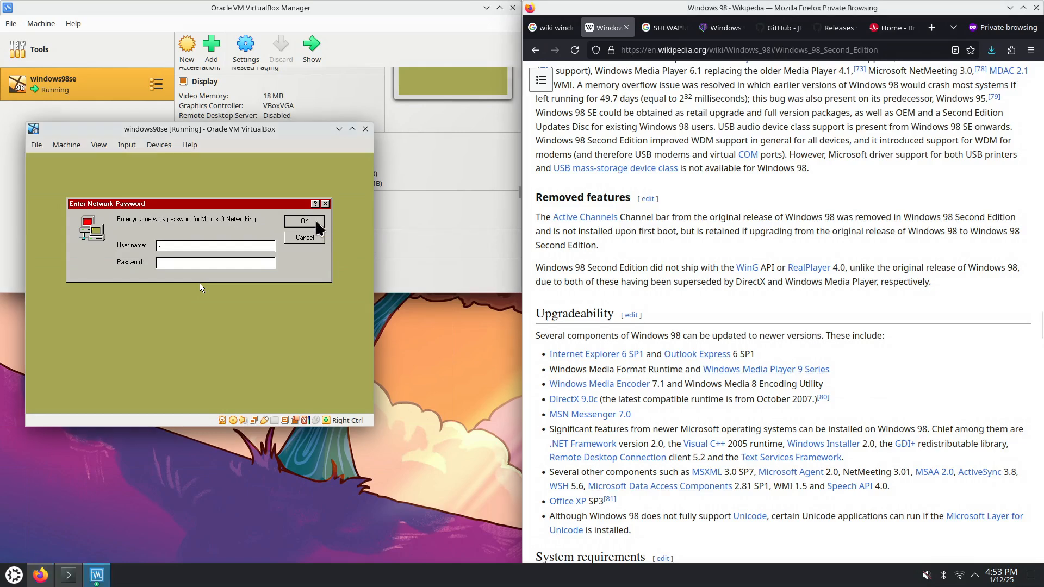
left_click(311, 222)
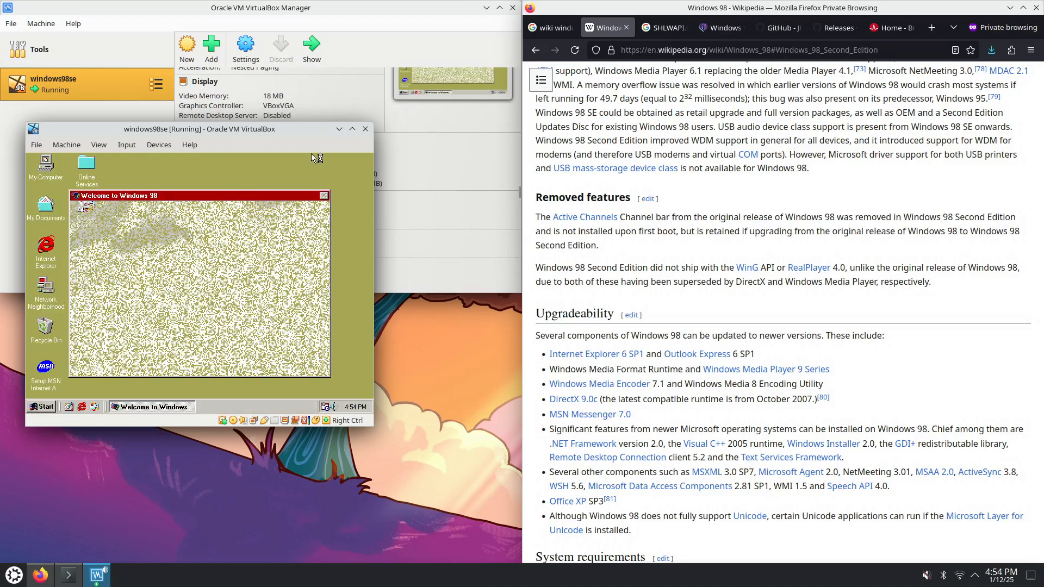
left_click_drag(316, 131, 573, 169)
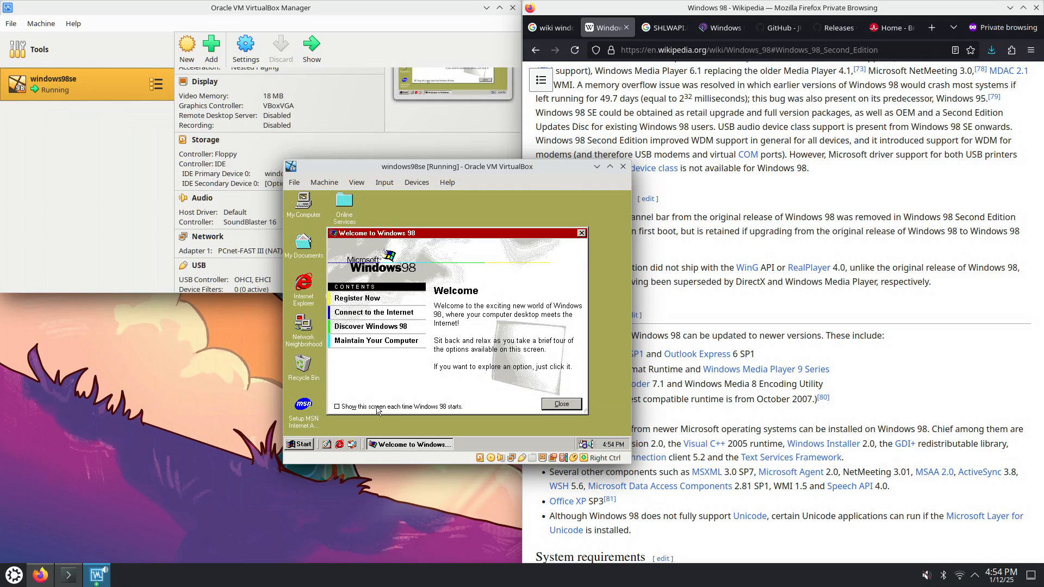
left_click(562, 406)
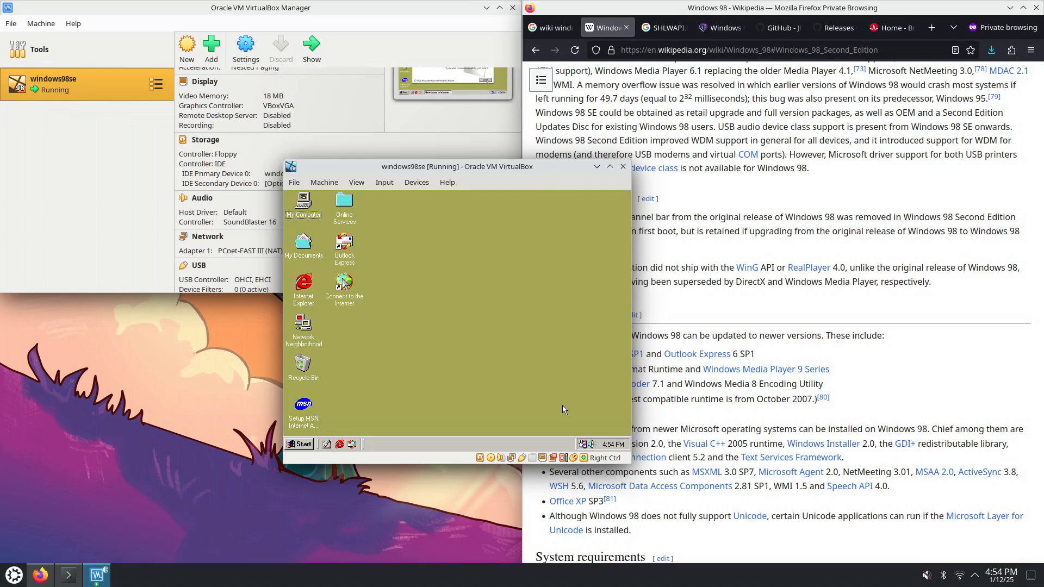
right_click(412, 278)
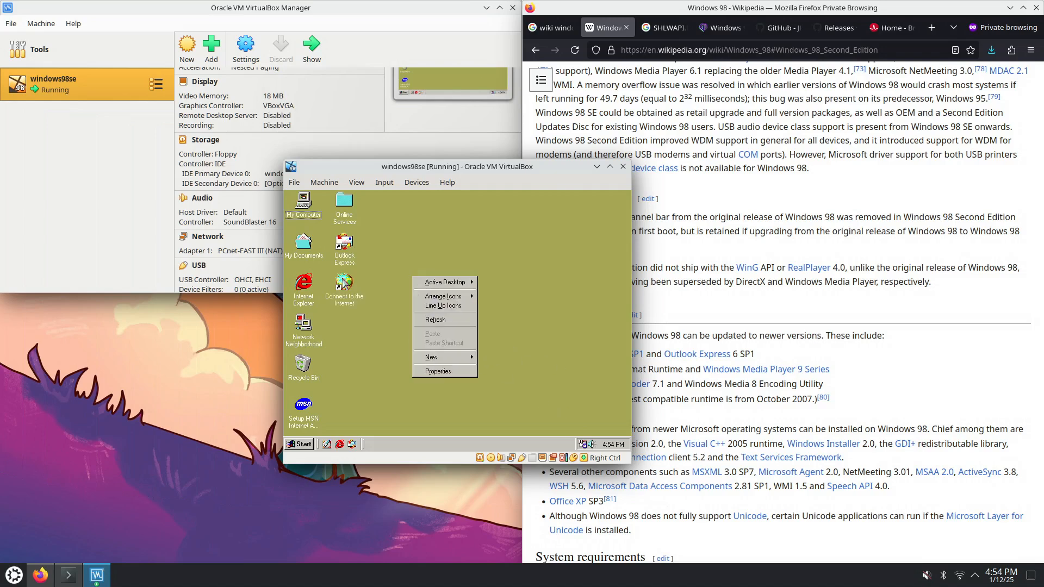
left_click(450, 374)
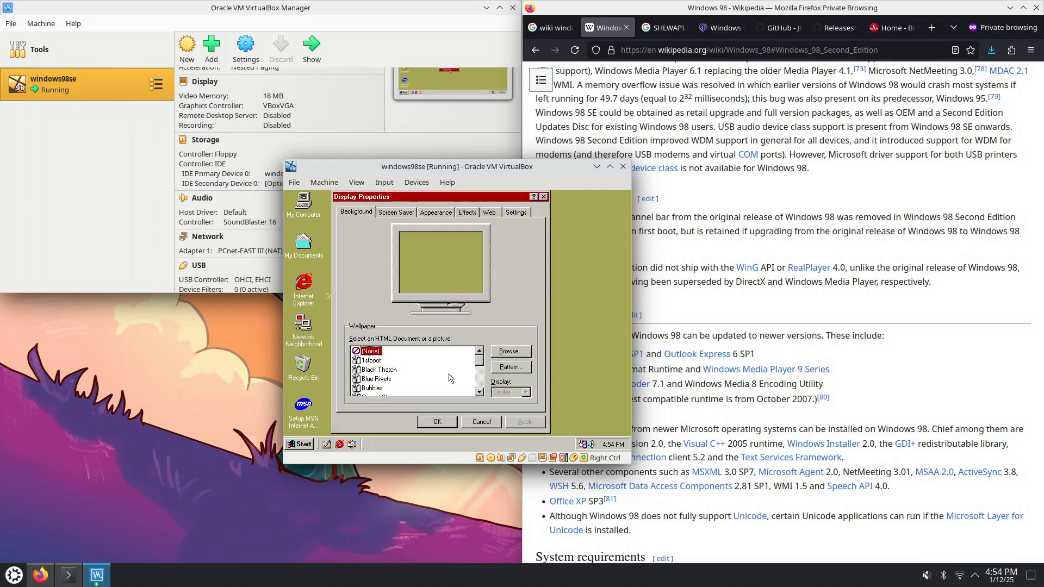
right_click(575, 254)
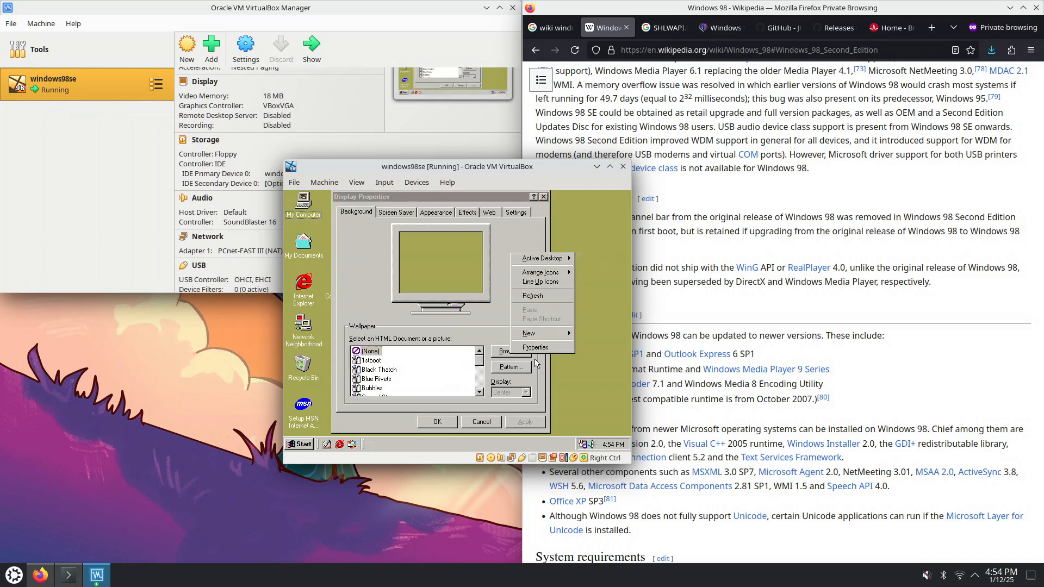
left_click(614, 335)
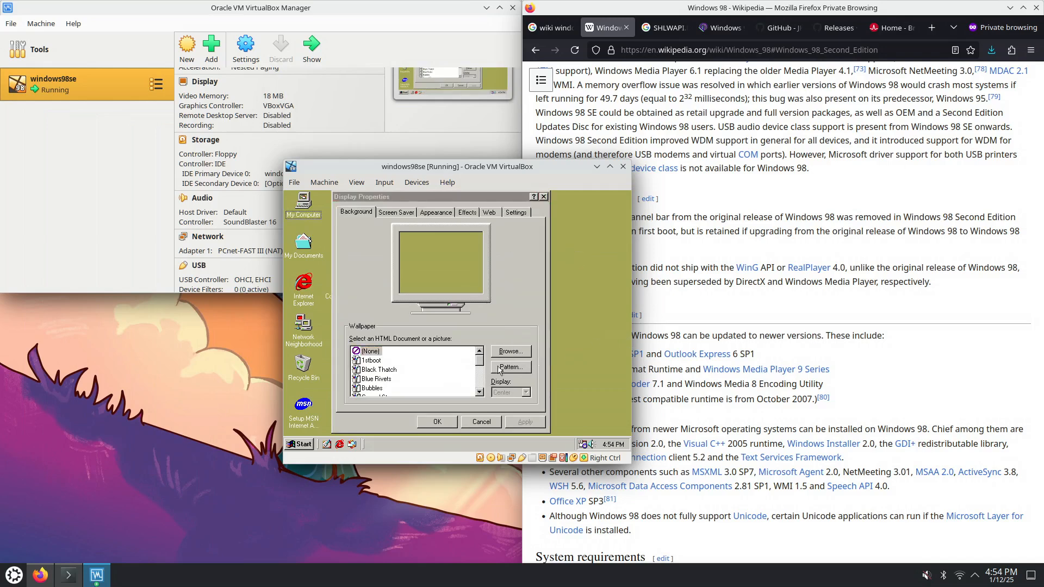
right_click(585, 294)
left_click(589, 264)
left_click(427, 211)
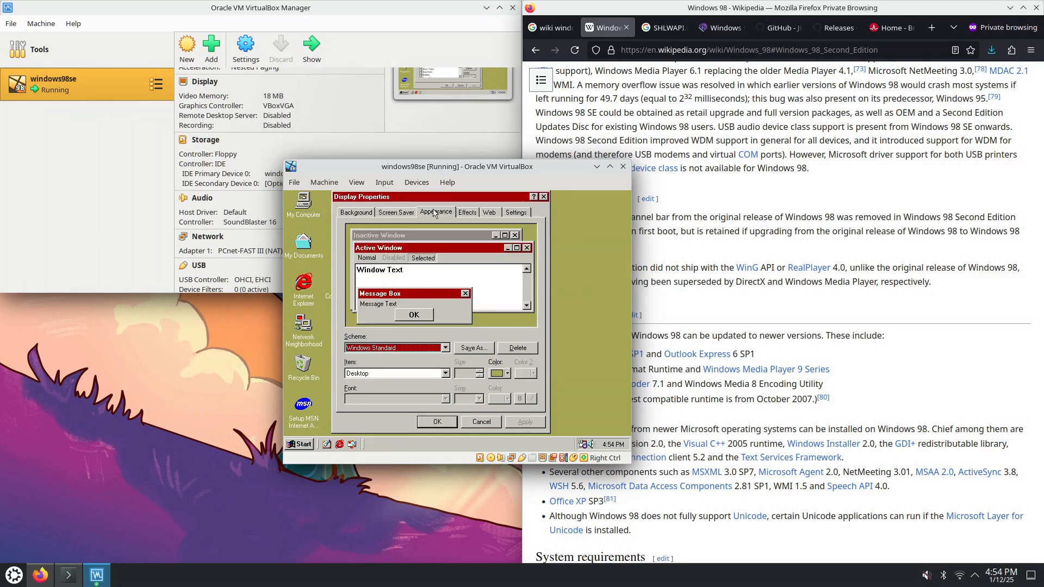
left_click(508, 214)
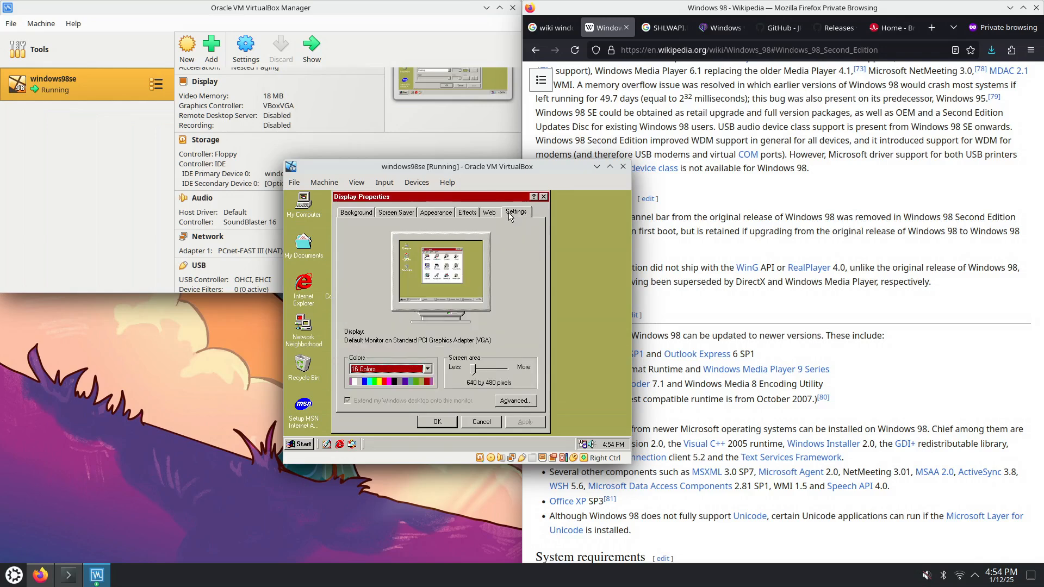
left_click(483, 374)
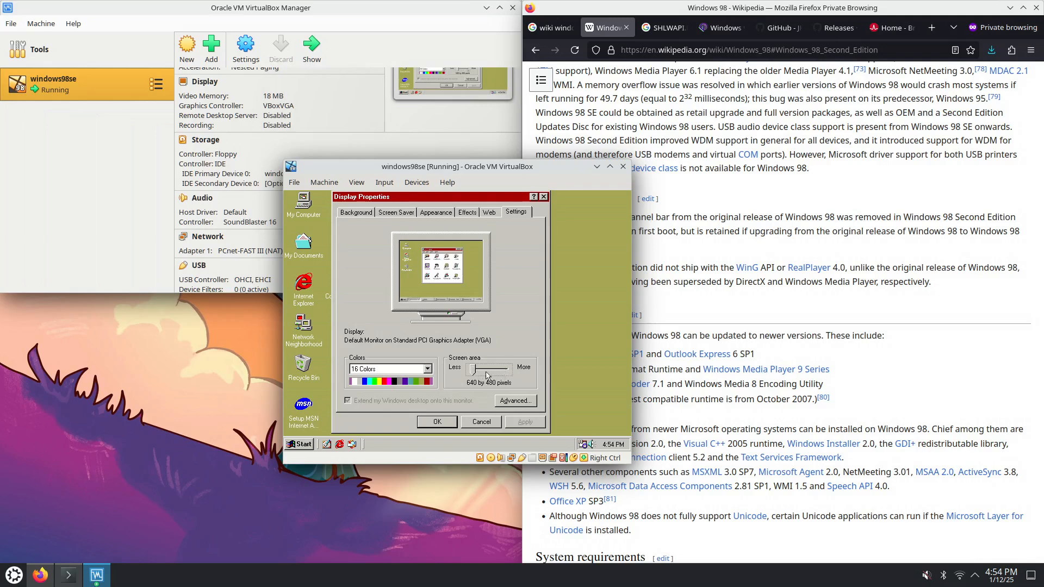
left_click(429, 374)
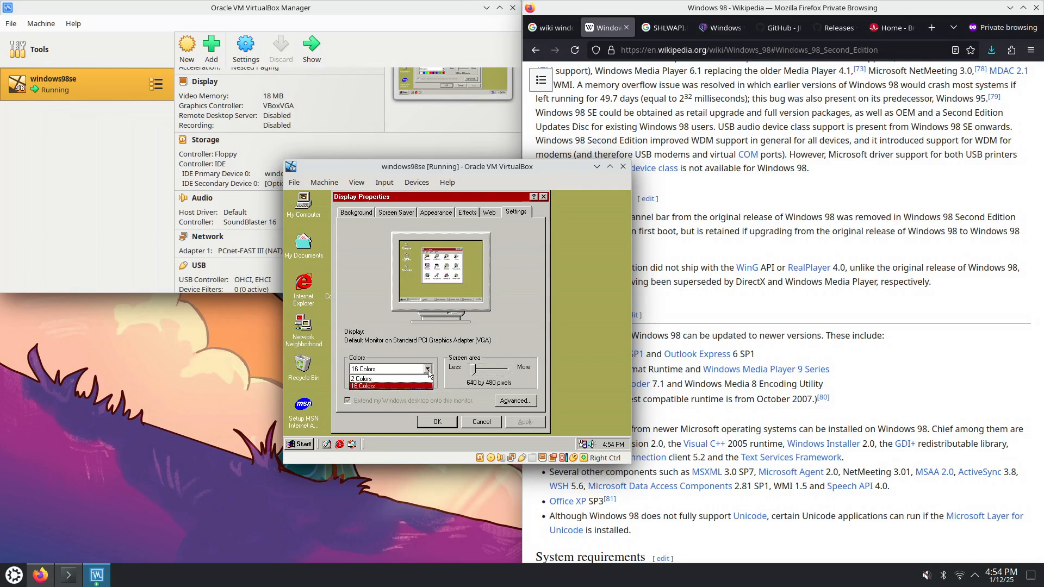
left_click(483, 371)
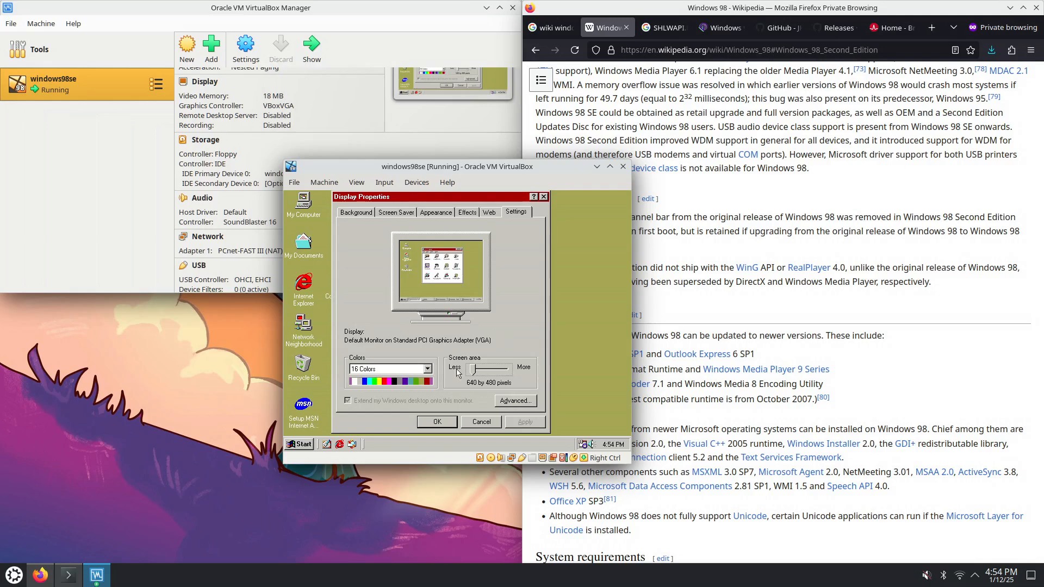
left_click(437, 422)
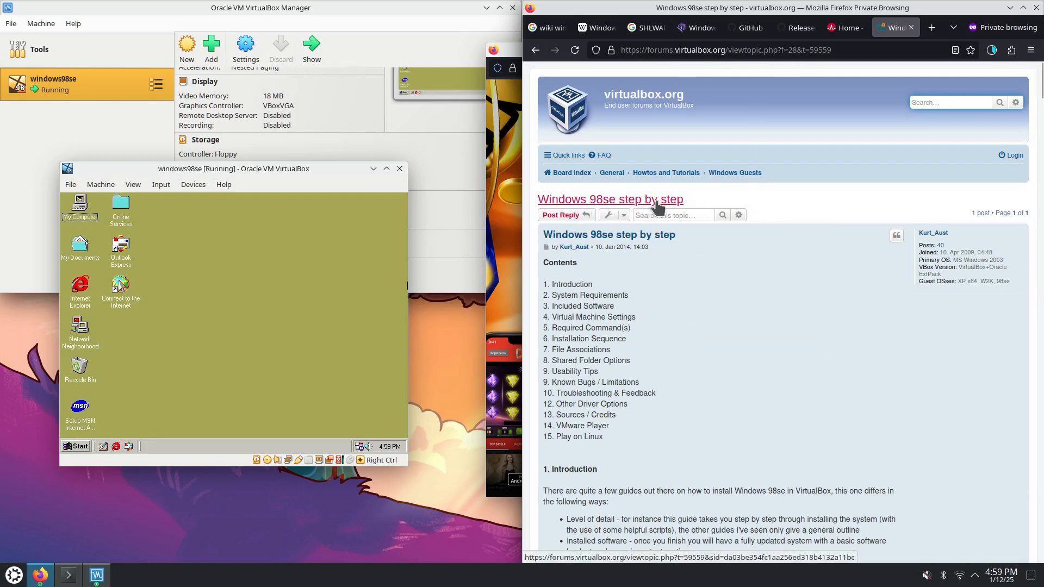
Scroll the forum guide, highlighting its install CD and Windows 98se updates CD sentences
scroll(692, 333, "down", 3)
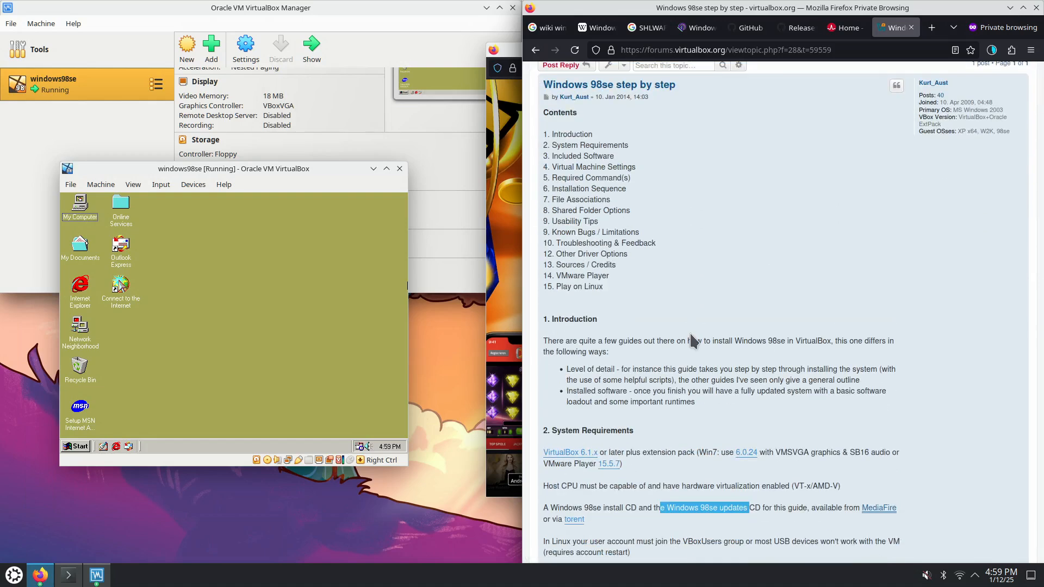
scroll(690, 425, "down", 3)
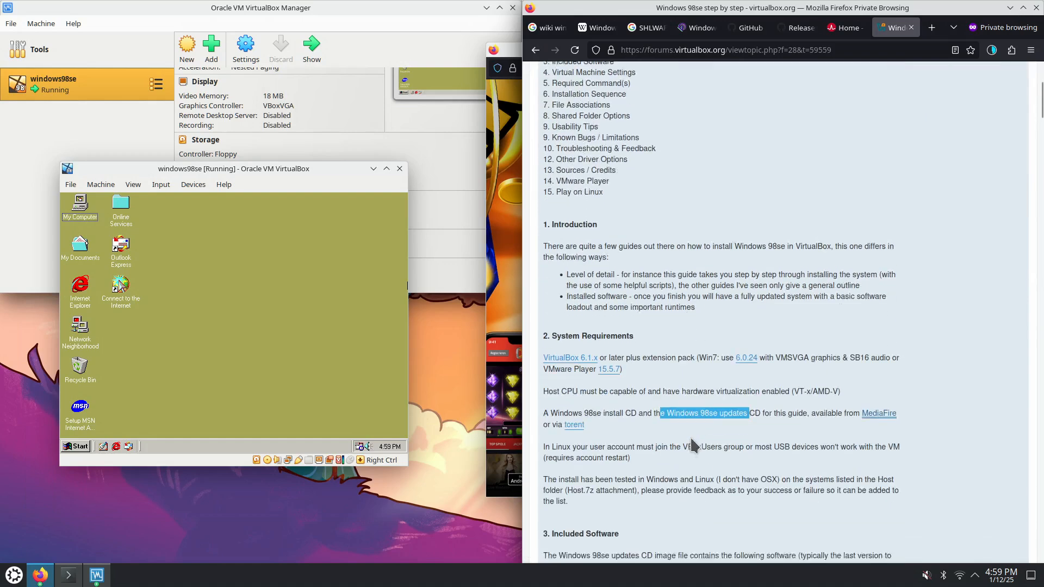
left_click_drag(589, 357, 768, 361)
left_click(767, 362)
scroll(710, 422, "down", 2)
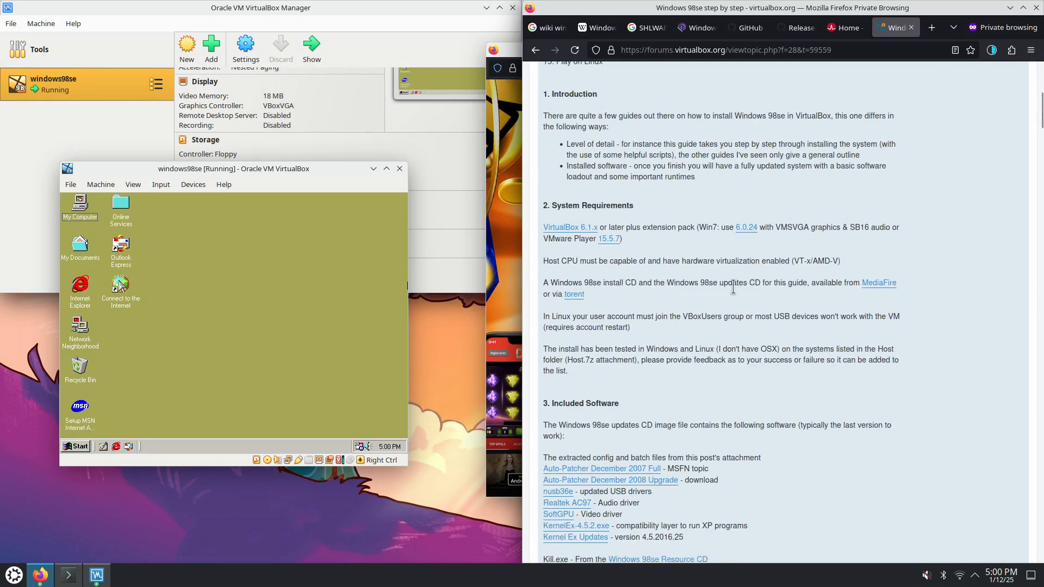
left_click_drag(678, 286, 822, 283)
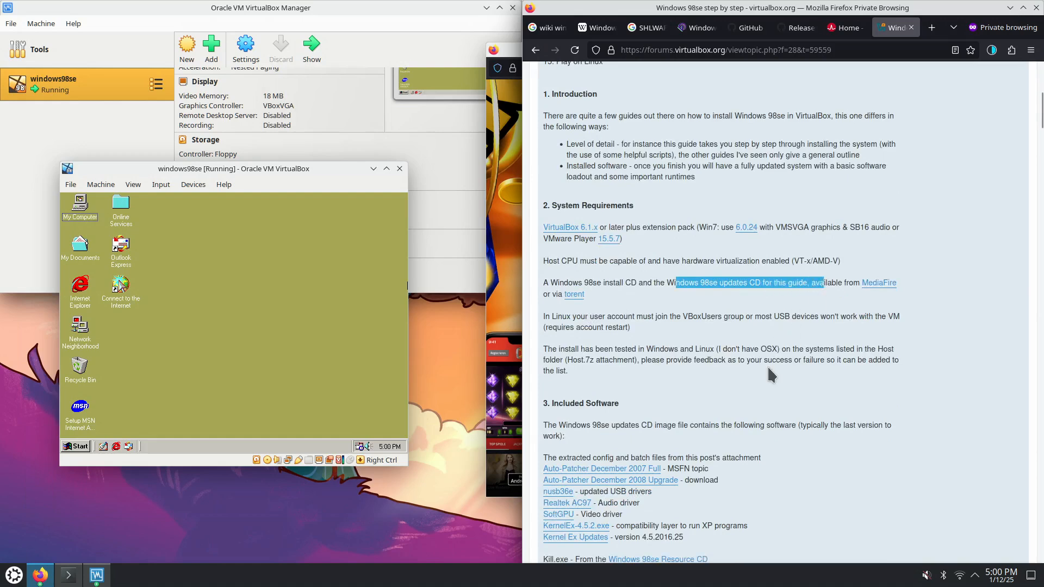
scroll(768, 366, "down", 5)
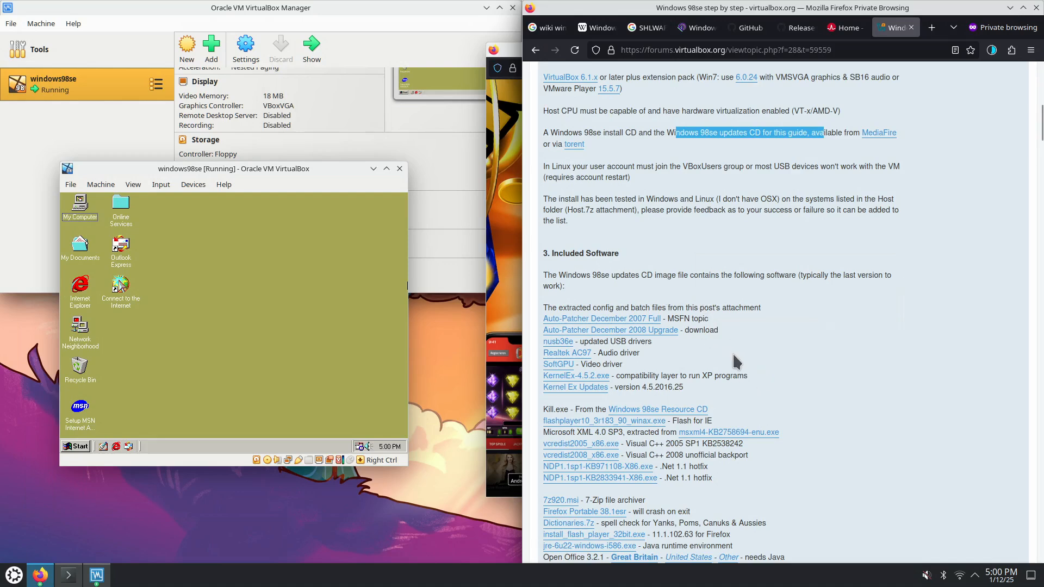
Check the Wikipedia list, then highlight the guide's Microsoft XML 4.0 SP3 entry
left_click(597, 27)
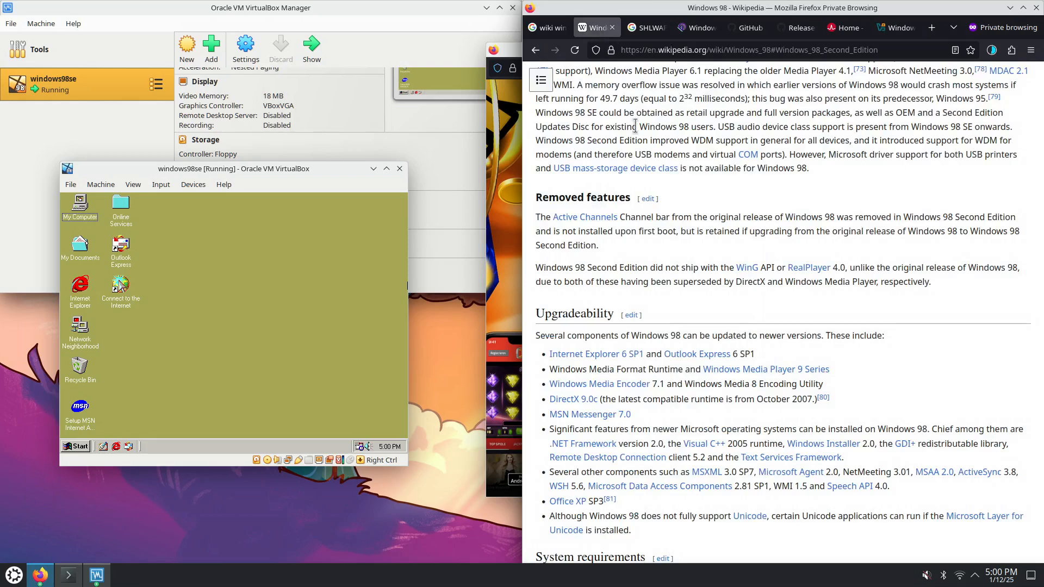
scroll(664, 490, "down", 3)
left_click_drag(636, 456, 563, 278)
left_click(896, 27)
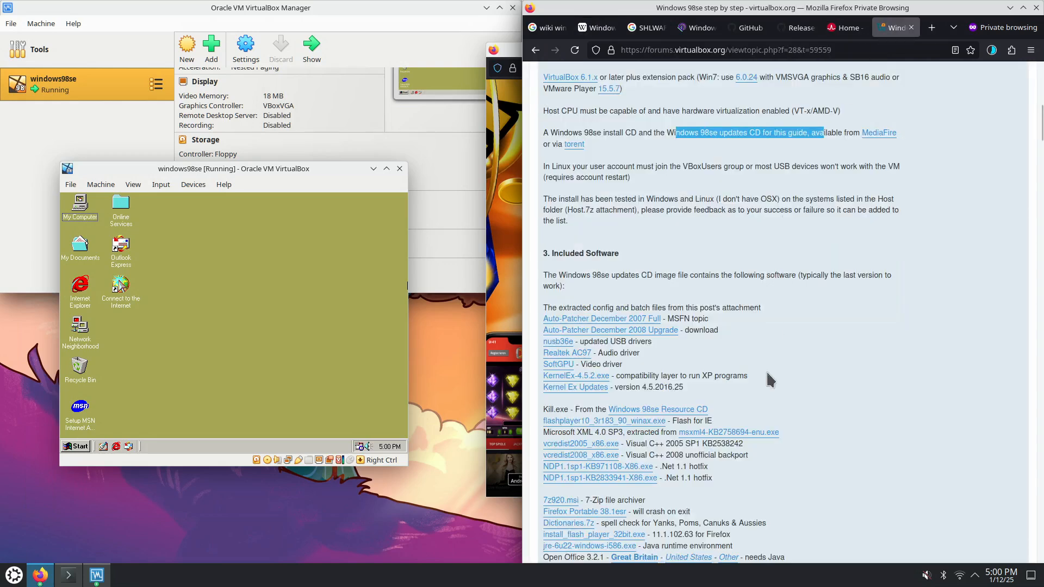
scroll(719, 367, "down", 3)
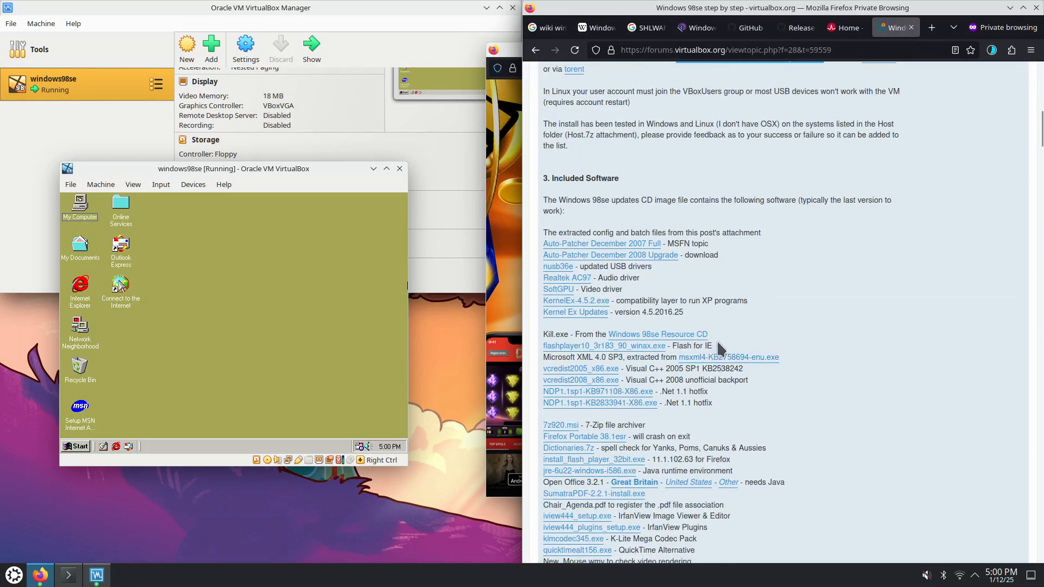
left_click_drag(577, 358, 644, 359)
Compare the Wikipedia list with the guide's .Net 1.1 hotfix entry and scroll further down
left_click(599, 27)
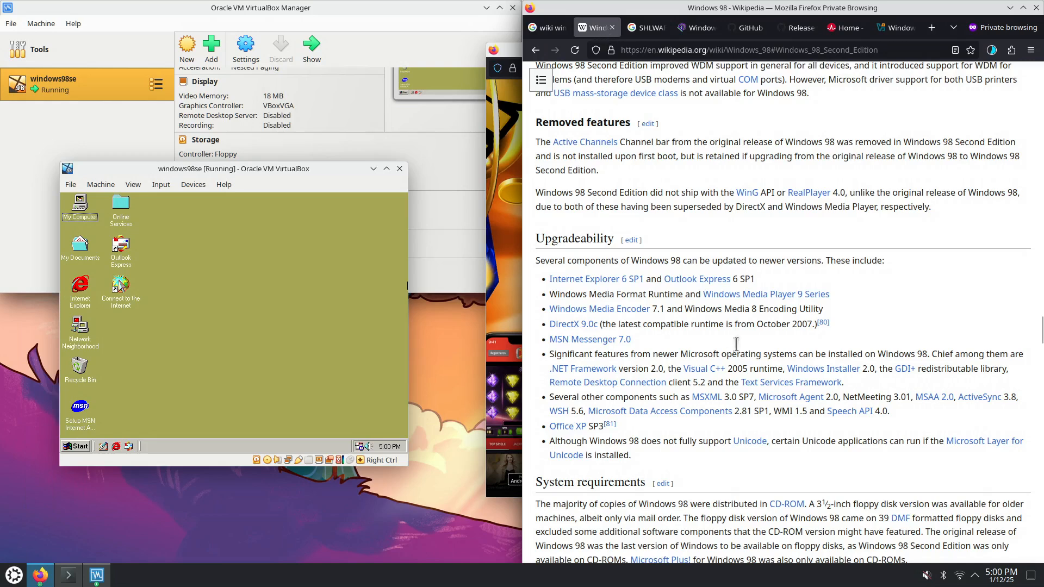
left_click_drag(732, 401, 729, 401)
left_click(896, 28)
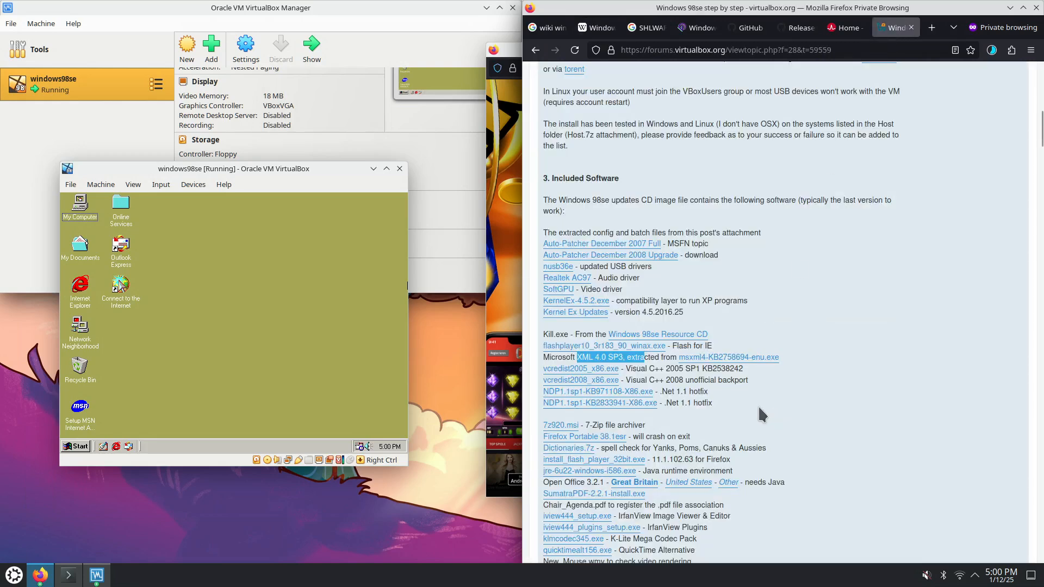
left_click_drag(689, 392, 662, 392)
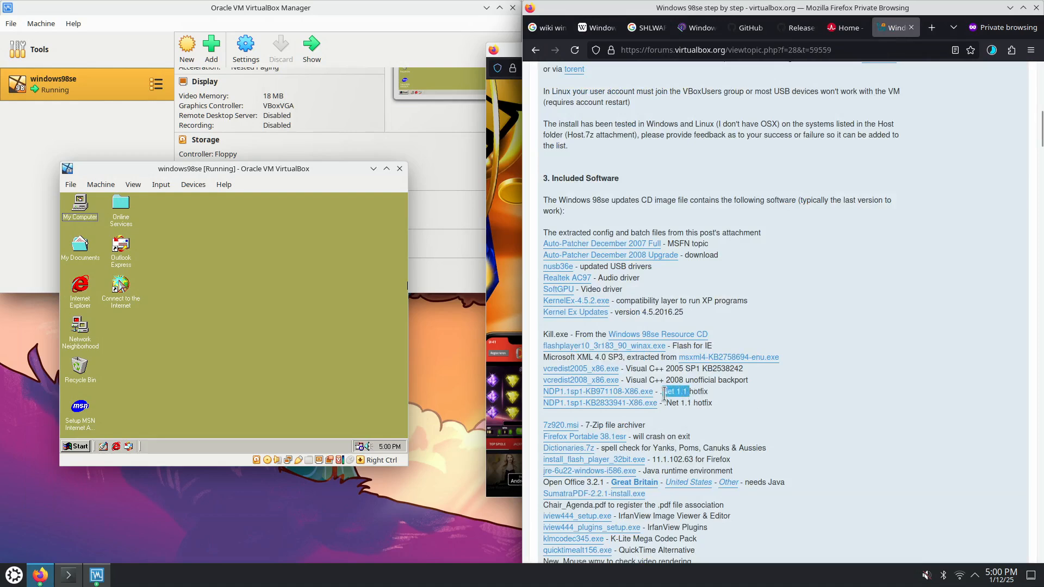
left_click(598, 28)
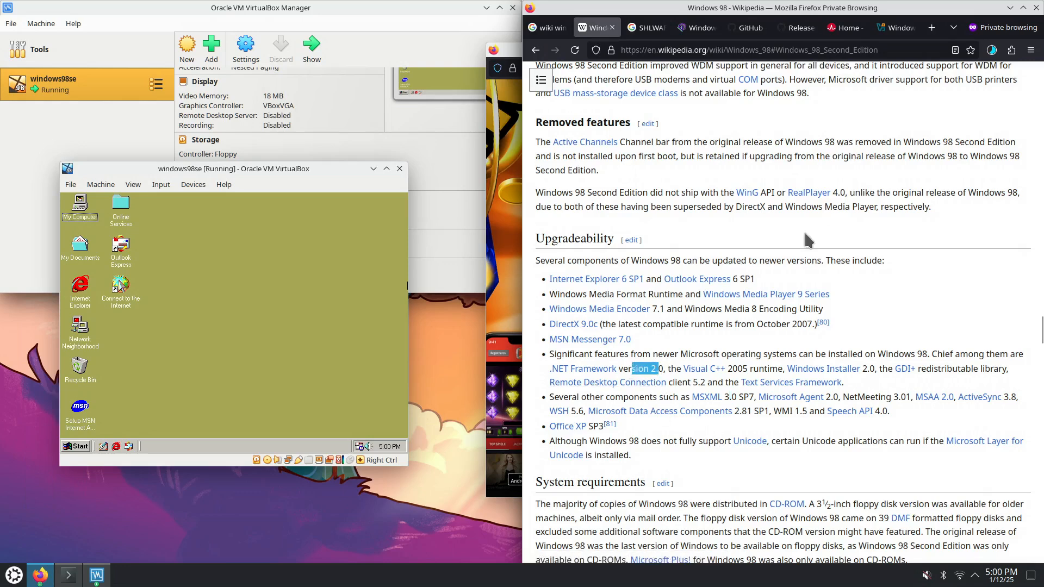
left_click(895, 30)
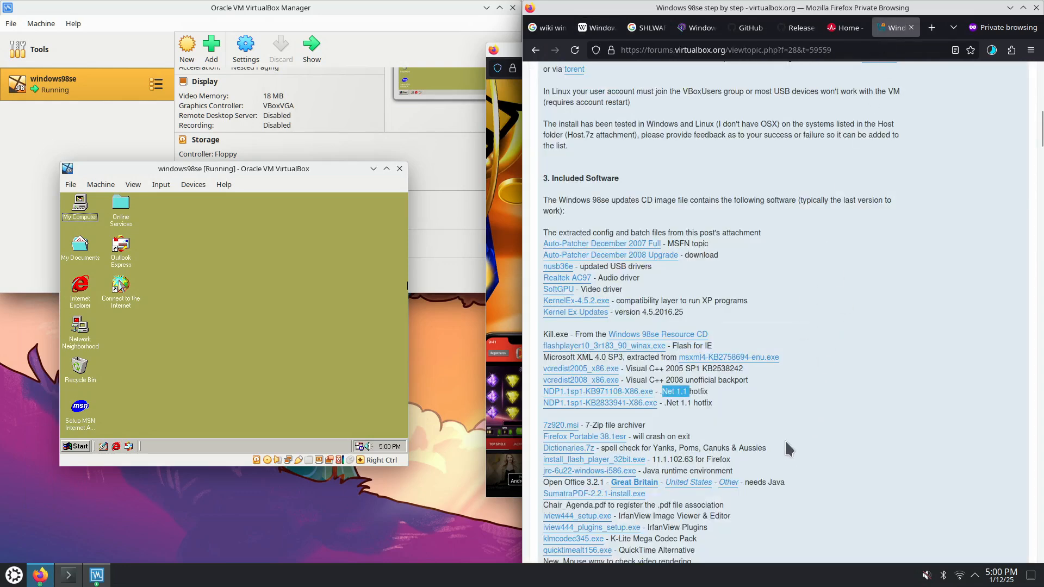
left_click_drag(601, 422, 574, 425)
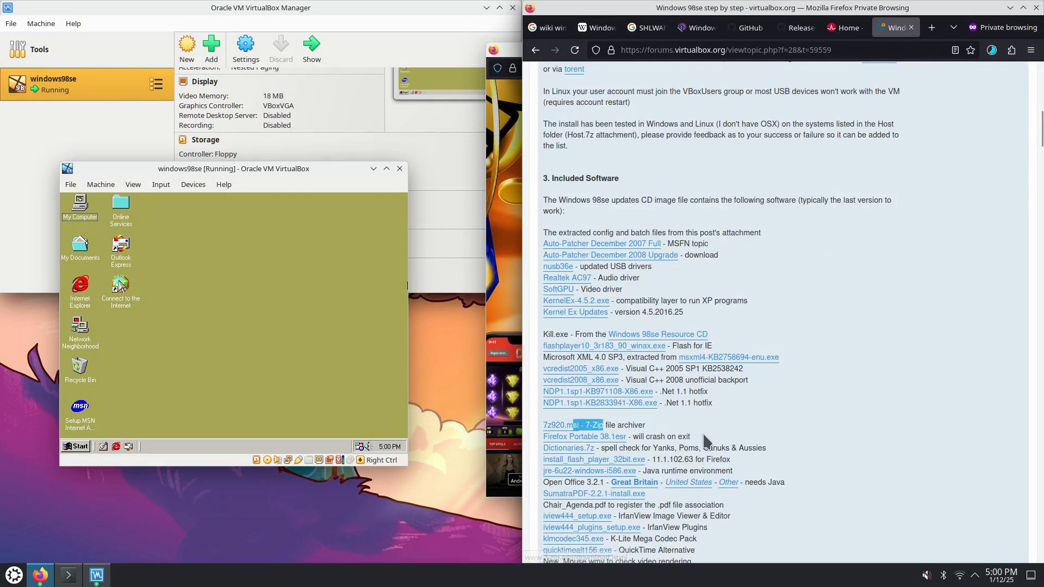
scroll(573, 424, "down", 2)
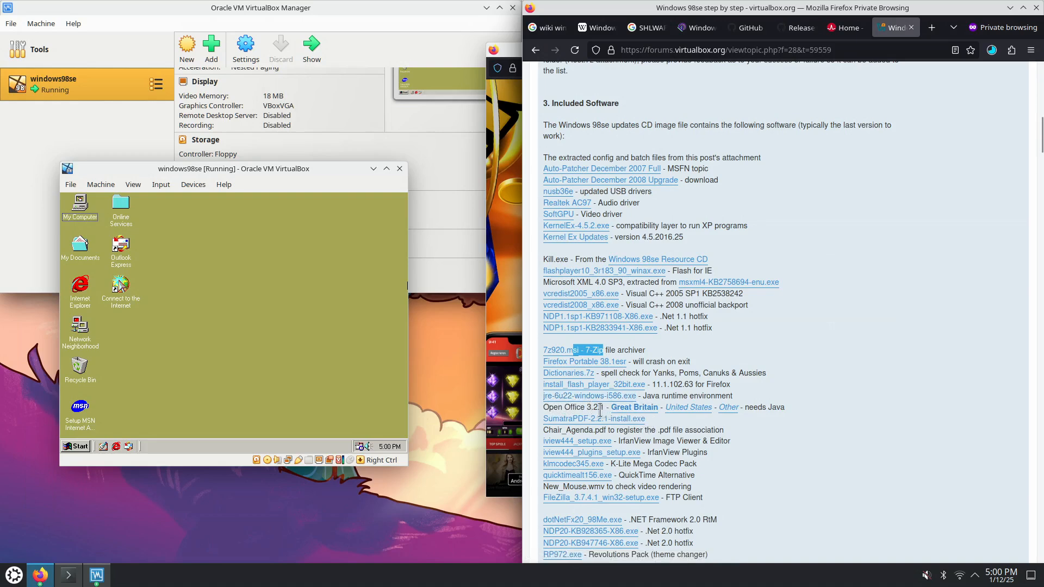
scroll(597, 410, "down", 3)
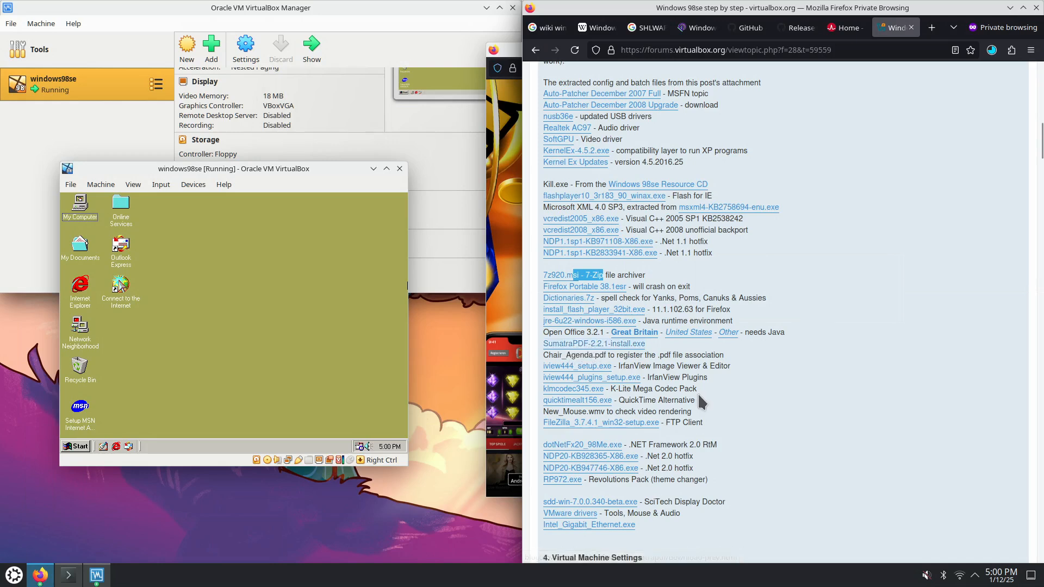
left_click_drag(652, 309, 733, 306)
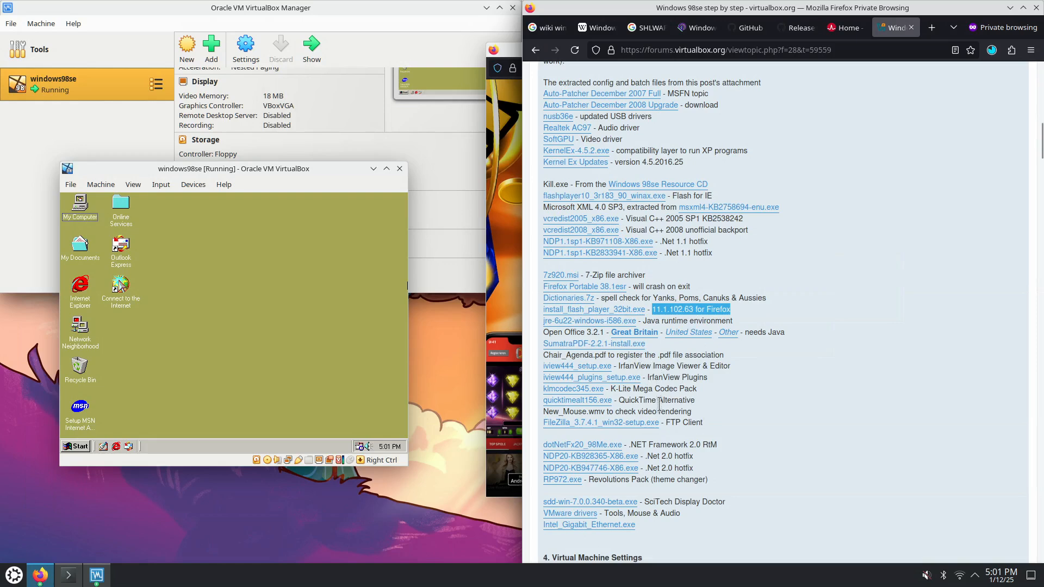
left_click_drag(615, 391, 703, 391)
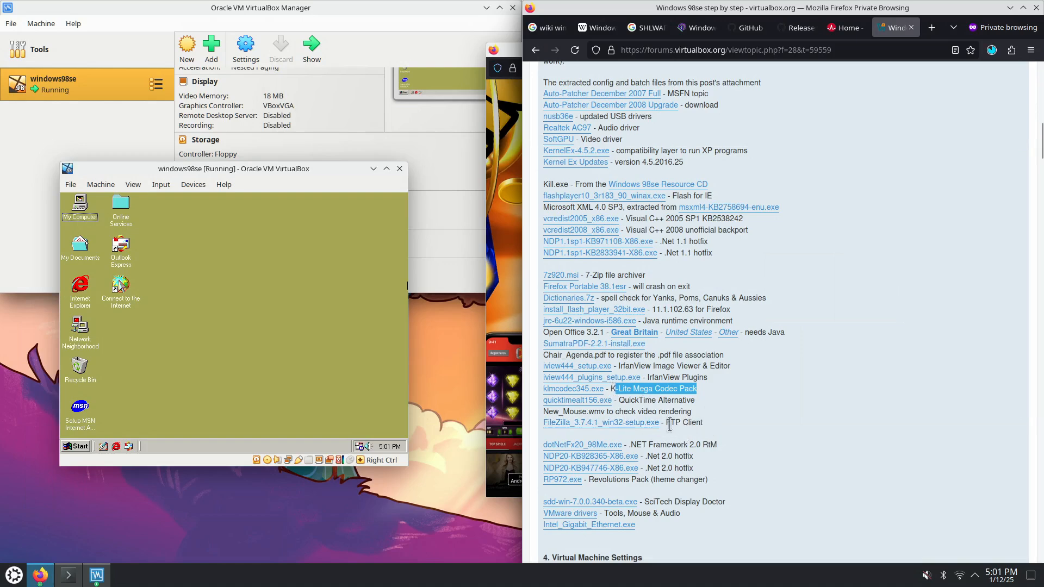
left_click_drag(670, 423, 701, 419)
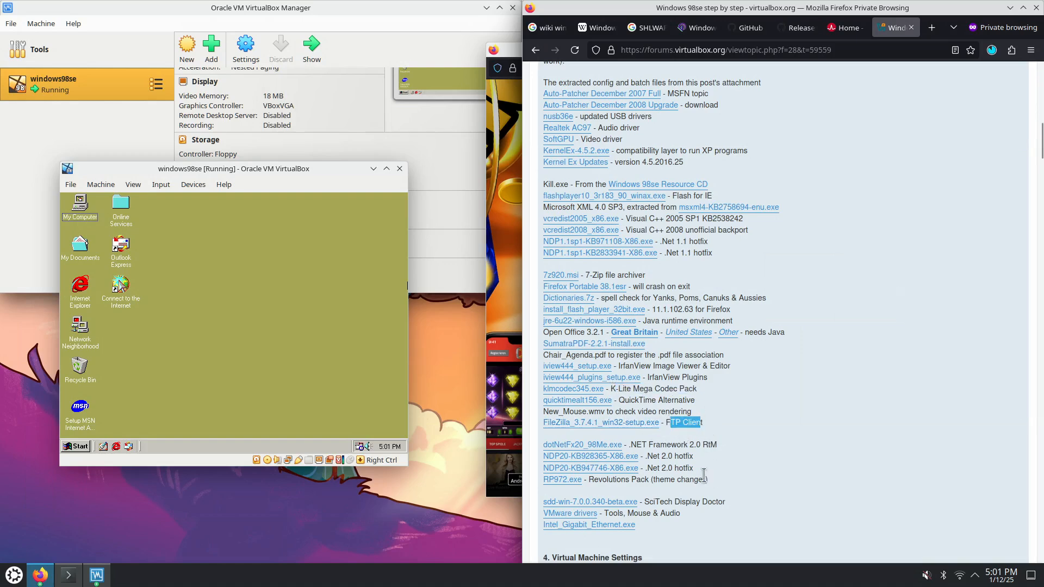
scroll(702, 473, "down", 5)
scroll(704, 478, "down", 2)
left_click_drag(655, 220, 692, 244)
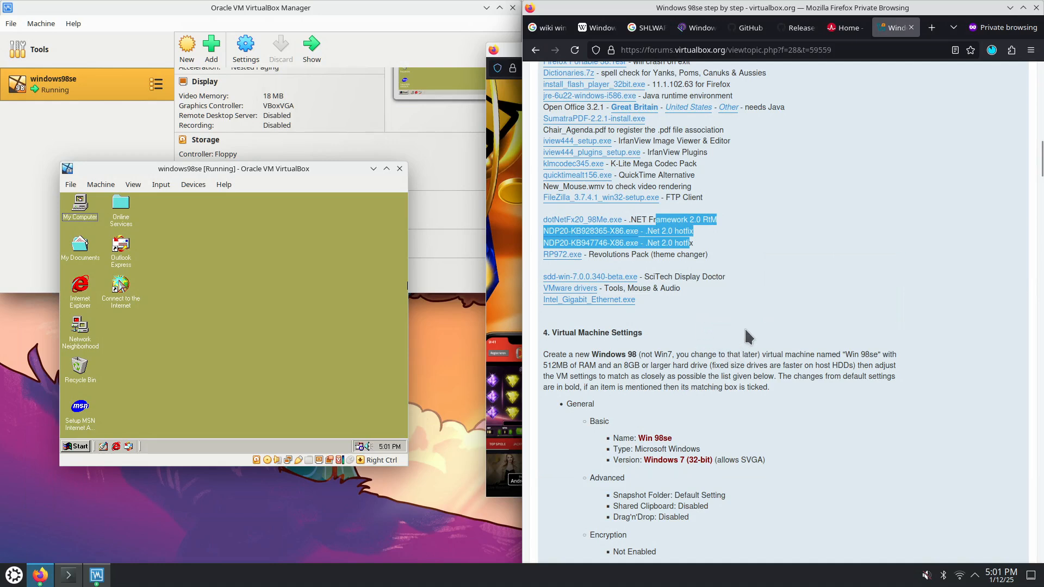
scroll(745, 332, "up", 5)
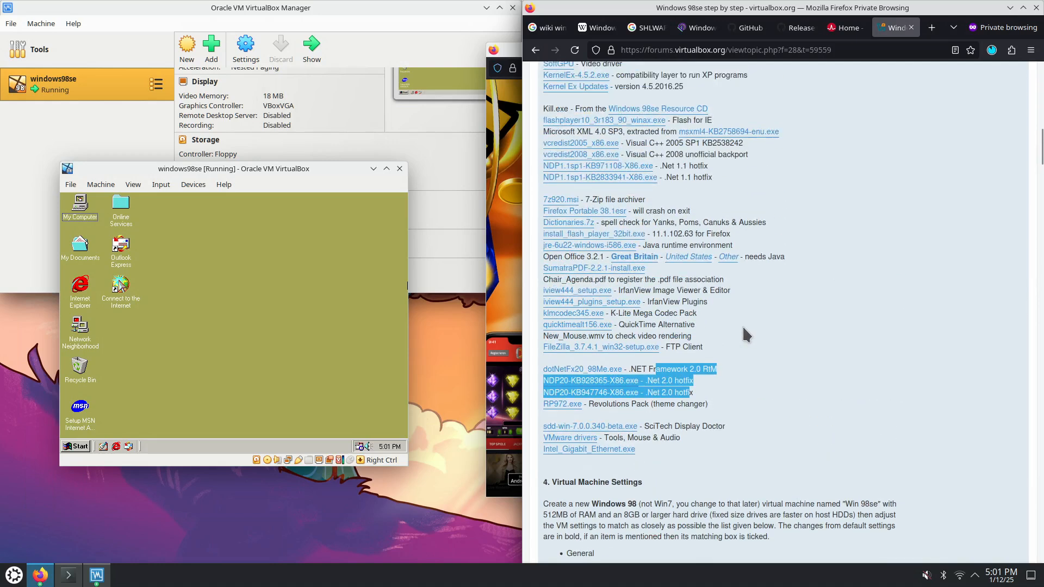
scroll(775, 344, "up", 4)
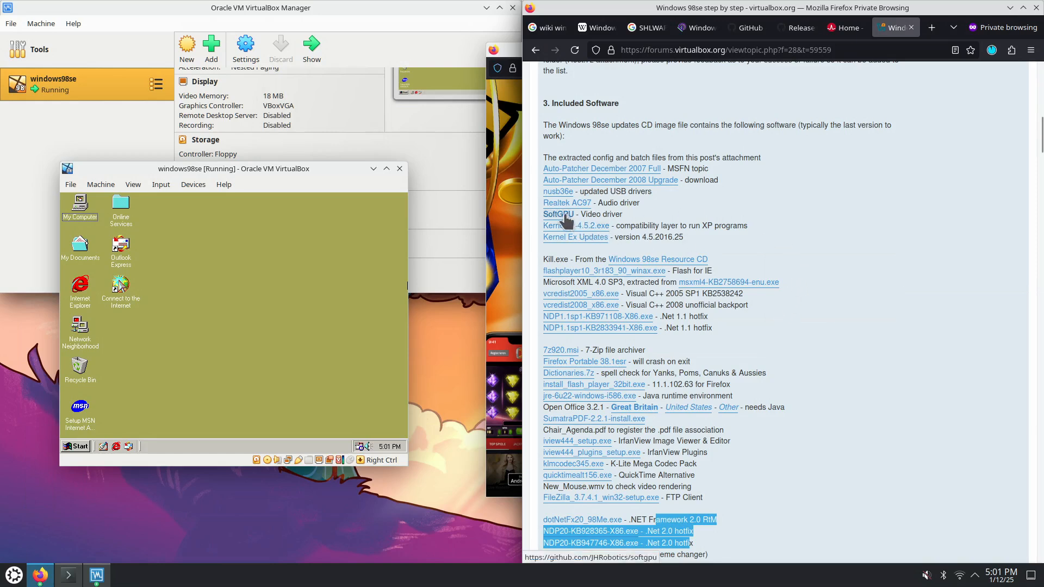
left_click_drag(581, 213, 611, 214)
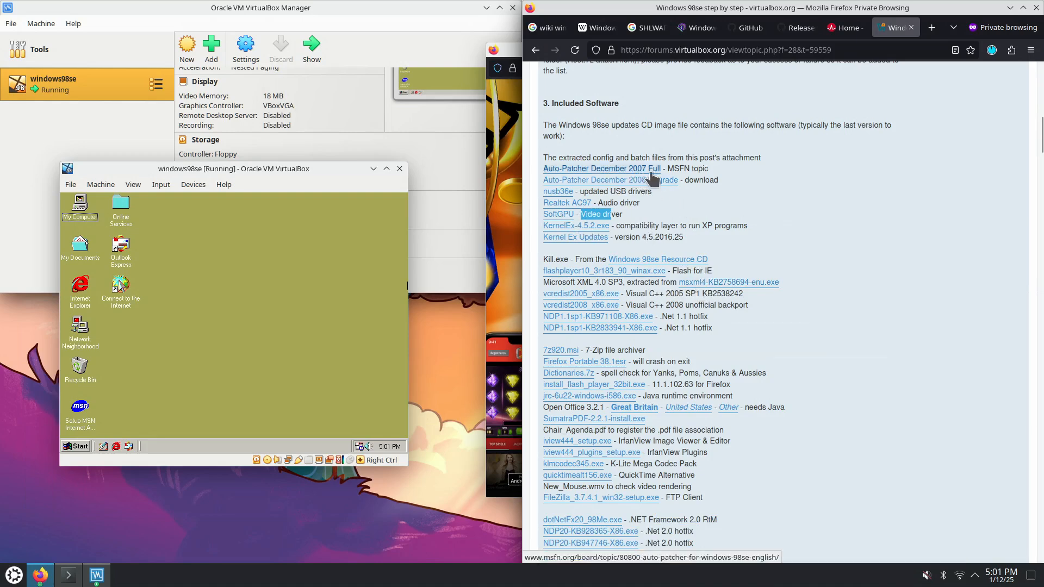
Move past the patcher9x and Broadcom tabs to the Windows 98se guide's section 4
left_click(790, 28)
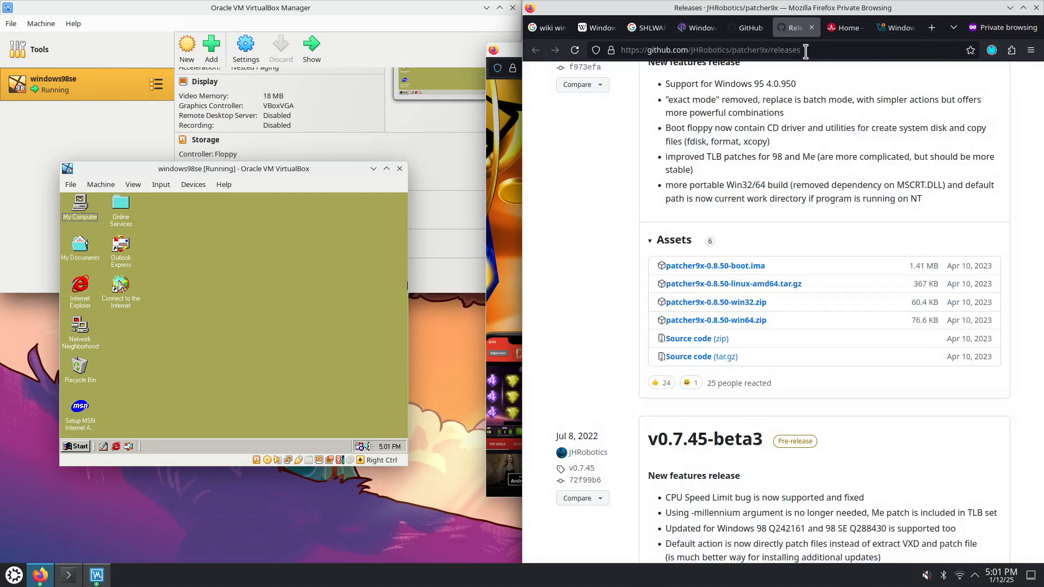
left_click(897, 29)
left_click(847, 33)
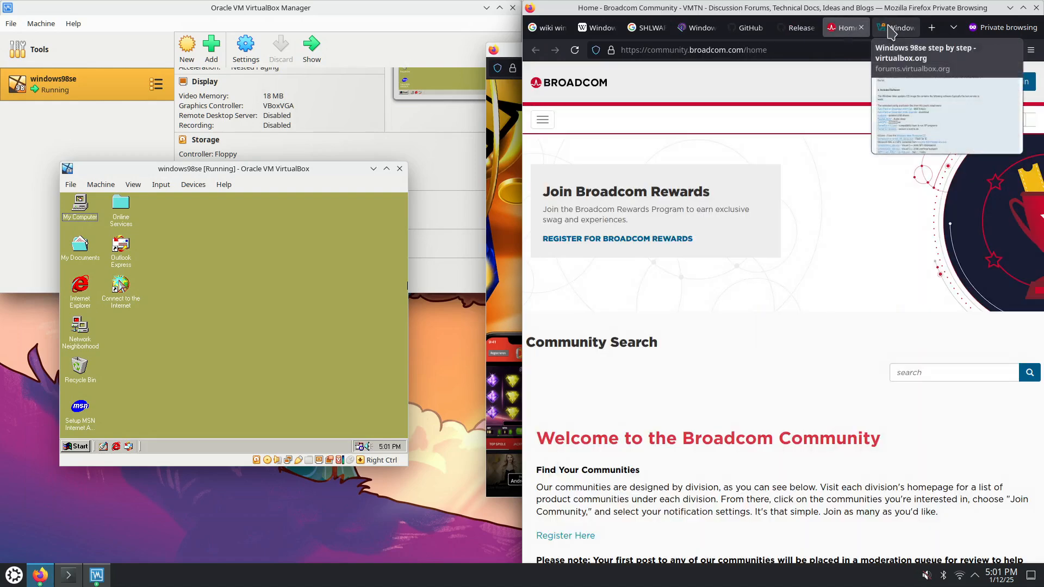
left_click(894, 28)
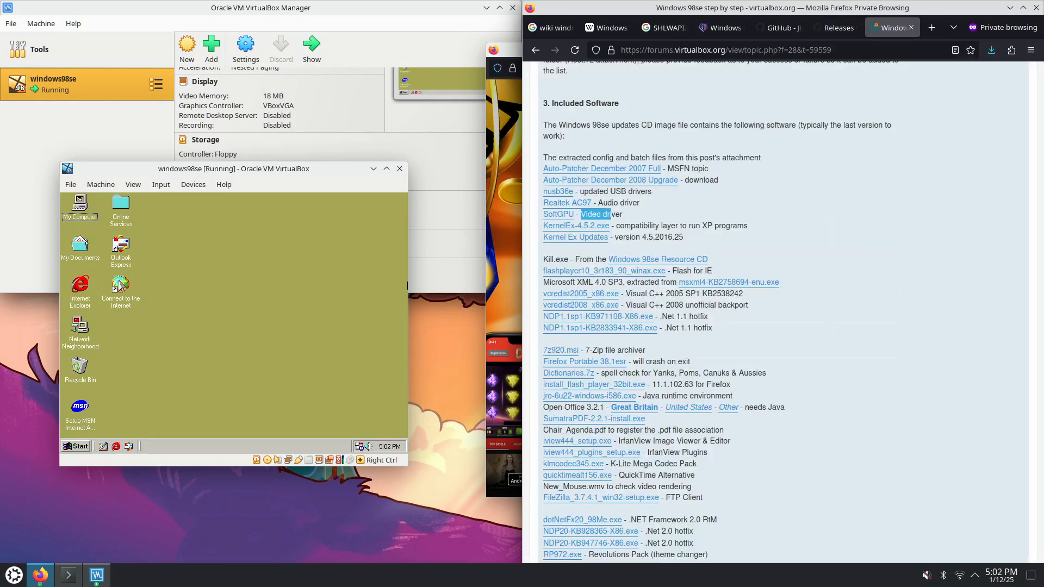
scroll(900, 331, "down", 8)
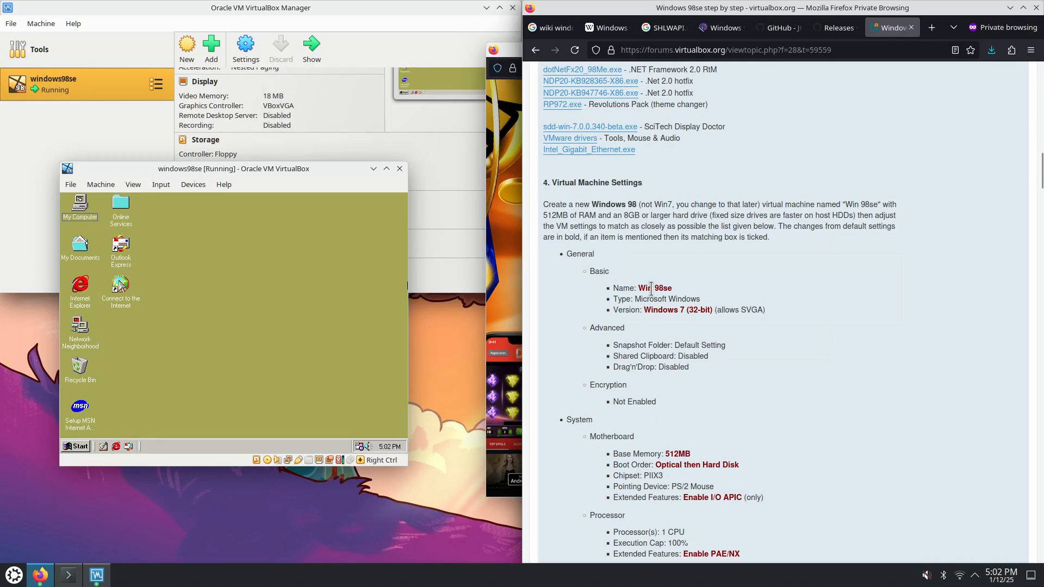
left_click_drag(630, 288, 628, 315)
left_click_drag(718, 310, 763, 310)
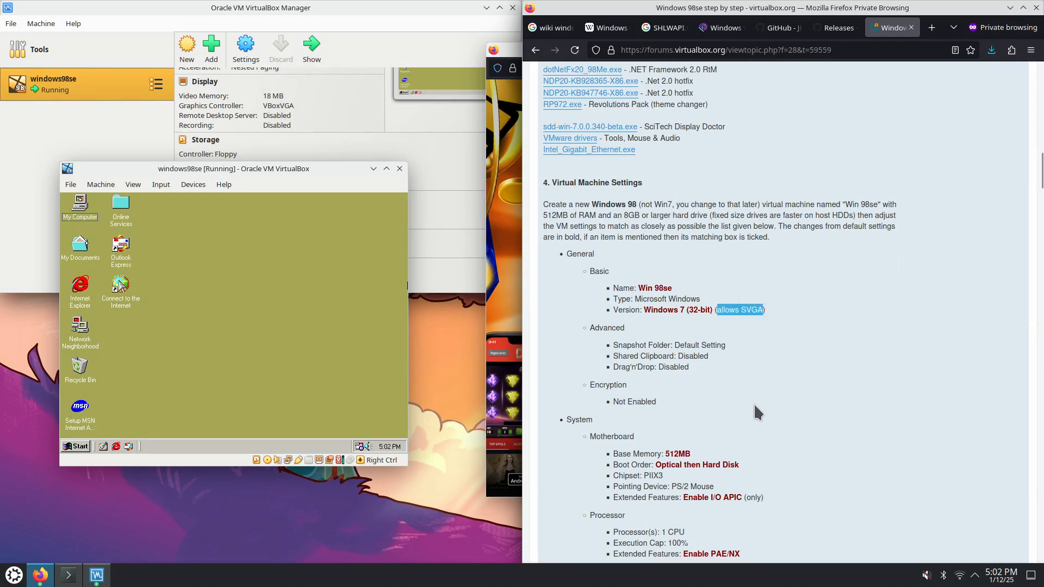
scroll(755, 406, "down", 3)
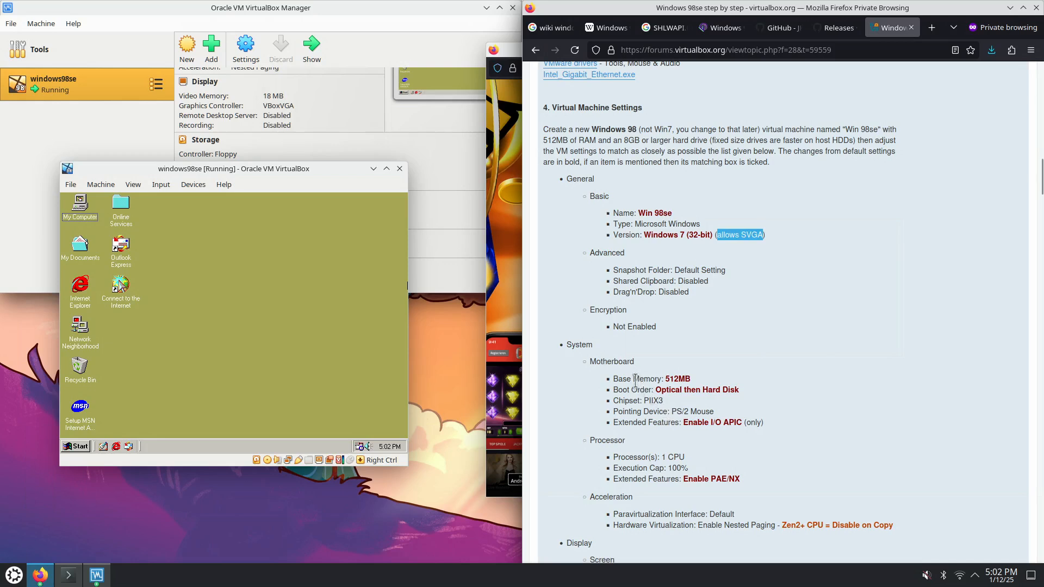
left_click_drag(627, 379, 694, 383)
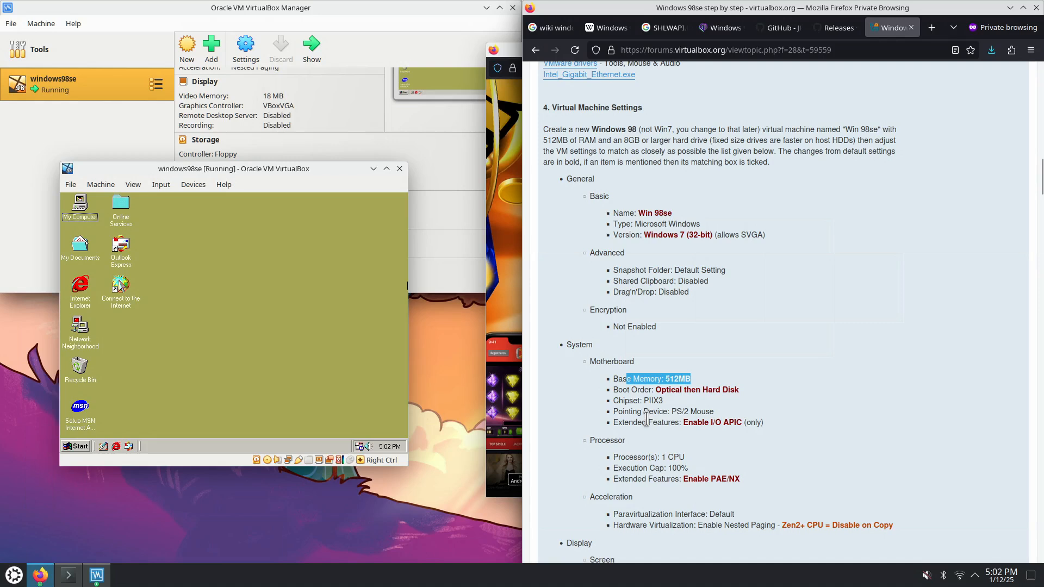
scroll(650, 422, "down", 3)
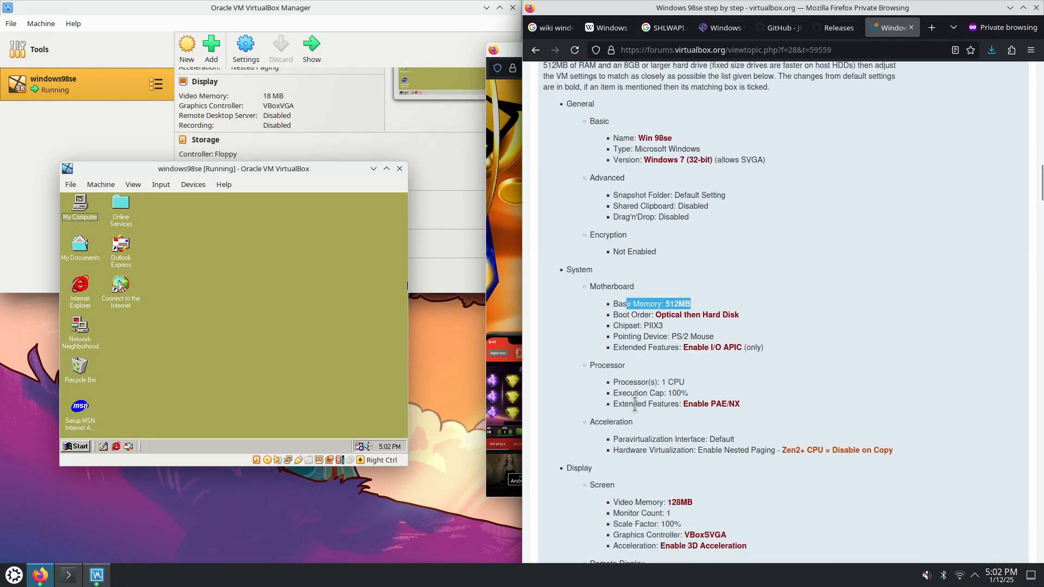
left_click_drag(624, 404, 743, 399)
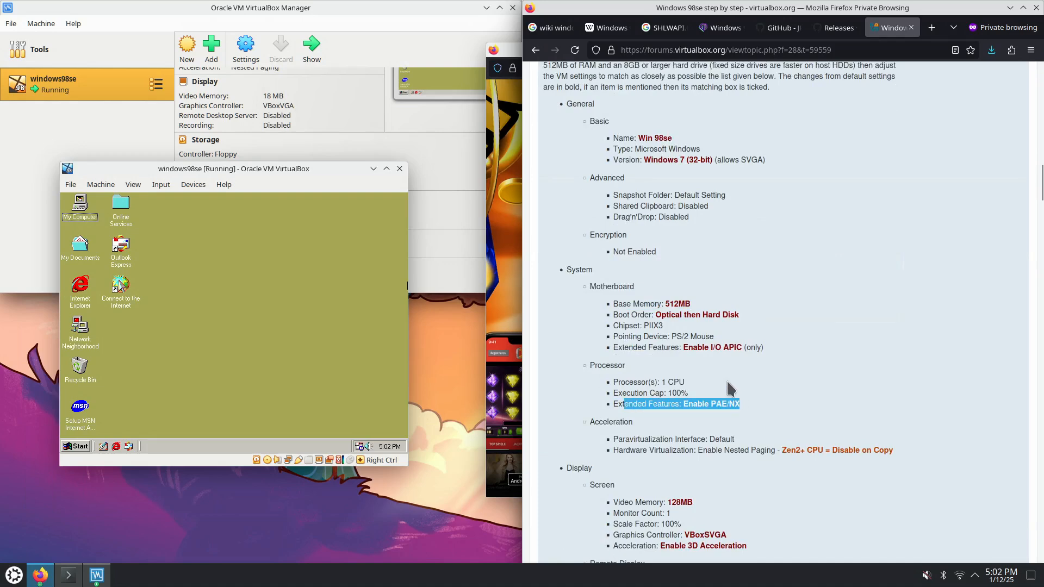
left_click_drag(629, 347, 740, 348)
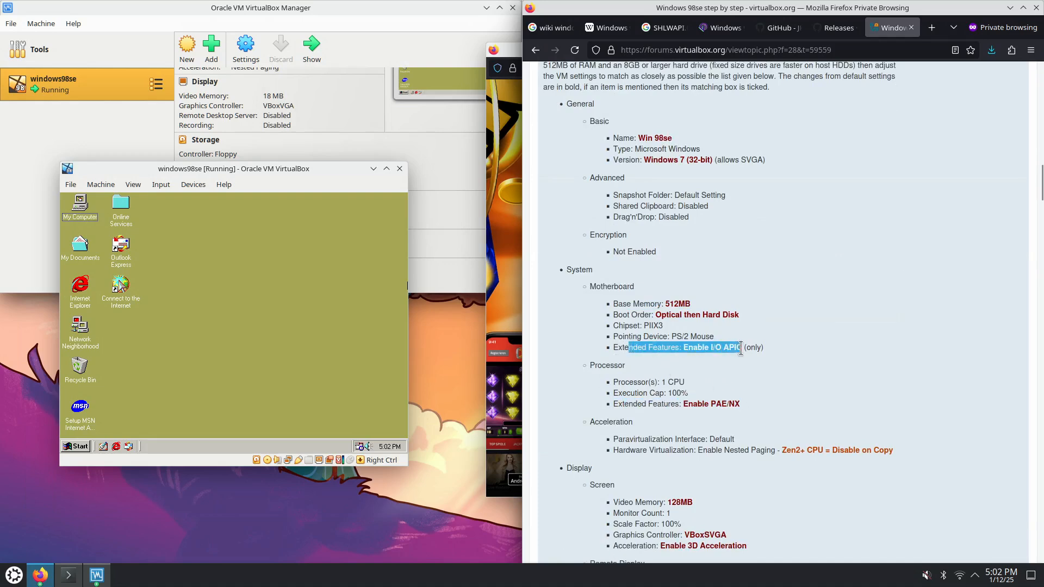
scroll(754, 451, "down", 3)
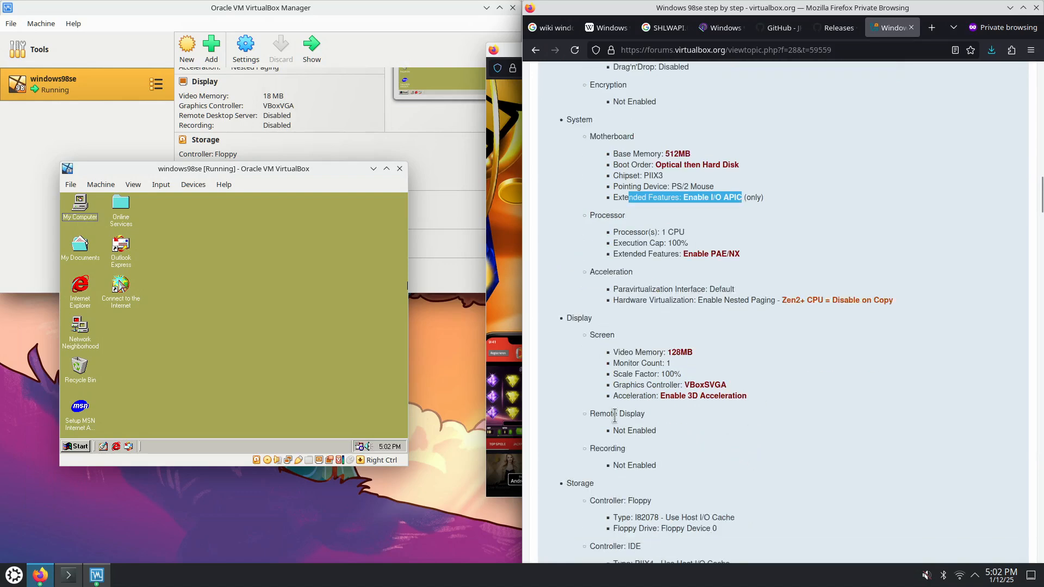
left_click_drag(621, 353, 660, 352)
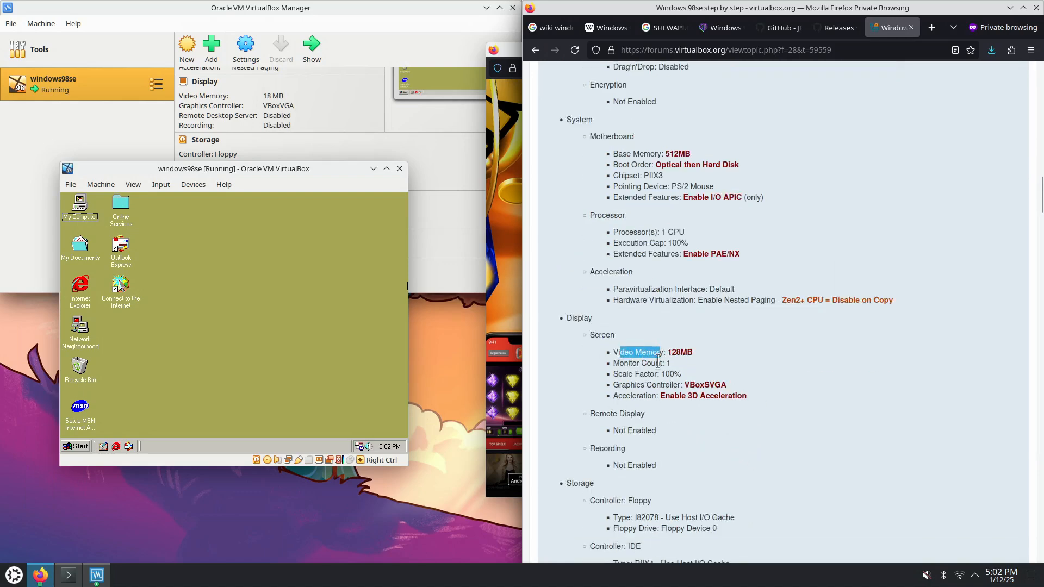
left_click_drag(627, 385, 729, 389)
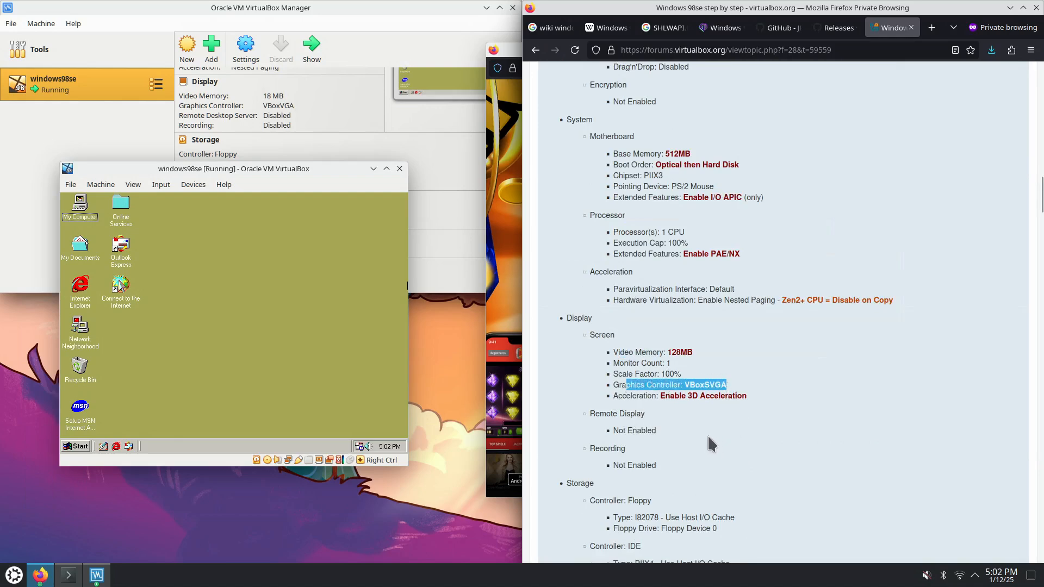
left_click_drag(643, 397, 729, 392)
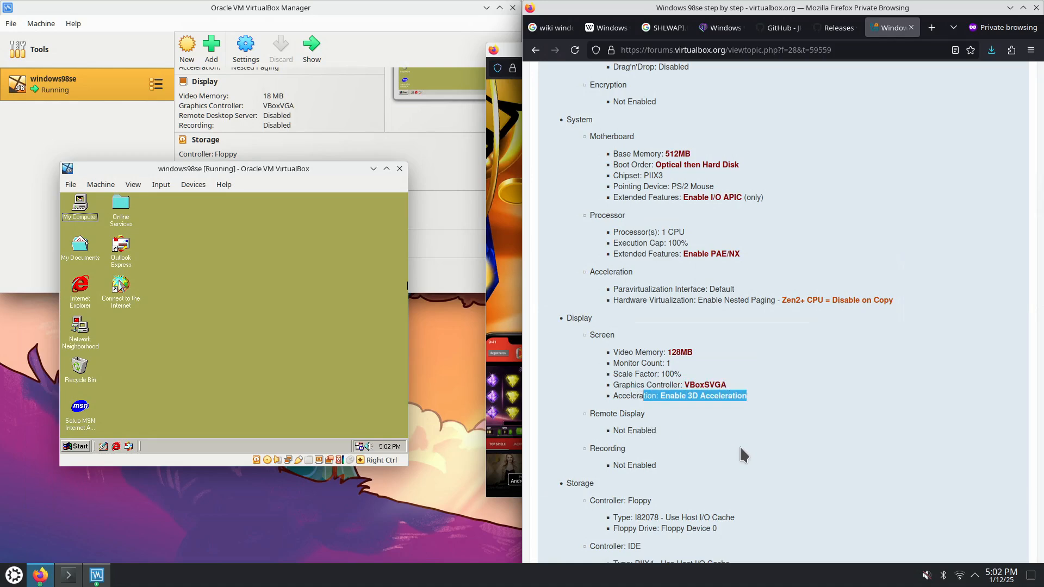
scroll(748, 430, "down", 5)
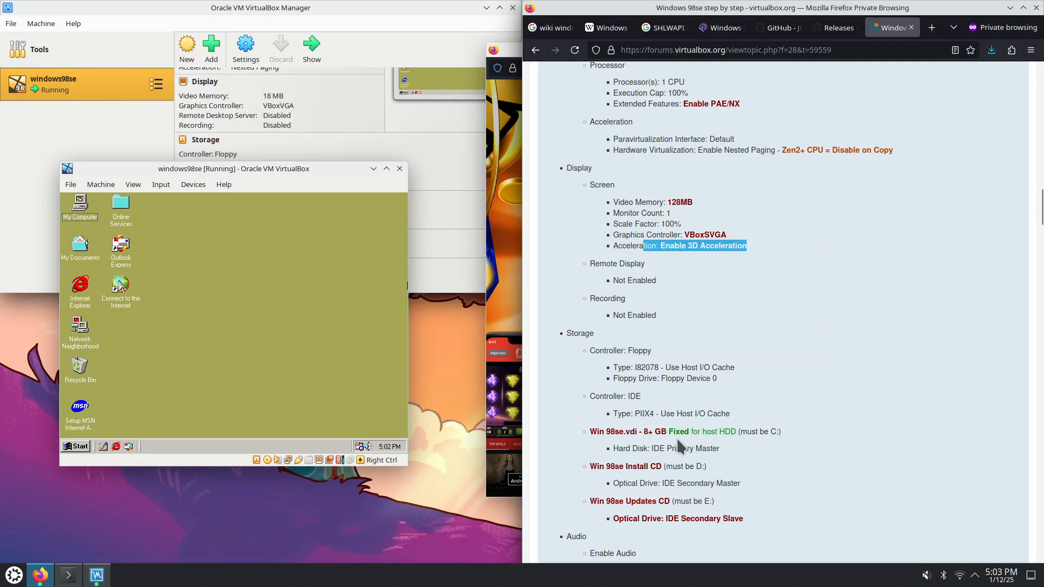
left_click_drag(673, 432, 716, 505)
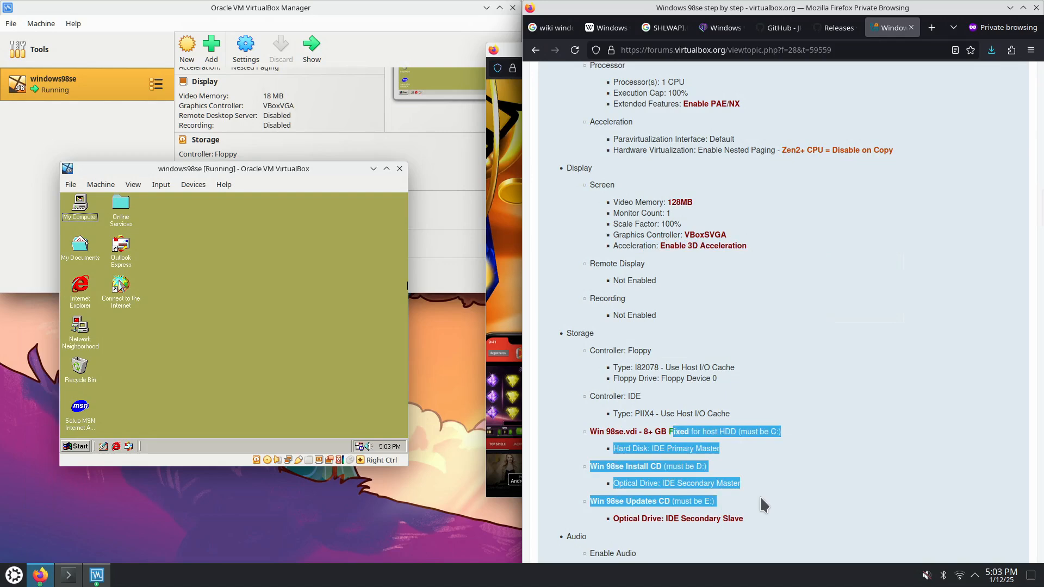
left_click(731, 503)
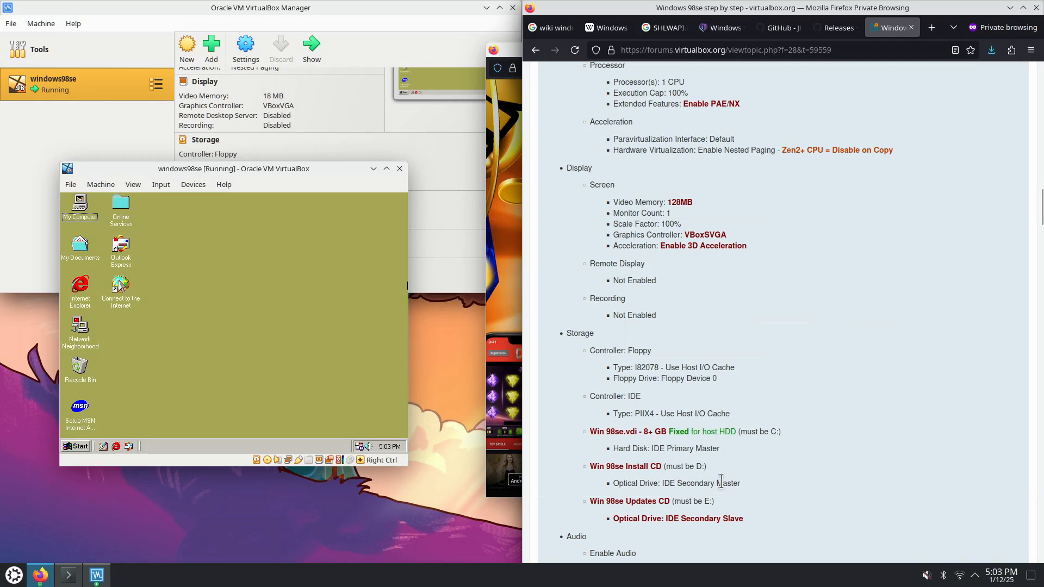
left_click_drag(674, 431, 711, 448)
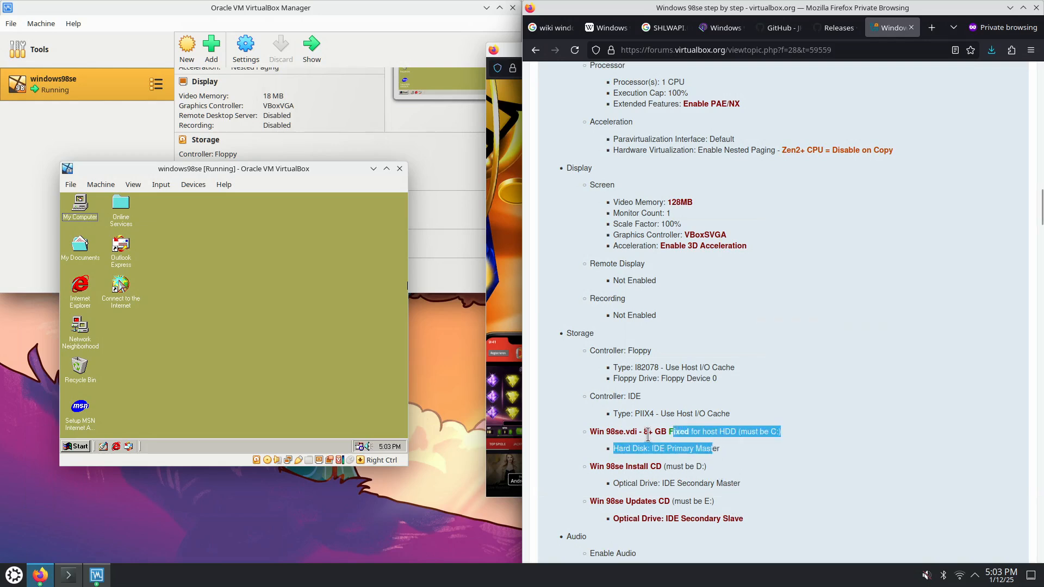
left_click_drag(645, 432, 739, 486)
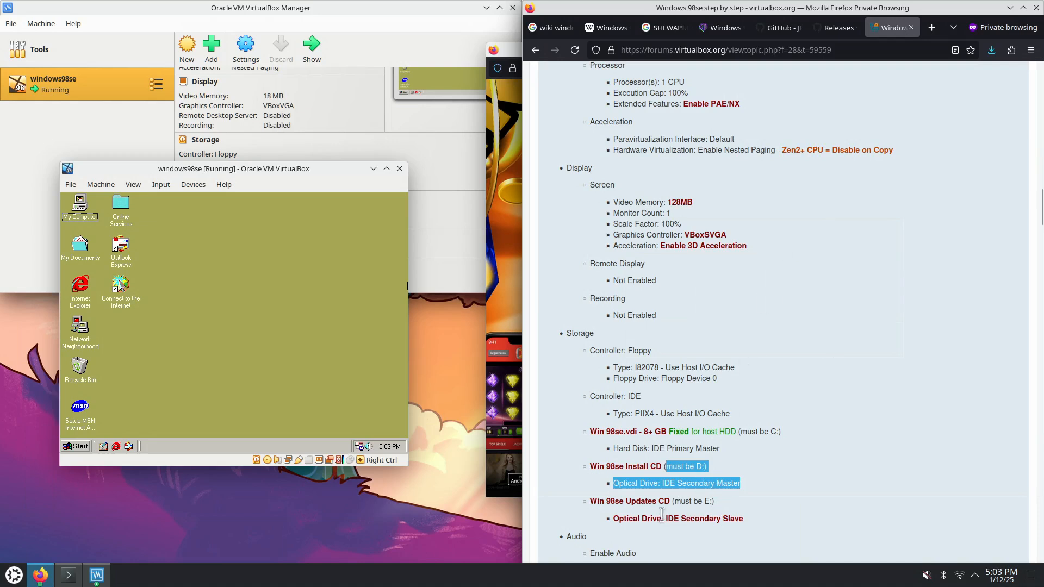
left_click_drag(672, 501, 713, 501)
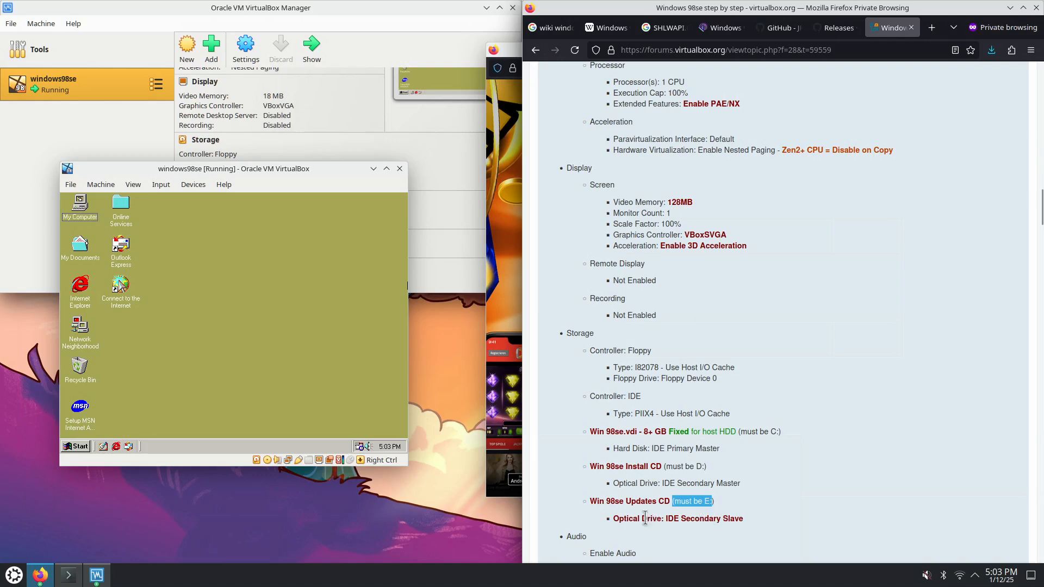
scroll(735, 499, "down", 3)
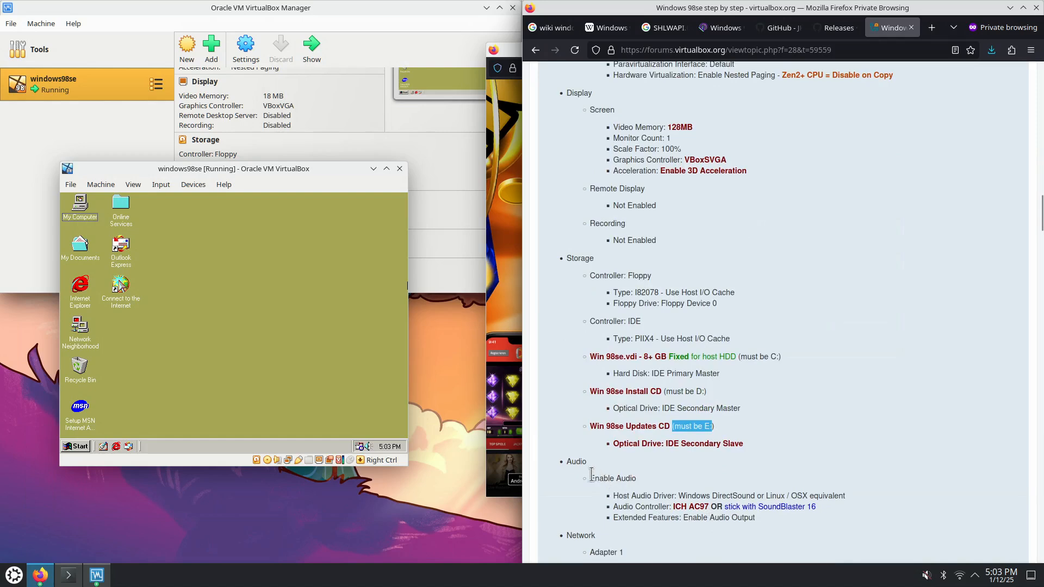
left_click_drag(633, 478, 599, 479)
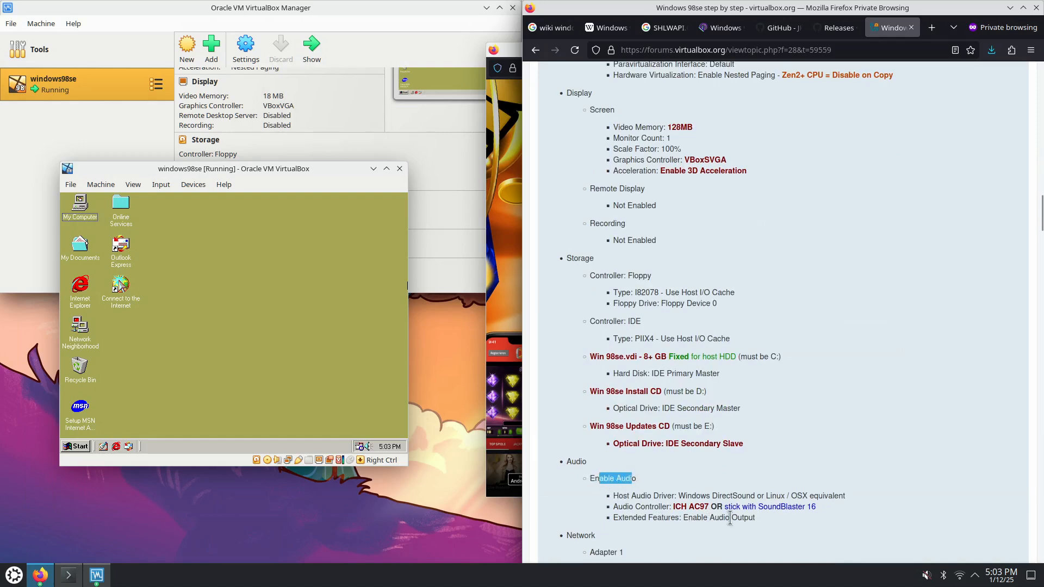
left_click_drag(817, 508, 803, 510)
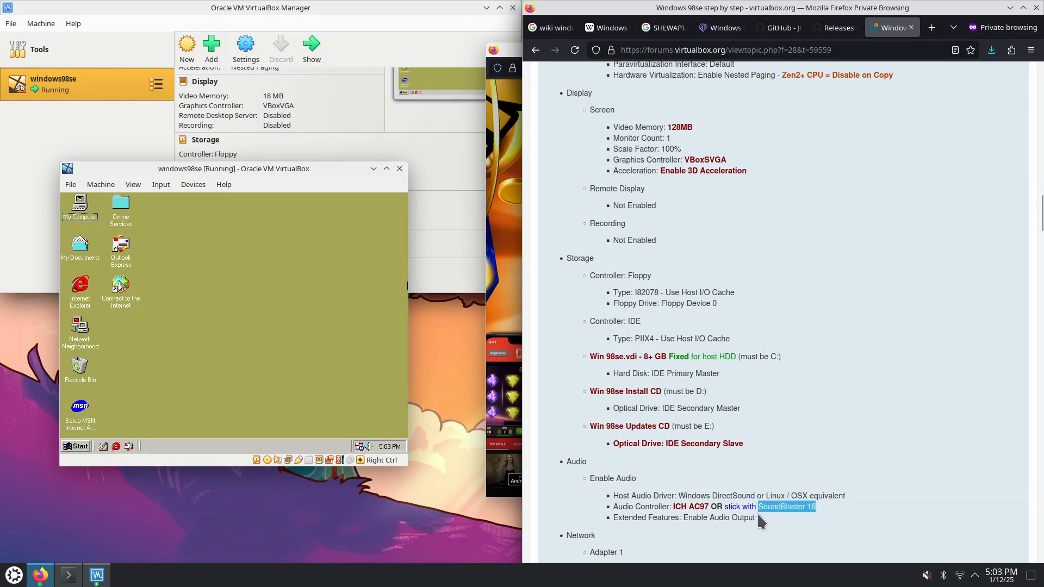
left_click_drag(666, 507, 709, 506)
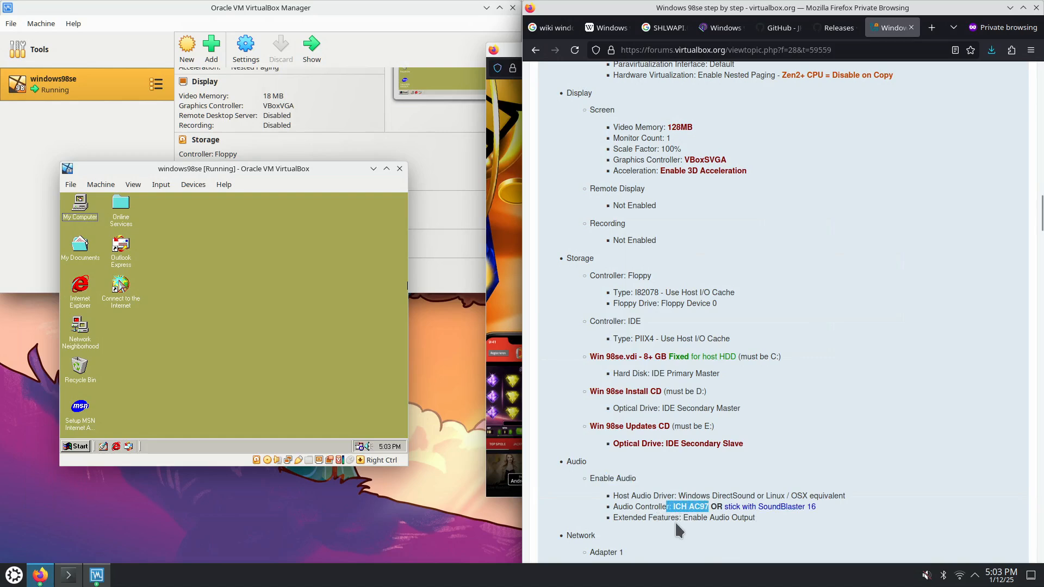
scroll(674, 521, "down", 3)
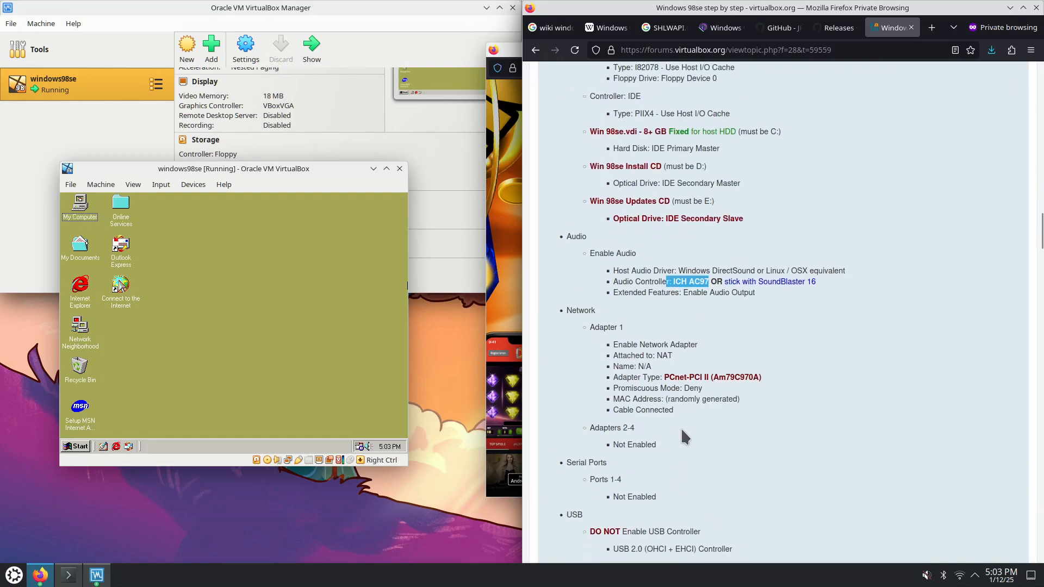
scroll(680, 433, "down", 2)
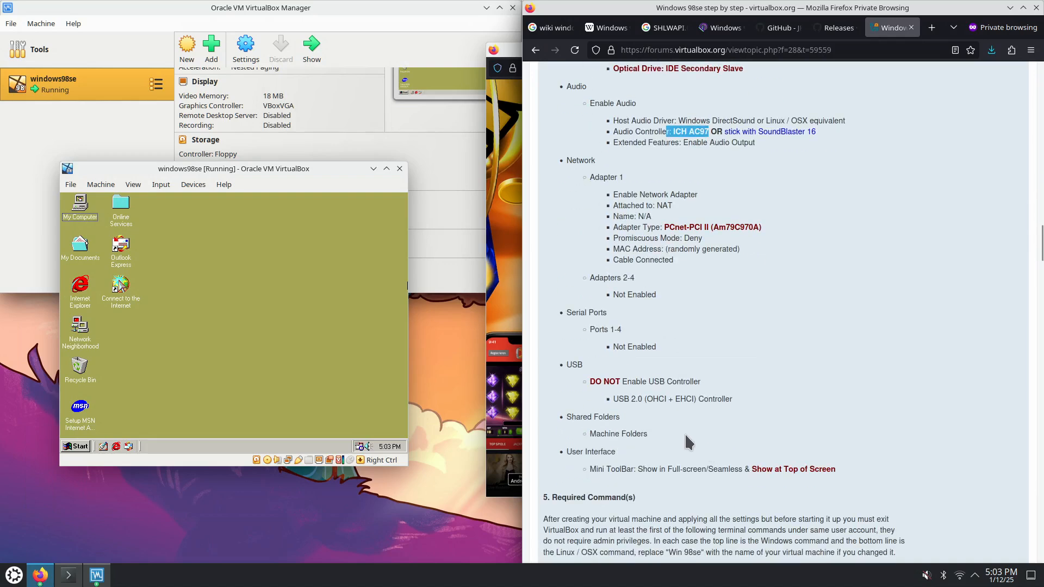
scroll(684, 438, "down", 2)
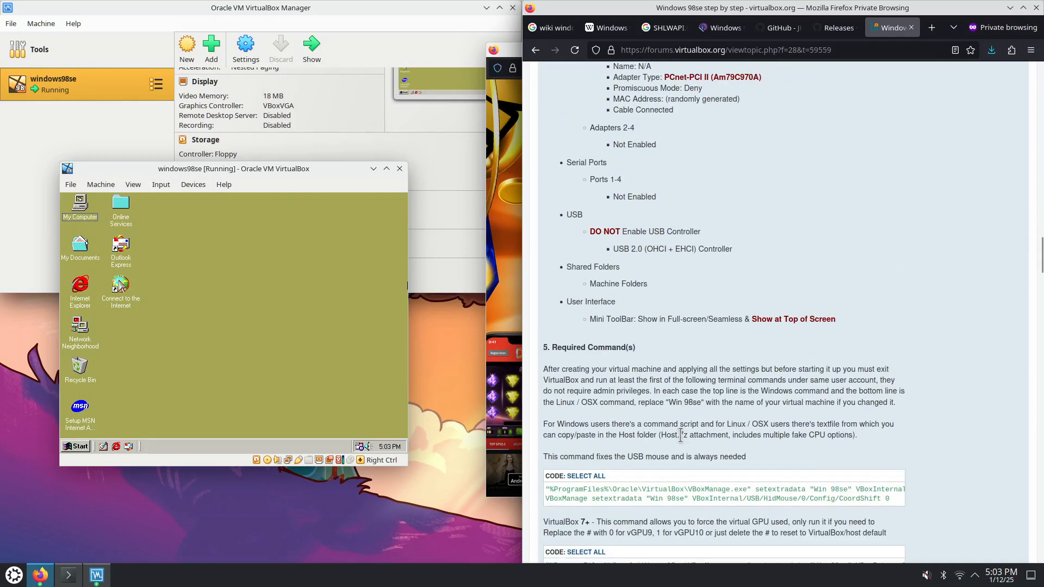
scroll(688, 425, "down", 2)
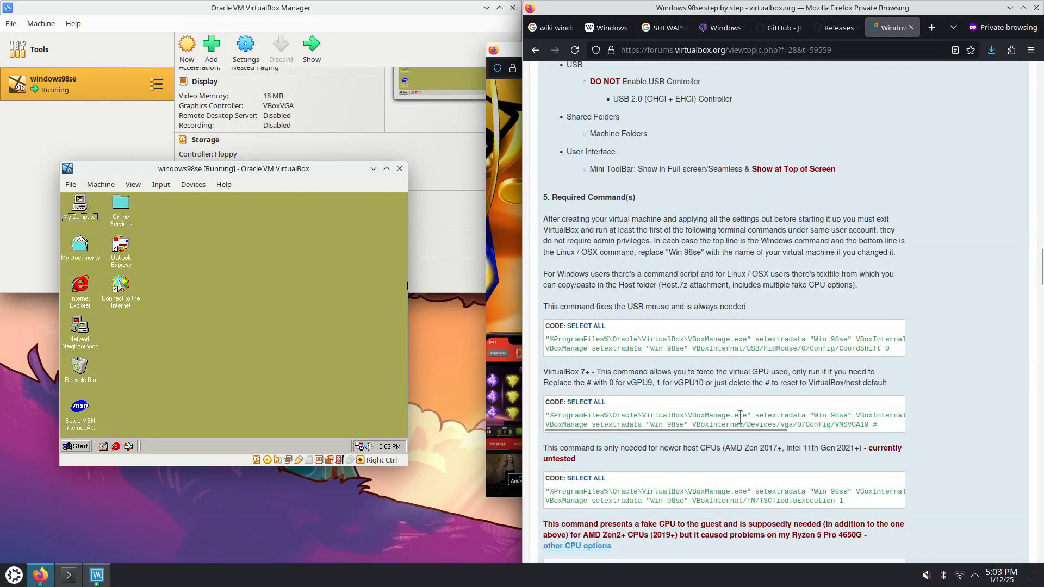
left_click_drag(588, 340, 821, 348)
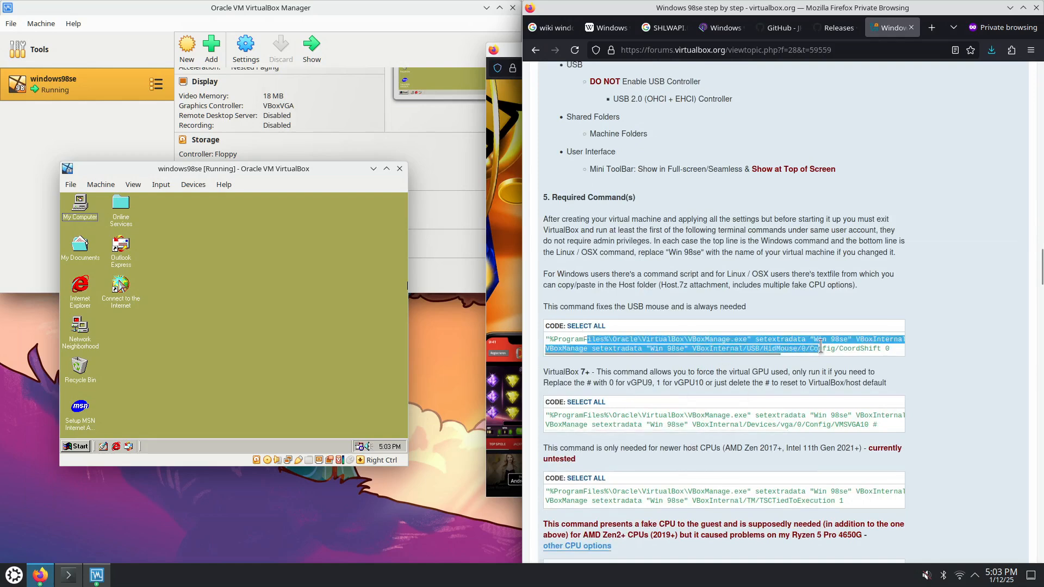
left_click(821, 348)
left_click_drag(688, 340, 895, 349)
scroll(742, 402, "down", 1)
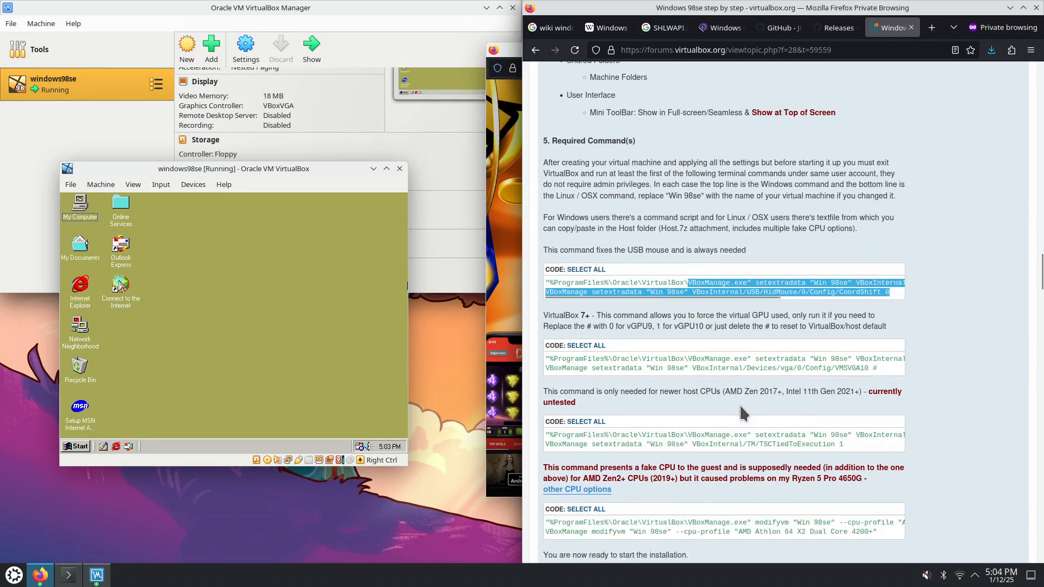
scroll(719, 425, "down", 1)
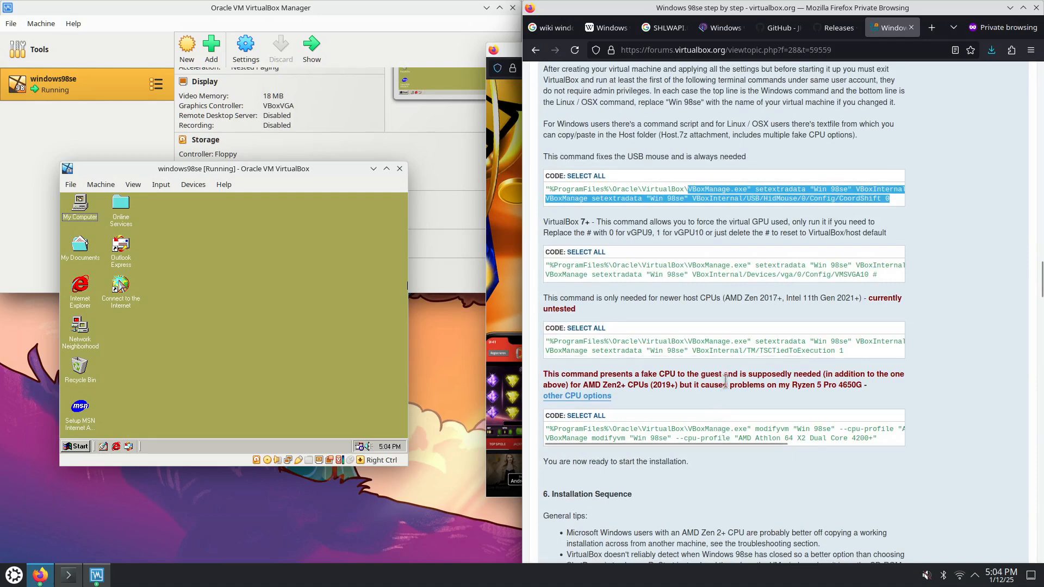
scroll(732, 397, "down", 1)
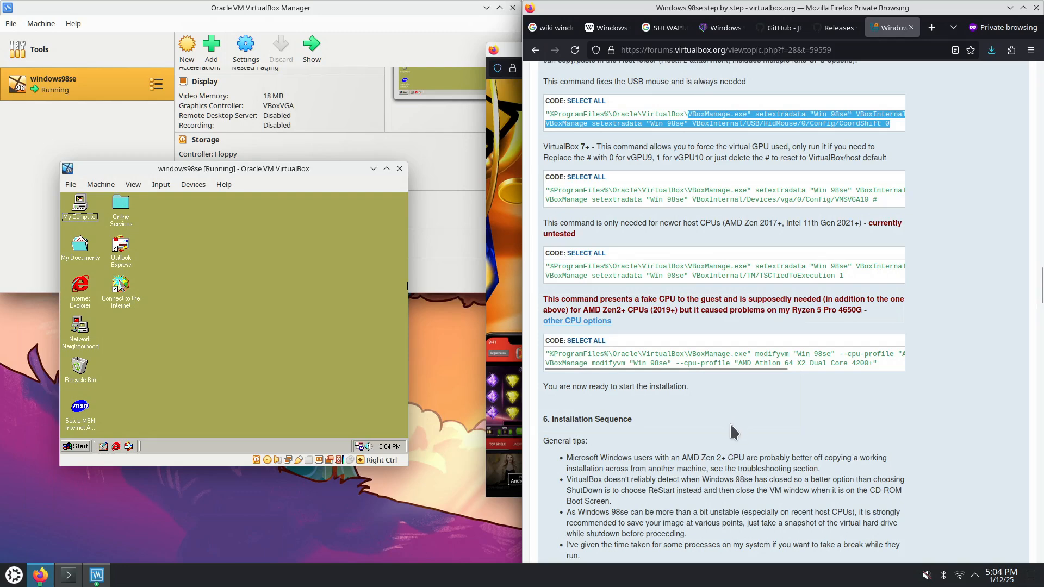
scroll(728, 424, "down", 1)
scroll(707, 287, "right", 2)
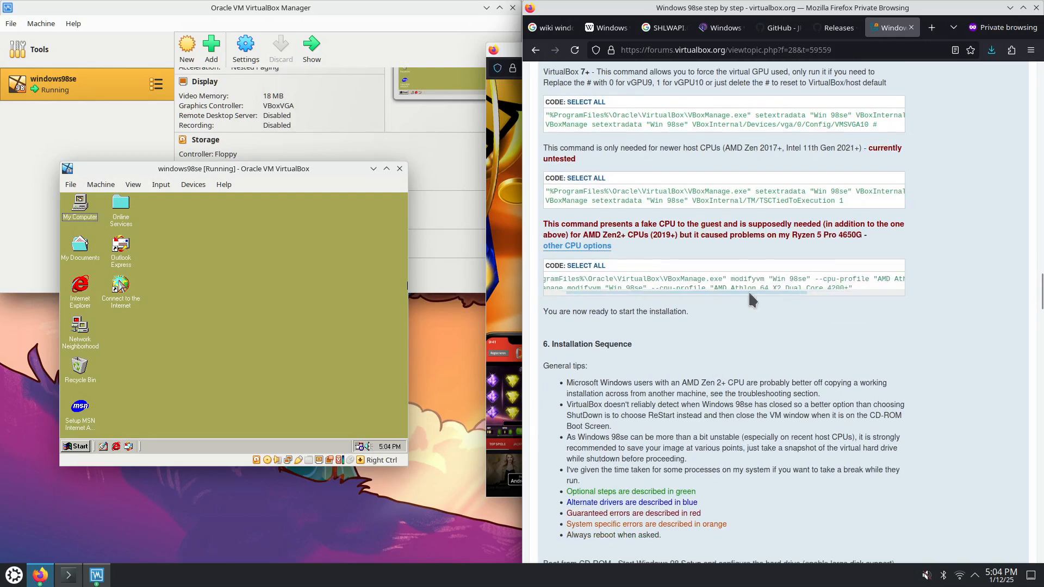
left_click_drag(773, 289, 849, 288)
scroll(769, 292, "left", 2)
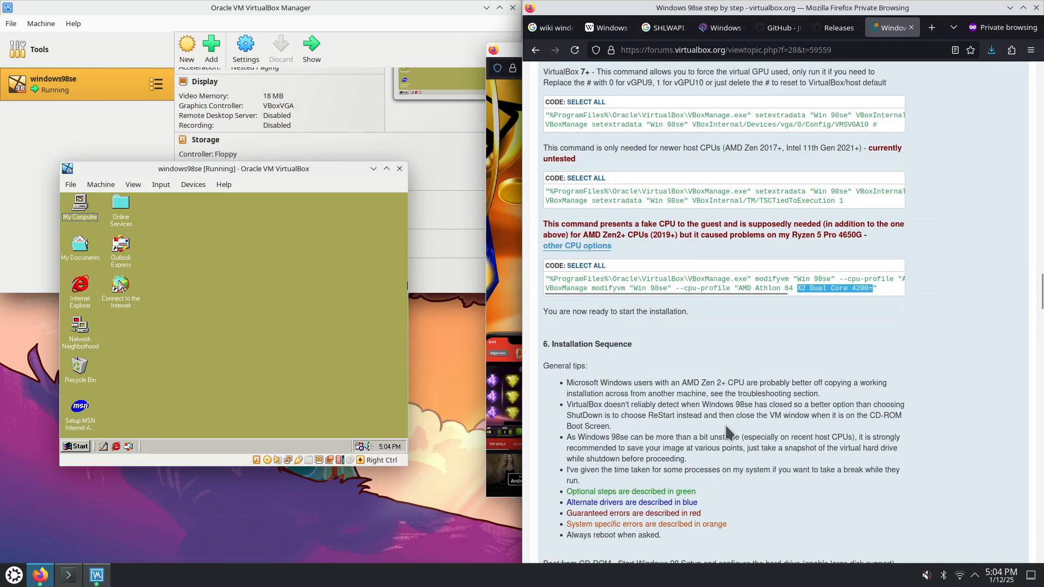
scroll(756, 285, "down", 3)
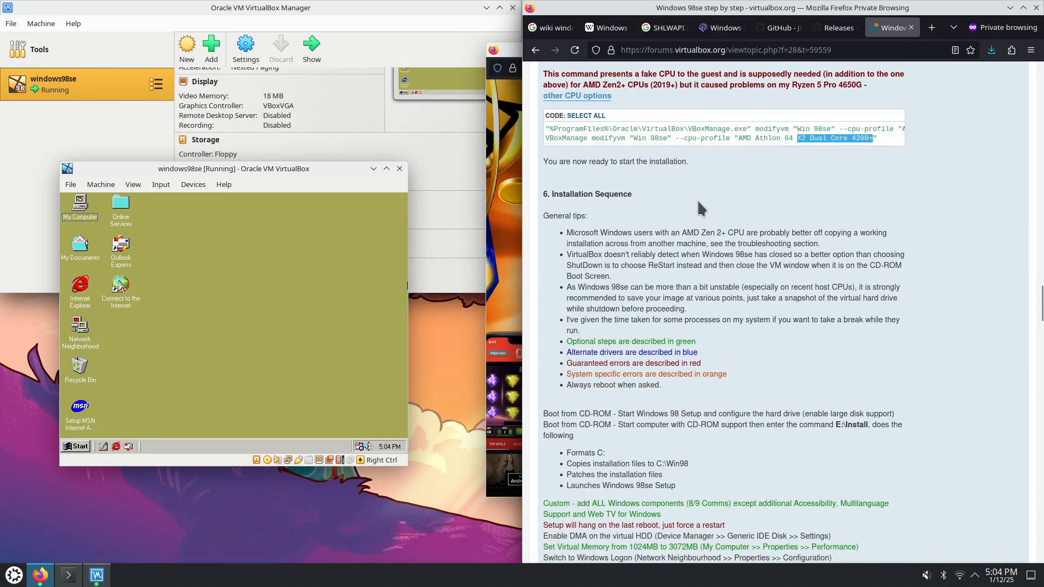
scroll(734, 271, "up", 2)
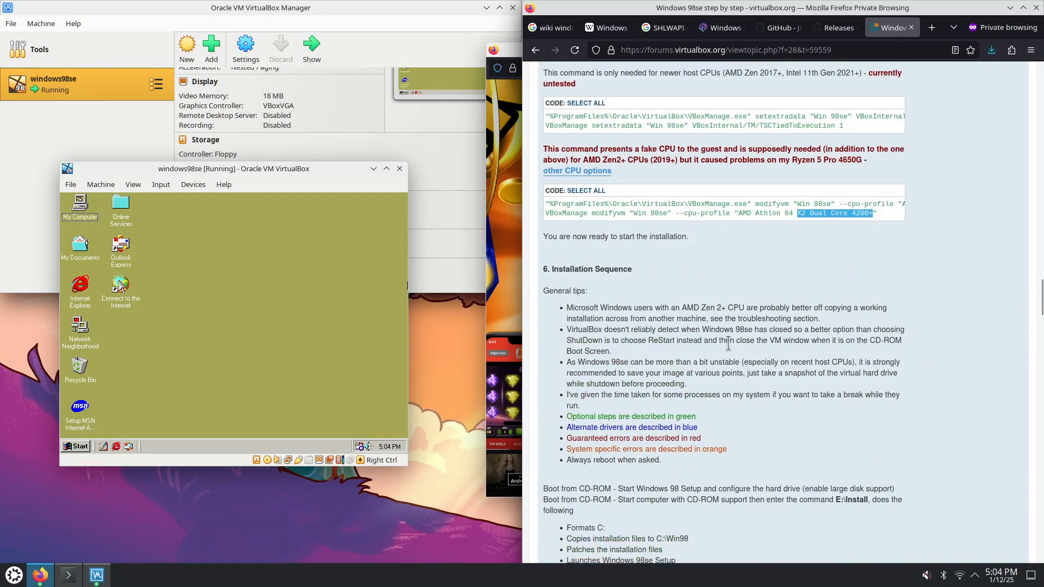
scroll(732, 322, "down", 4)
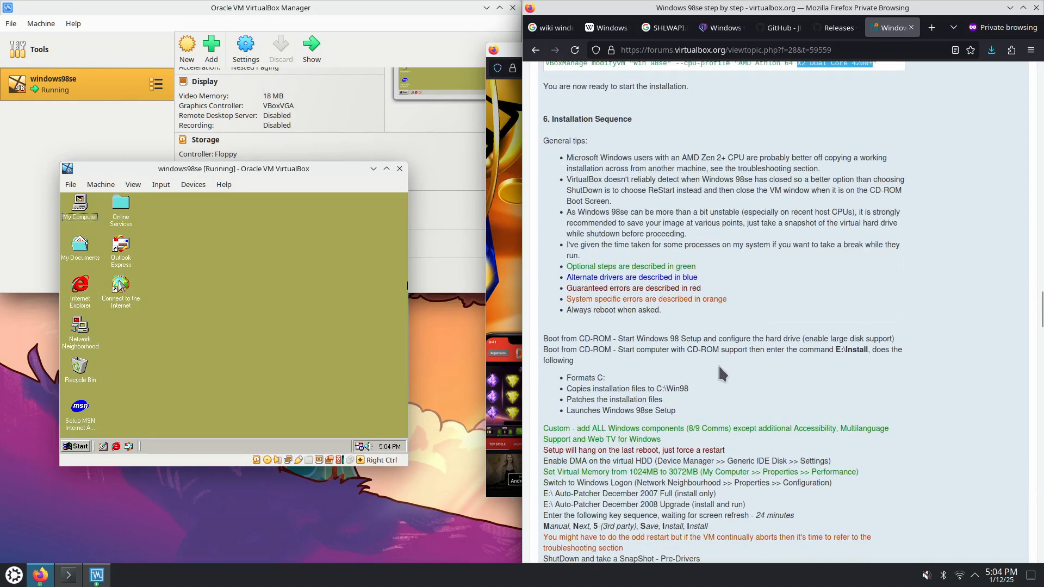
scroll(719, 365, "down", 2)
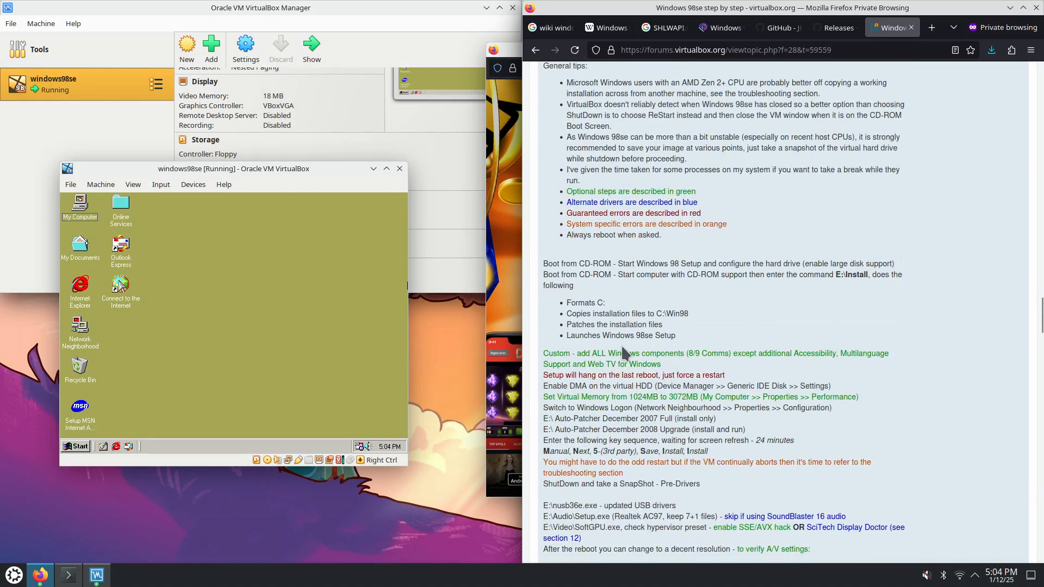
left_click_drag(572, 335, 696, 338)
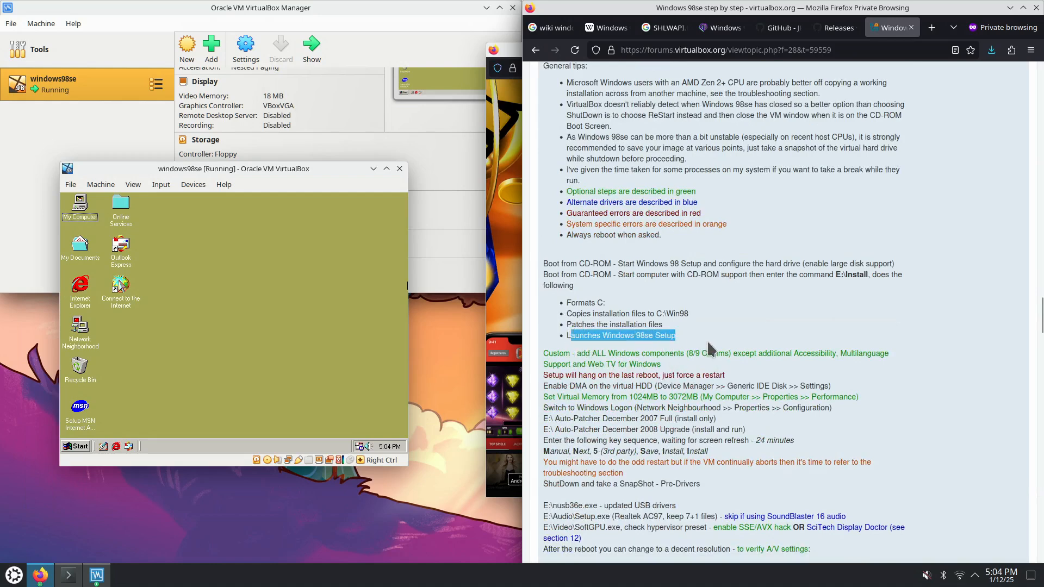
left_click_drag(544, 353, 764, 351)
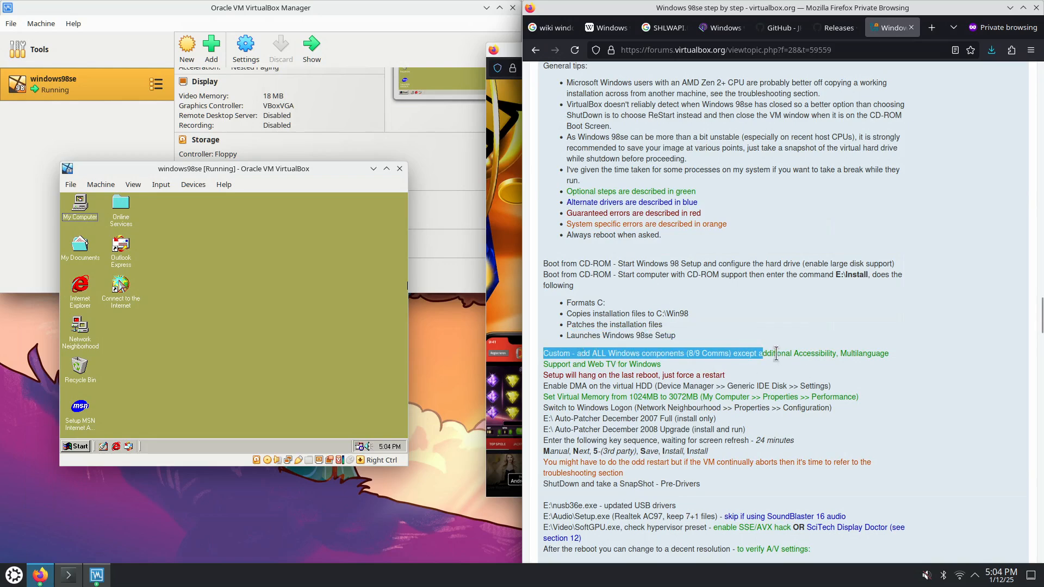
left_click(796, 353)
left_click_drag(795, 353, 671, 367)
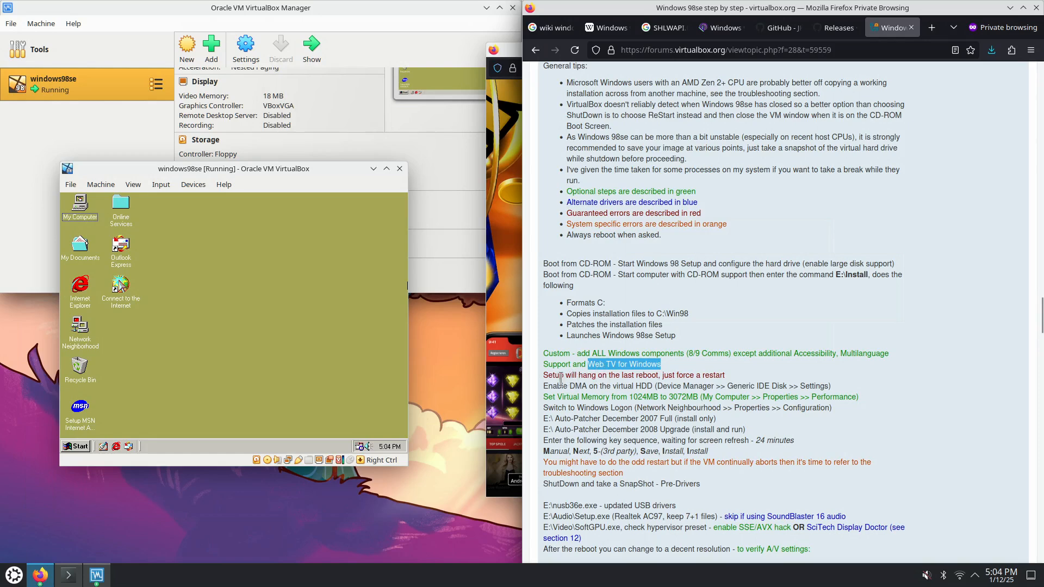
left_click_drag(544, 374, 726, 376)
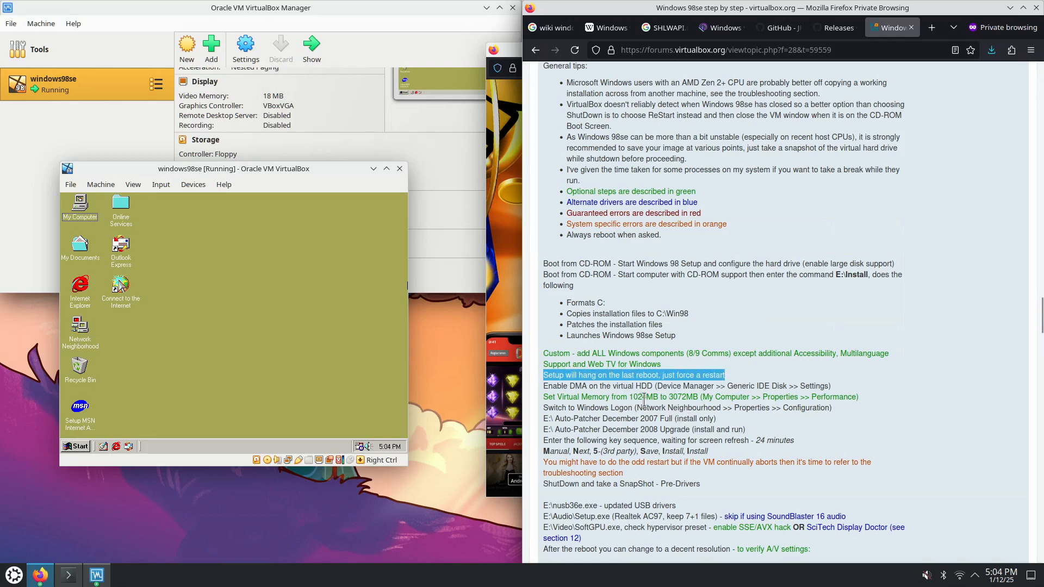
left_click_drag(548, 387, 831, 386)
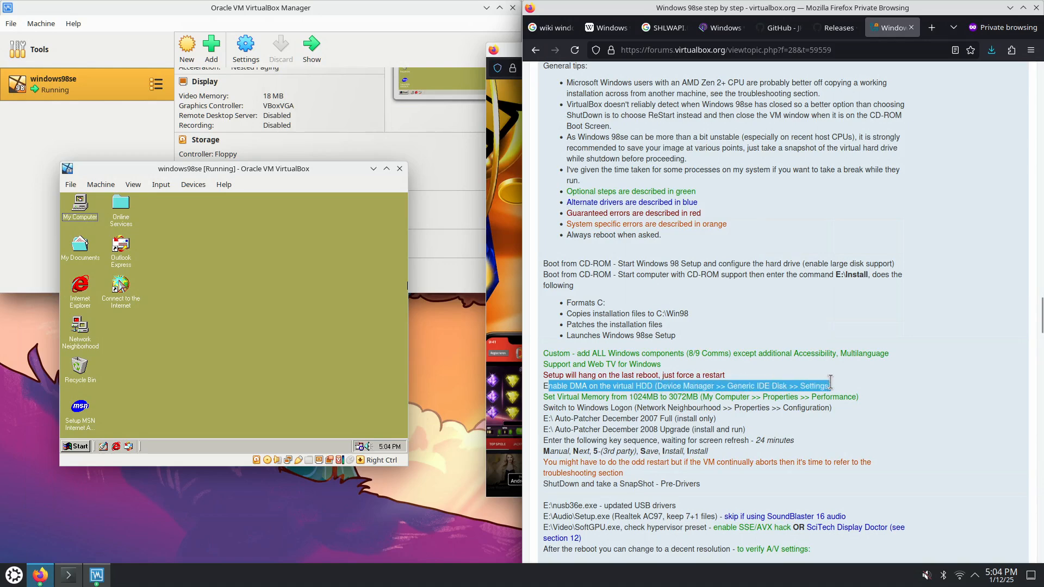
left_click(560, 397)
left_click_drag(560, 398, 822, 398)
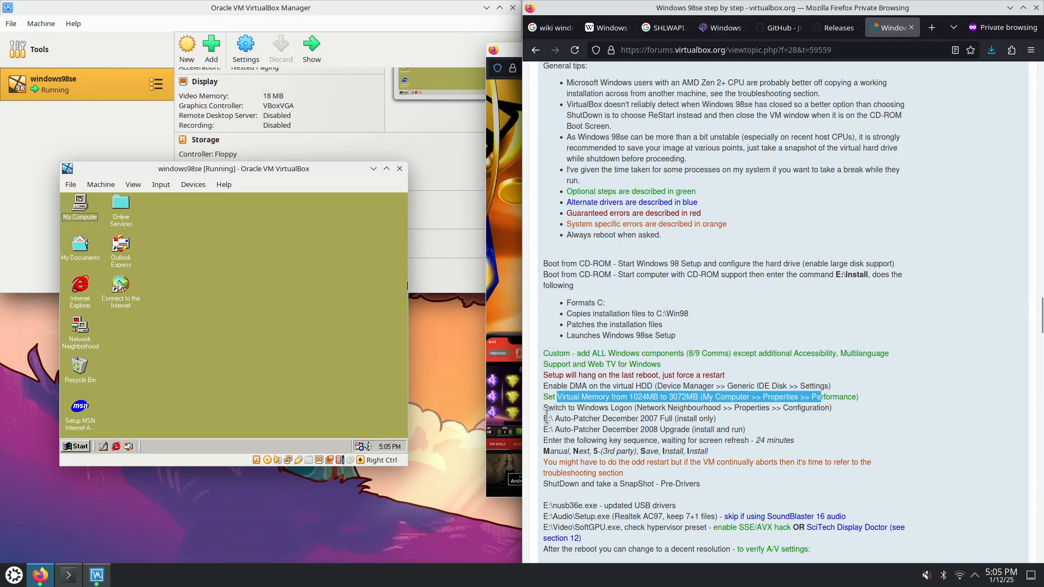
left_click_drag(546, 417, 725, 481)
scroll(726, 478, "down", 2)
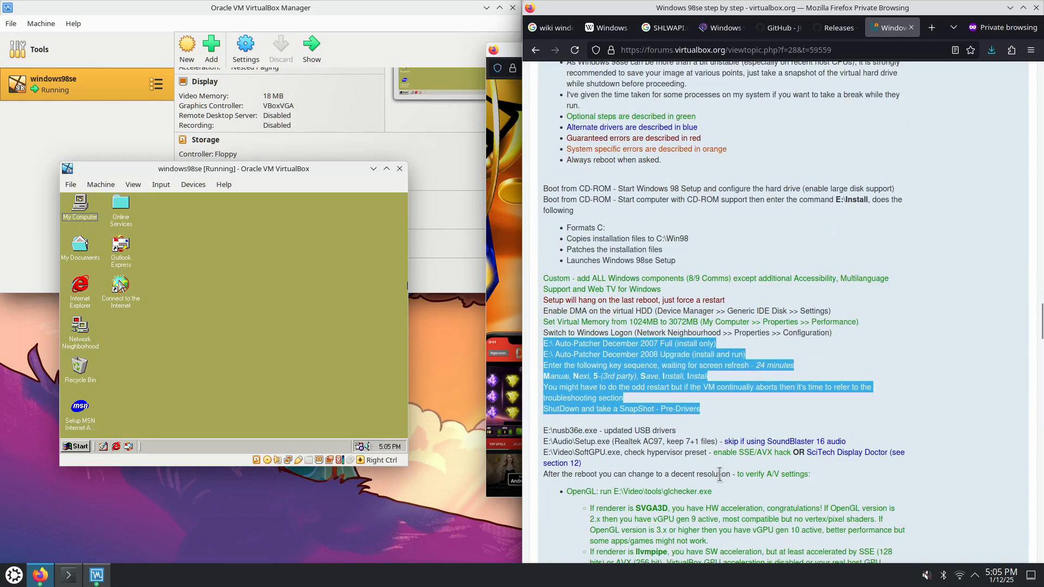
scroll(673, 469, "down", 2)
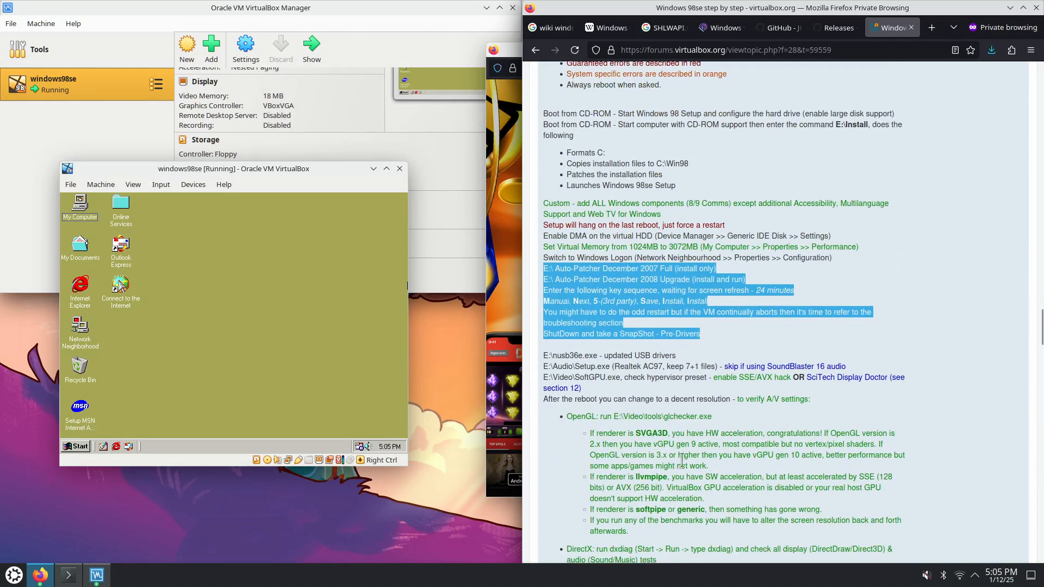
left_click_drag(572, 417, 695, 420)
left_click_drag(575, 375, 585, 374)
left_click_drag(573, 416, 715, 416)
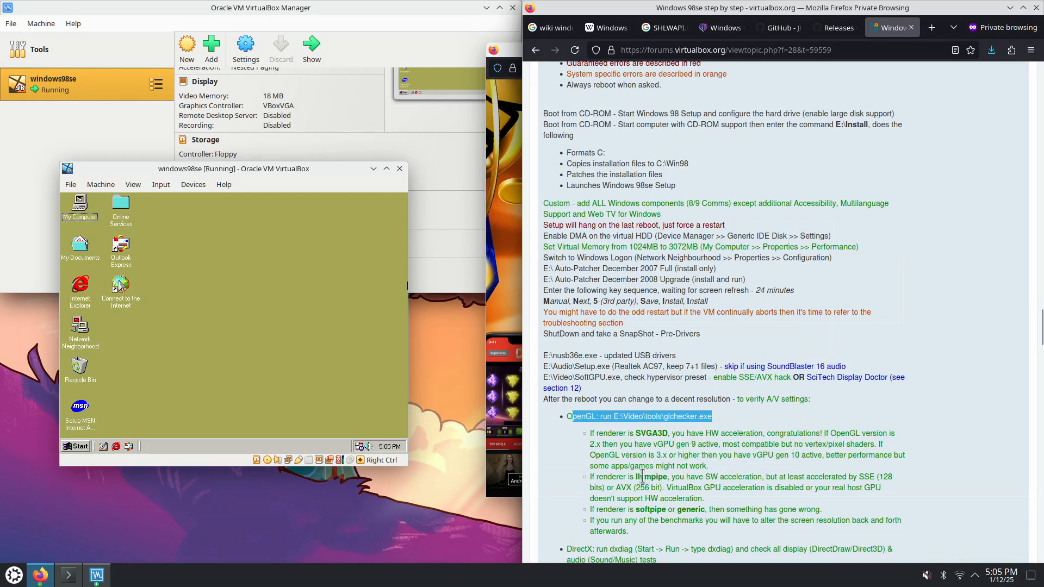
scroll(643, 479, "down", 6)
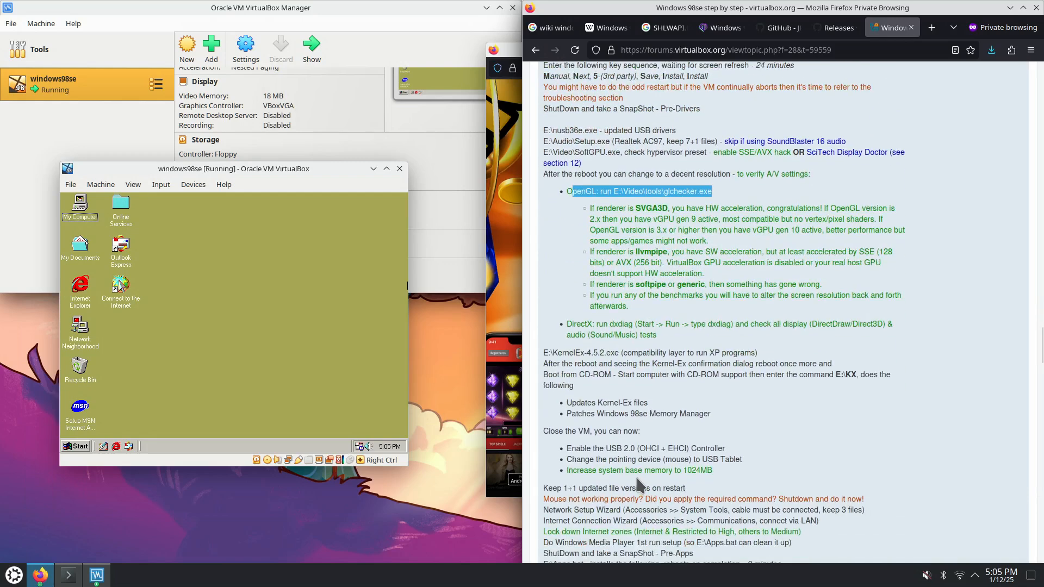
left_click_drag(622, 352, 764, 359)
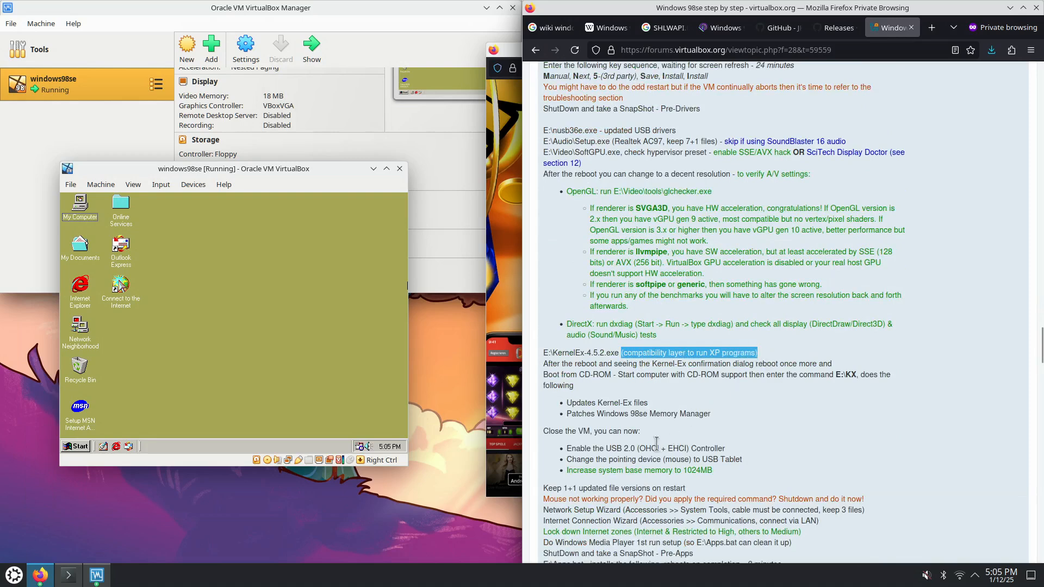
scroll(648, 438, "down", 2)
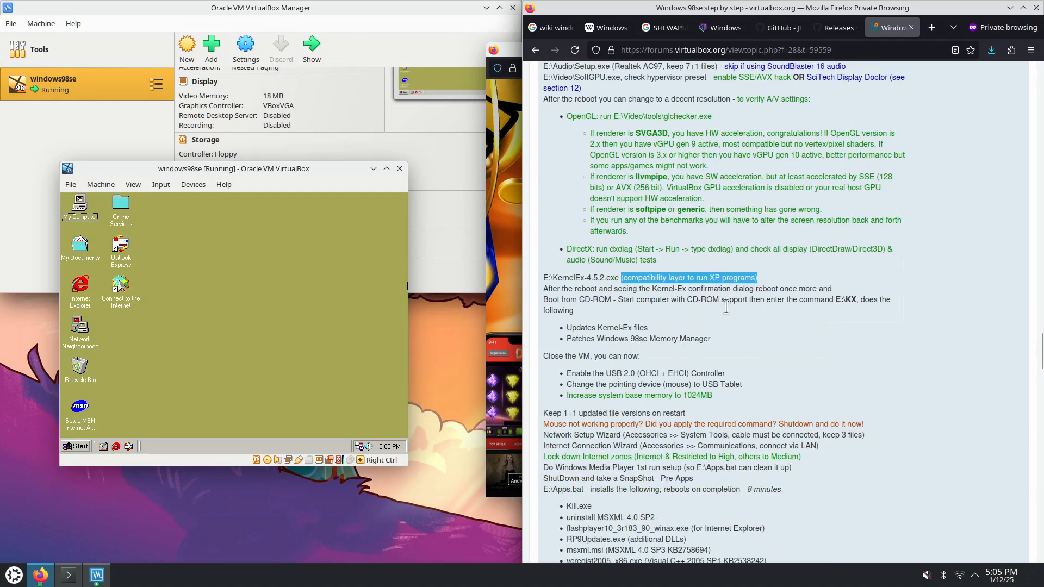
left_click_drag(713, 396, 683, 396)
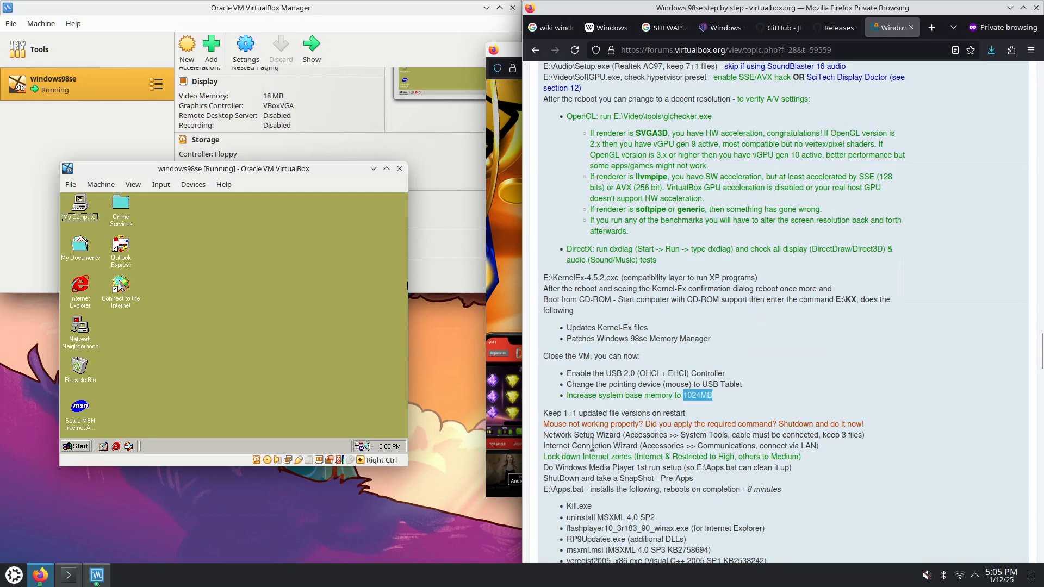
scroll(591, 444, "down", 2)
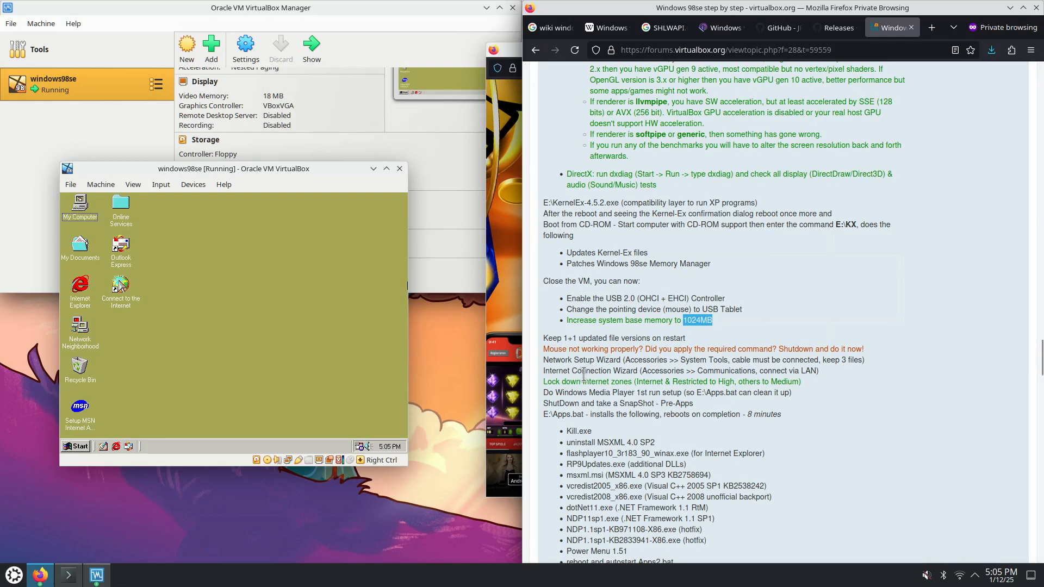
scroll(570, 420, "down", 2)
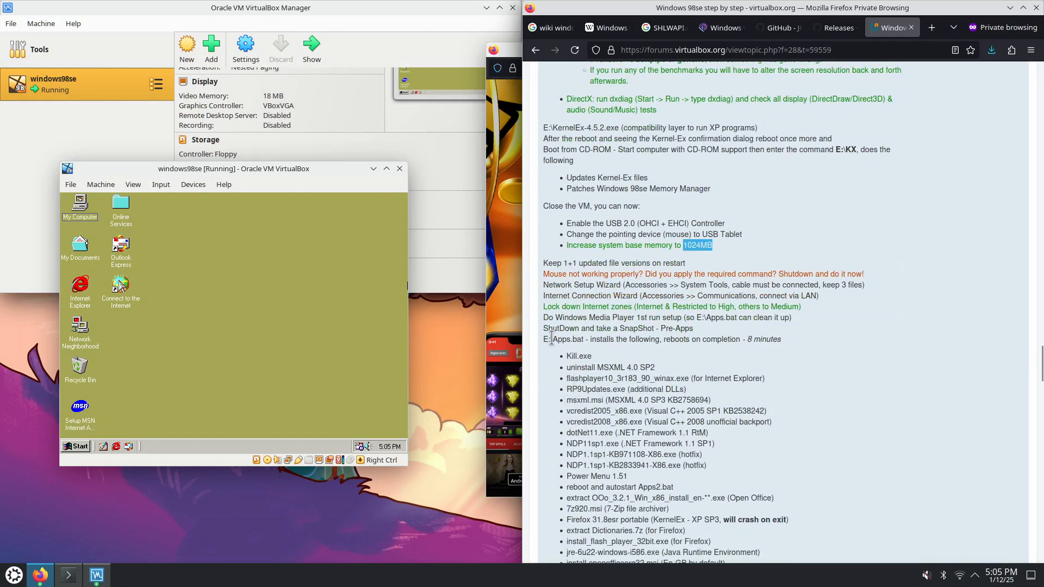
left_click_drag(543, 339, 585, 340)
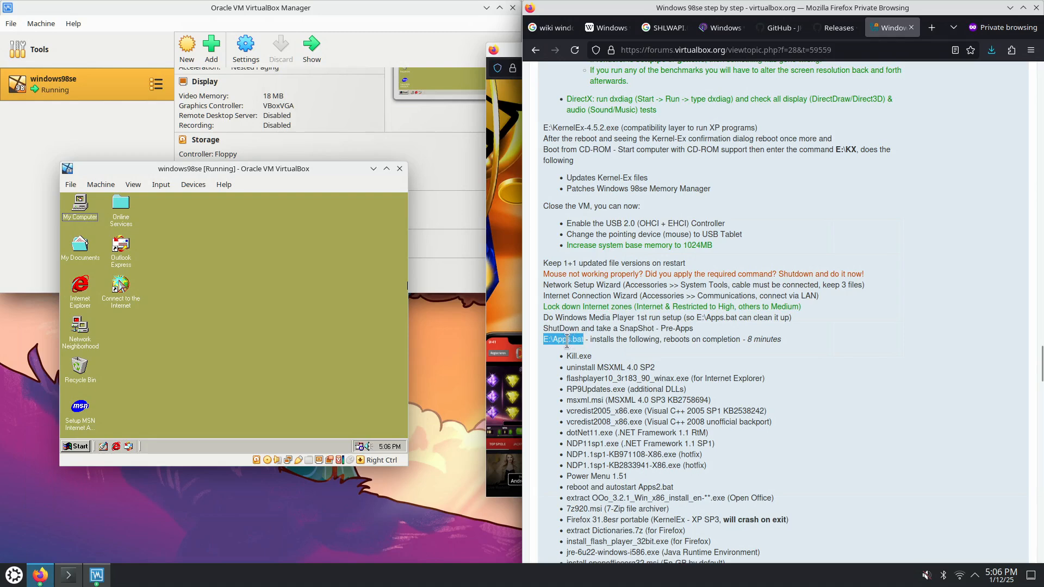
scroll(610, 367, "down", 3)
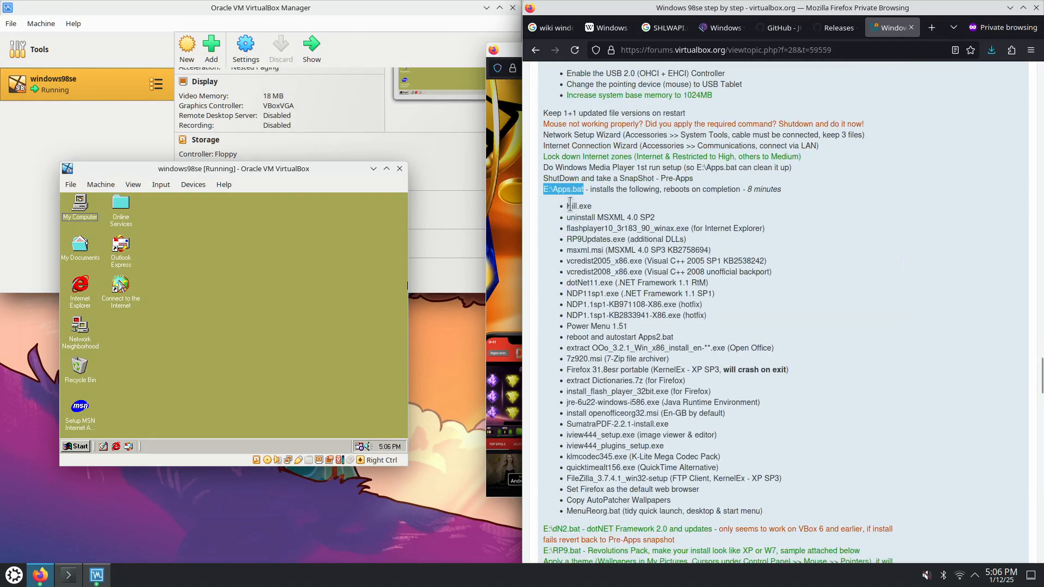
left_click_drag(569, 206, 765, 512)
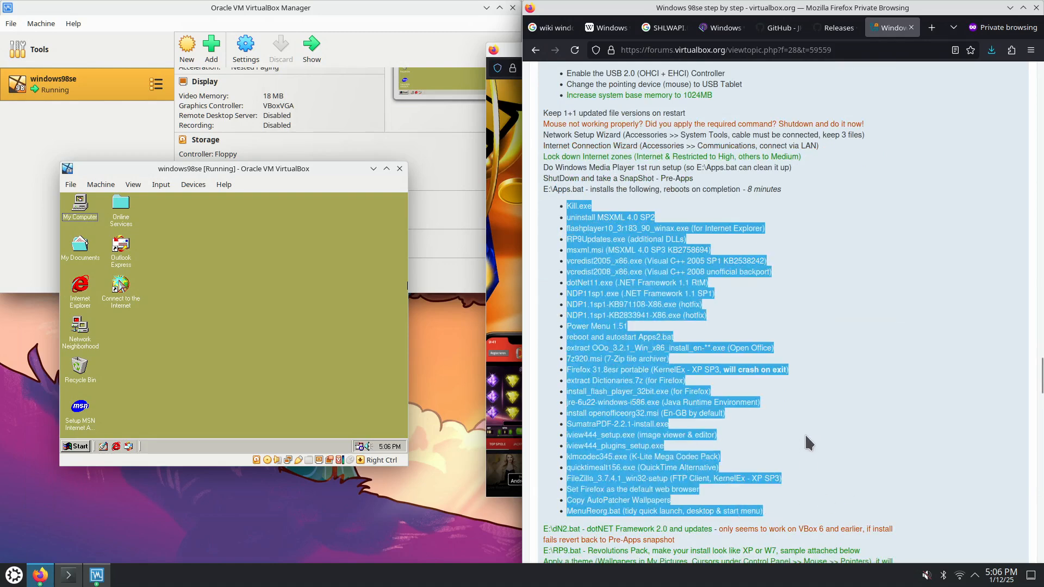
scroll(867, 417, "down", 3)
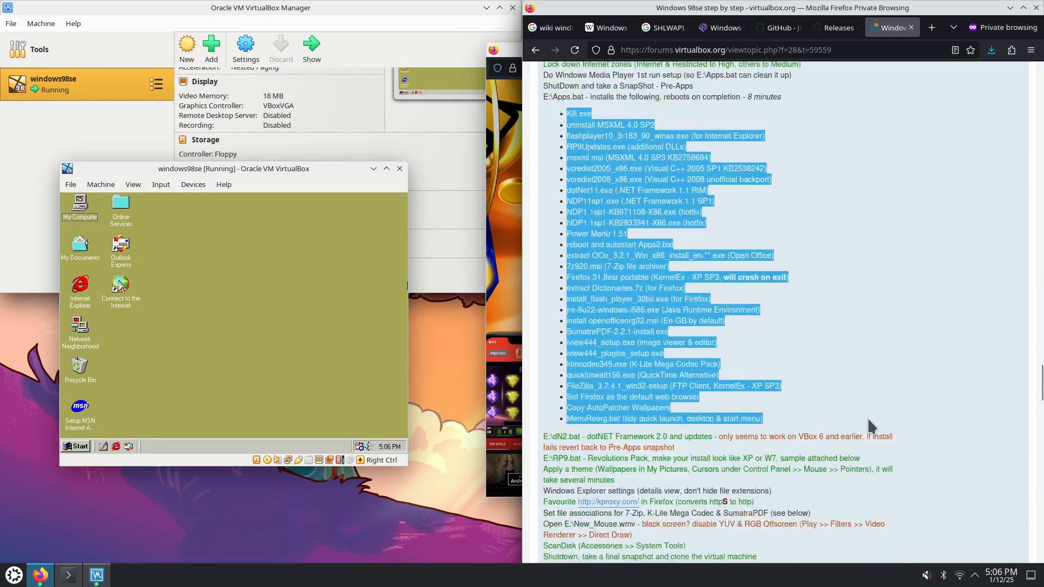
left_click(677, 366)
left_click_drag(601, 362, 805, 374)
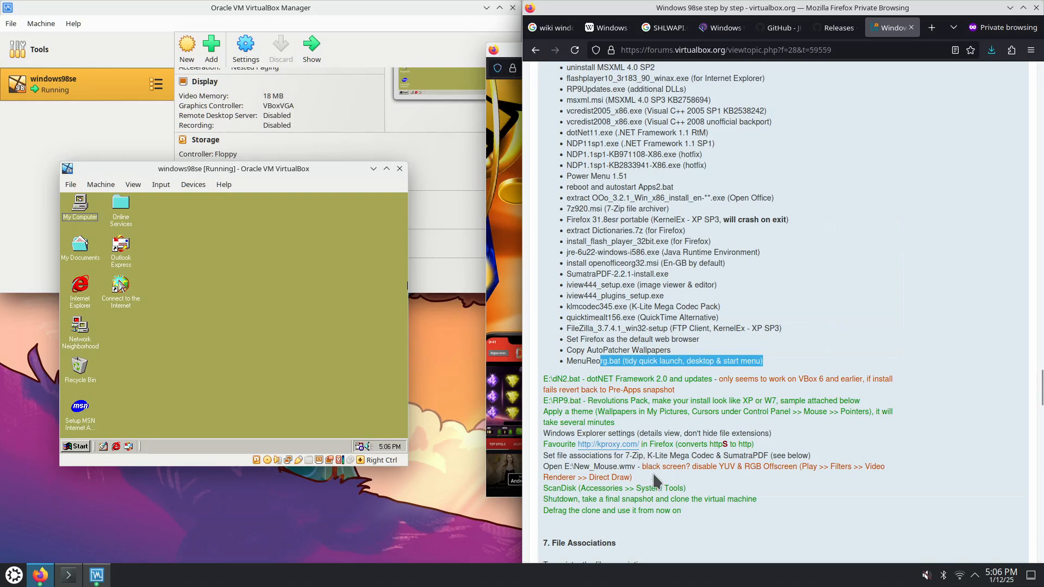
Scroll the guide to the File Associations section and highlight it
scroll(653, 478, "down", 3)
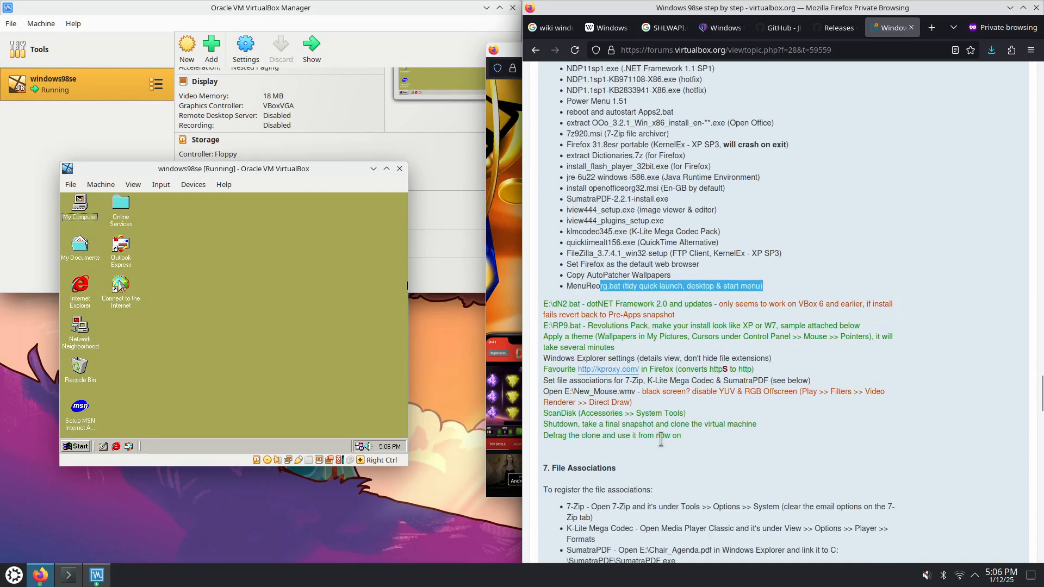
scroll(661, 442, "down", 9)
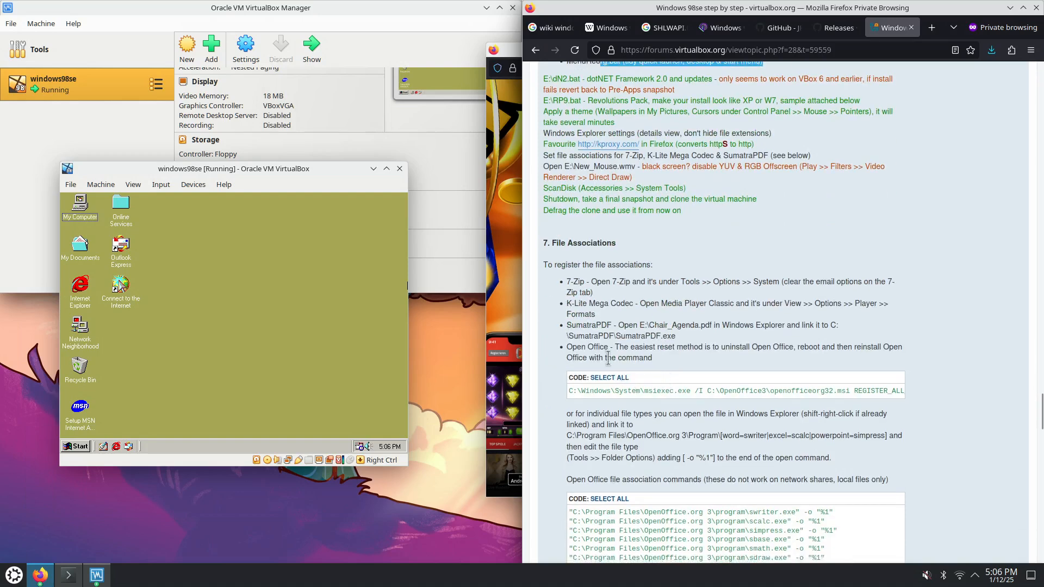
left_click_drag(553, 243, 665, 370)
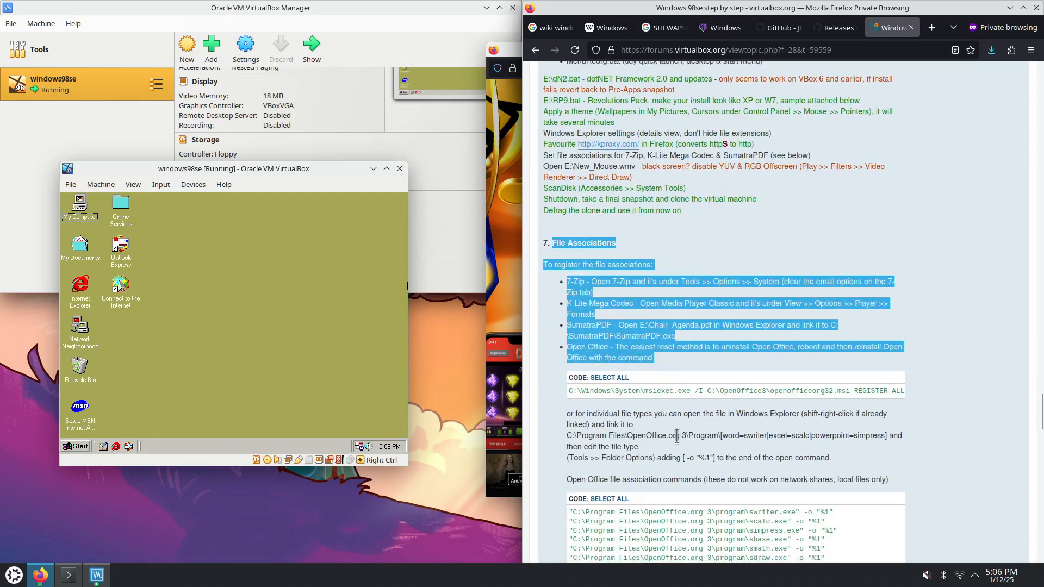
Read the Shared Folder Options section, highlighting the Guest to Host 7-Zip option
scroll(677, 433, "down", 6)
scroll(682, 422, "down", 3)
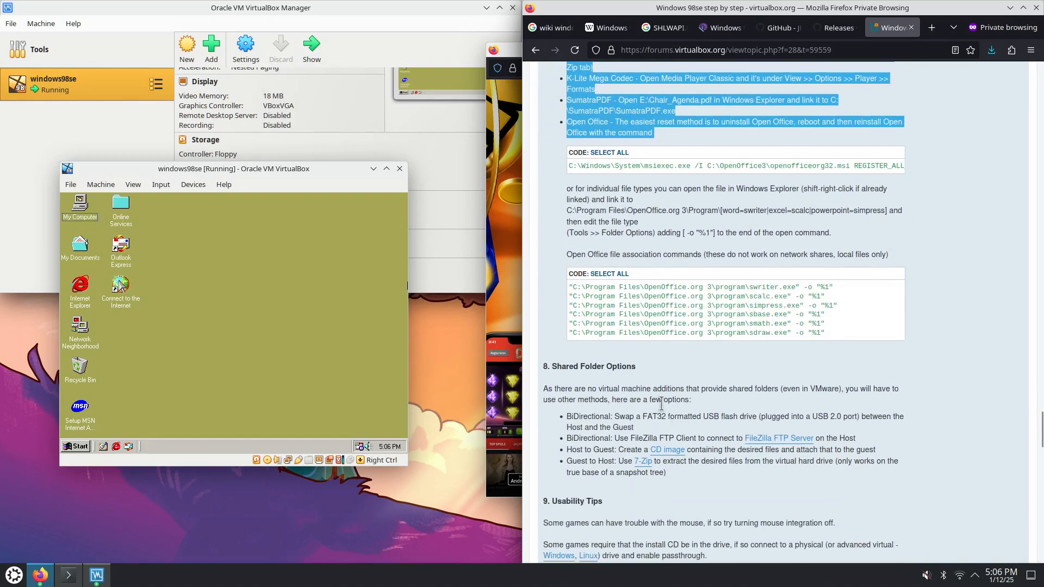
scroll(662, 404, "down", 3)
left_click_drag(670, 400, 568, 292)
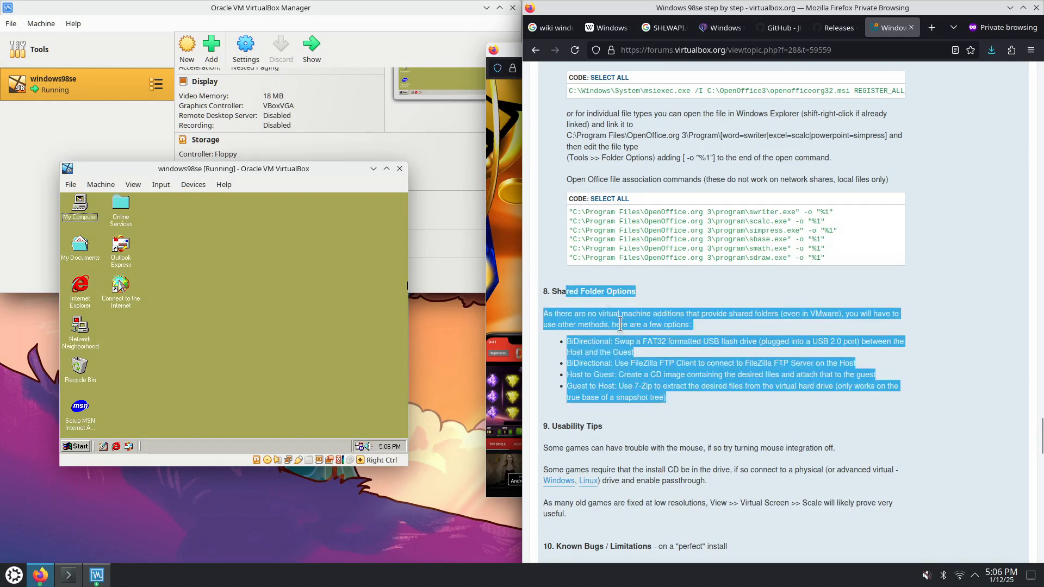
left_click(697, 399)
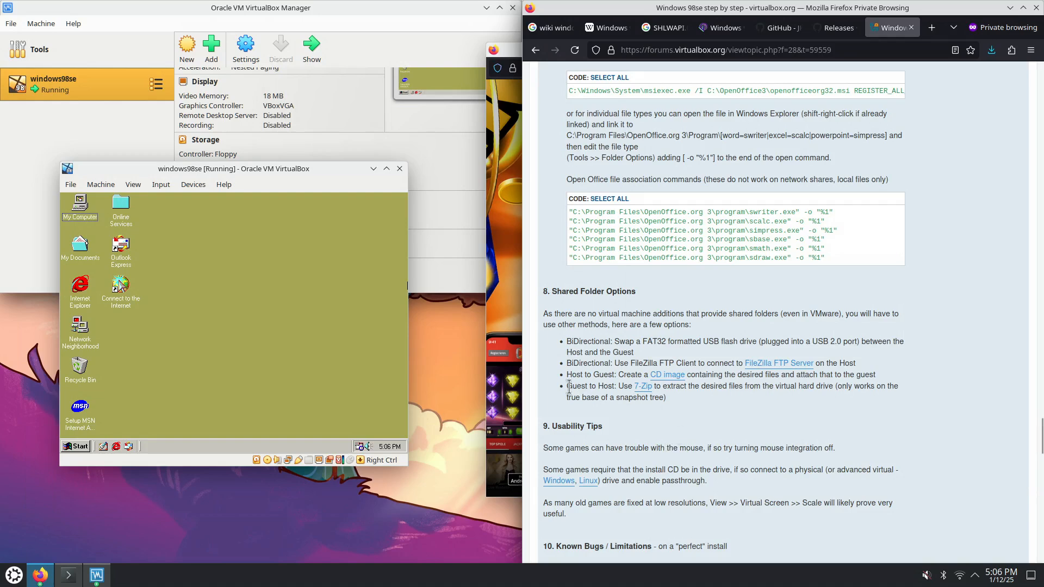
left_click_drag(576, 388, 660, 395)
left_click(660, 396)
scroll(738, 415, "down", 4)
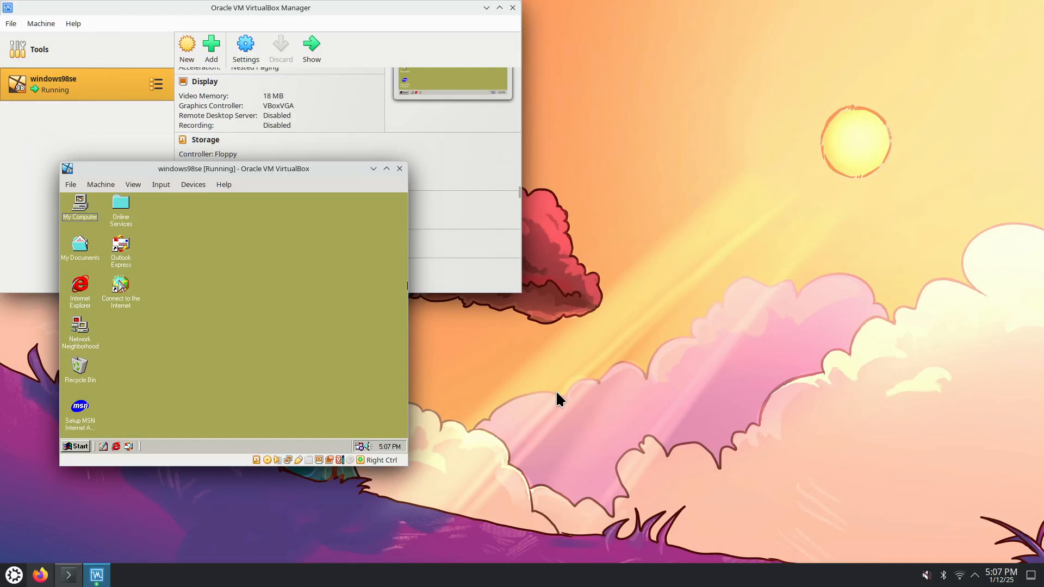
Centre and enlarge the VM window, then open Display Properties > Settings > Advanced
left_click_drag(335, 169, 543, 120)
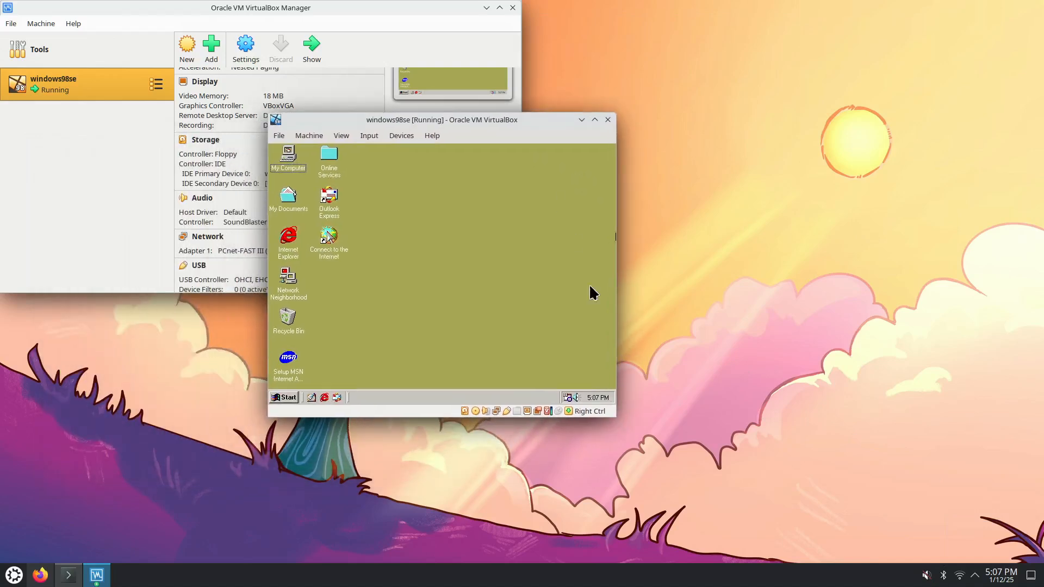
left_click_drag(615, 420, 804, 501)
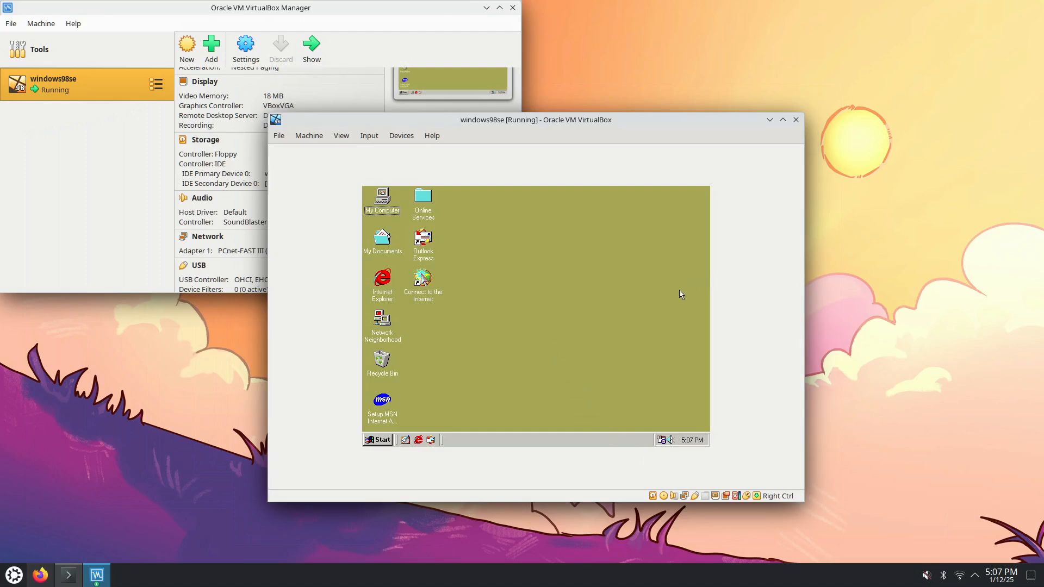
right_click(514, 334)
left_click(566, 427)
left_click(548, 208)
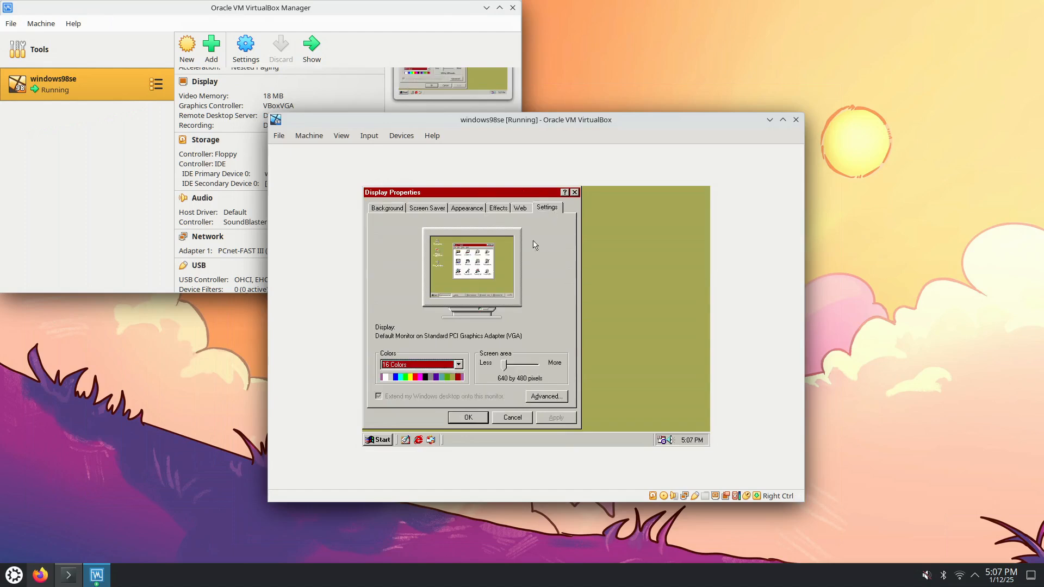
key("Tab")
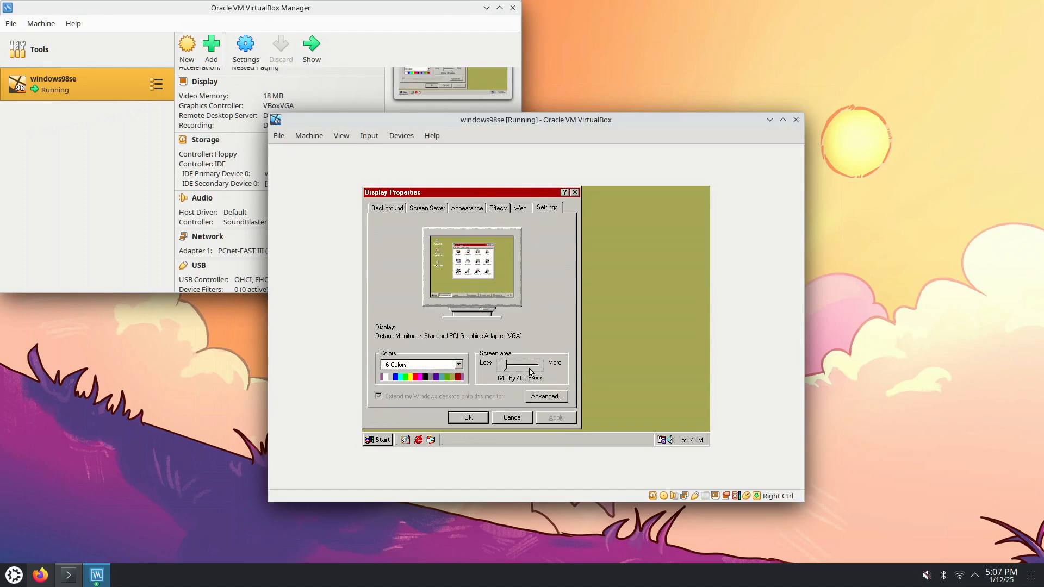
left_click(548, 401)
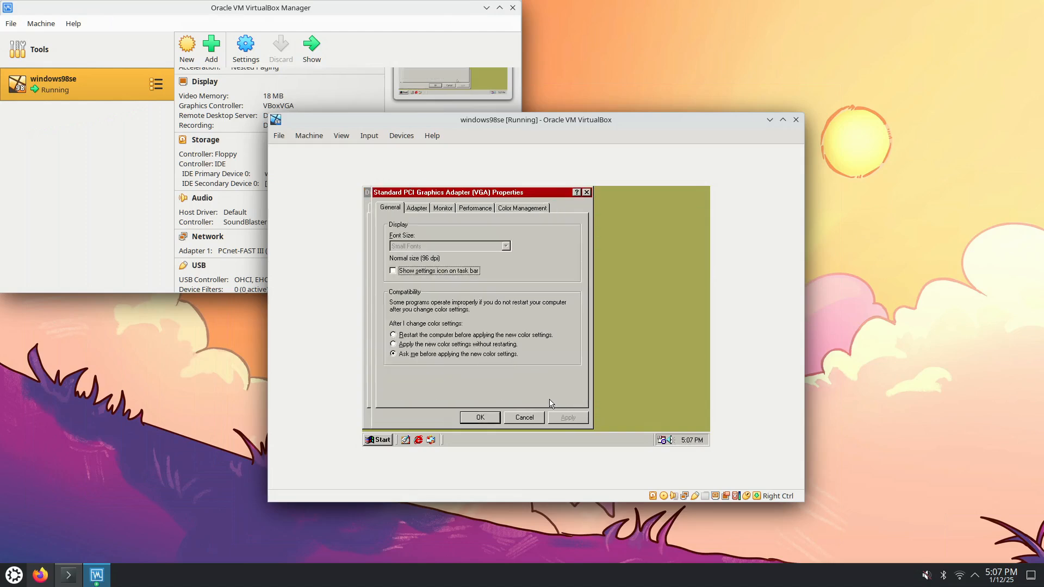
On the Monitor tab, switch to Super VGA 1280x1024, apply it and close with OK
left_click(476, 209)
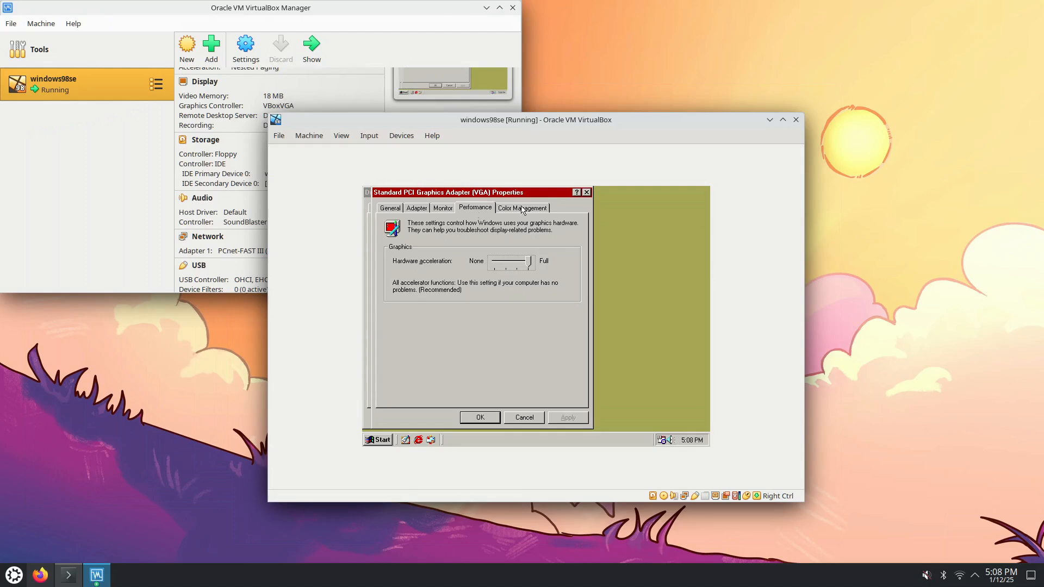
left_click(439, 209)
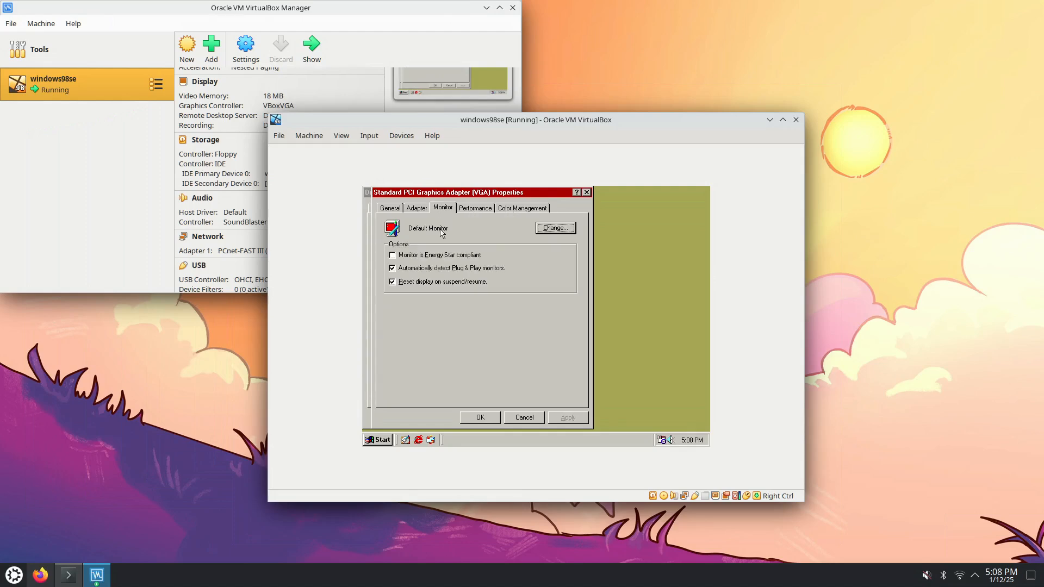
left_click(556, 228)
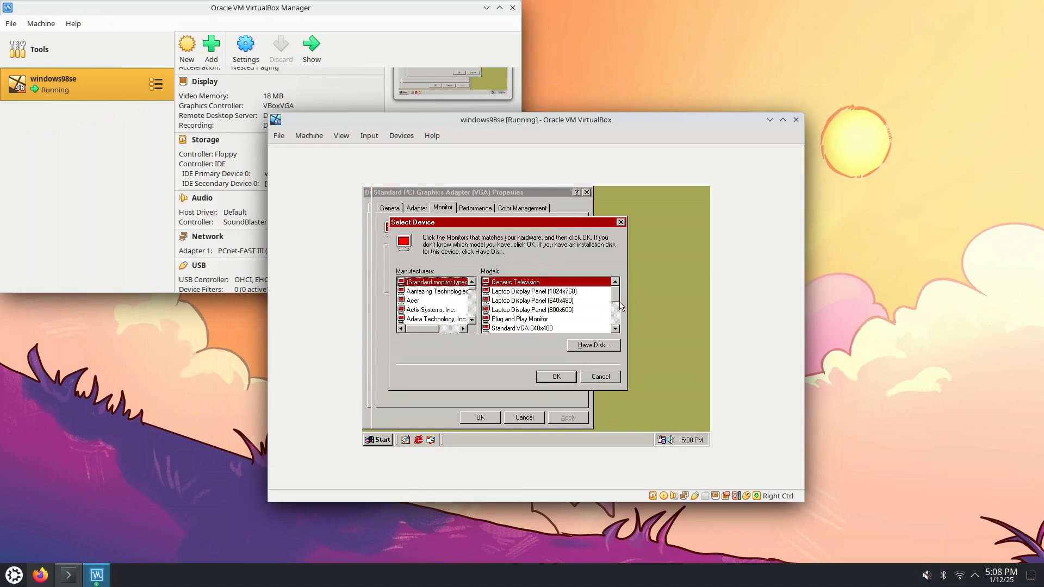
left_click_drag(618, 302, 618, 327)
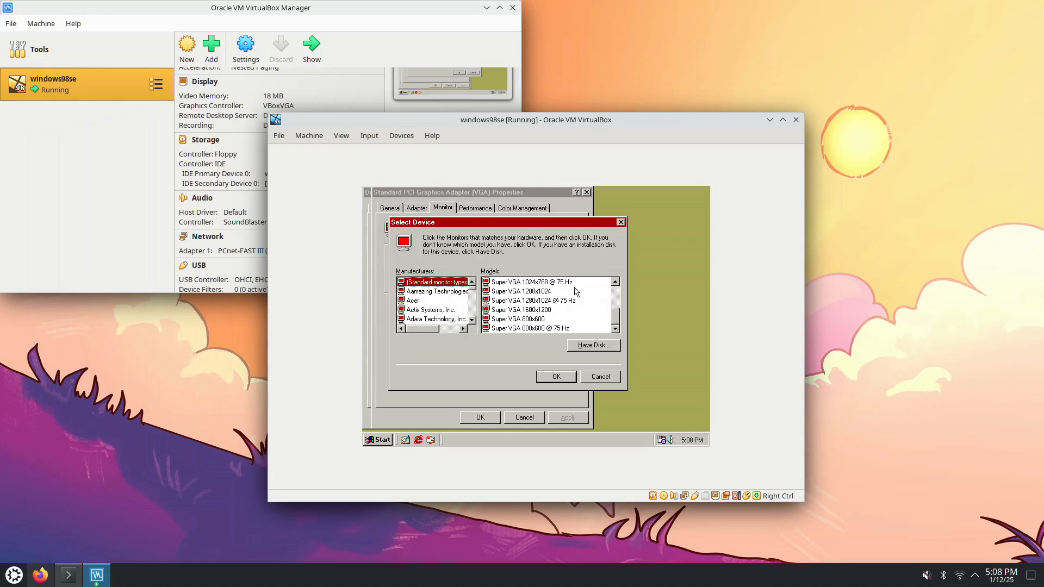
left_click(539, 293)
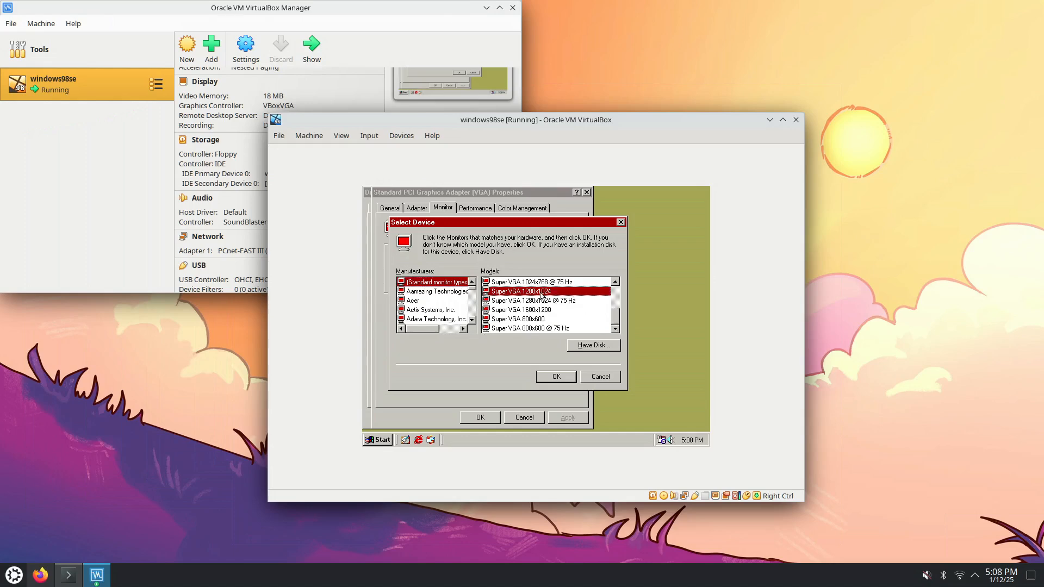
left_click(551, 380)
left_click(570, 418)
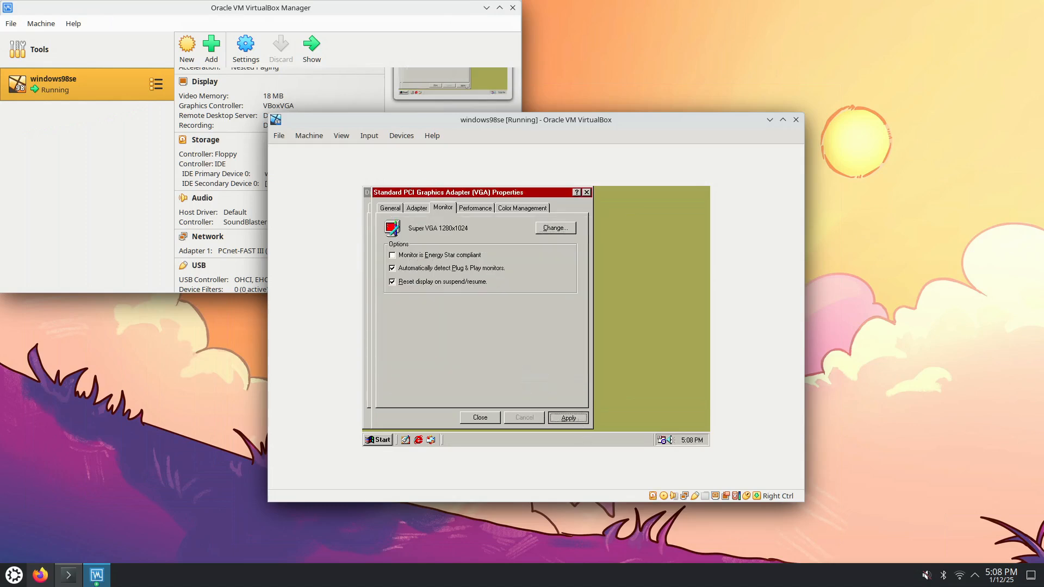
left_click(412, 208)
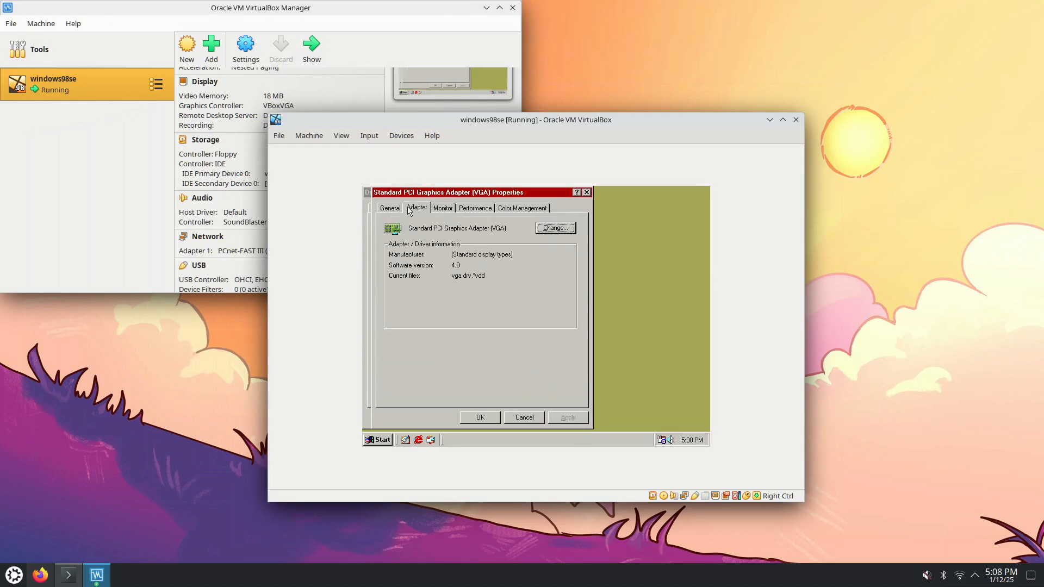
left_click(392, 208)
left_click(480, 422)
Close Display Properties and restart Windows 98 from Start > Shut Down
left_click(520, 371)
left_click(574, 193)
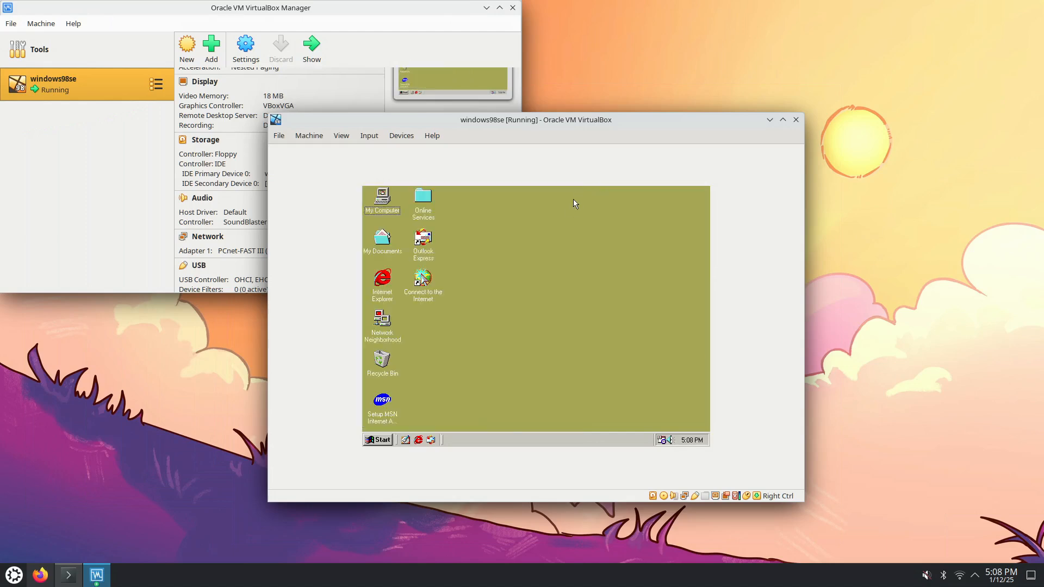
left_click(373, 439)
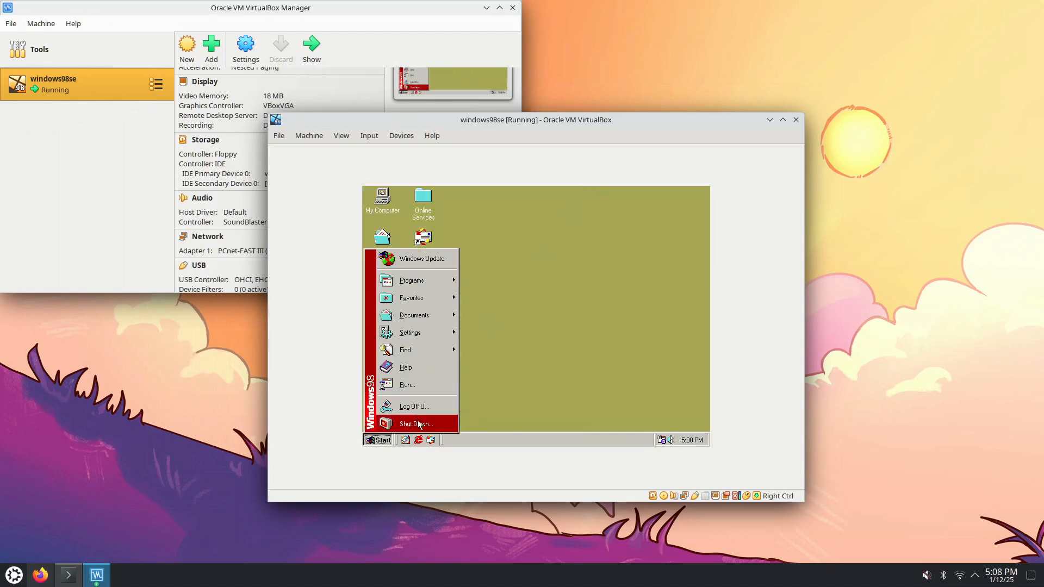
left_click(421, 424)
left_click(487, 292)
left_click(501, 319)
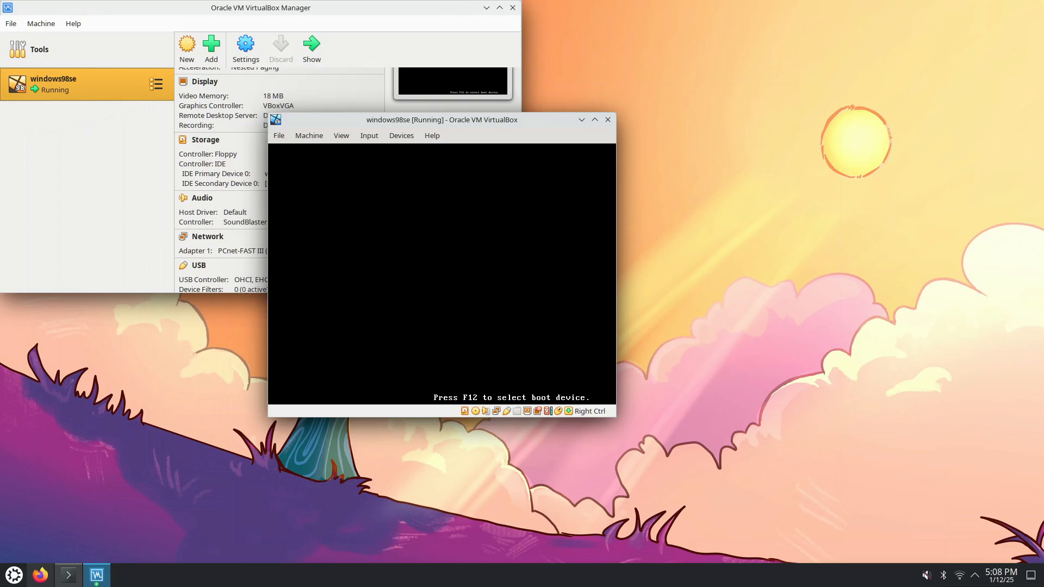
Boot past the CD menu and password prompt, then reopen Display Properties' Settings tab
key("Return")
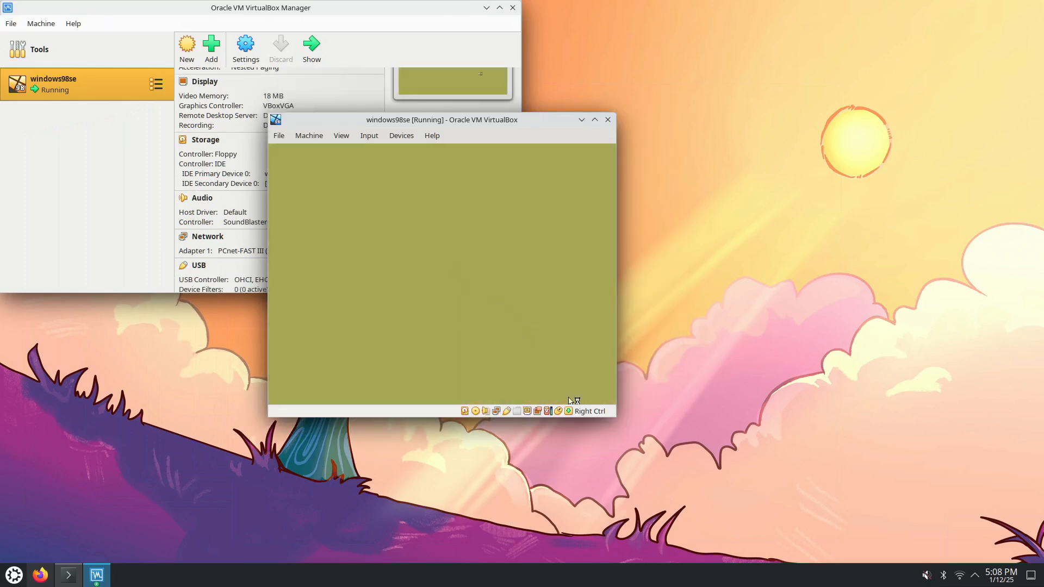
left_click(551, 211)
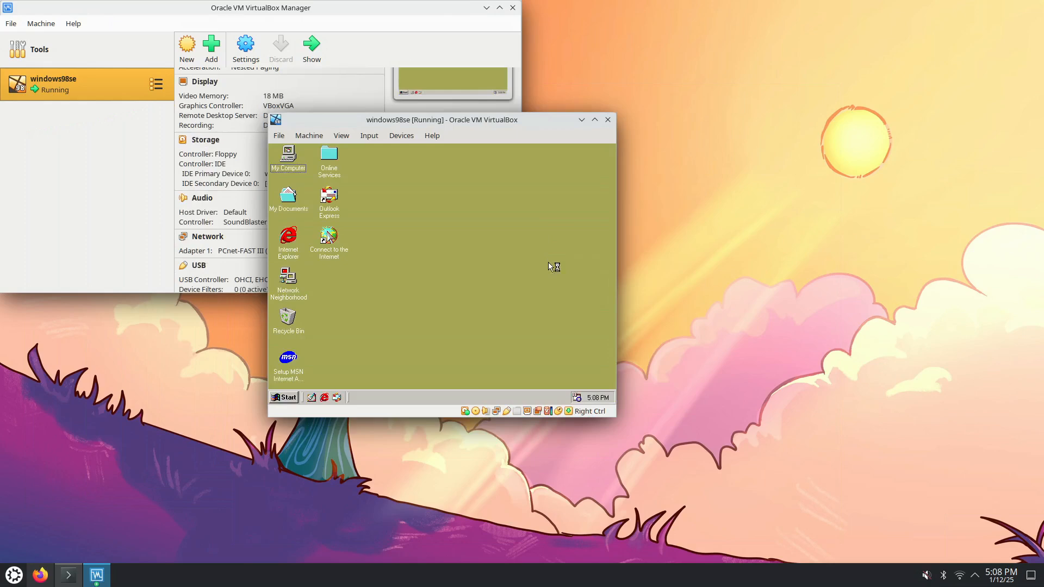
right_click(428, 322)
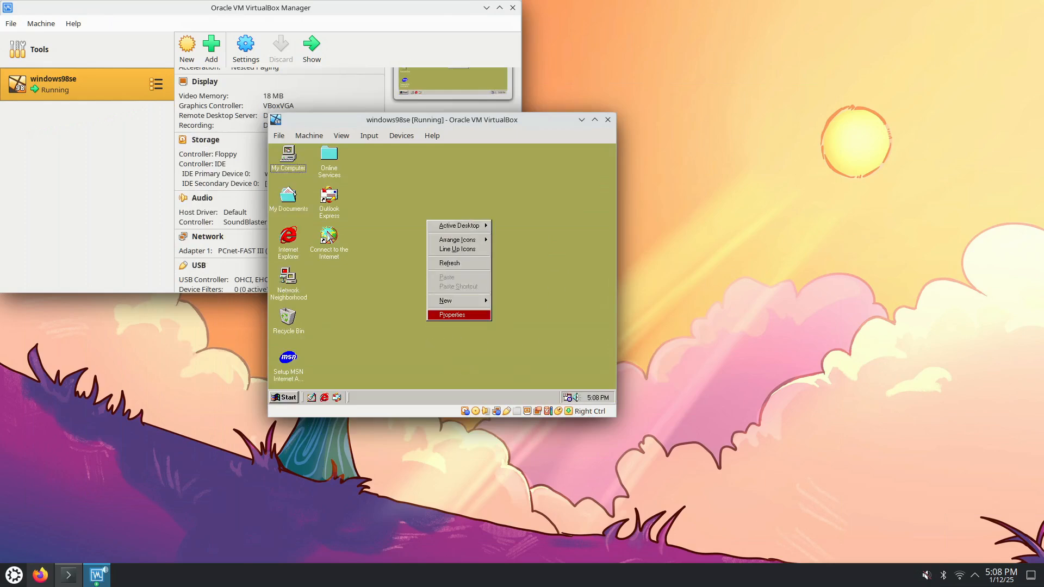
left_click(462, 317)
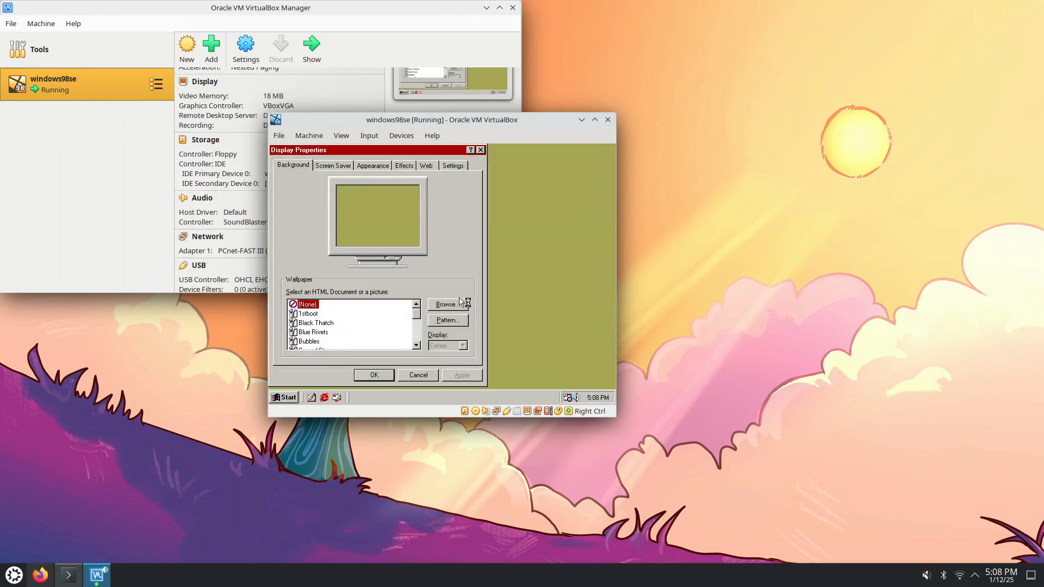
left_click(452, 166)
From the 'Display stuck at 16 color' thread, open 'Tutorial: Windows 95/98 guest OSes' in a new tab
left_click(414, 324)
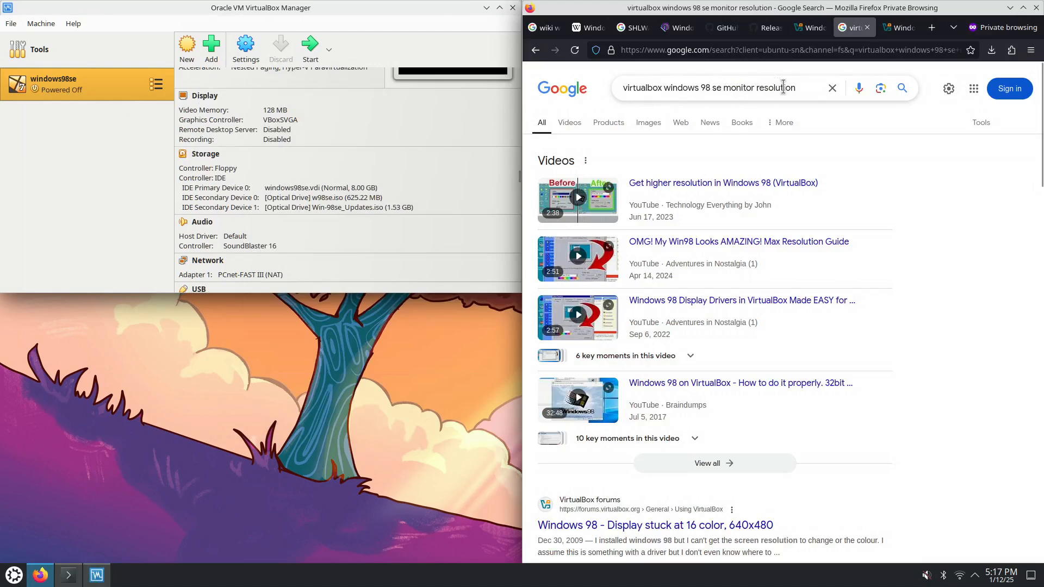
scroll(870, 337, "down", 5)
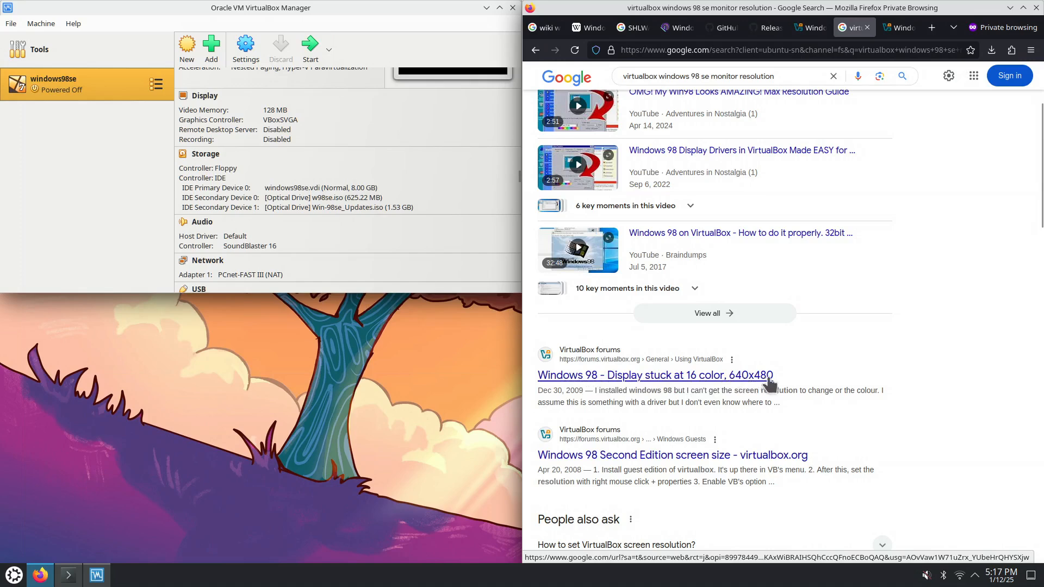
left_click(903, 31)
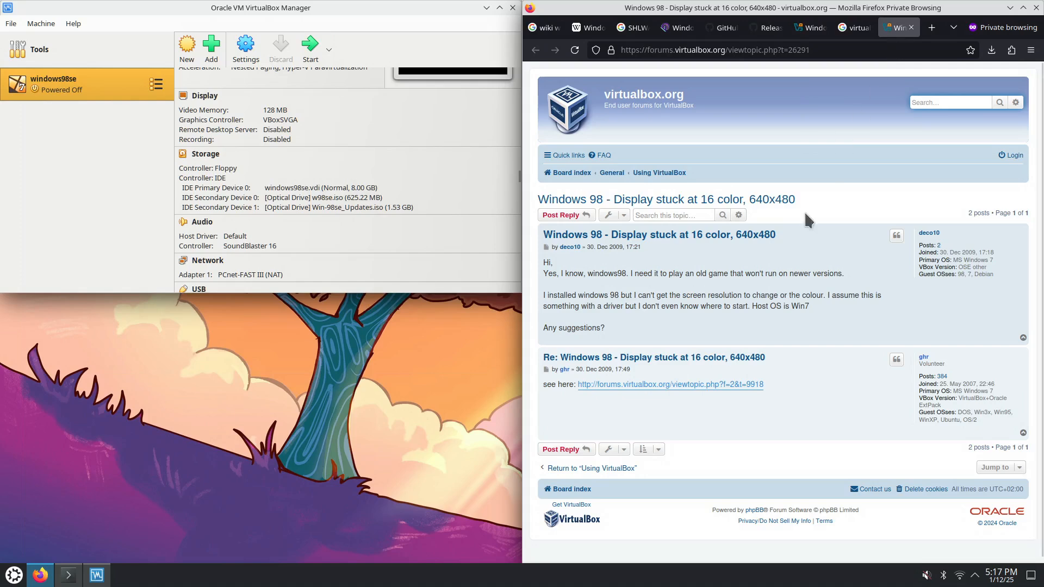
right_click(701, 391)
left_click(750, 393)
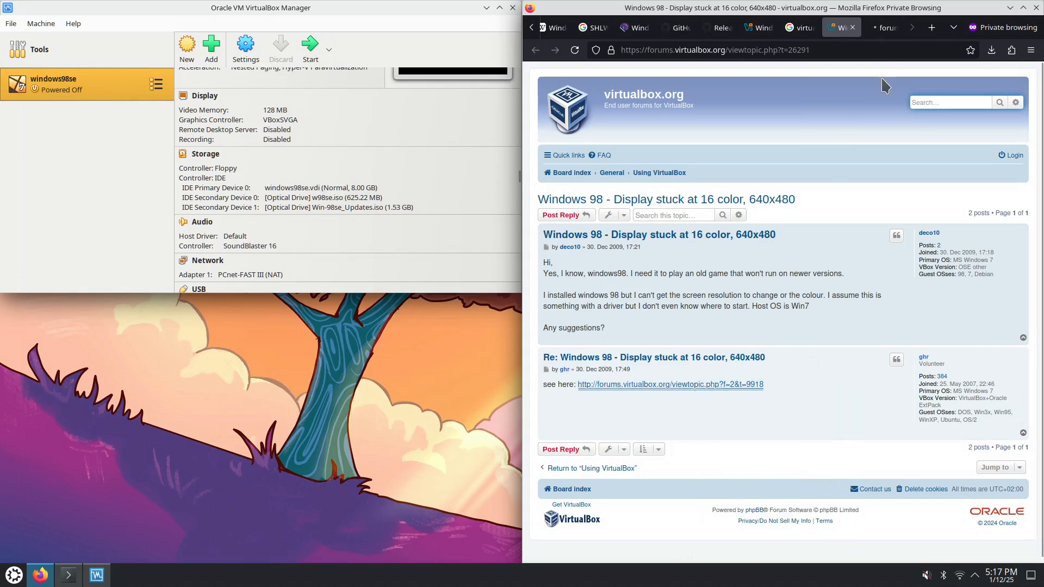
left_click(885, 29)
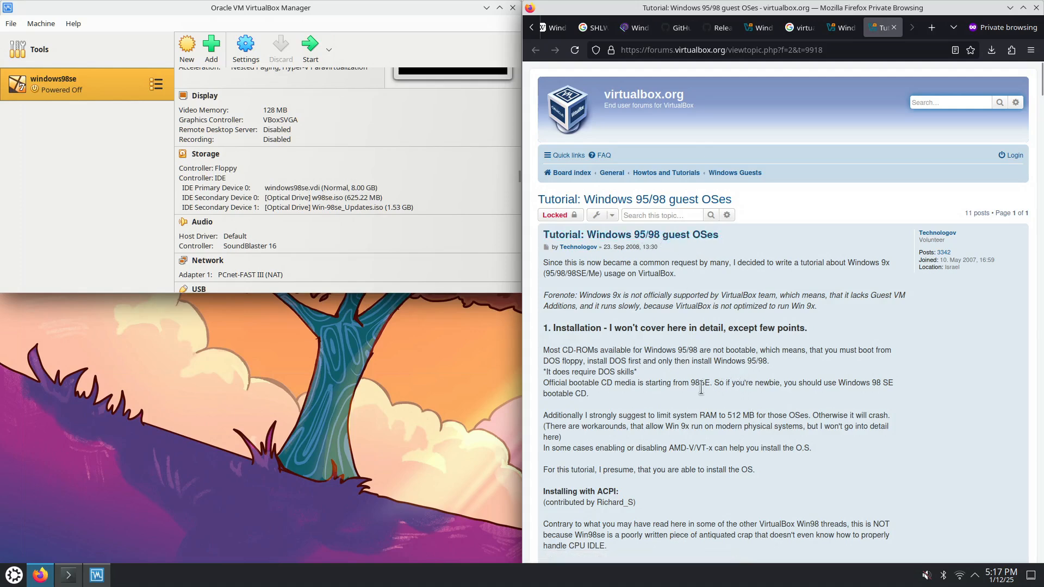
Scroll the forum tutorial down to its Video driver integration section and highlight the heading and intro
scroll(702, 386, "down", 3)
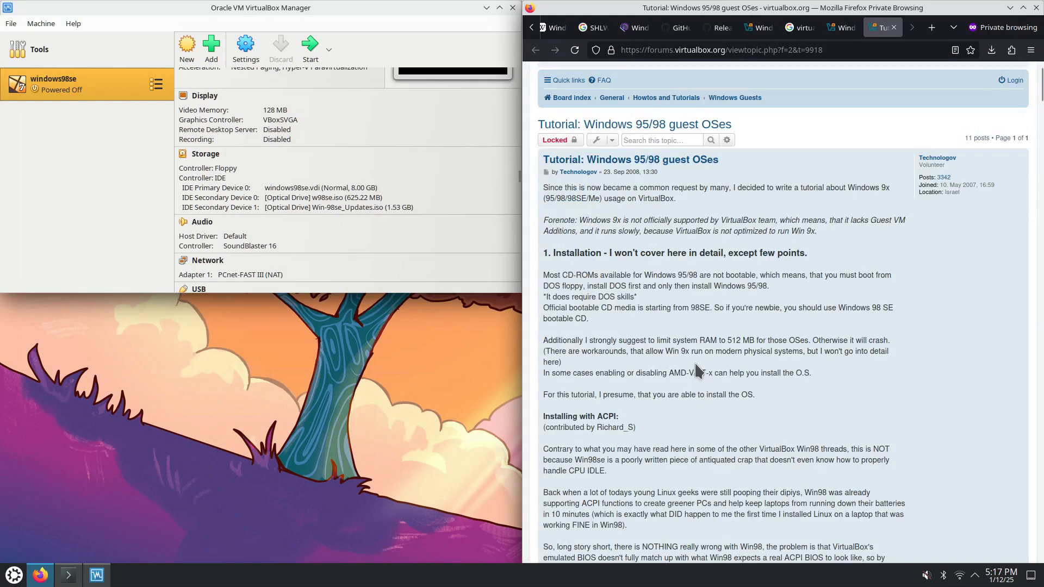
scroll(695, 363, "down", 15)
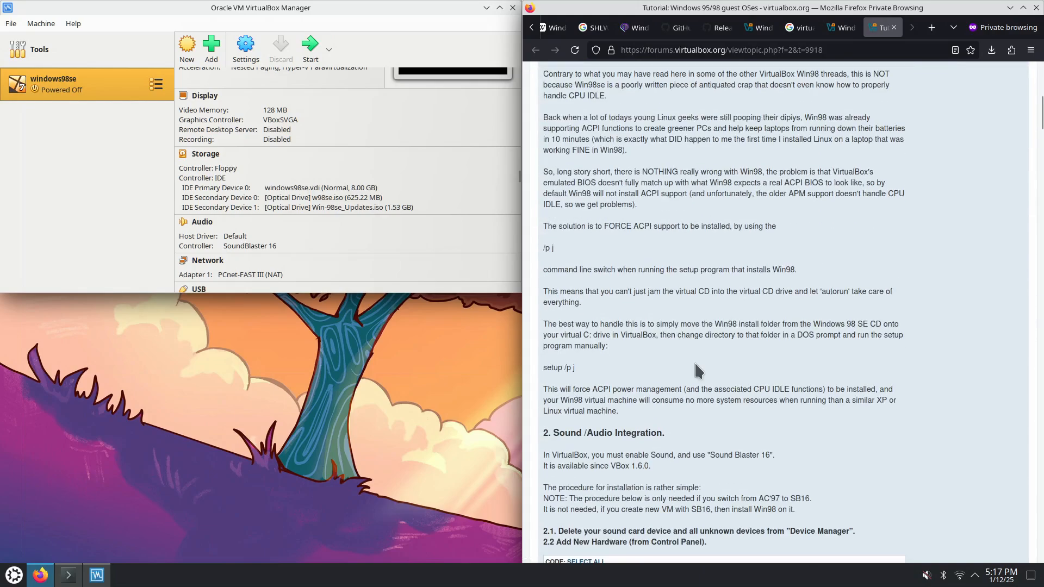
scroll(695, 370, "down", 9)
left_click_drag(544, 207, 710, 313)
scroll(766, 321, "down", 12)
scroll(766, 321, "down", 20)
scroll(766, 340, "down", 20)
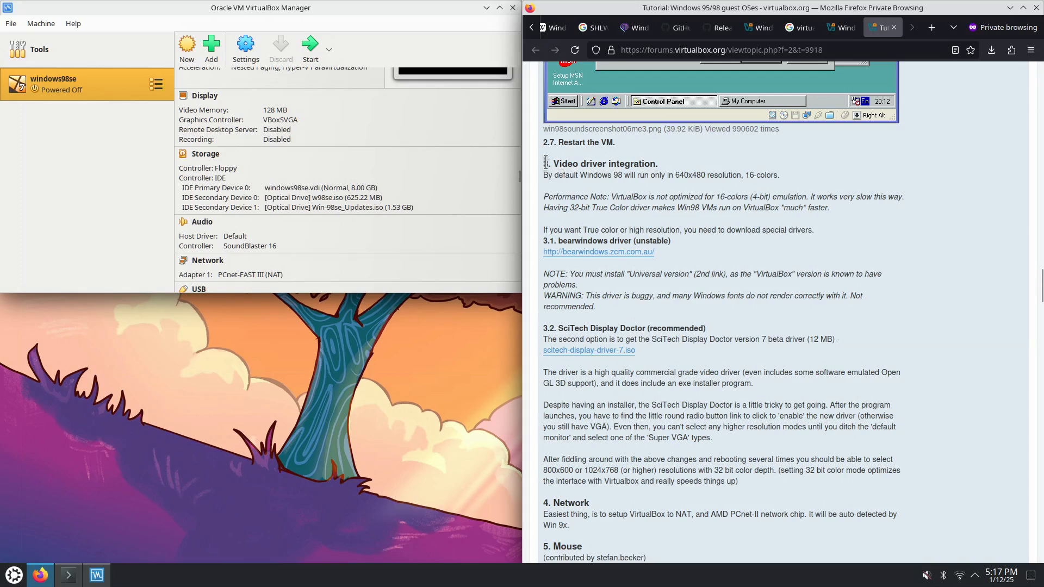
left_click_drag(544, 161, 788, 175)
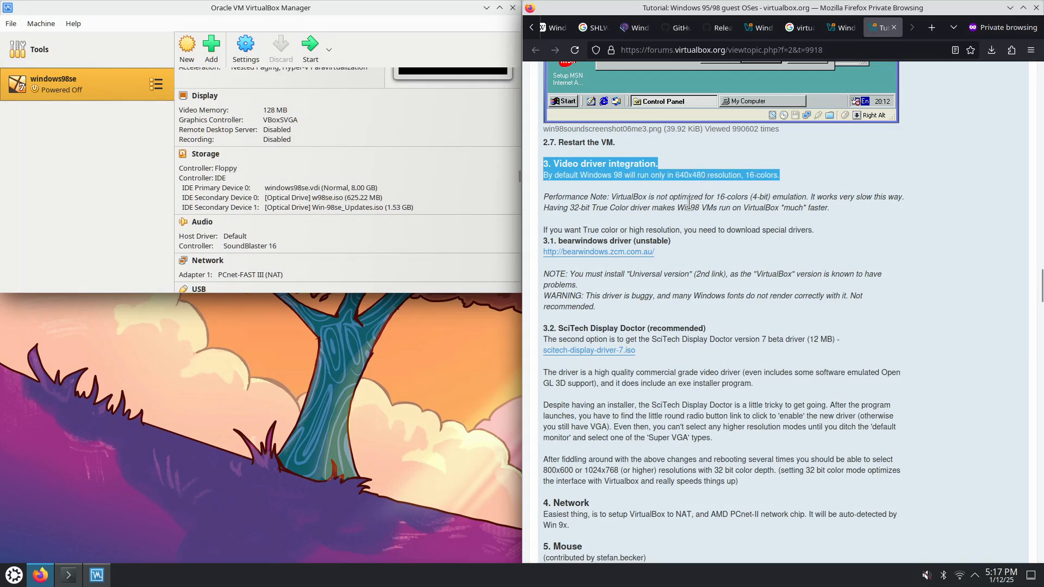
Highlight the performance note, the 32-bit colour speed note and the bearwindows driver warning
left_click_drag(600, 199, 822, 209)
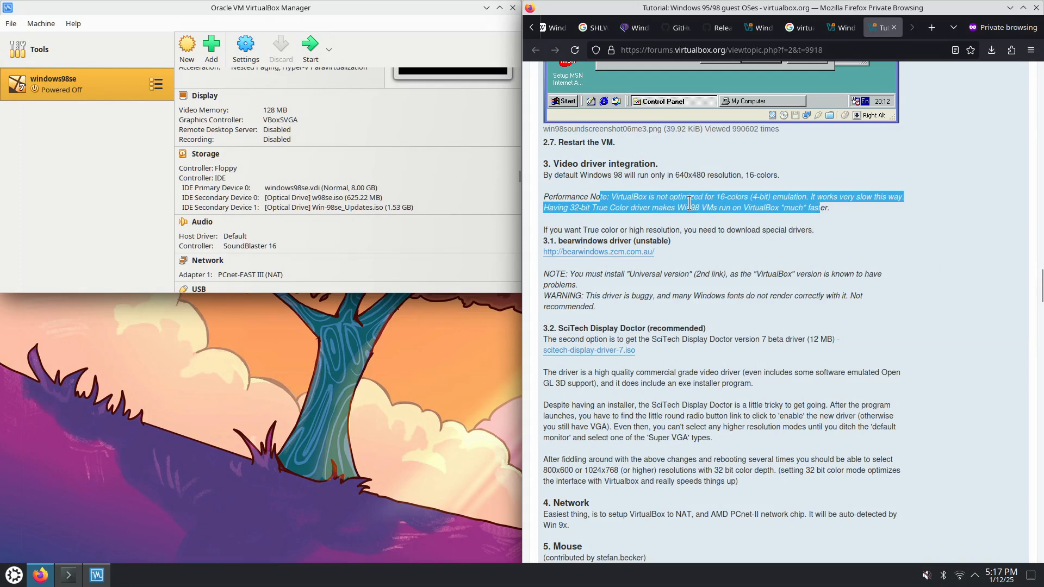
left_click_drag(838, 208, 713, 207)
left_click_drag(621, 196, 831, 209)
left_click_drag(597, 308, 548, 241)
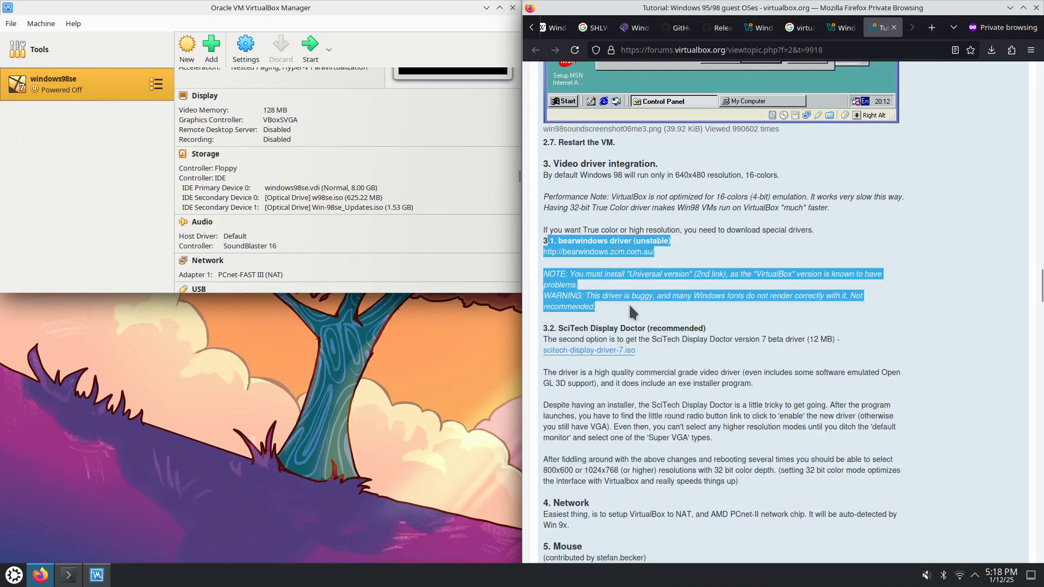
left_click(597, 302)
left_click_drag(550, 296, 596, 311)
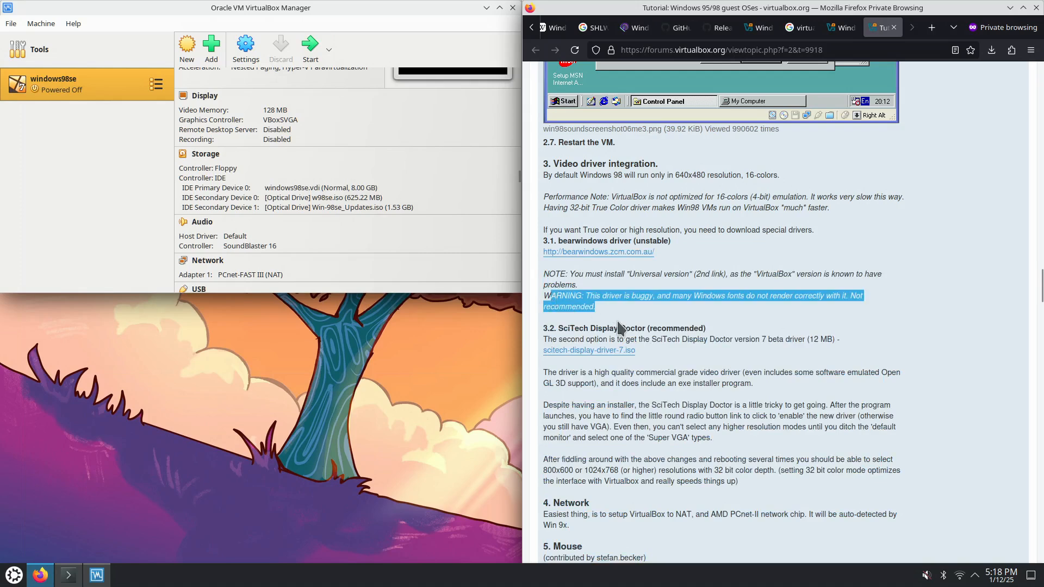
Reread the paragraphs on getting the SciTech driver working and its setup, then deselect the text
scroll(596, 311, "down", 5)
left_click_drag(557, 178, 661, 179)
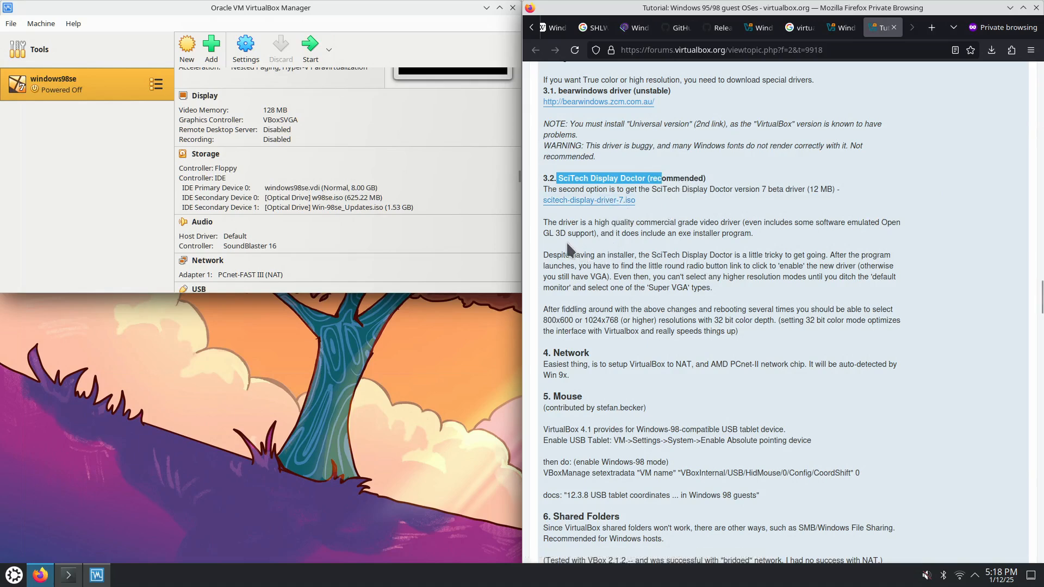
left_click_drag(544, 221, 594, 258)
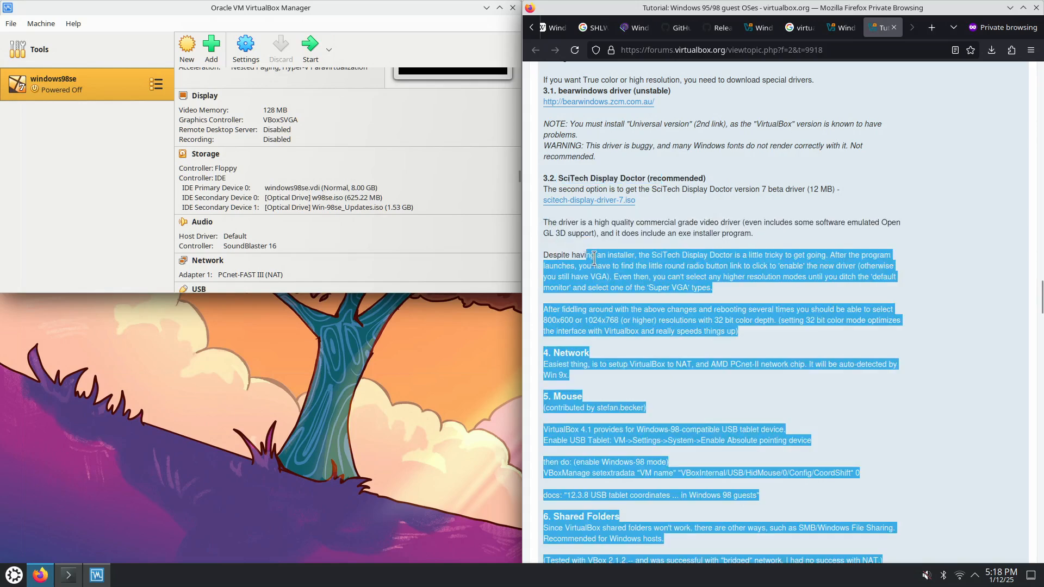
left_click(595, 259)
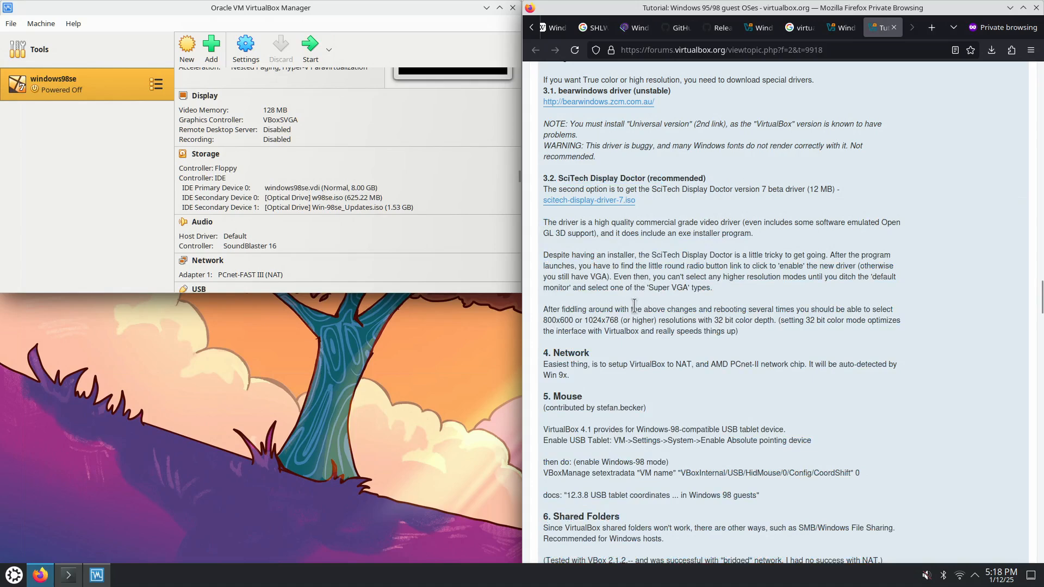
left_click_drag(569, 254, 702, 333)
left_click(744, 344)
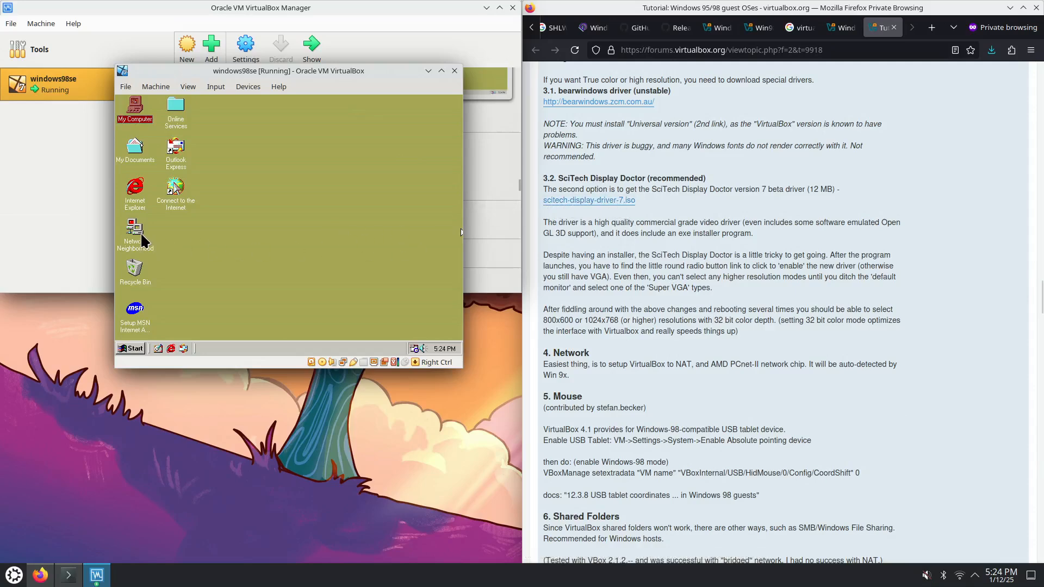
Check windows98se's IDE storage: hard disk, w98se.iso, and scitech-display-doctor-7.iso as Secondary Device 1
left_click(241, 53)
left_click(242, 52)
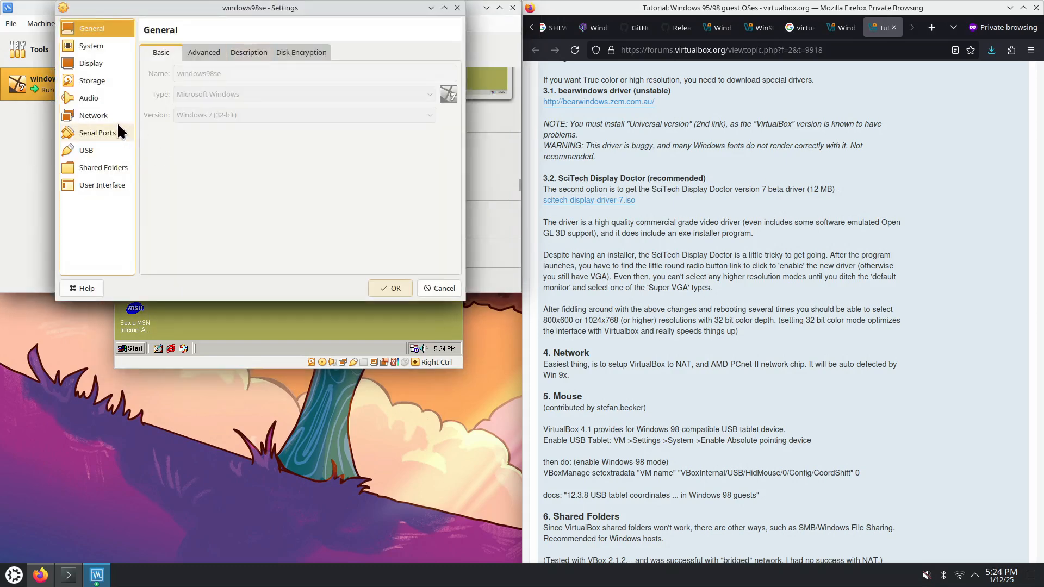
left_click(103, 81)
left_click(188, 80)
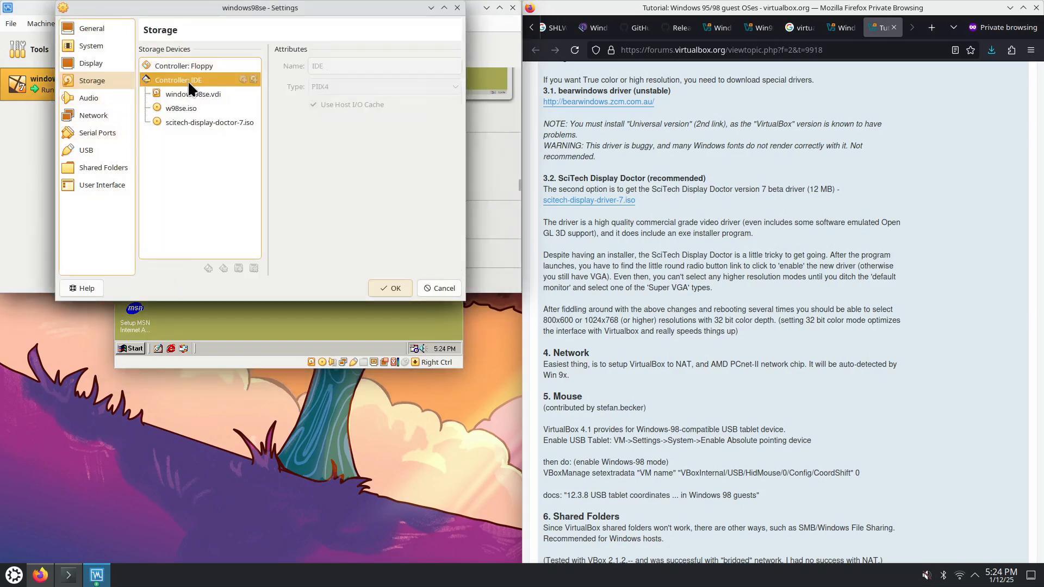
left_click(216, 94)
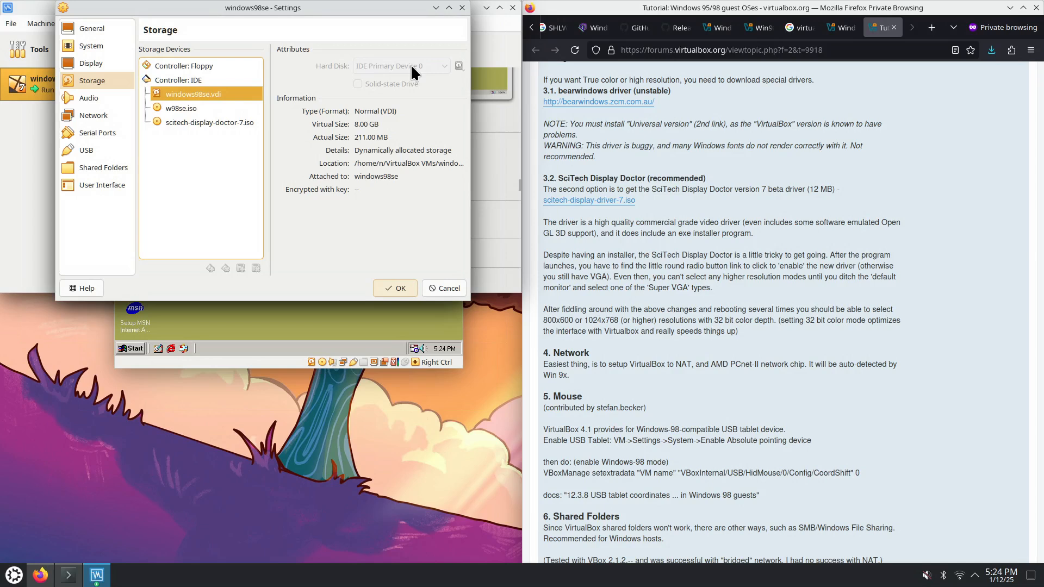
left_click(231, 106)
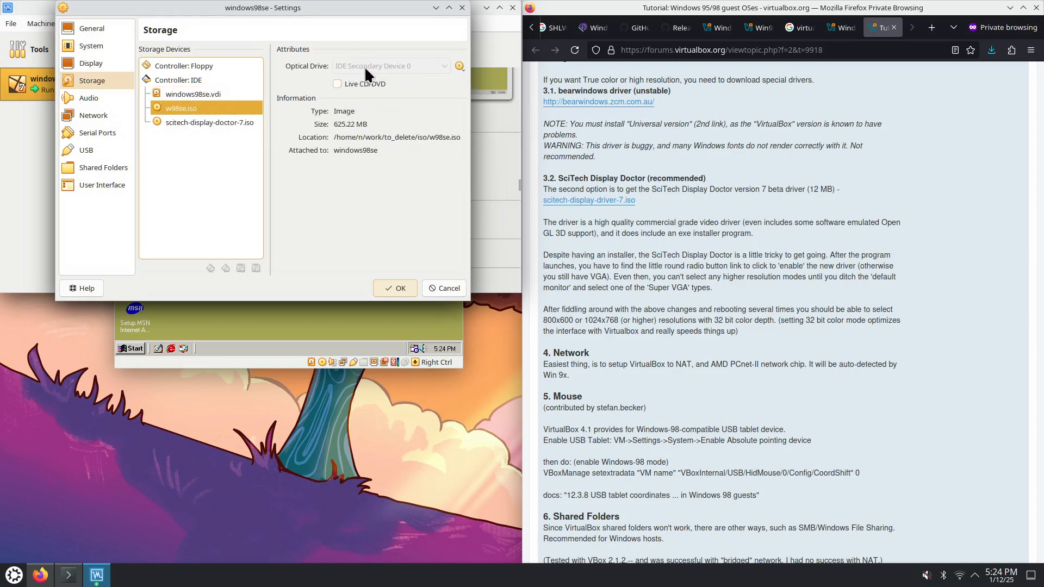
left_click(236, 120)
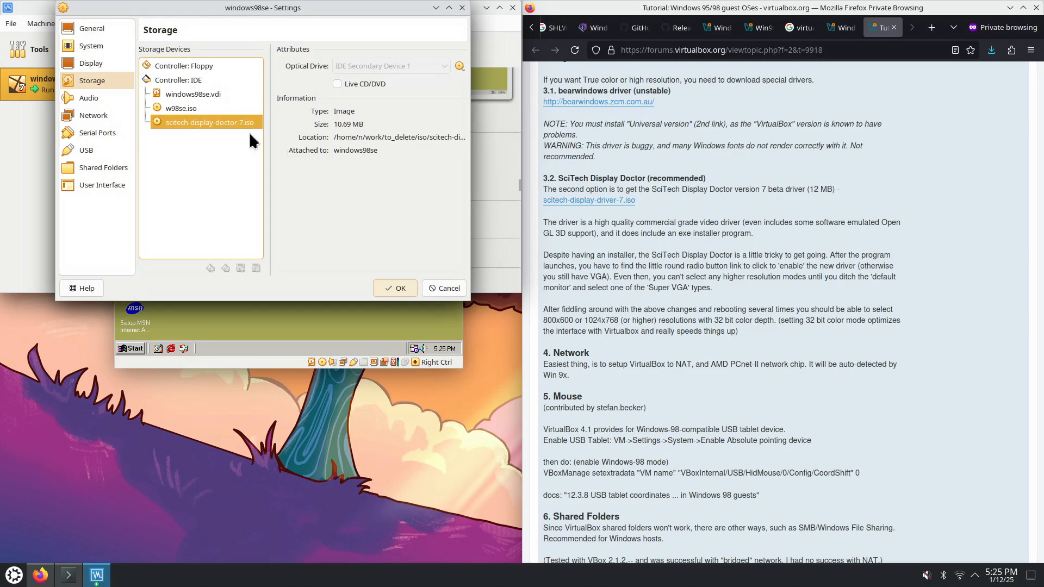
left_click(198, 95)
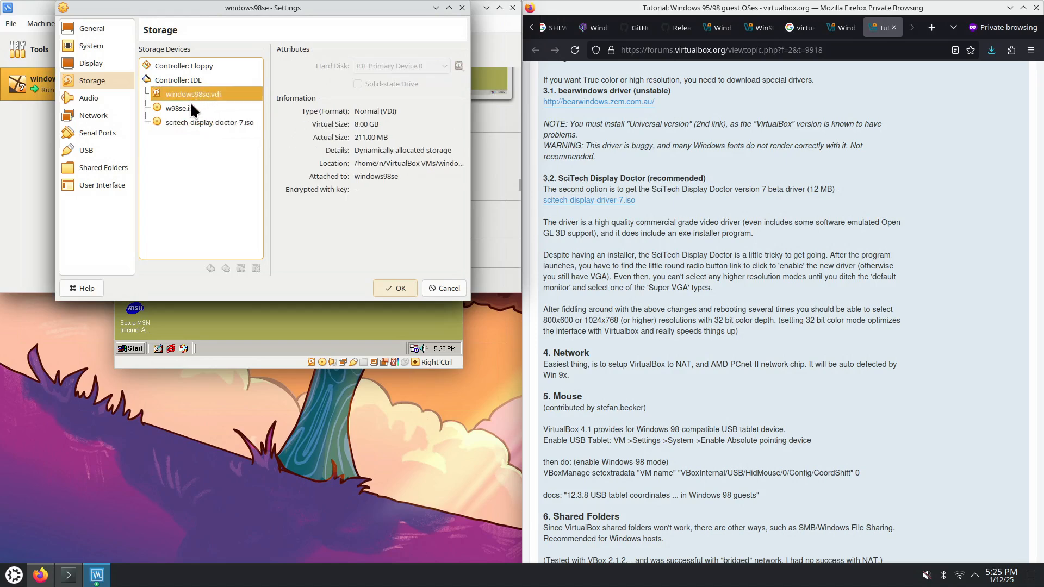
left_click(194, 110)
left_click(201, 123)
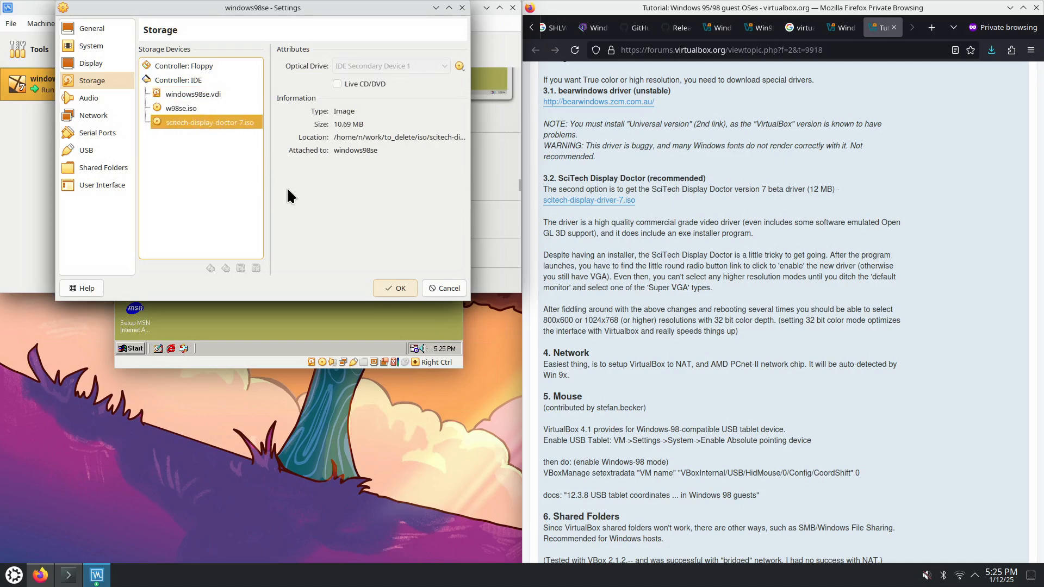
left_click(463, 8)
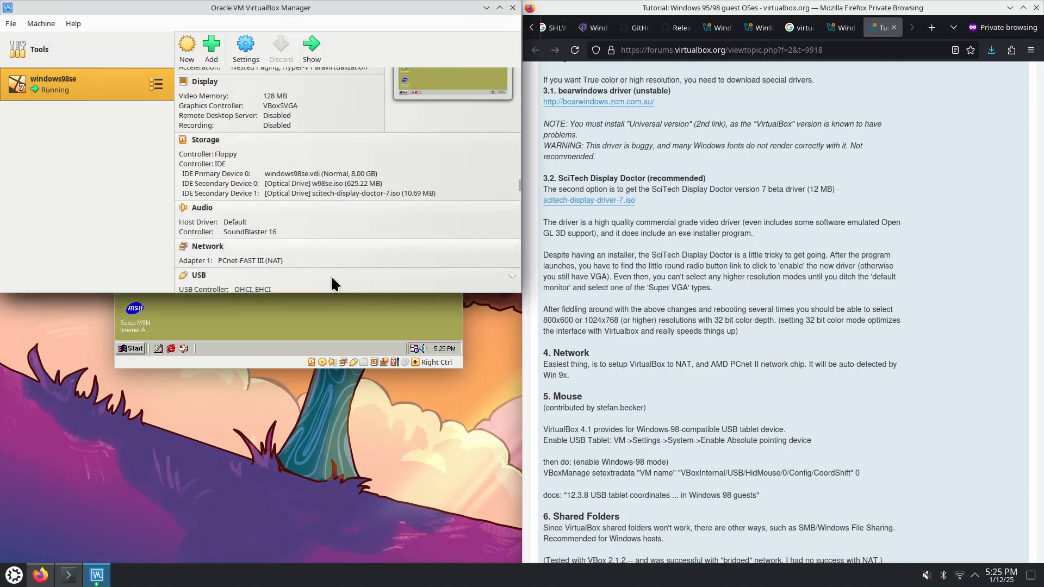
Launch the SciTech Display Doctor installer from the Sdd7 (E:) disc via My Computer
double_click(135, 108)
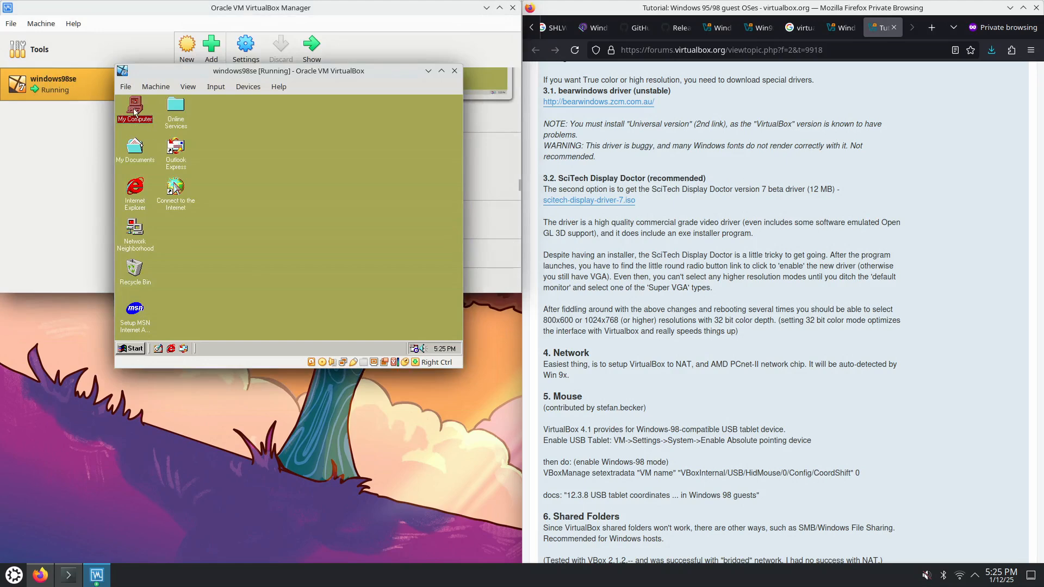
double_click(257, 234)
left_click(215, 203)
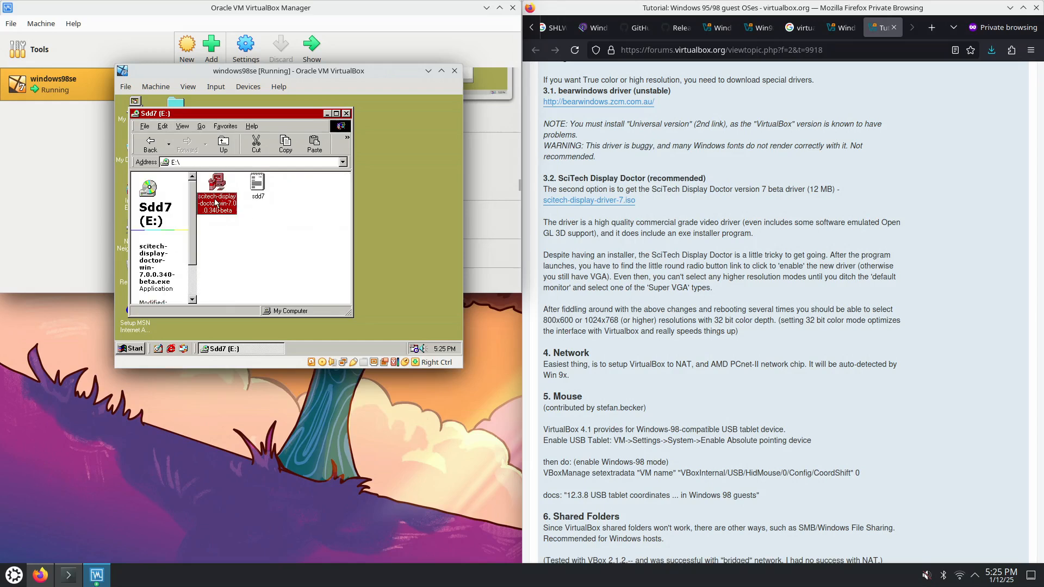
double_click(215, 203)
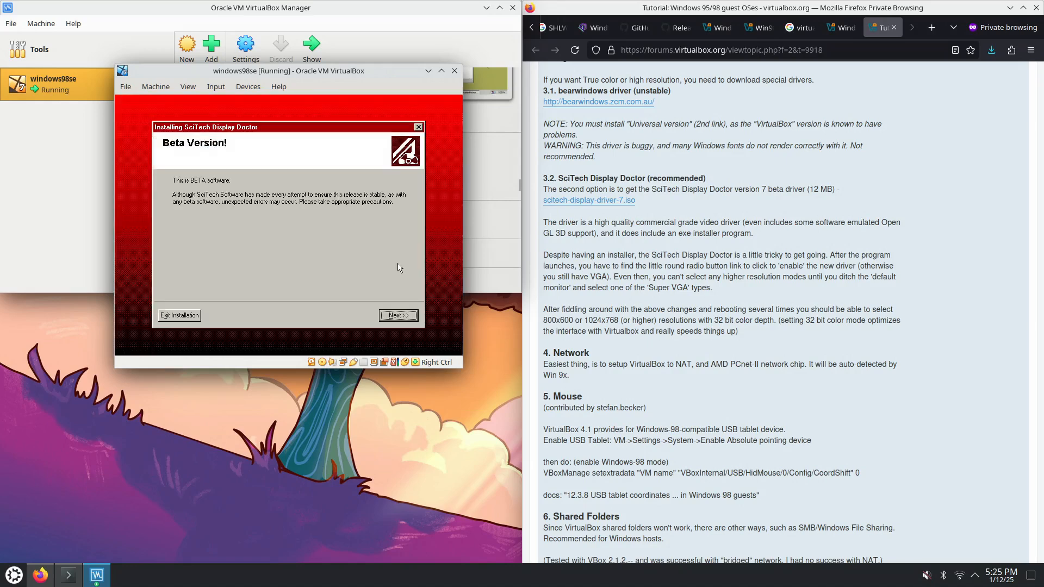
Get past the beta warning, accept the license, and run an Express Installation
left_click(411, 317)
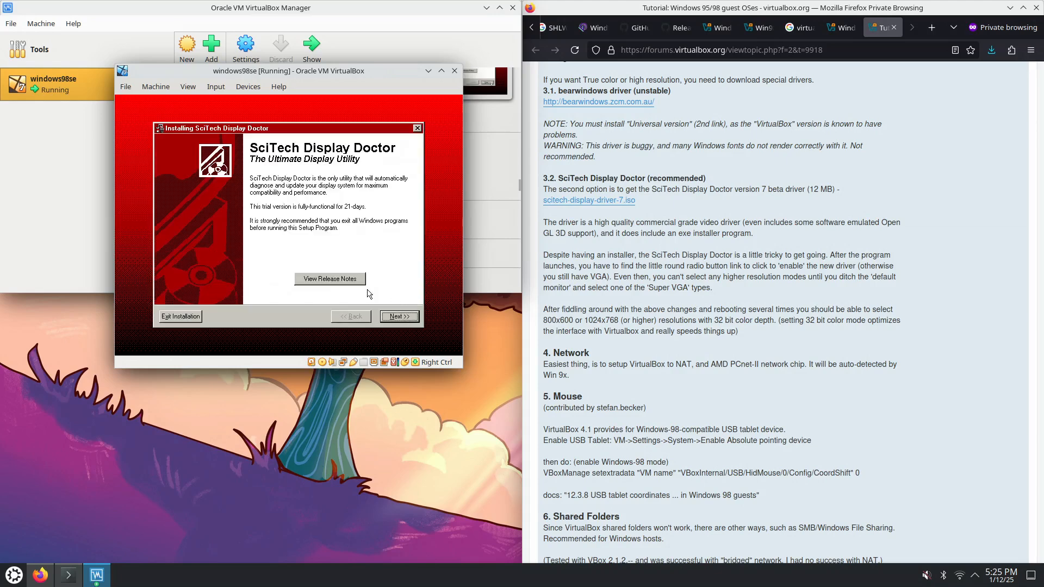
left_click(403, 318)
left_click(312, 296)
left_click(408, 318)
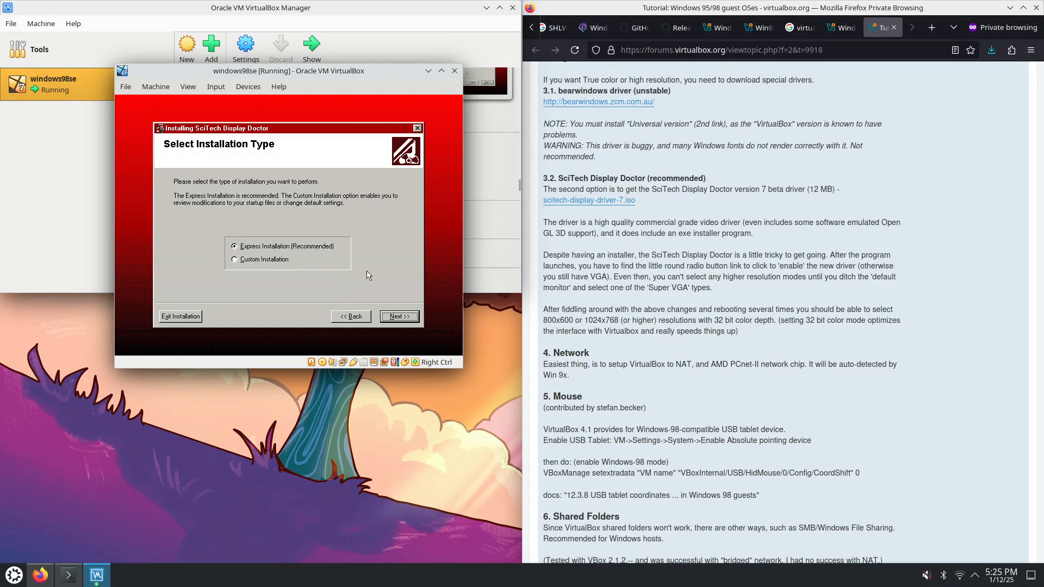
left_click(398, 317)
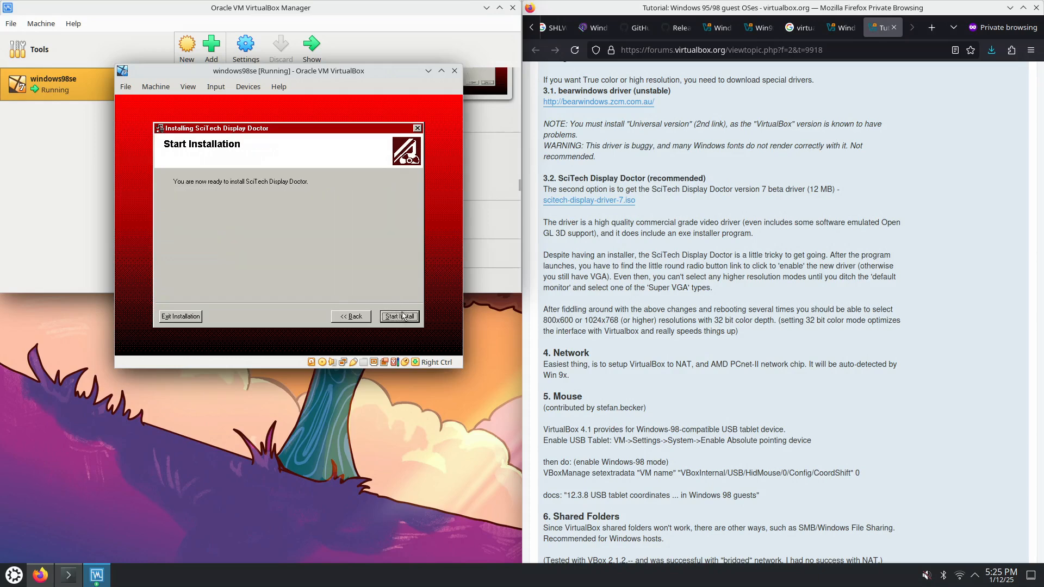
left_click(402, 317)
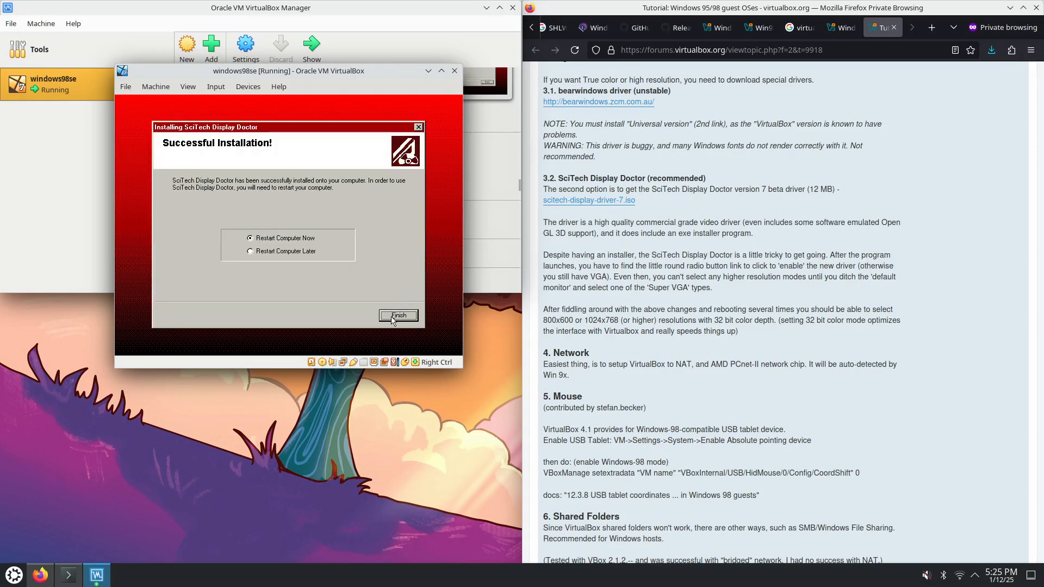
Finish setup with Restart Computer Now, then dismiss the network login prompt and the fatal exception screen
left_click(392, 317)
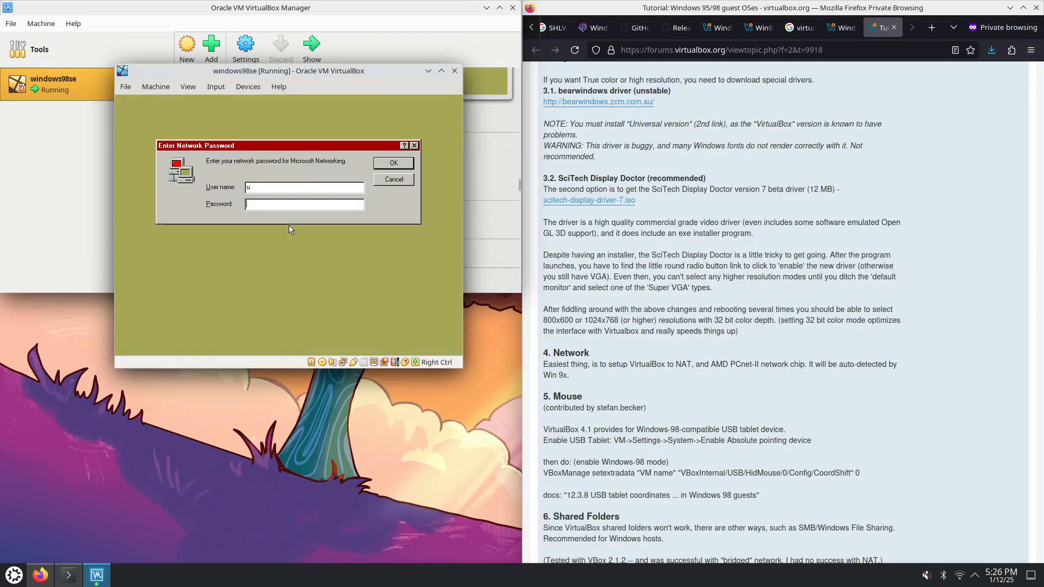
left_click(393, 165)
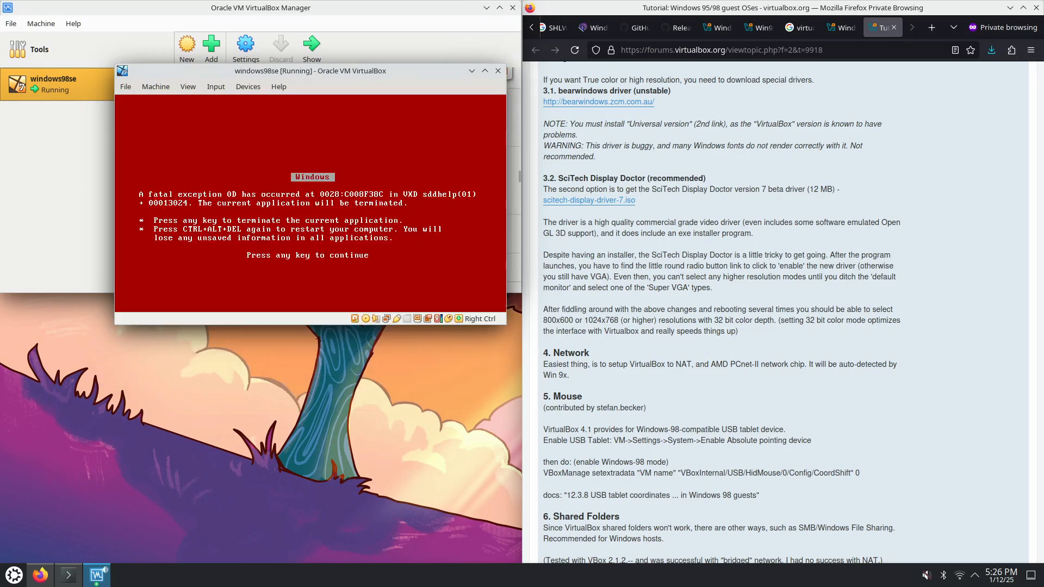
key("Return")
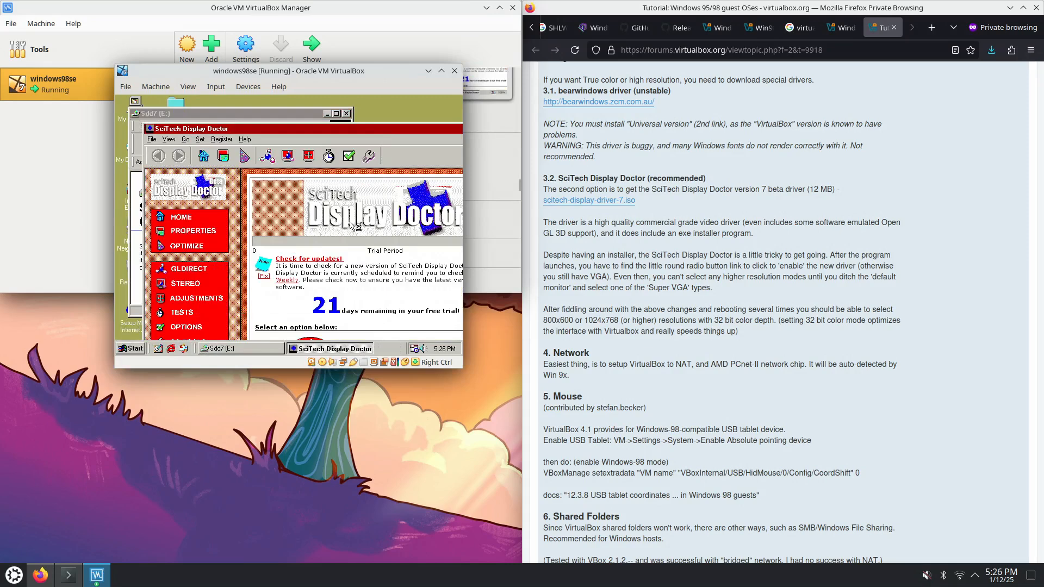
Maximize SciTech Display Doctor and continue with the Try Now free trial option
double_click(374, 128)
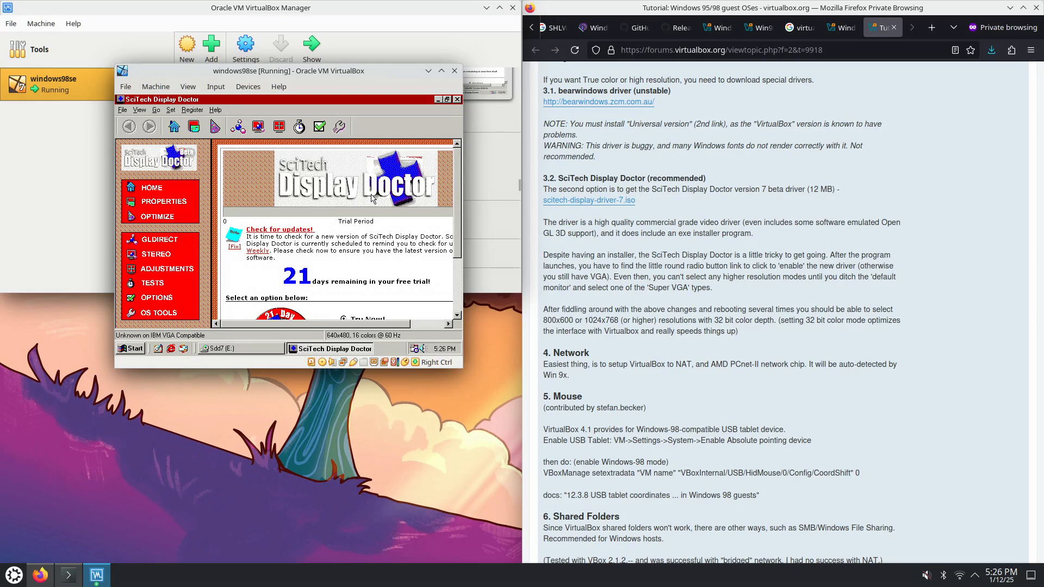
left_click_drag(456, 221, 456, 287)
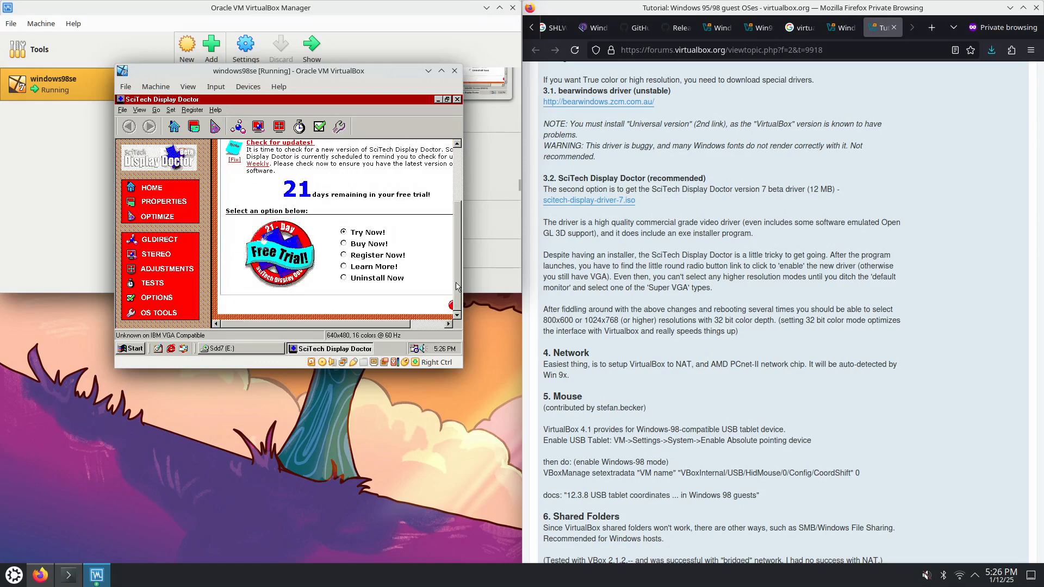
left_click_drag(393, 326, 442, 327)
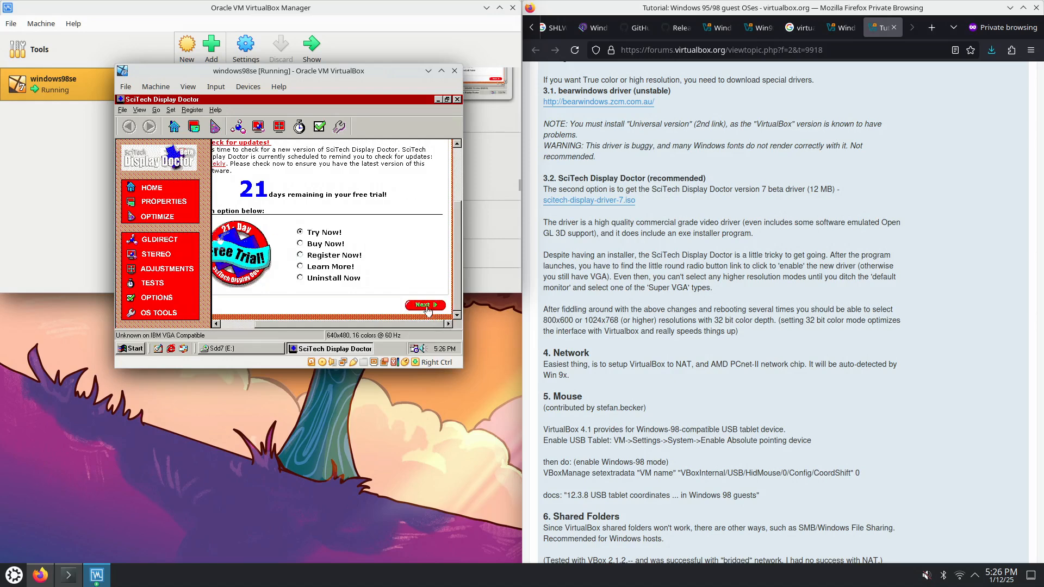
left_click(426, 308)
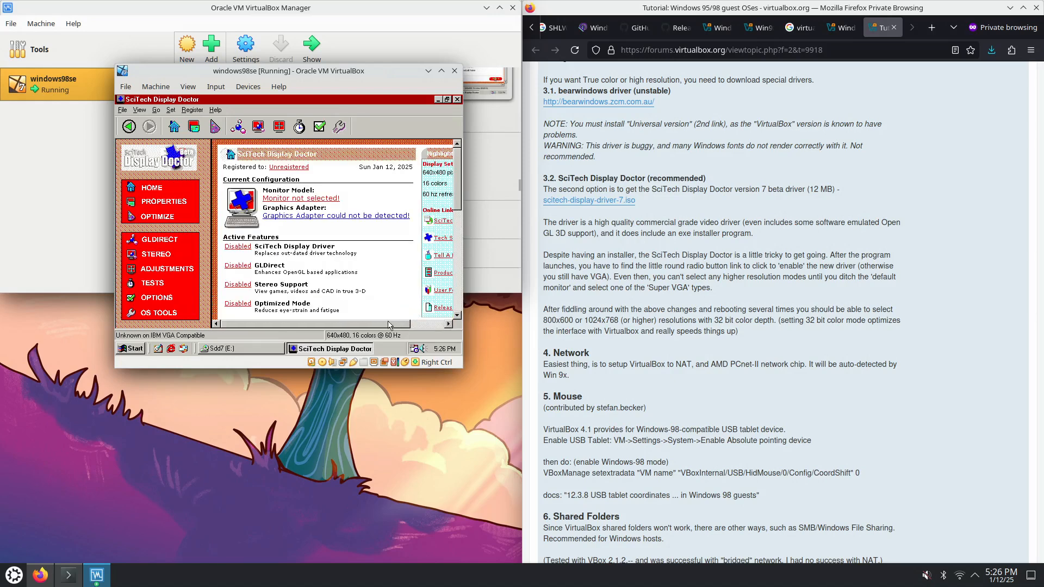
mouse_move(379, 326)
left_mouse_down()
mouse_move(415, 326)
mouse_move(370, 328)
left_mouse_up()
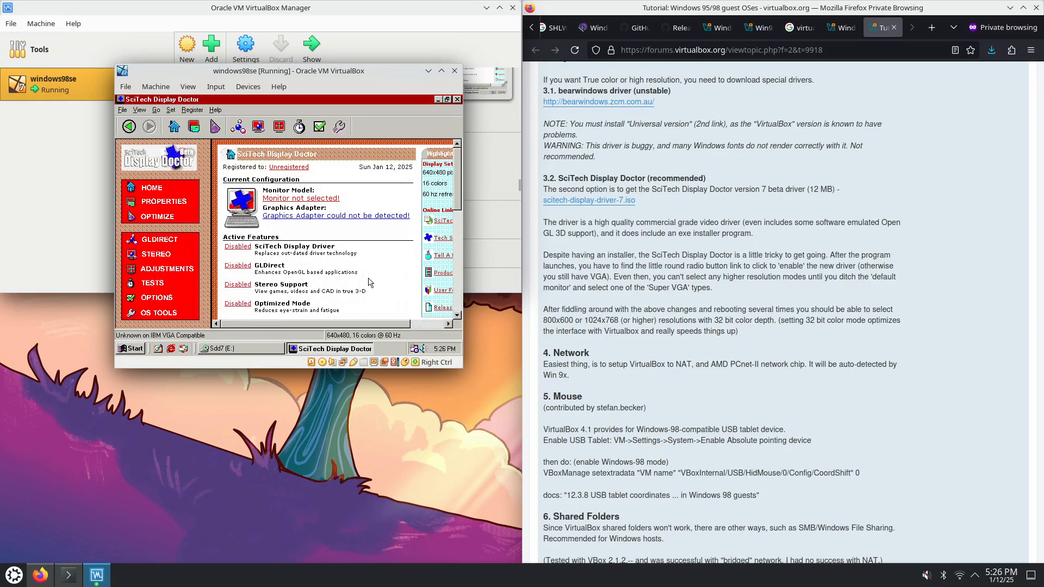